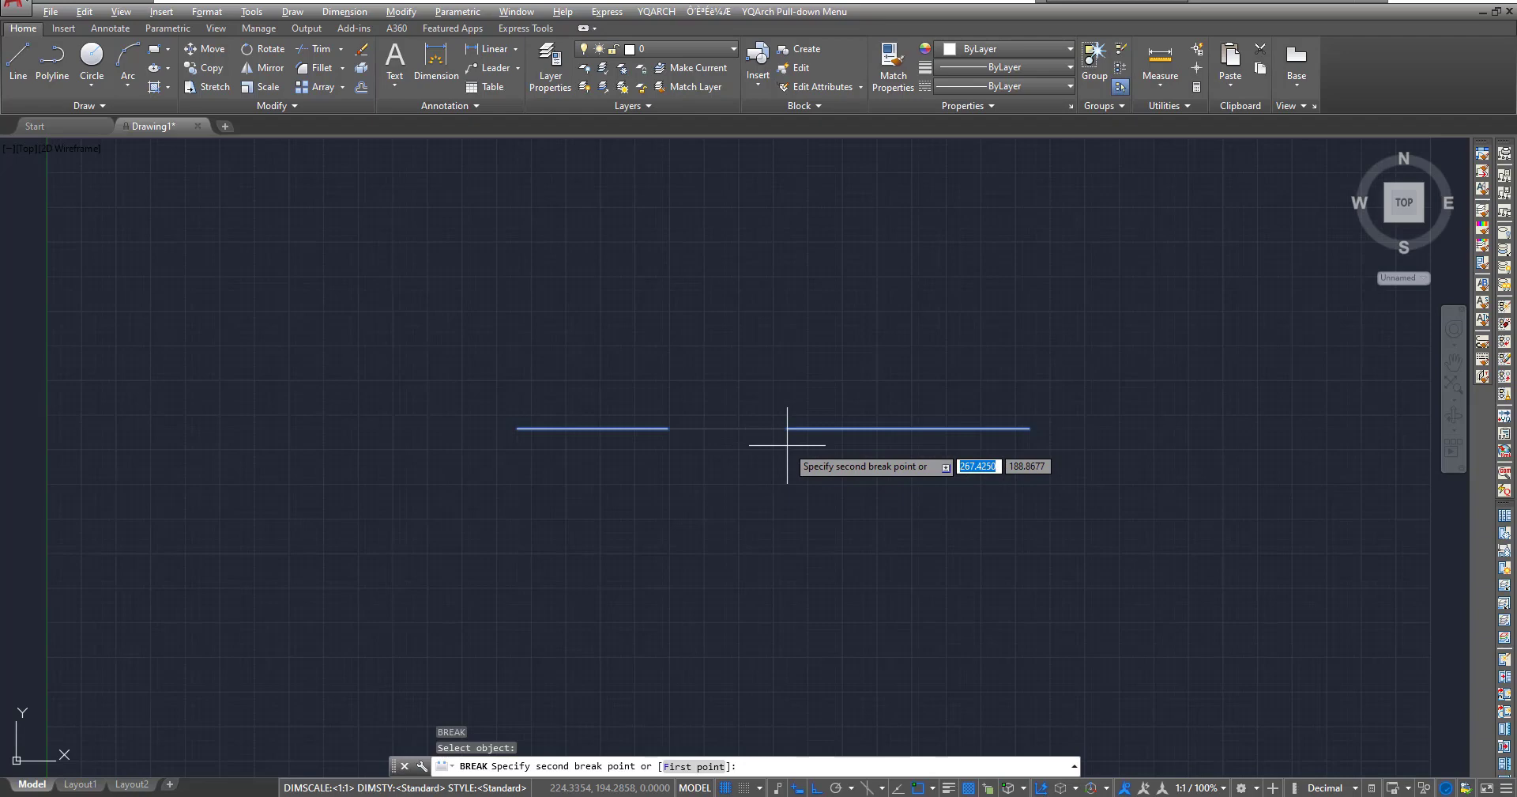
- Break a 20-unit gap out of the horizontal line and undo the break
text(20)
key(Return)
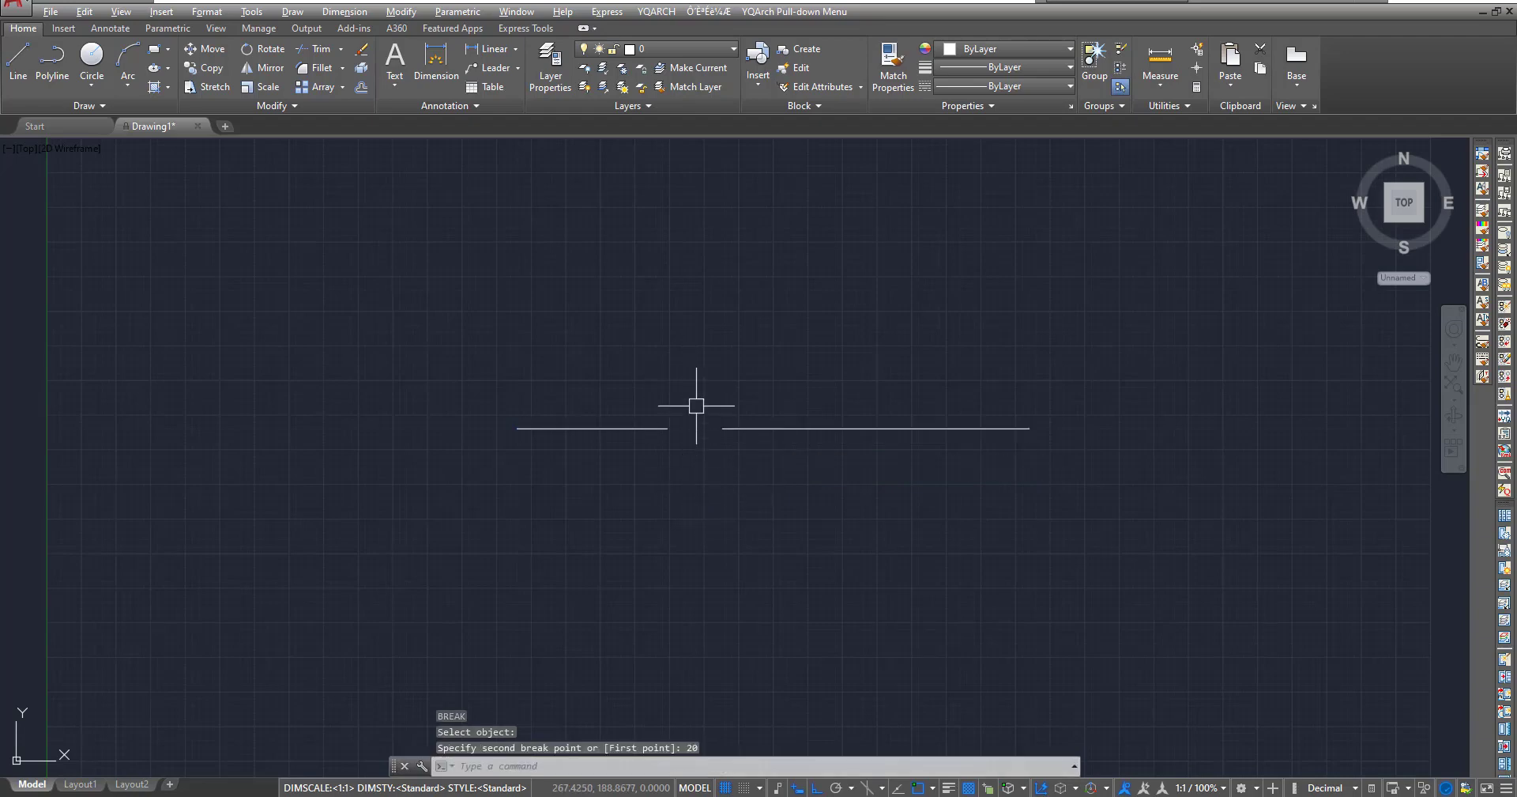
middle_drag(732, 490, 708, 454)
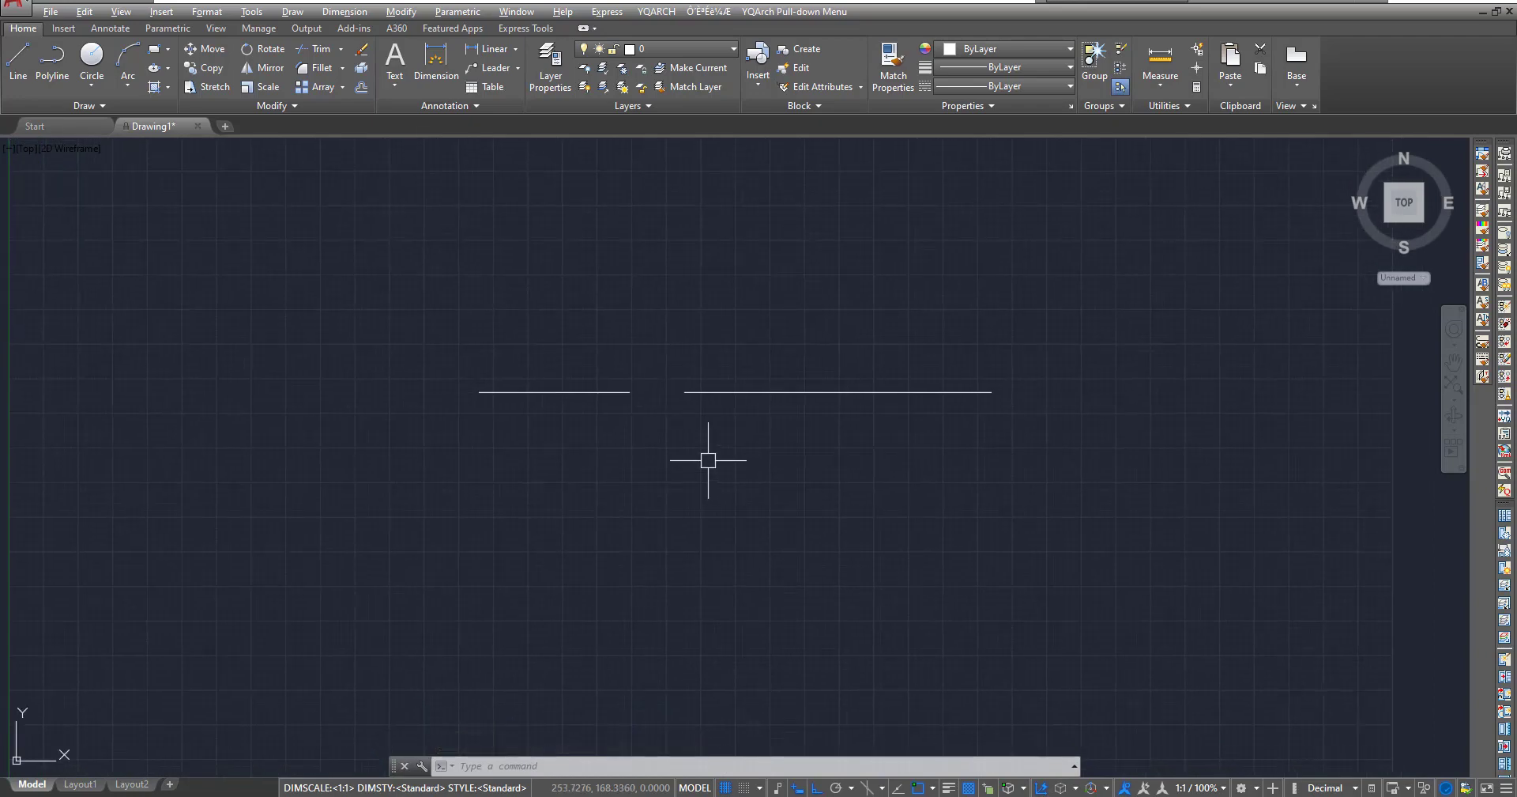
key(ctrl+z)
key(ctrl+z)
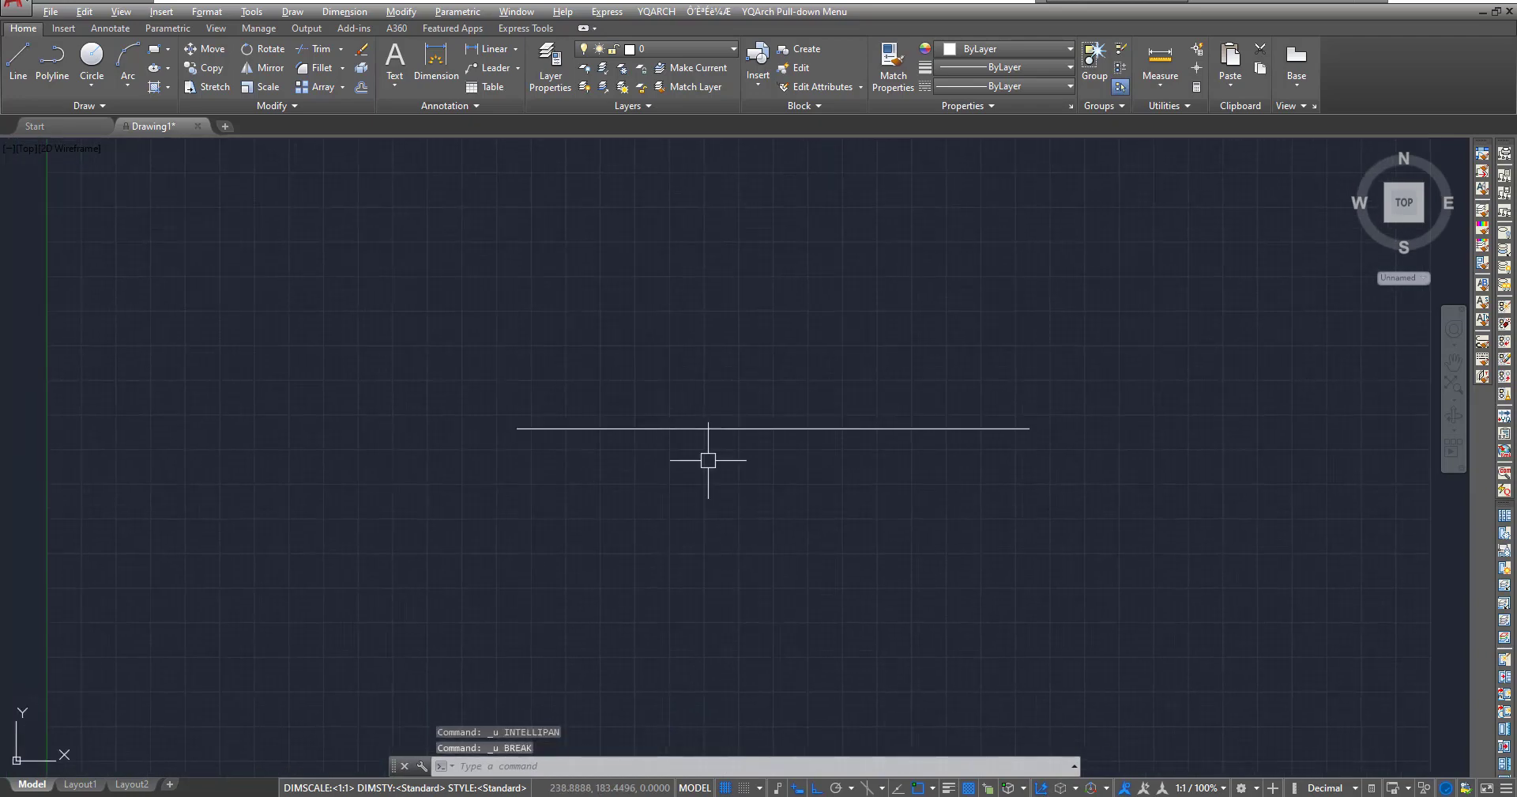
- Split the horizontal line at its midpoint with Break at Point and check both halves by selecting them
click(267, 108)
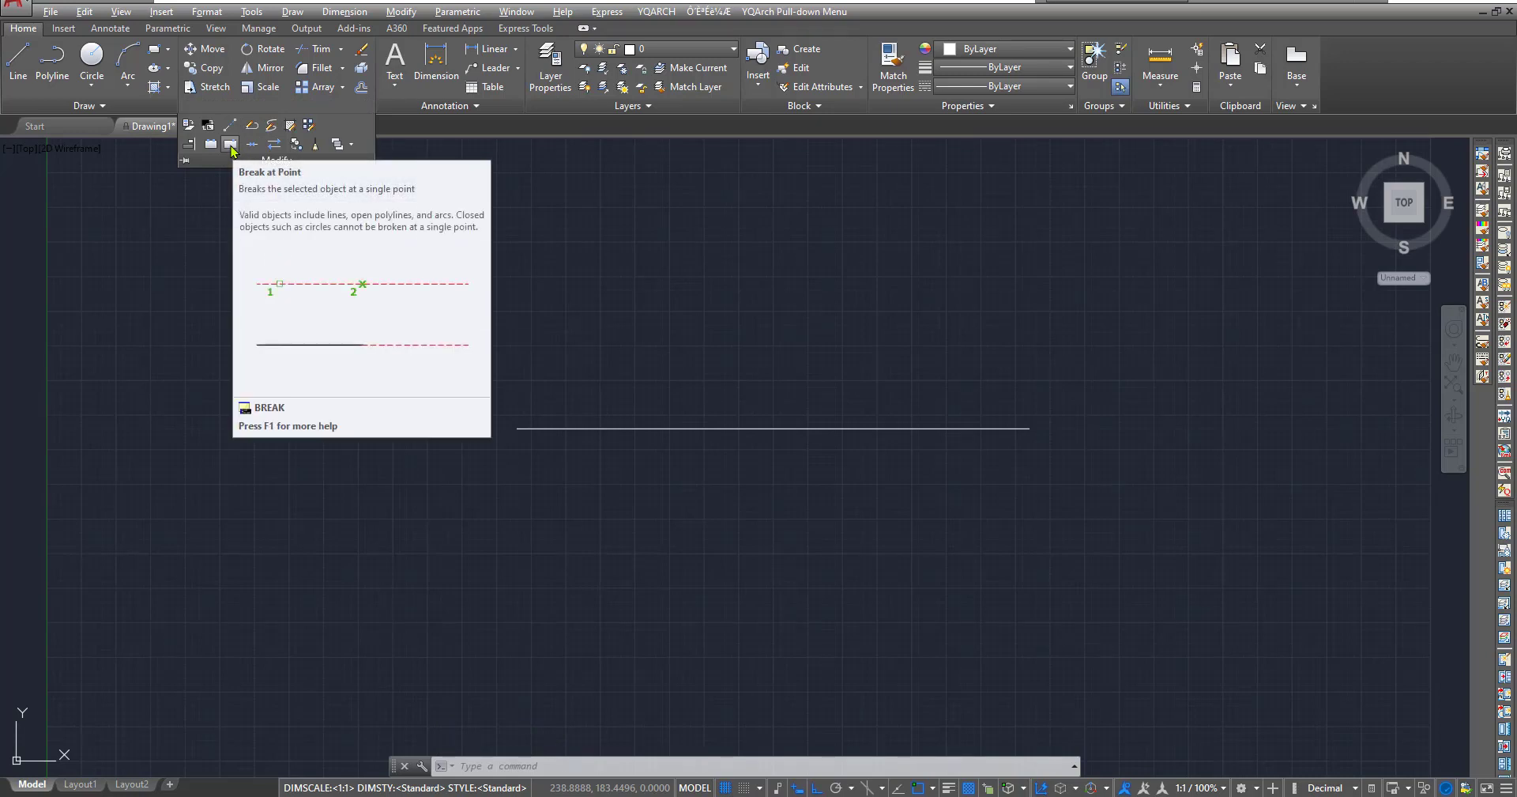
click(230, 144)
click(709, 431)
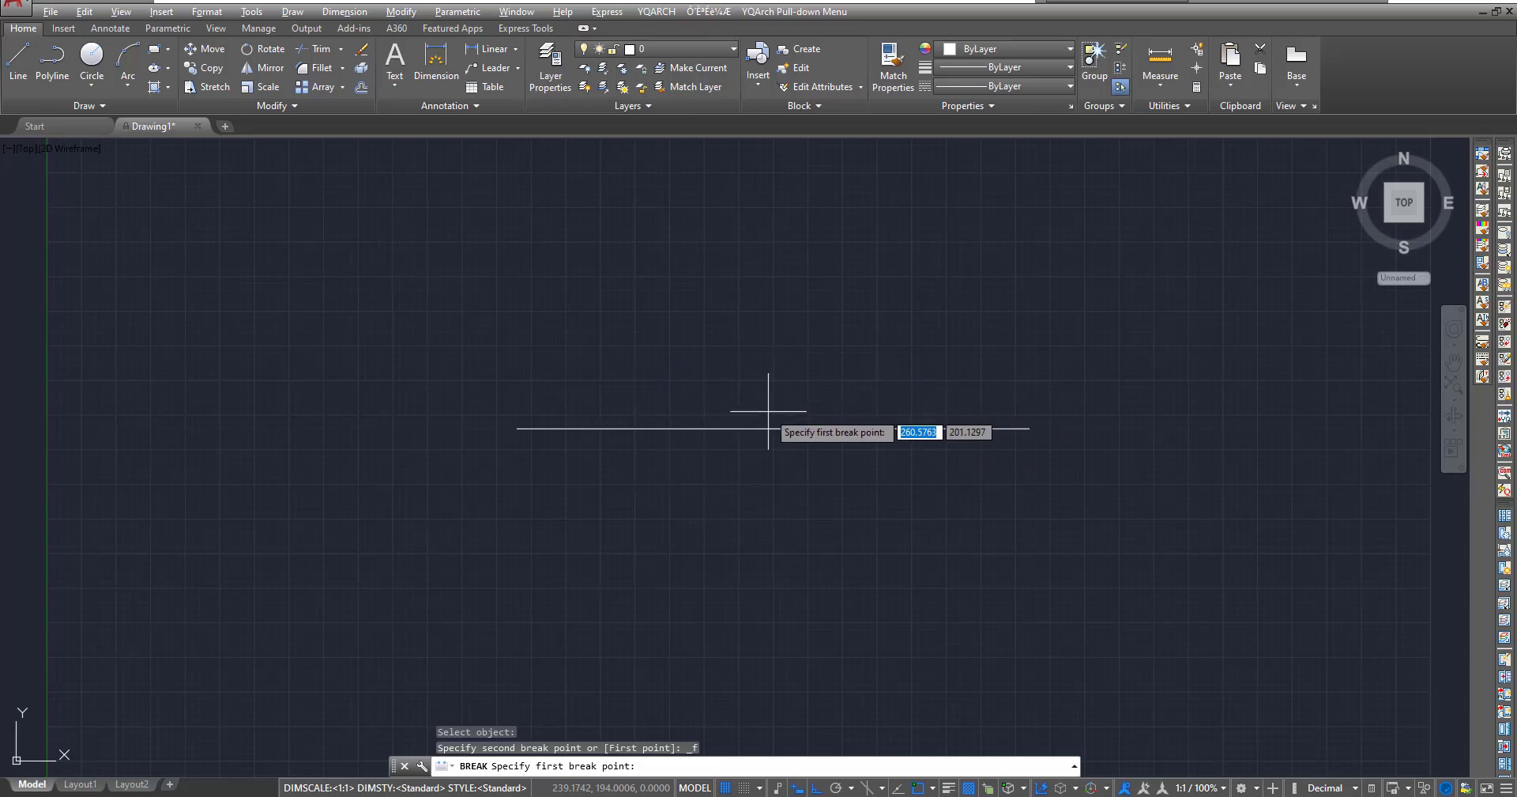
click(762, 427)
text(@)
key(Return)
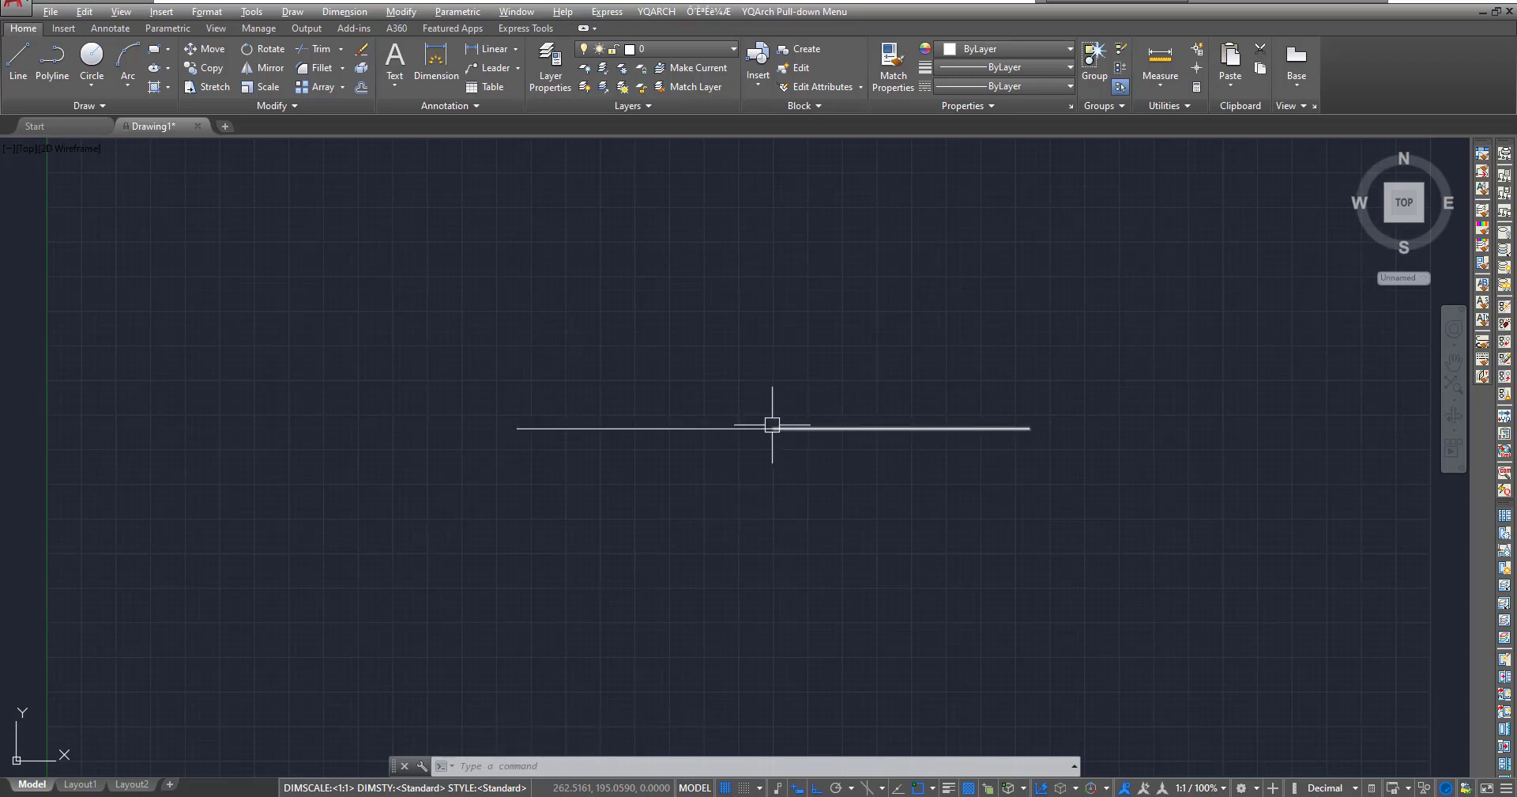
click(738, 427)
click(830, 428)
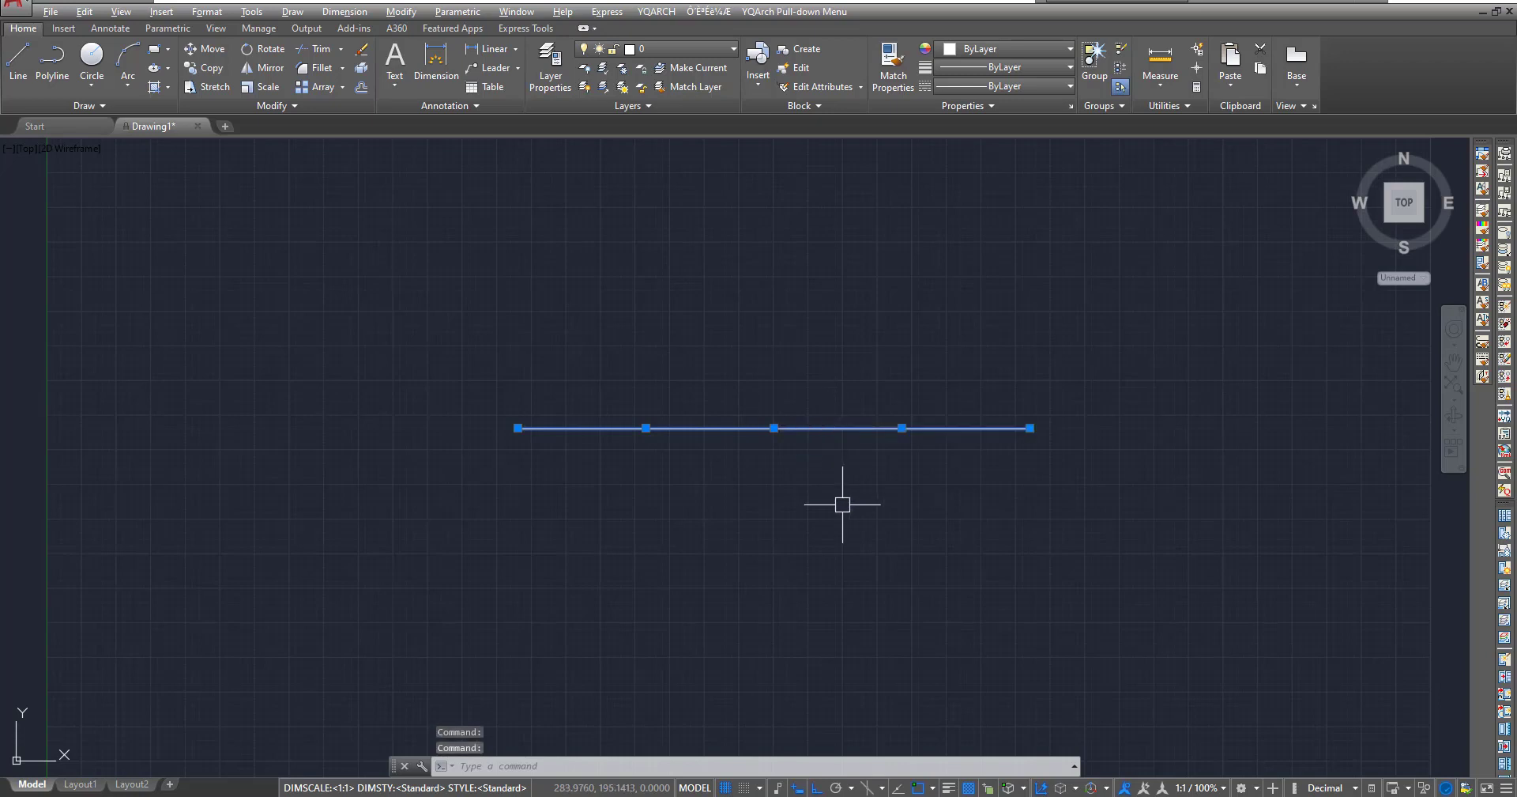
key(Escape)
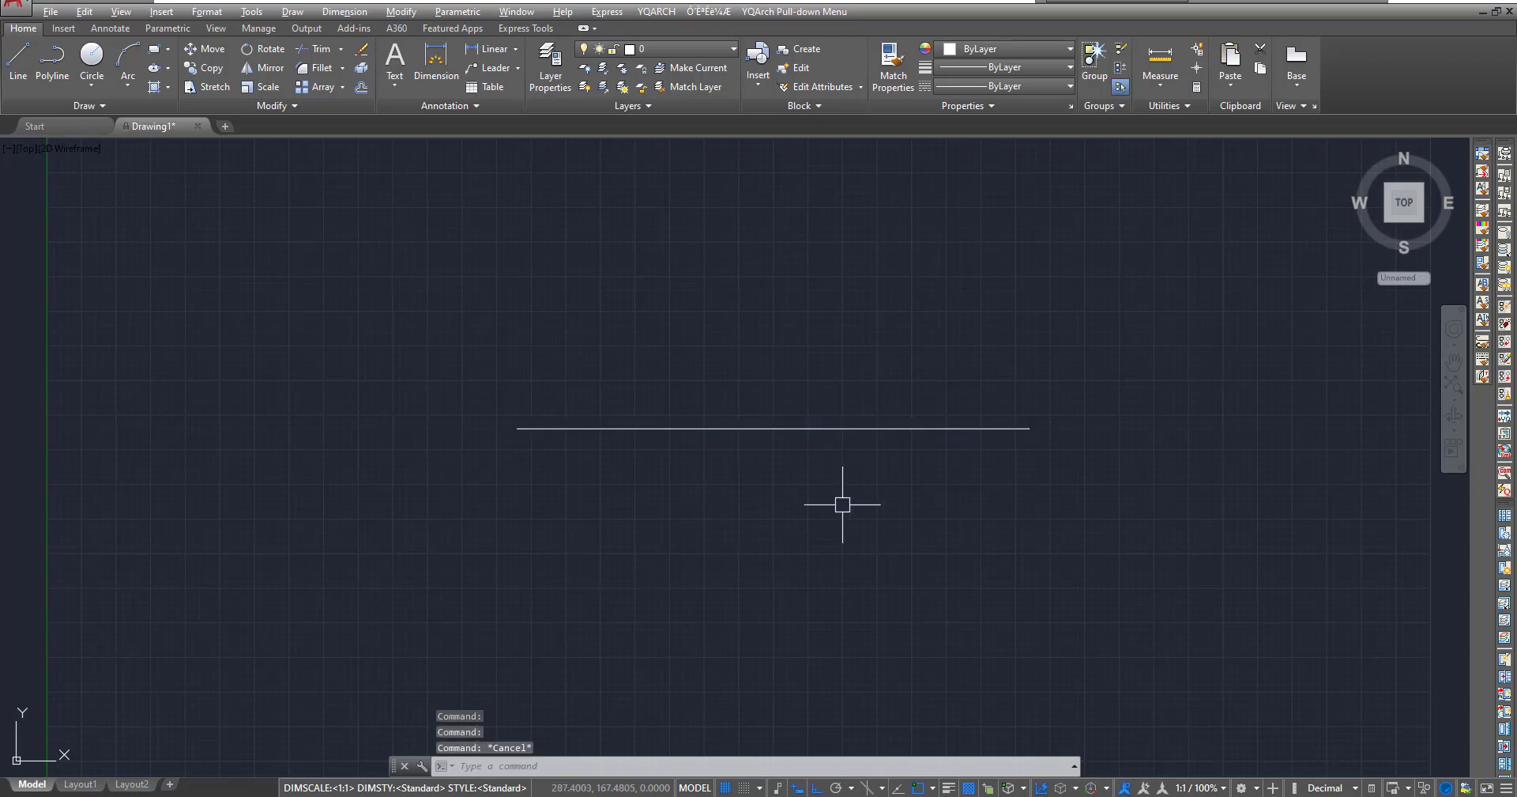
- Erase both halves of the split line
click(1101, 331)
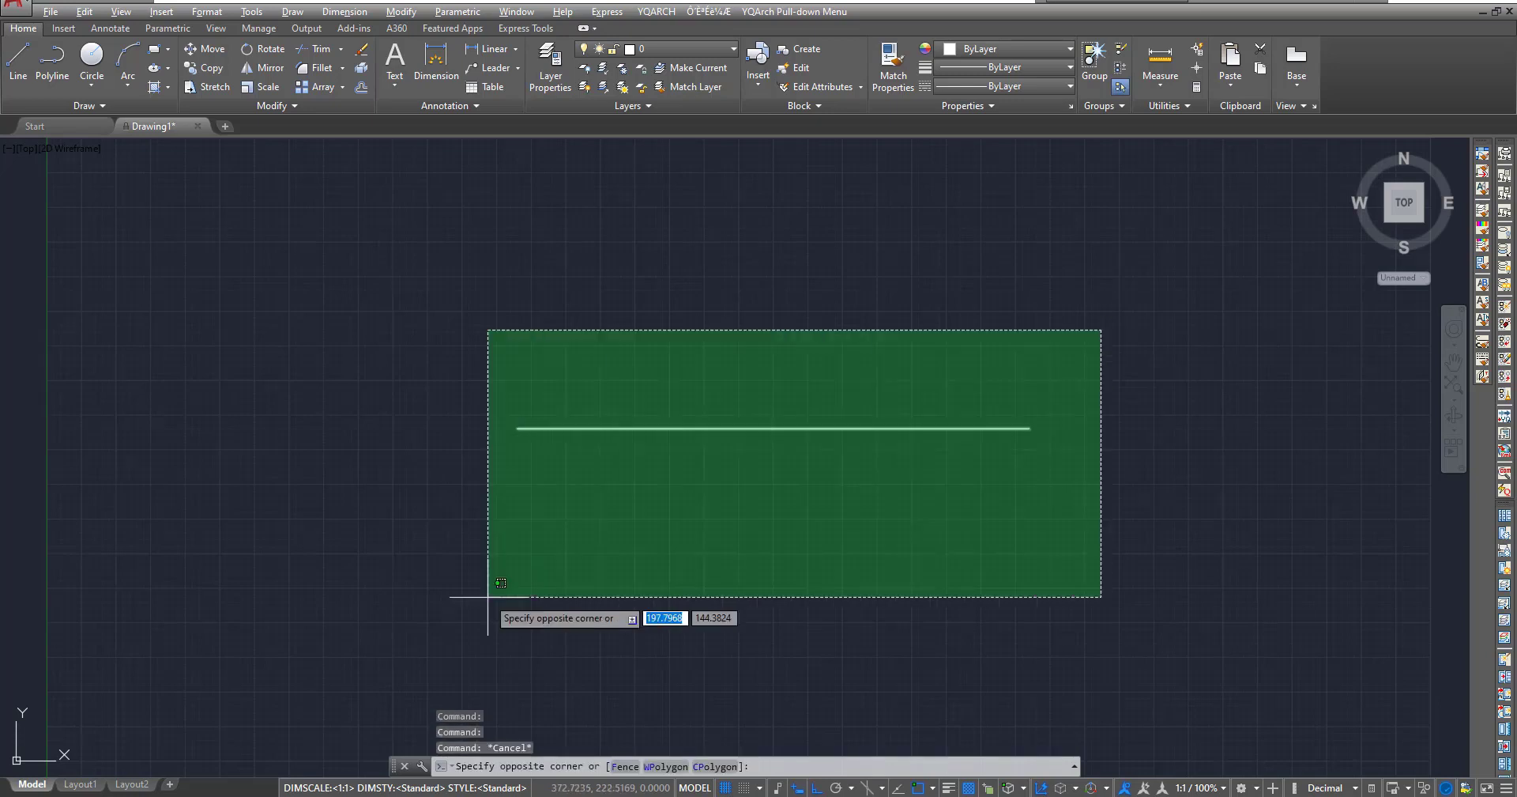
click(488, 597)
key(Delete)
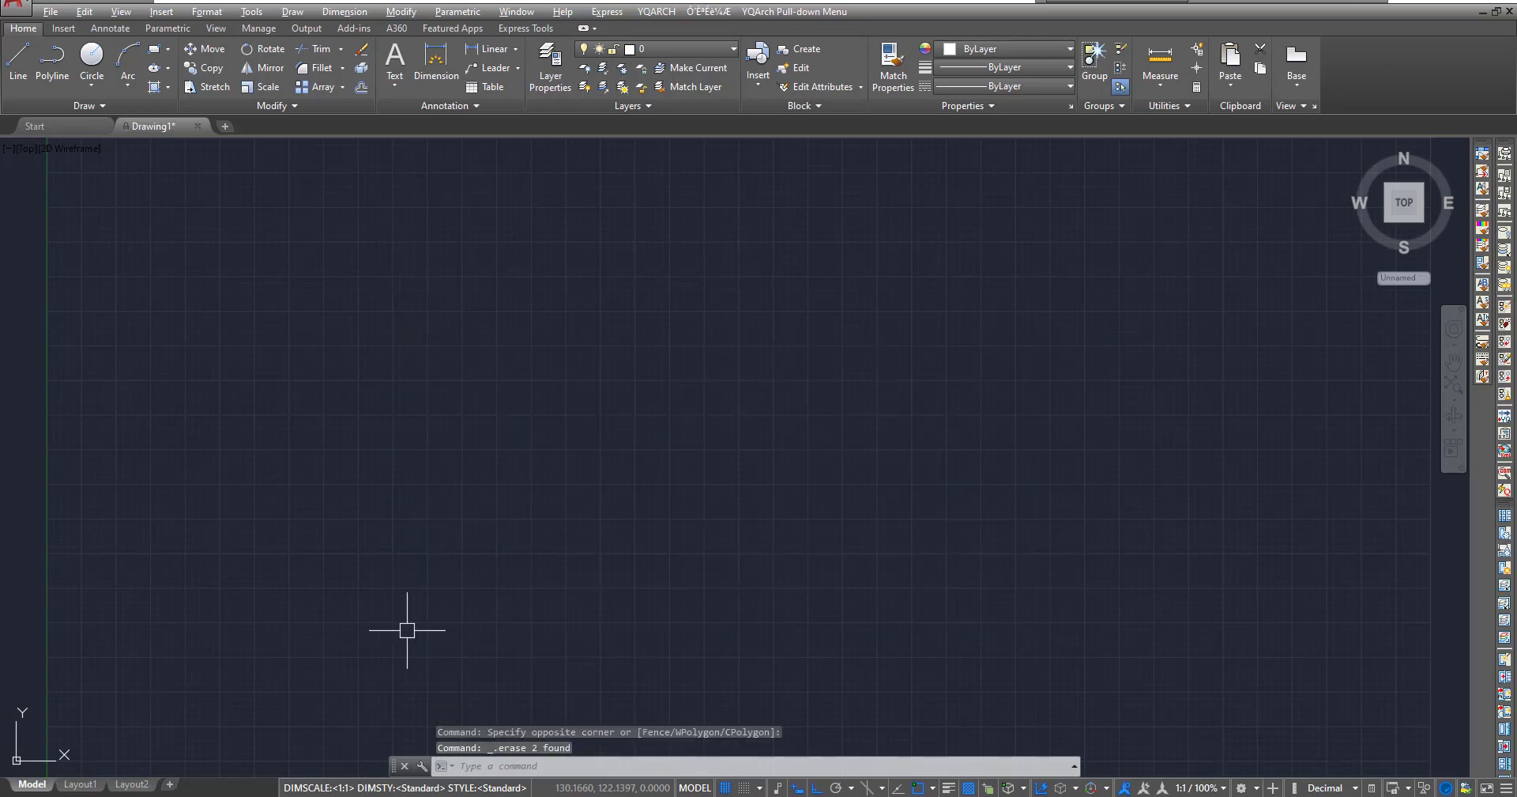
- Draw a tall, narrow upright rectangle and a shorter upright rectangle lower down to its right
click(154, 49)
click(465, 324)
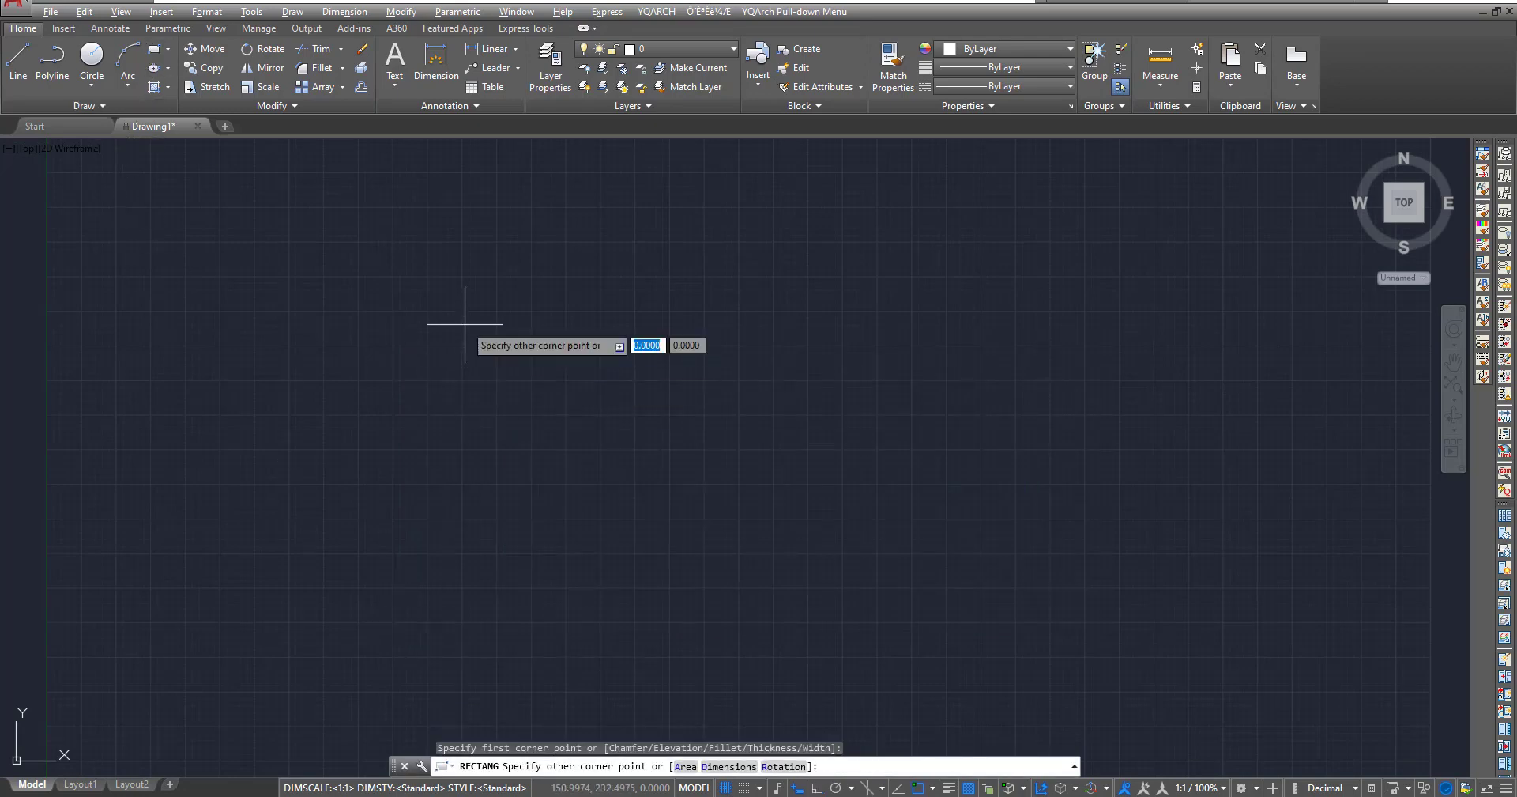
click(502, 564)
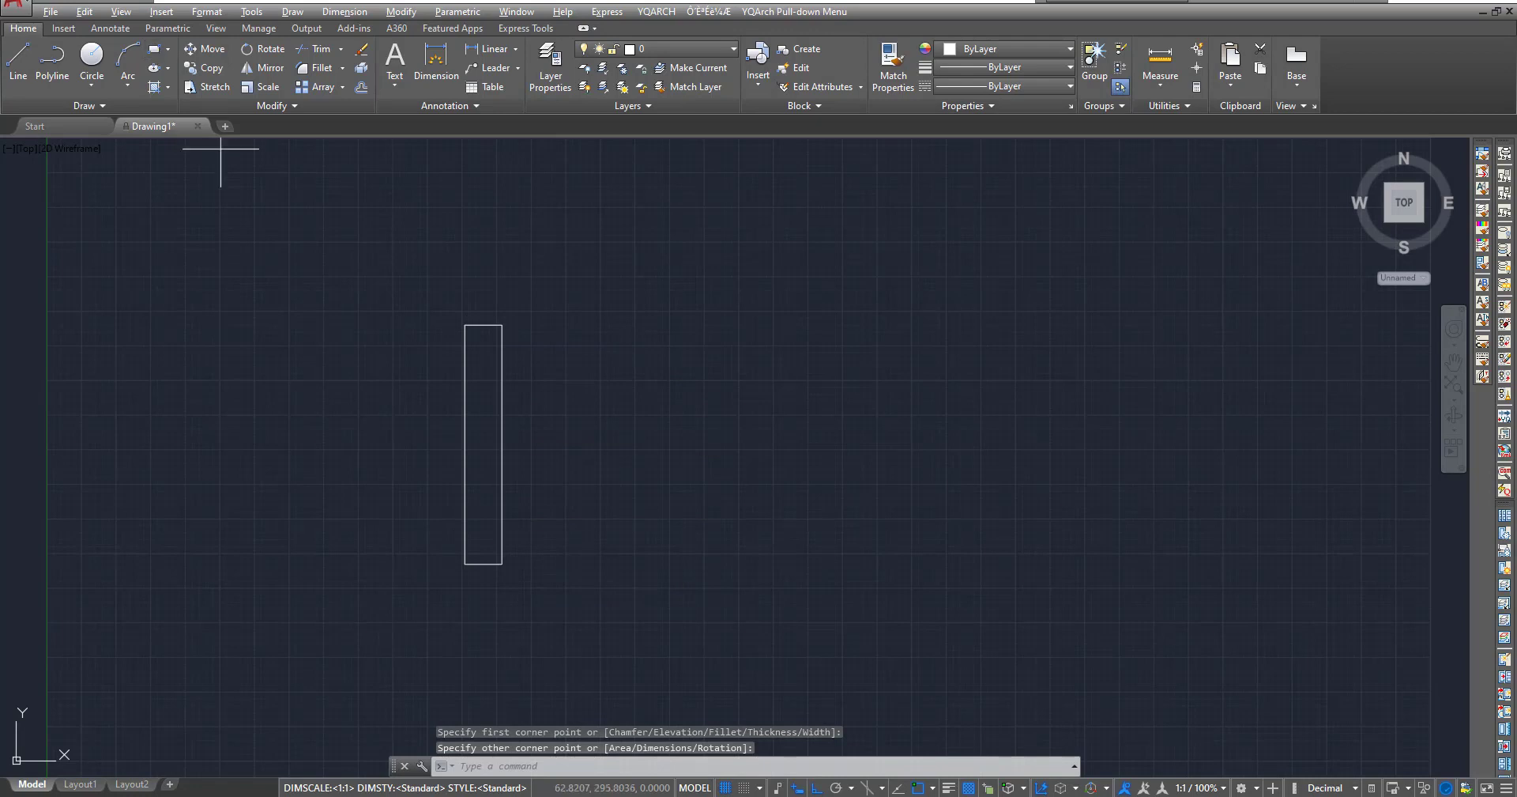
key(Return)
click(745, 515)
click(789, 651)
middle_drag(779, 613, 760, 542)
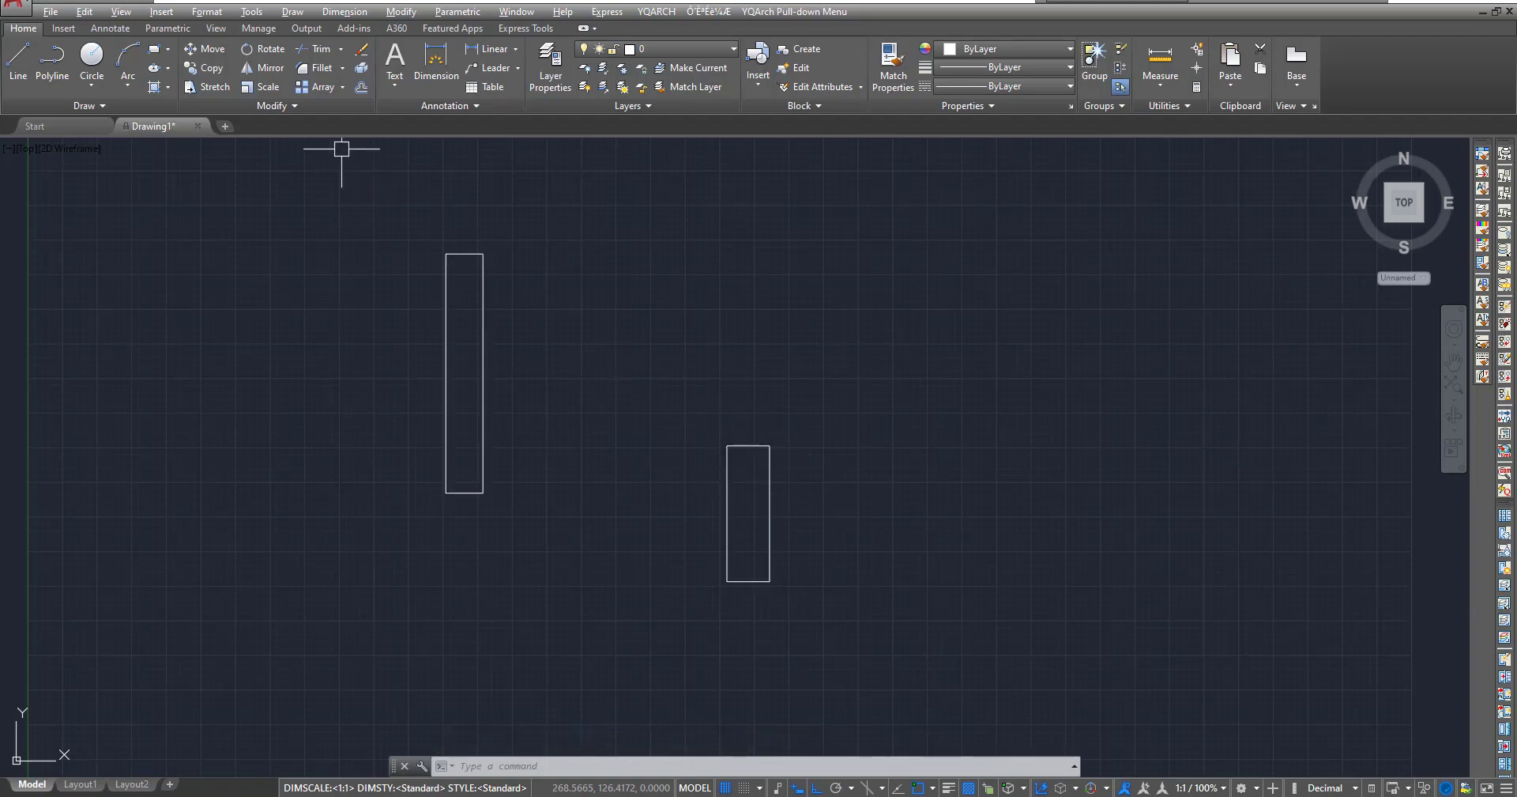
click(281, 105)
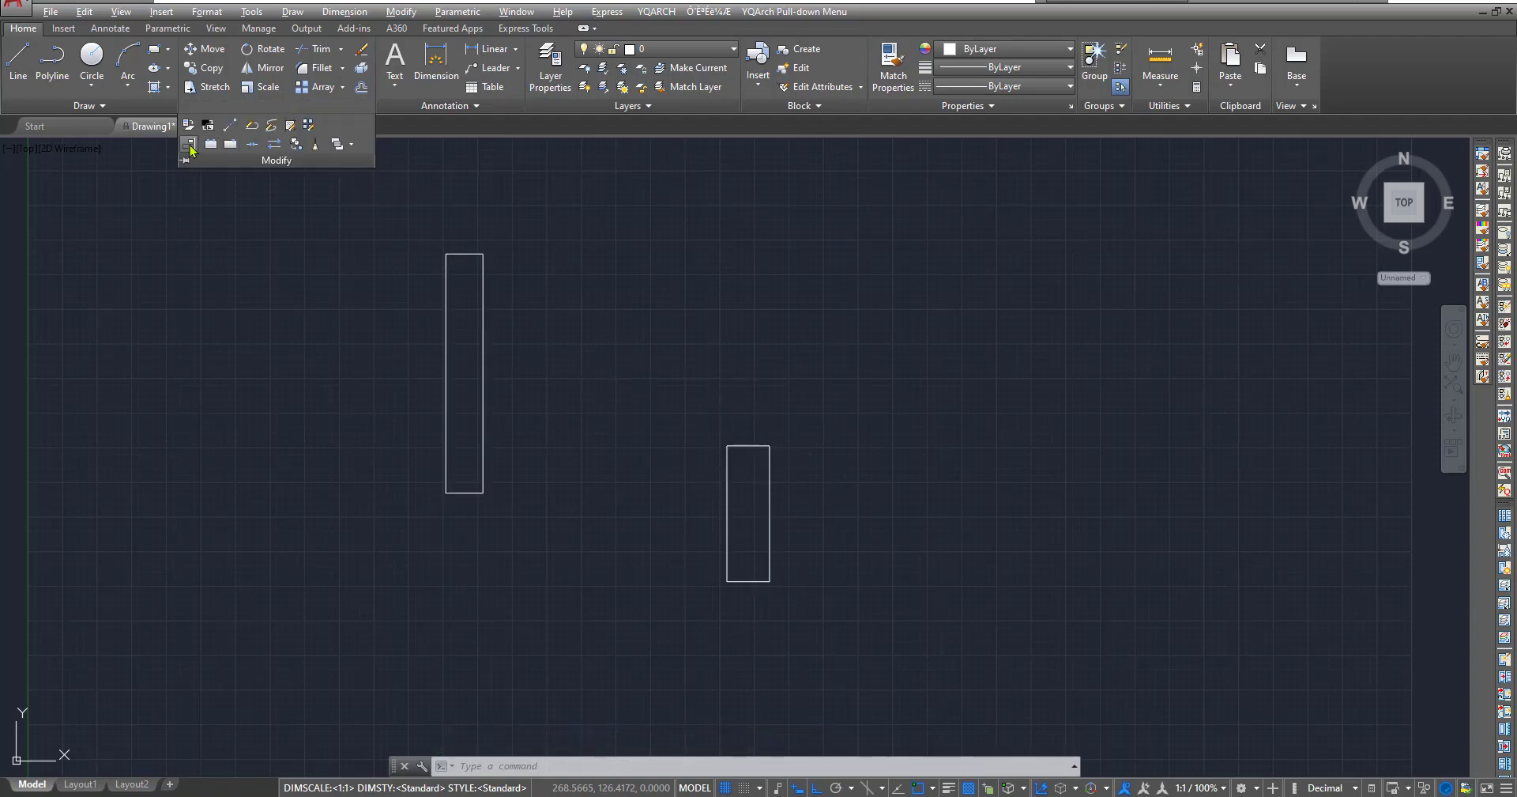
click(729, 259)
click(722, 290)
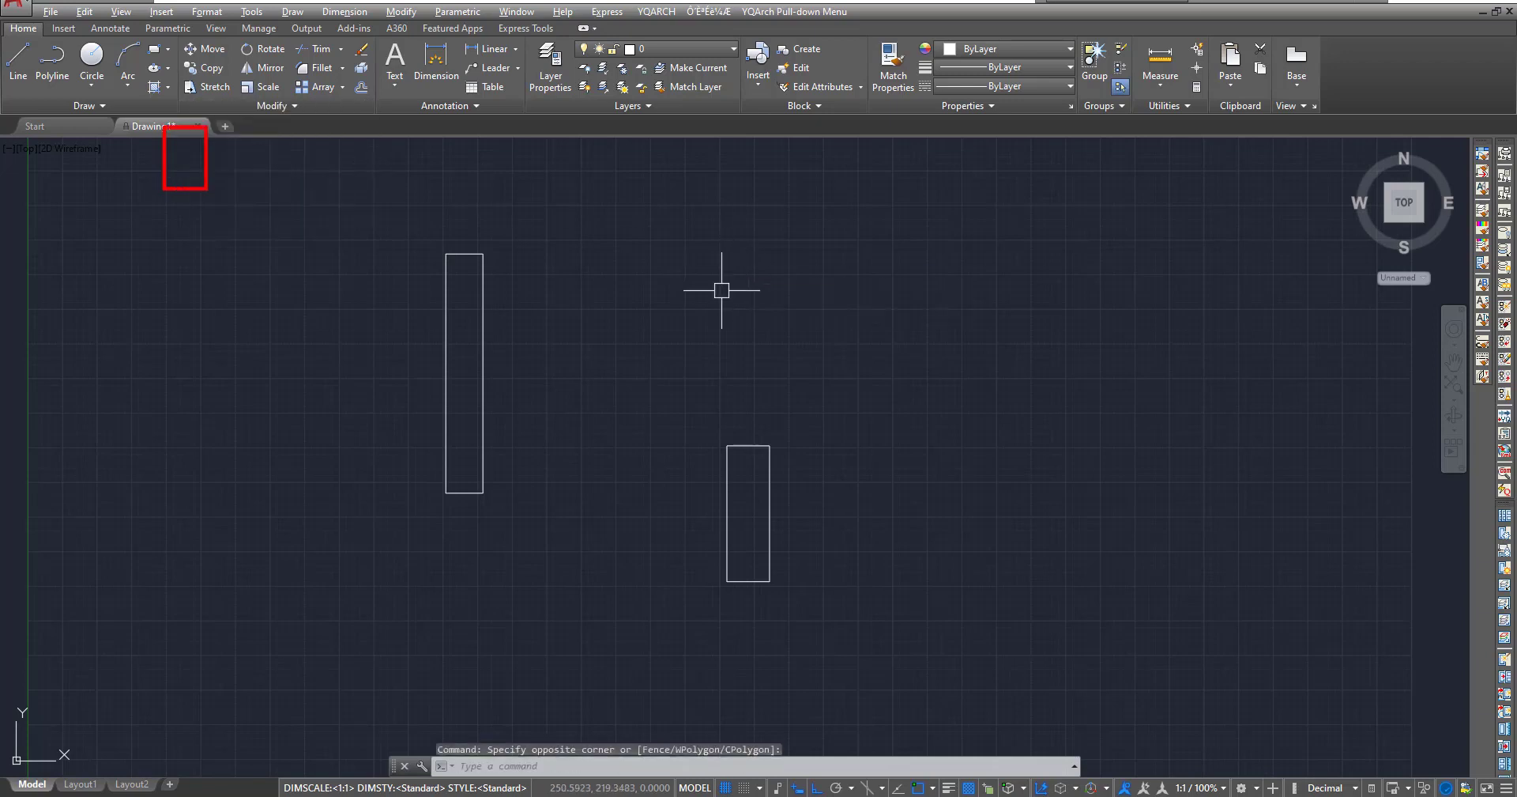
- Align the tall rectangle's right edge with the shorter rectangle's left edge, pairing upper and lower corners, without scaling
text(AL)
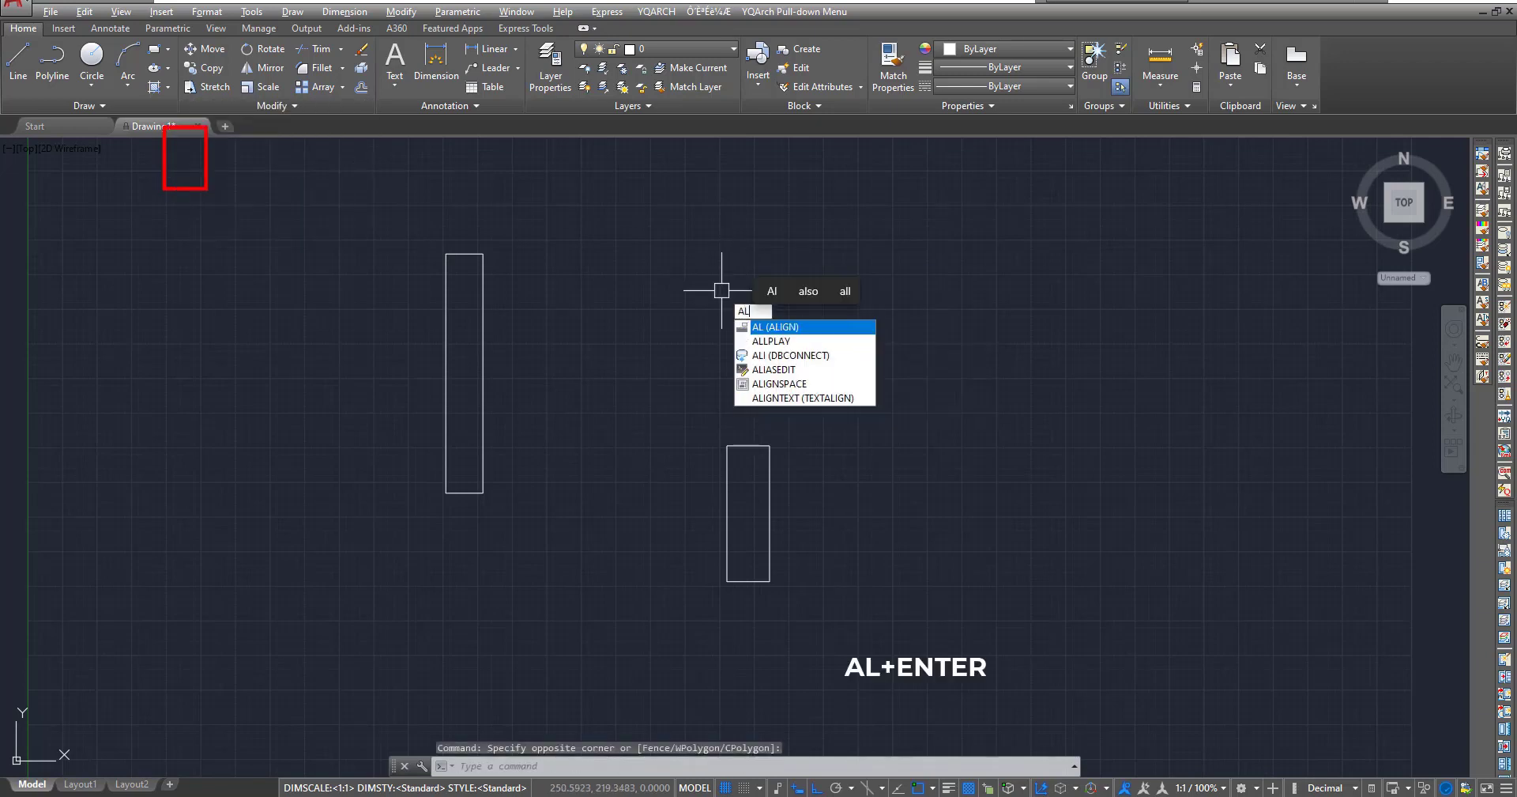
key(Return)
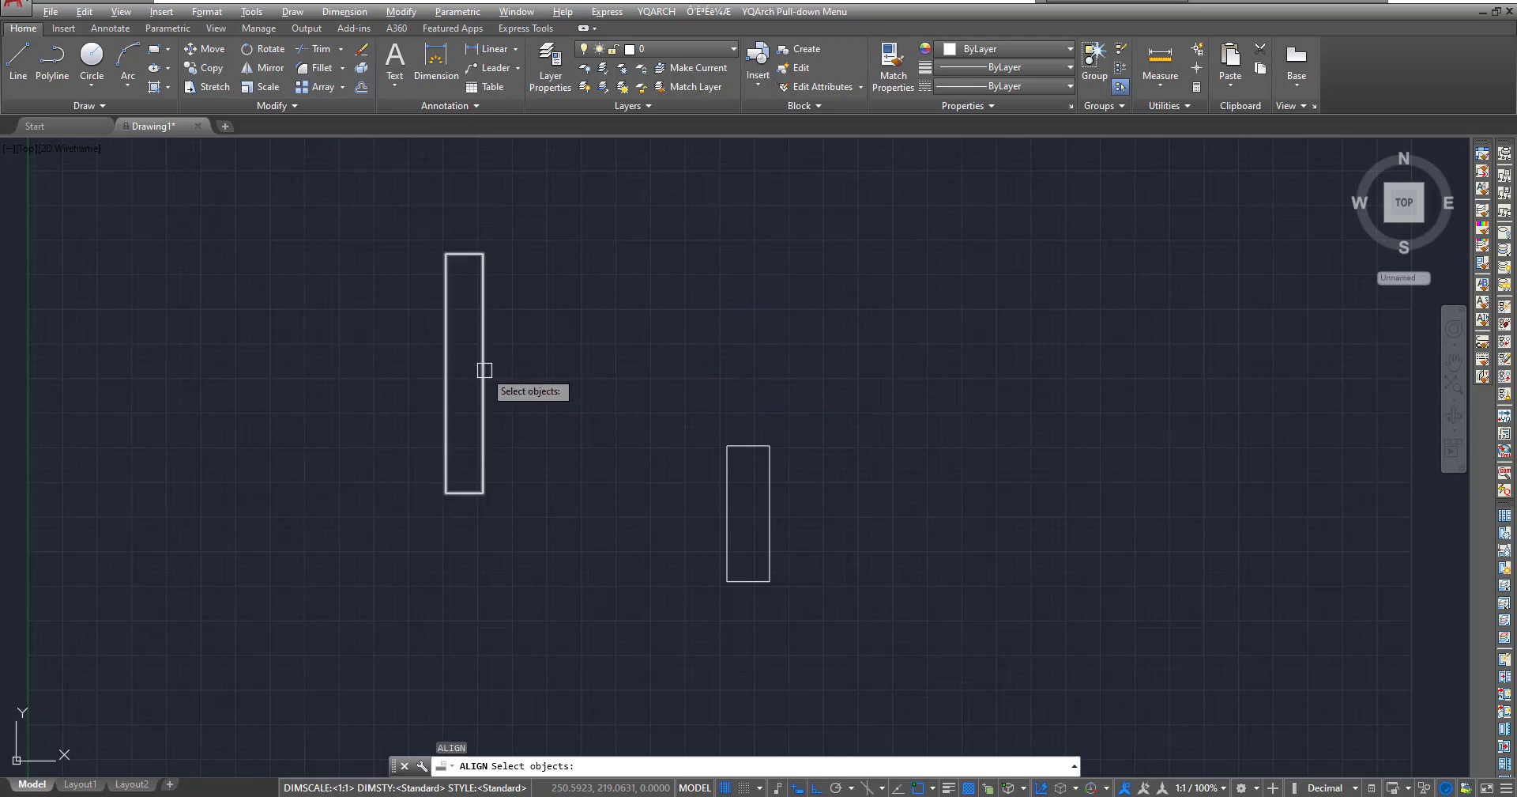
click(488, 370)
key(Return)
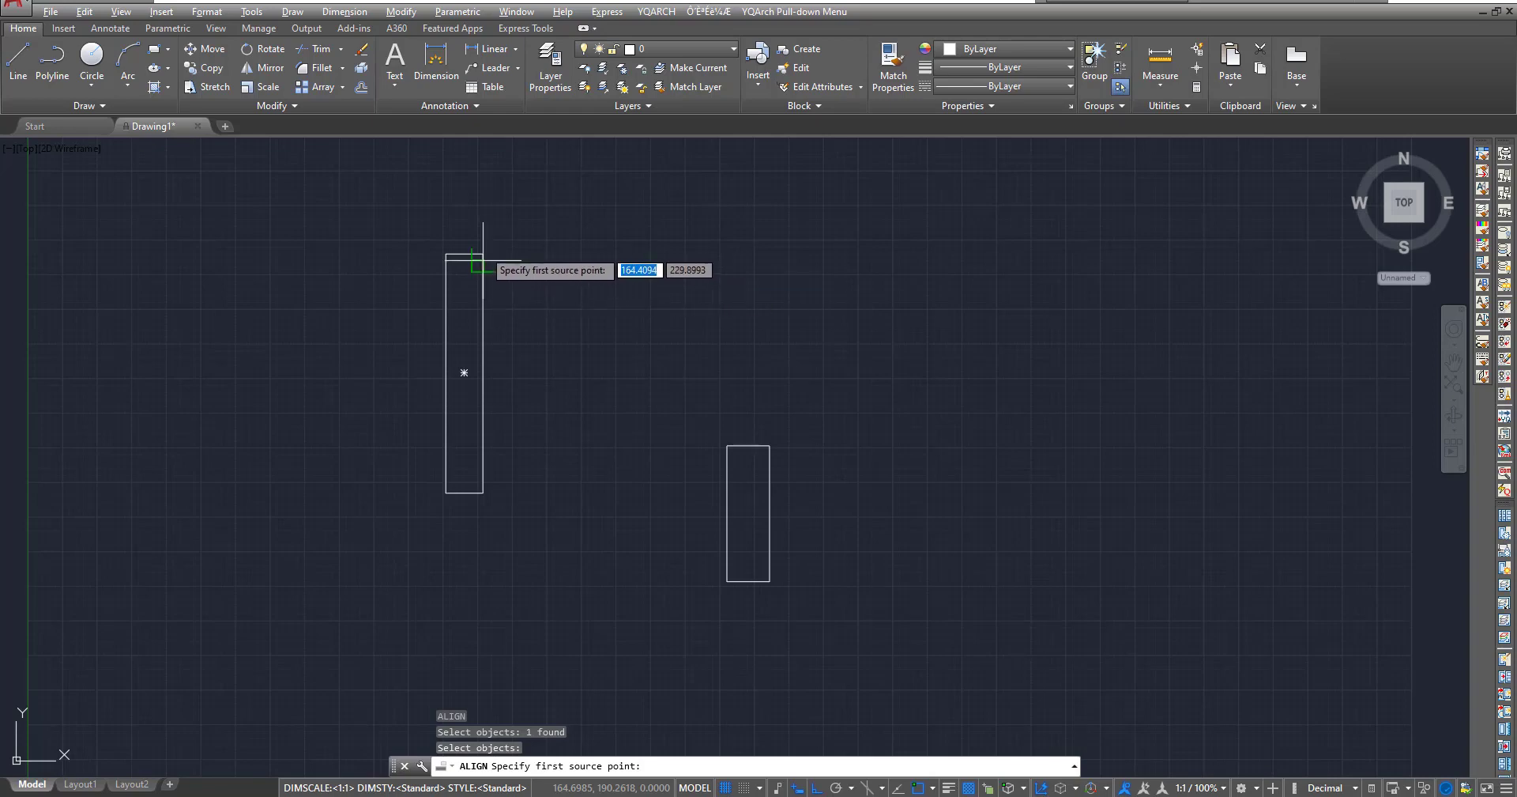
click(483, 254)
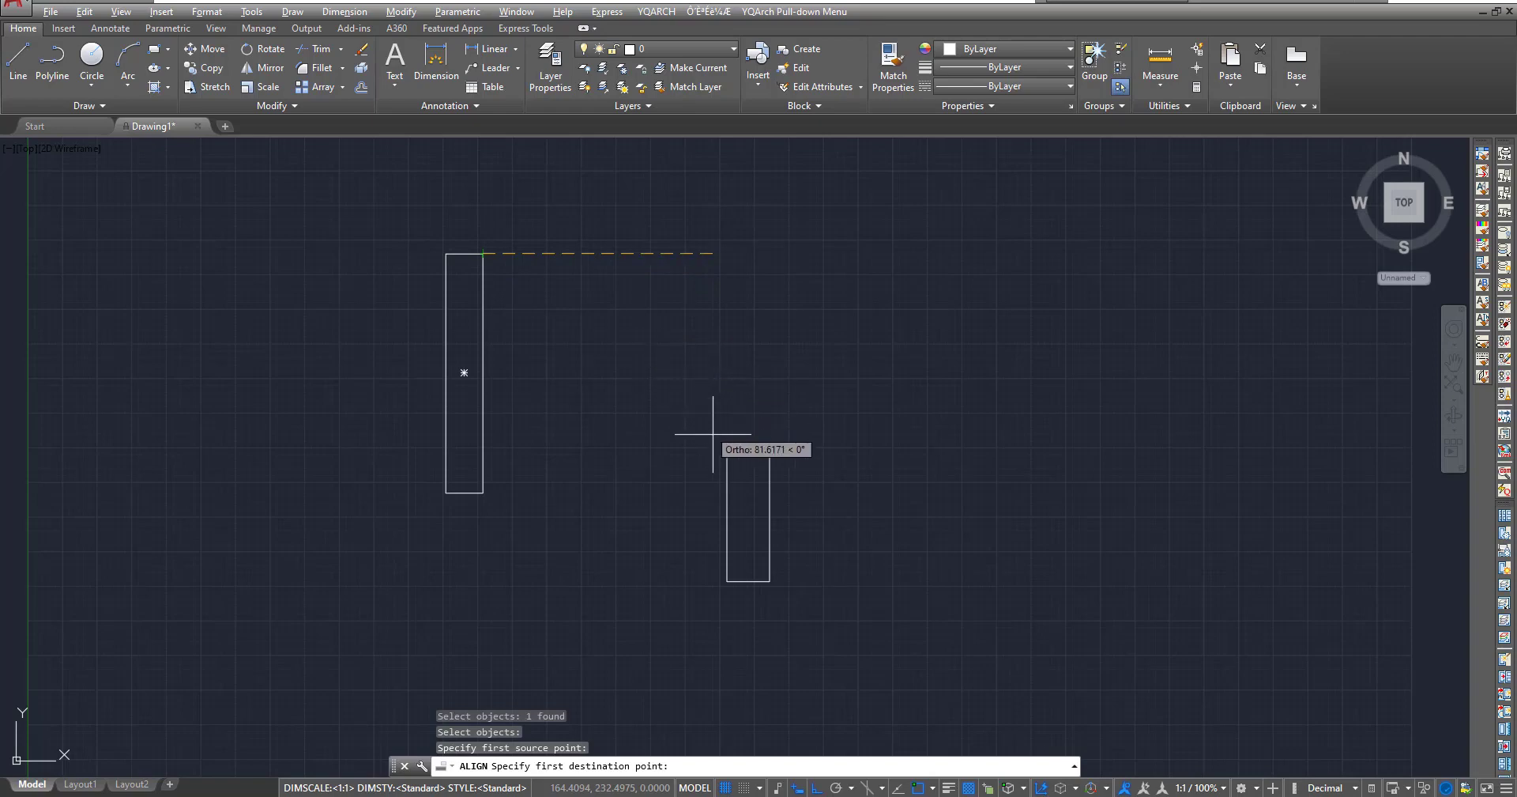
click(727, 445)
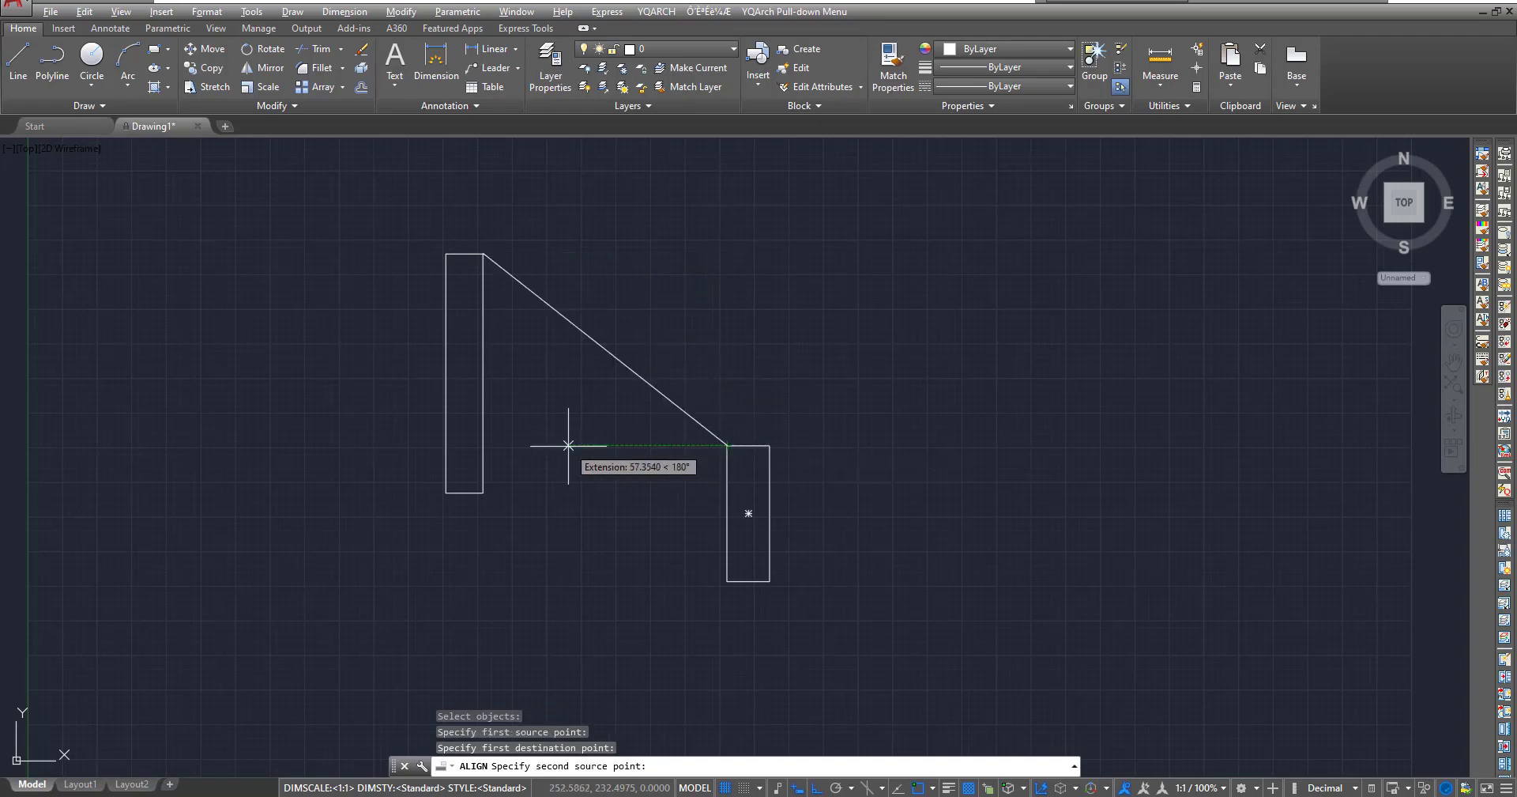
click(483, 492)
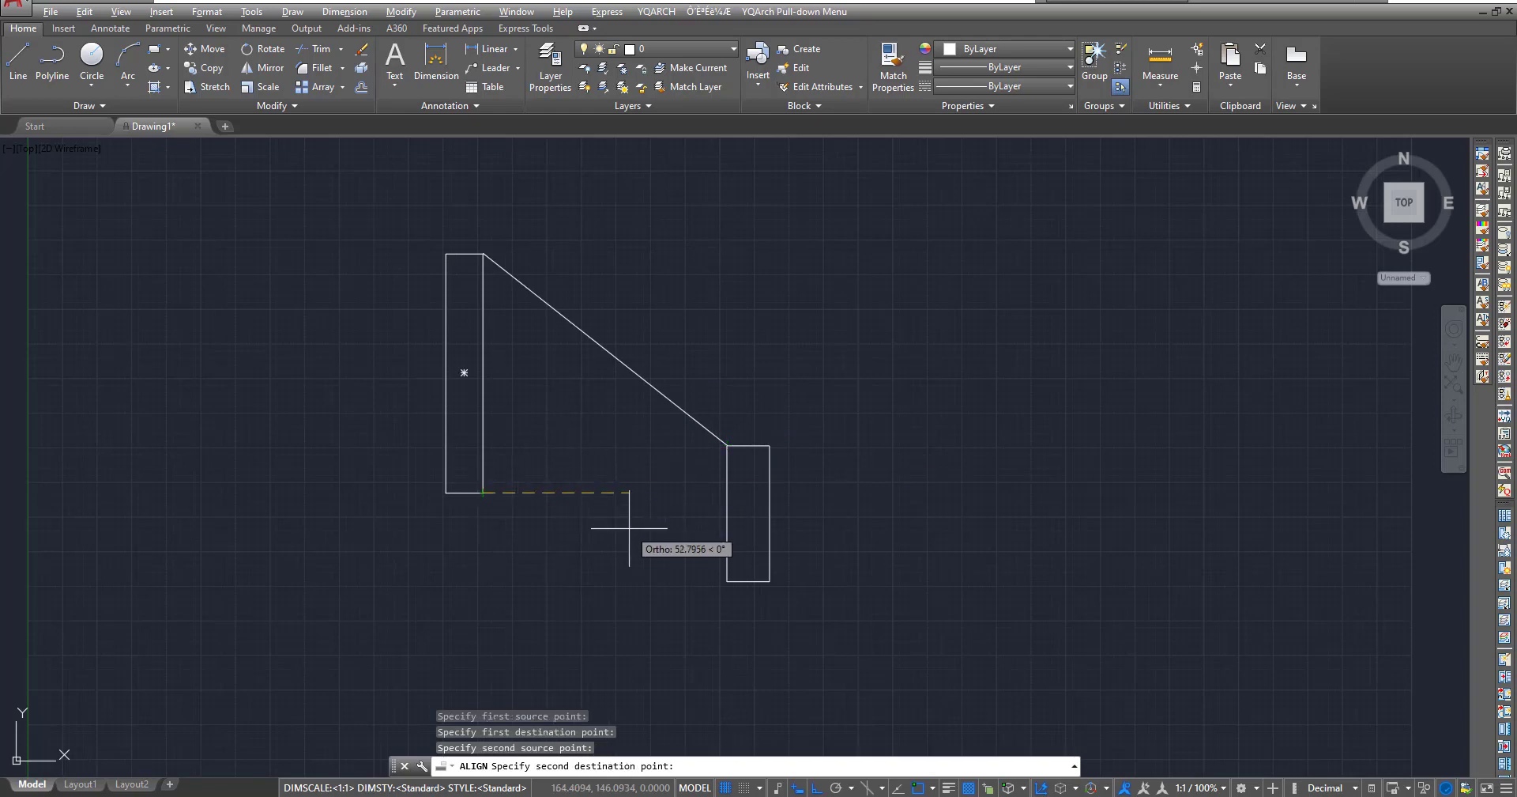
click(727, 581)
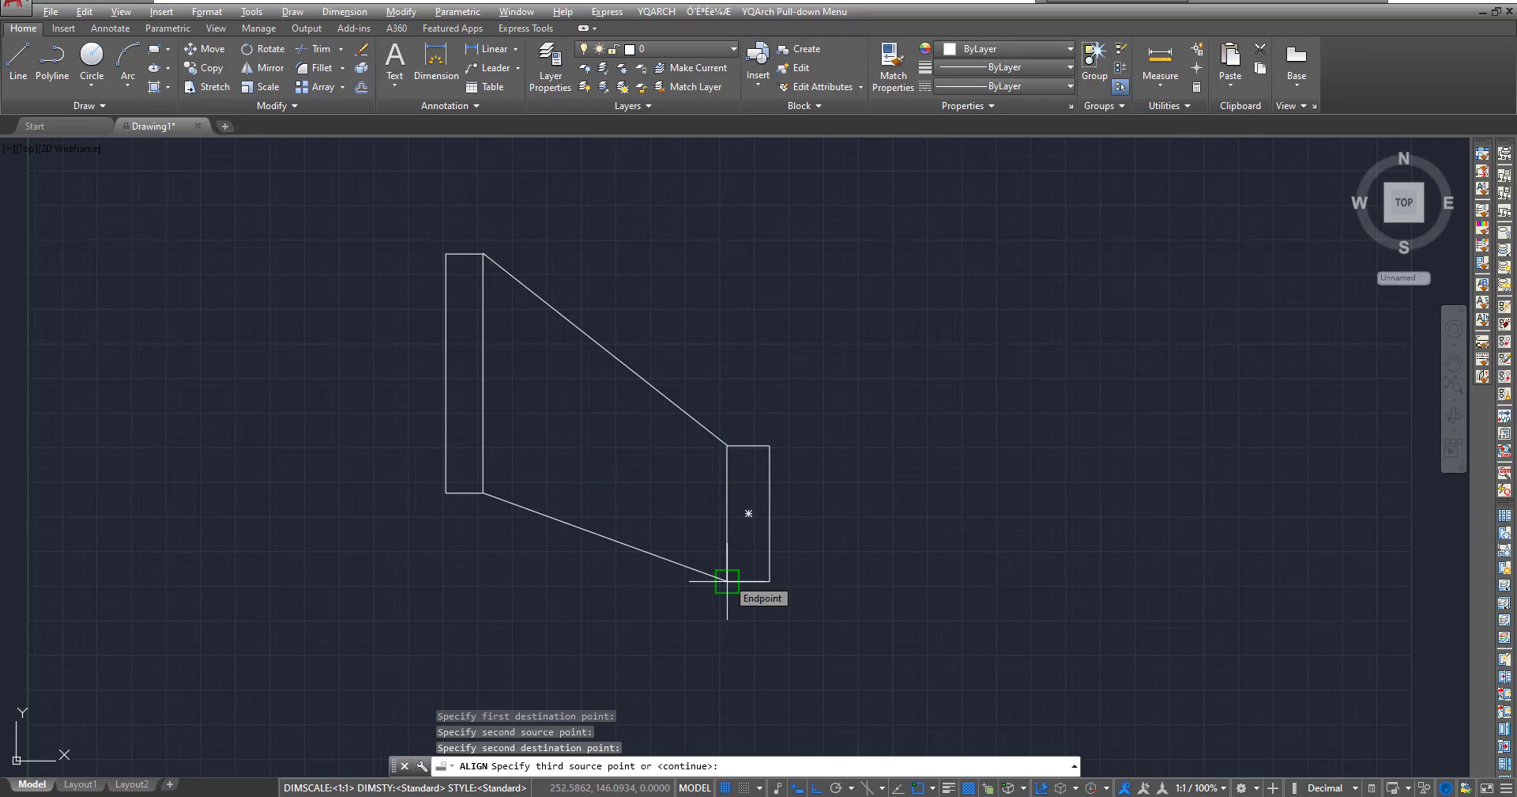
key(Return)
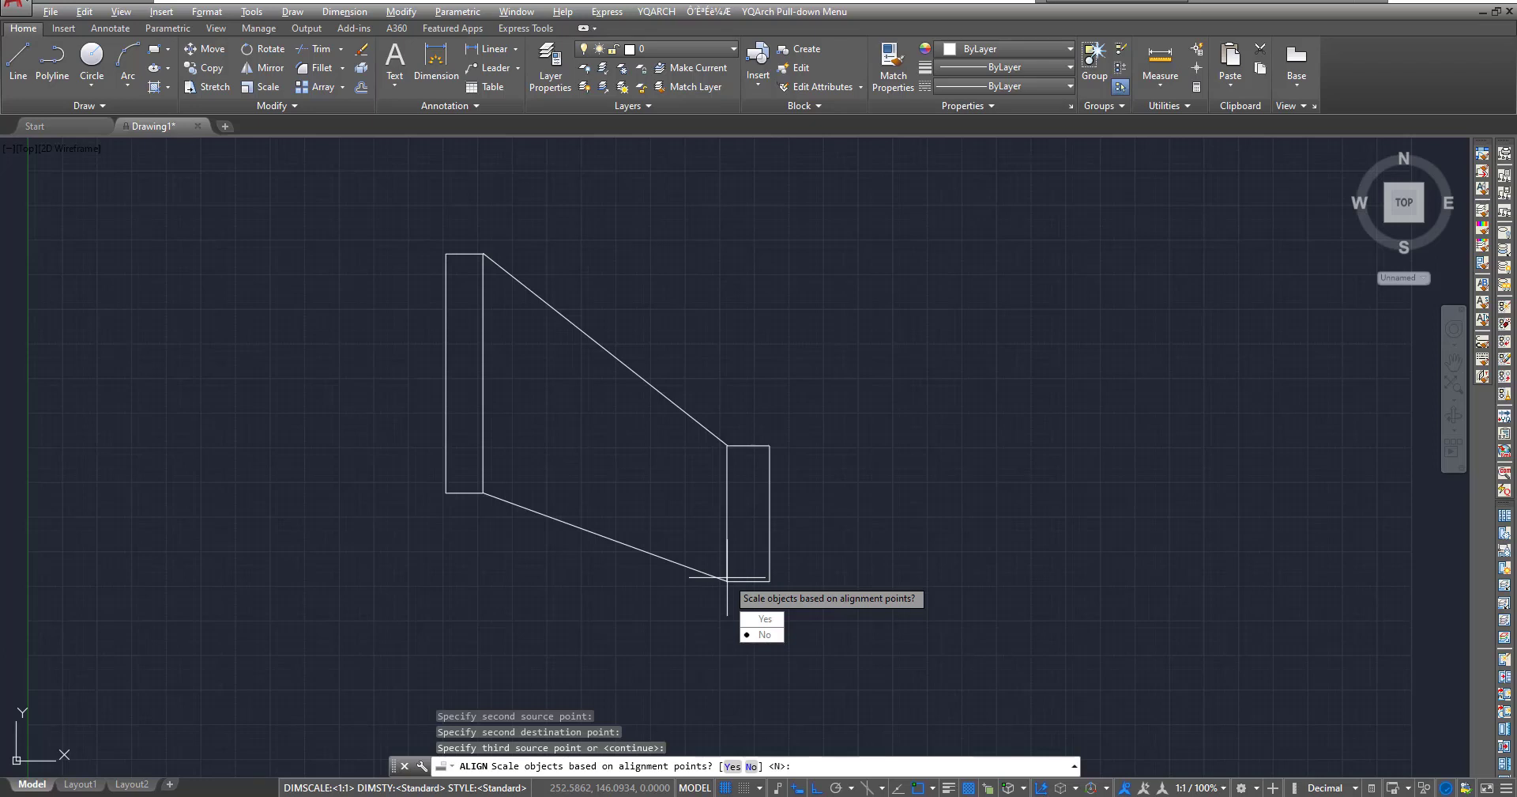
click(765, 635)
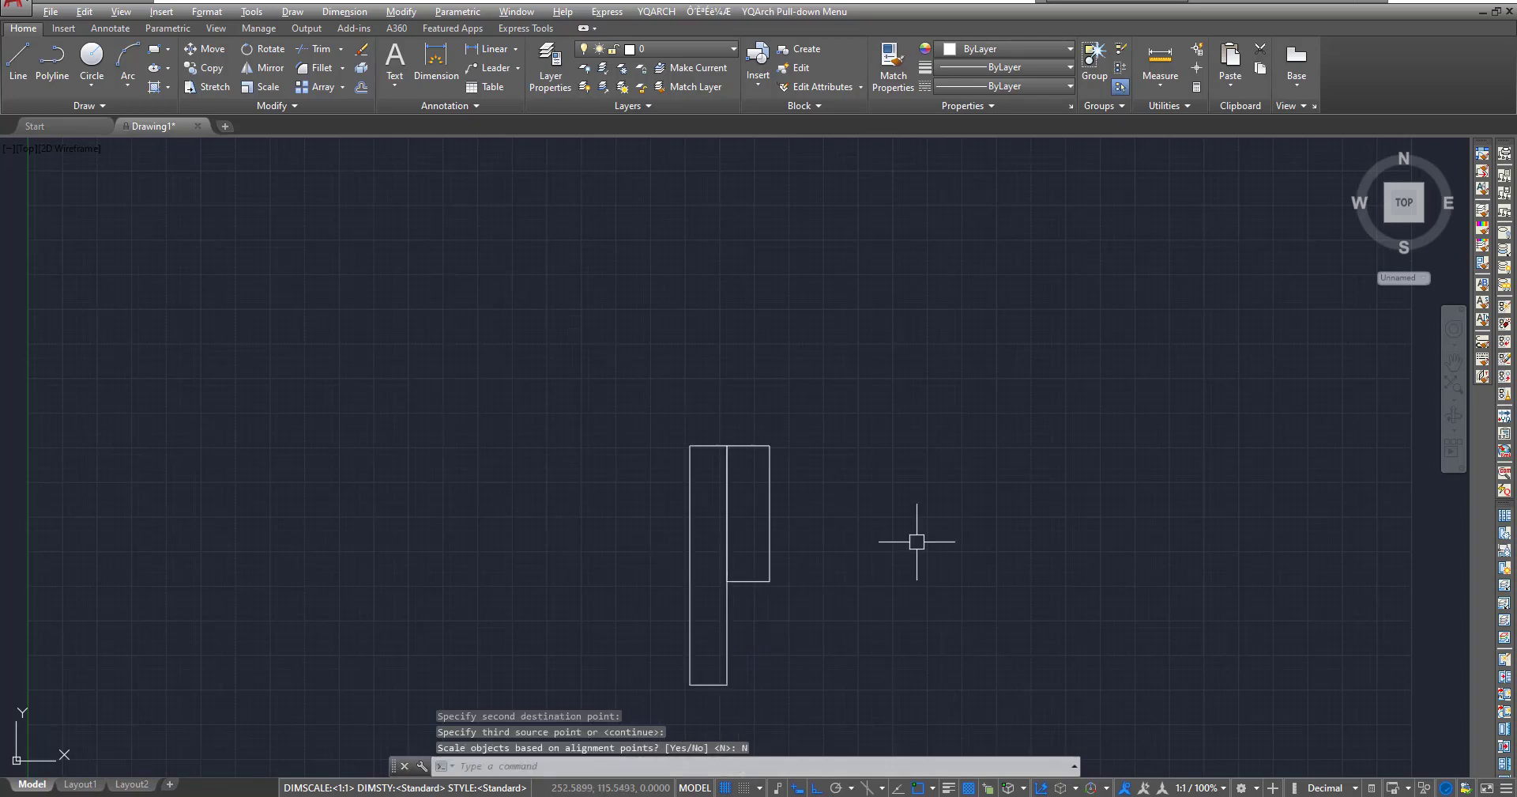
middle_drag(917, 540, 795, 440)
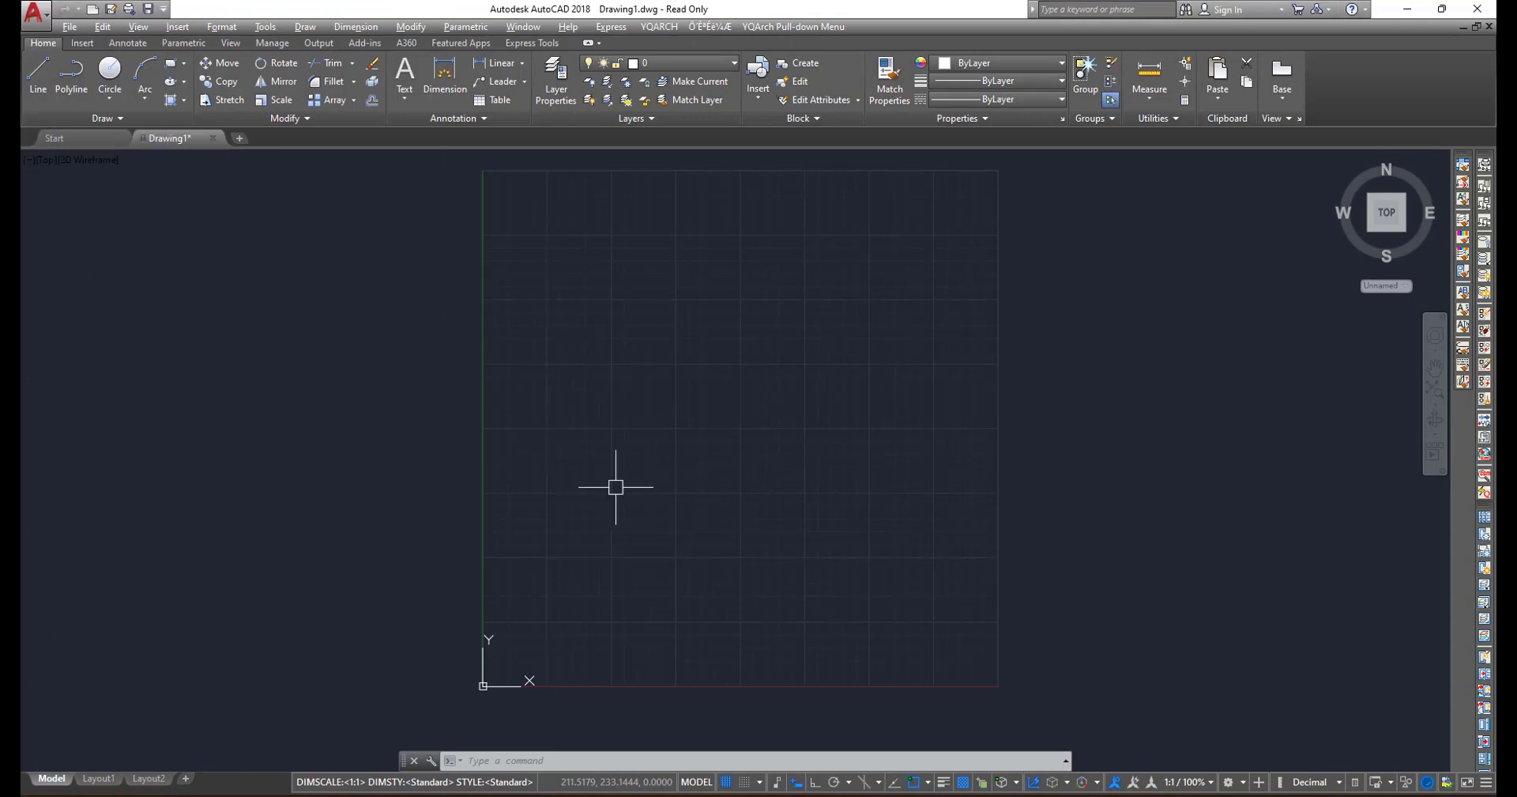
click(135, 123)
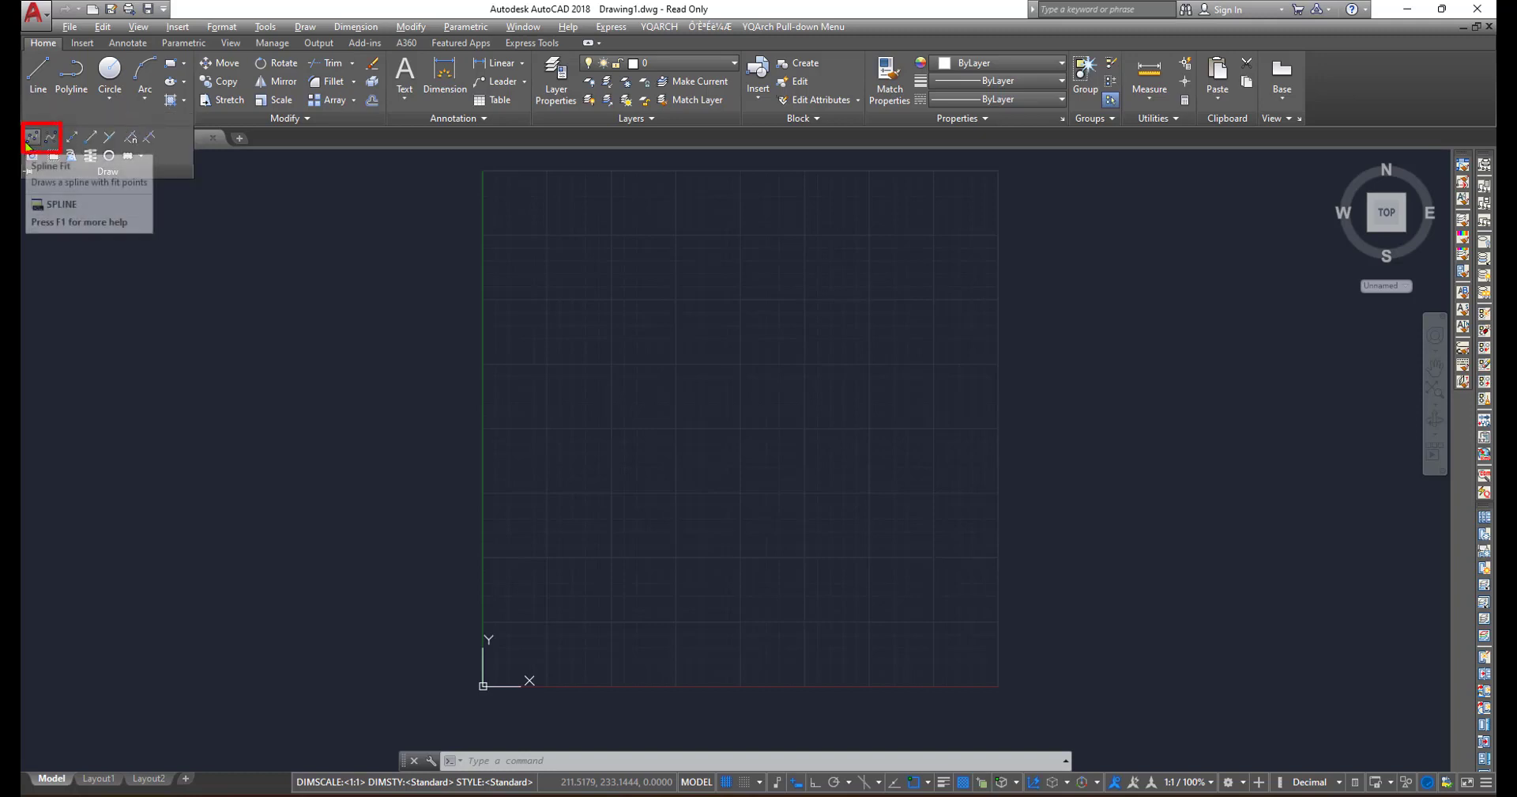
click(686, 338)
click(686, 339)
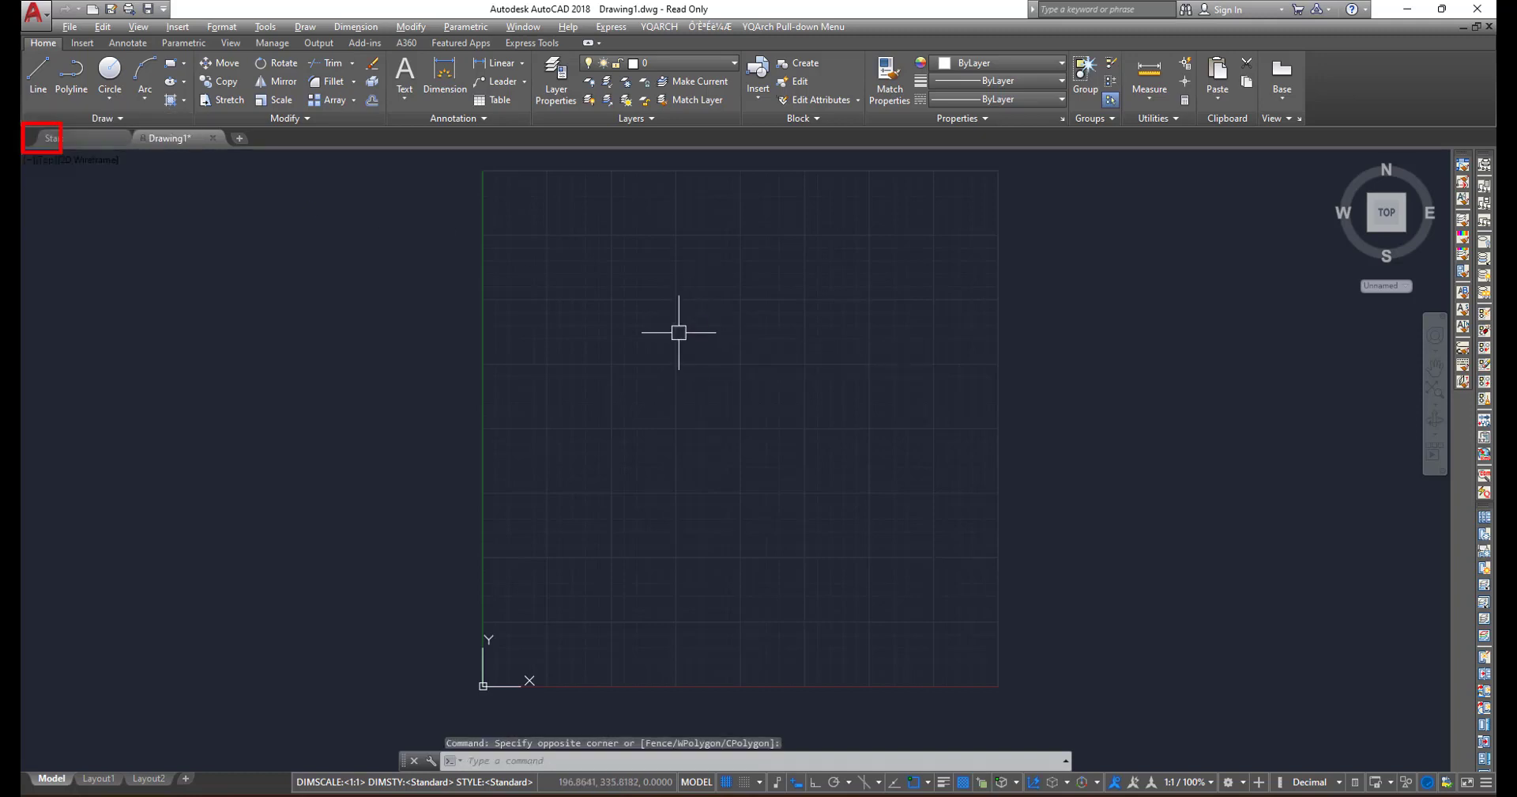
- Draw an open S-shaped spline through four fit points, running upward from the lower middle of the grid
click(306, 26)
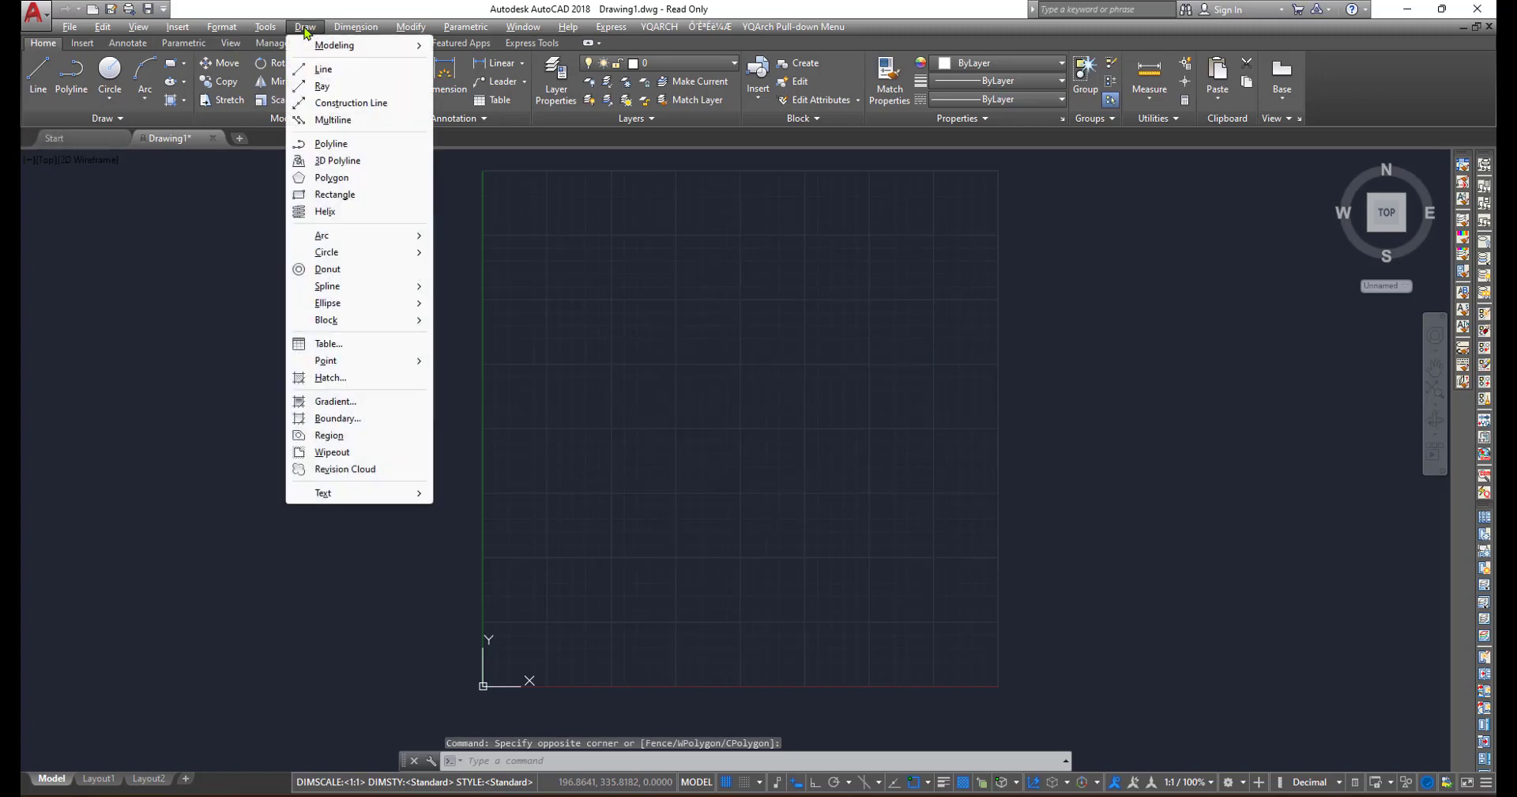
mouse_move(345, 287)
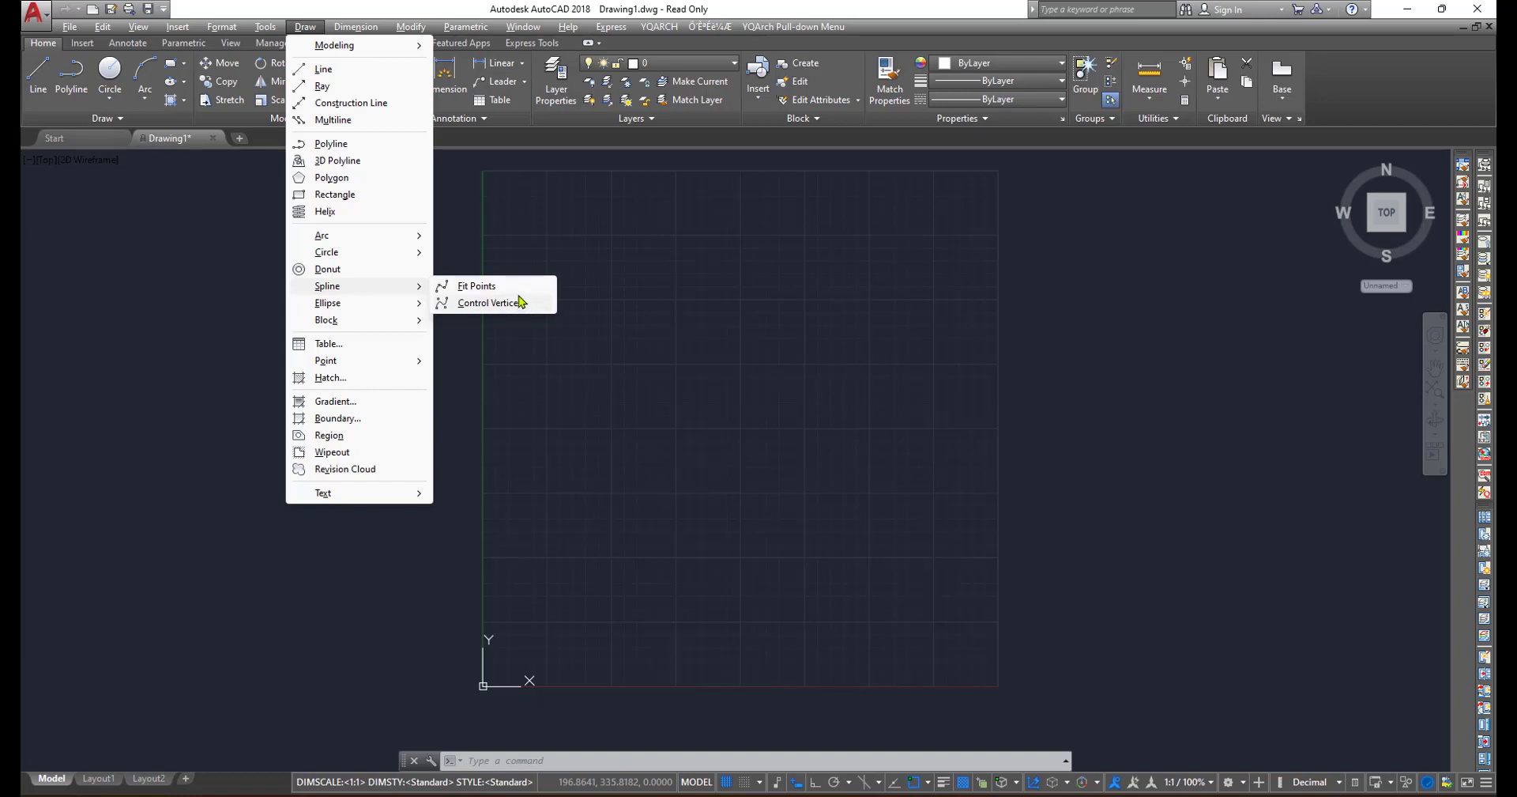
click(468, 287)
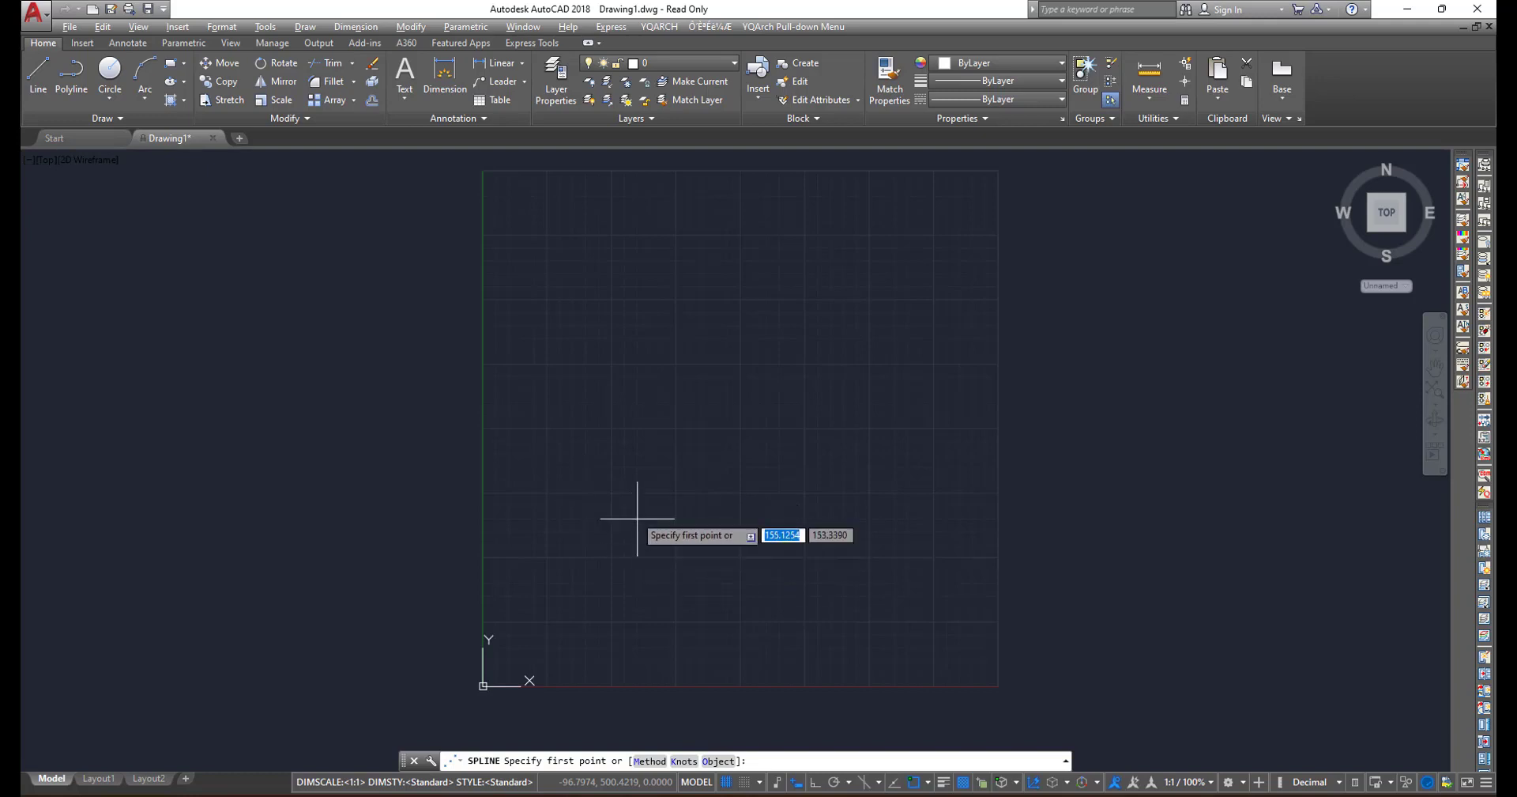
click(665, 512)
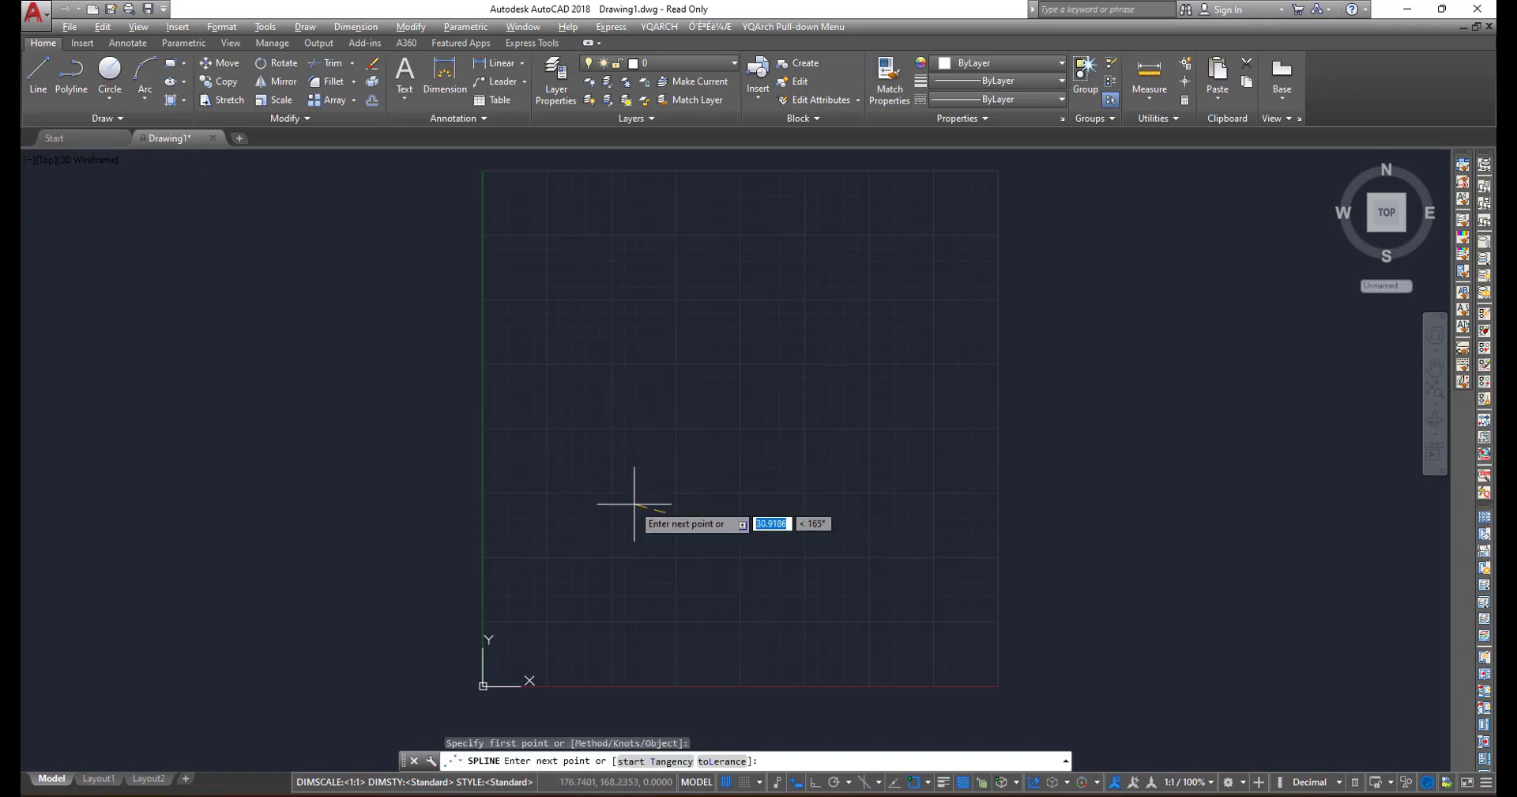
click(635, 455)
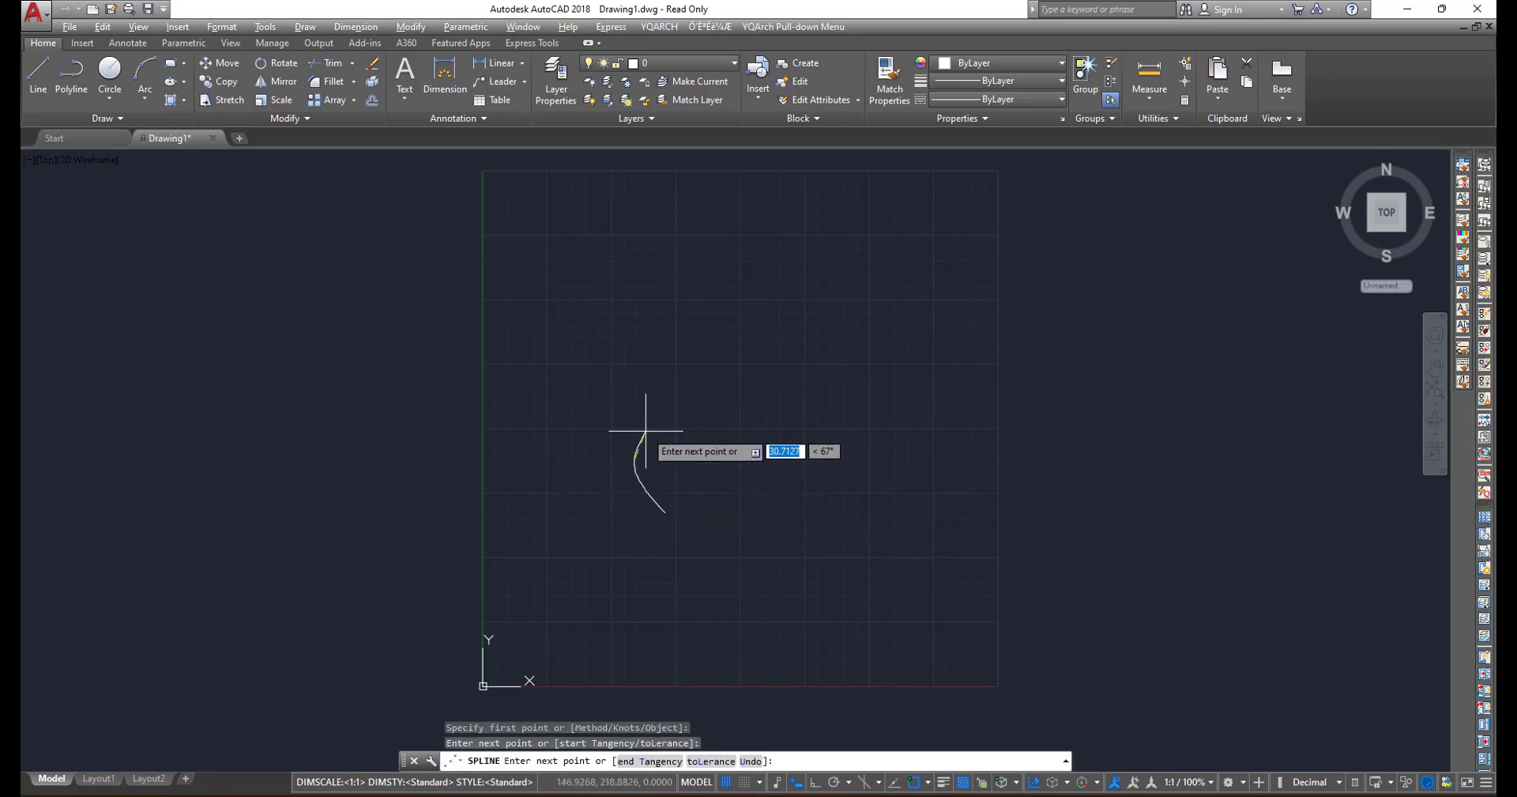
click(674, 424)
click(687, 350)
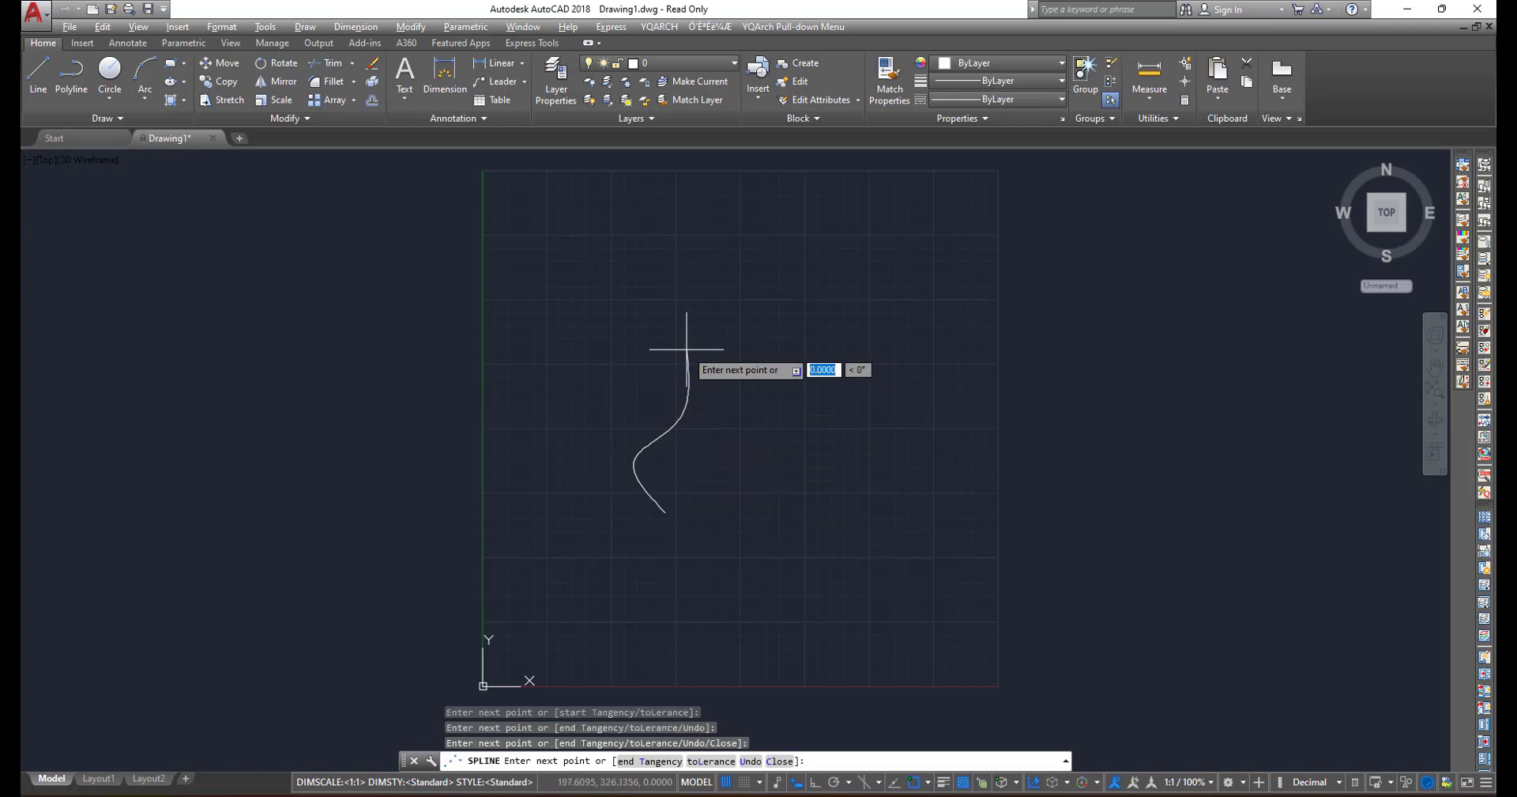
right_click(687, 350)
click(711, 360)
- Mirror the S-shaped spline about the line through its upper and lower endpoints, keeping the source object
scroll(700, 433, up, 2)
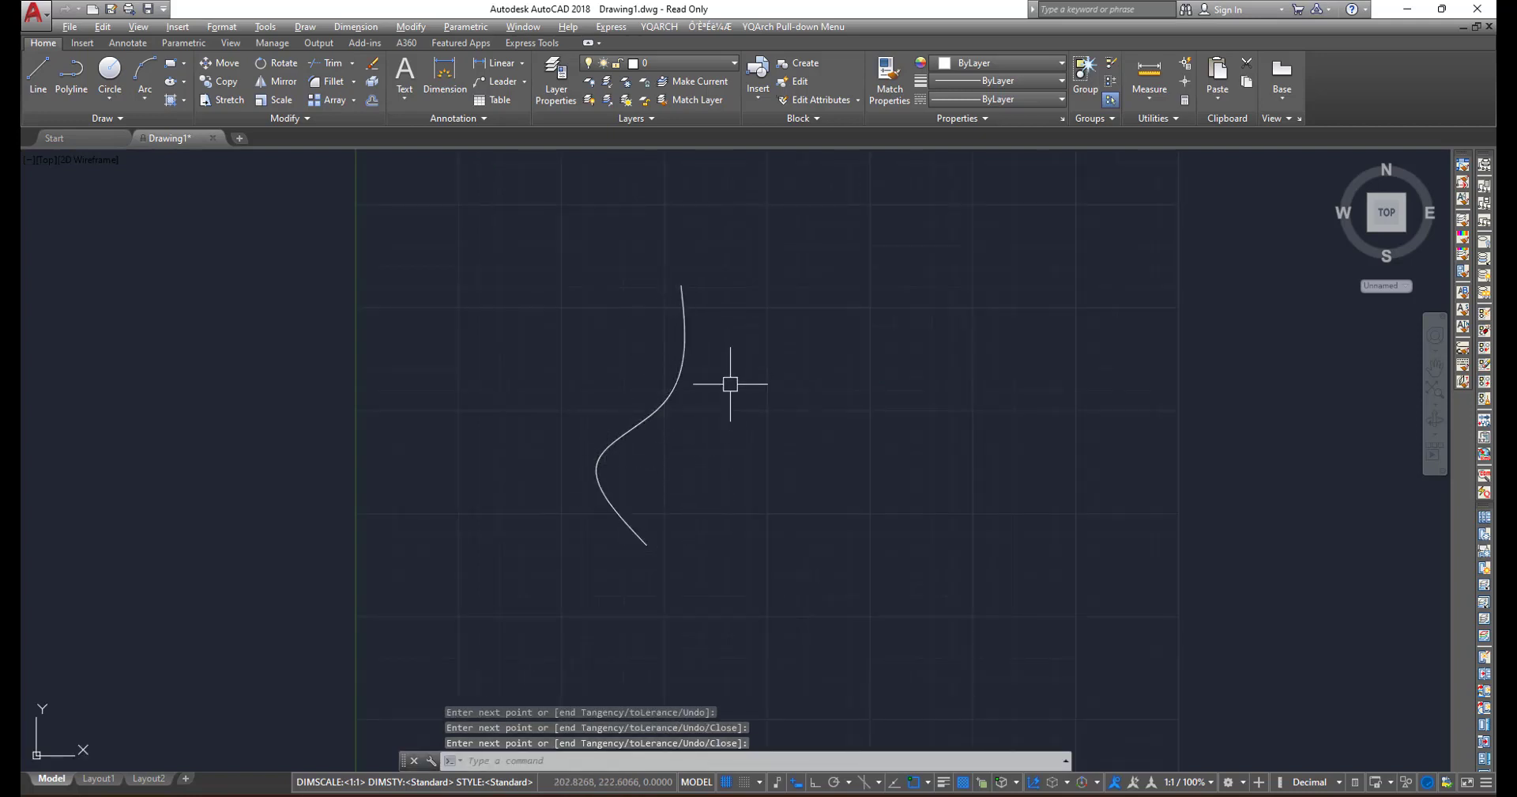
text(mi)
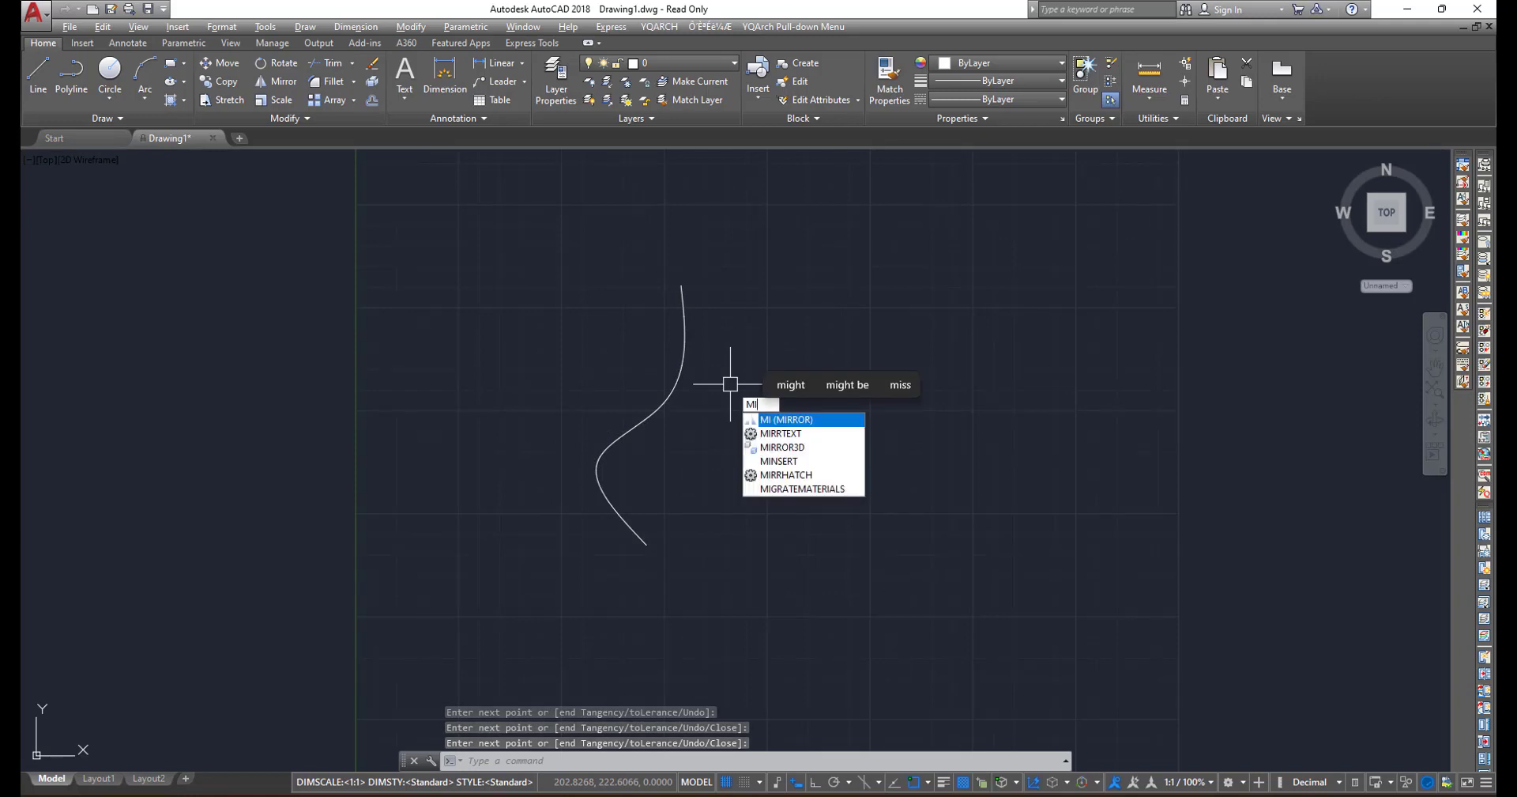
key(Return)
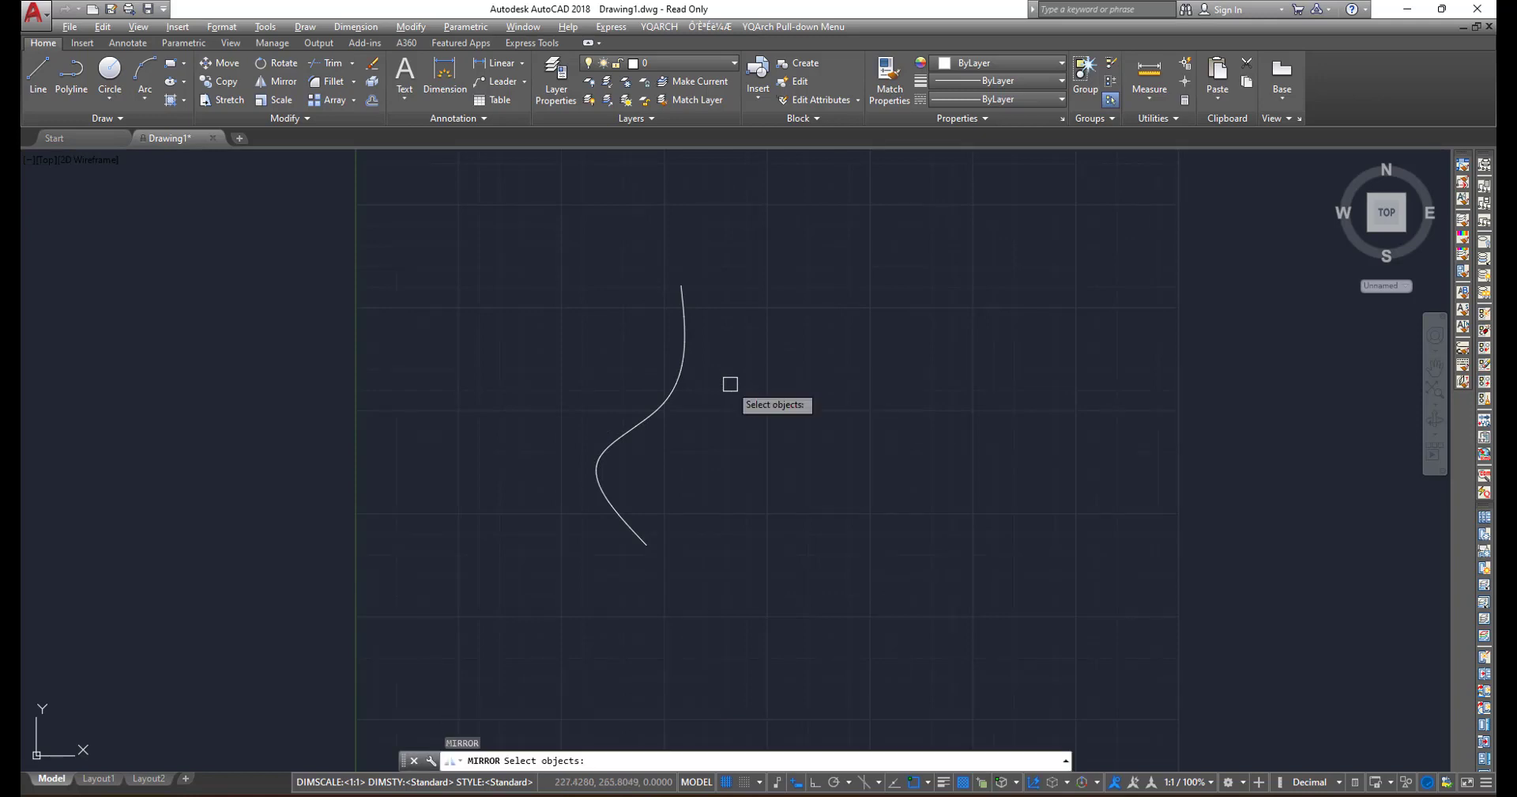
click(669, 401)
key(Return)
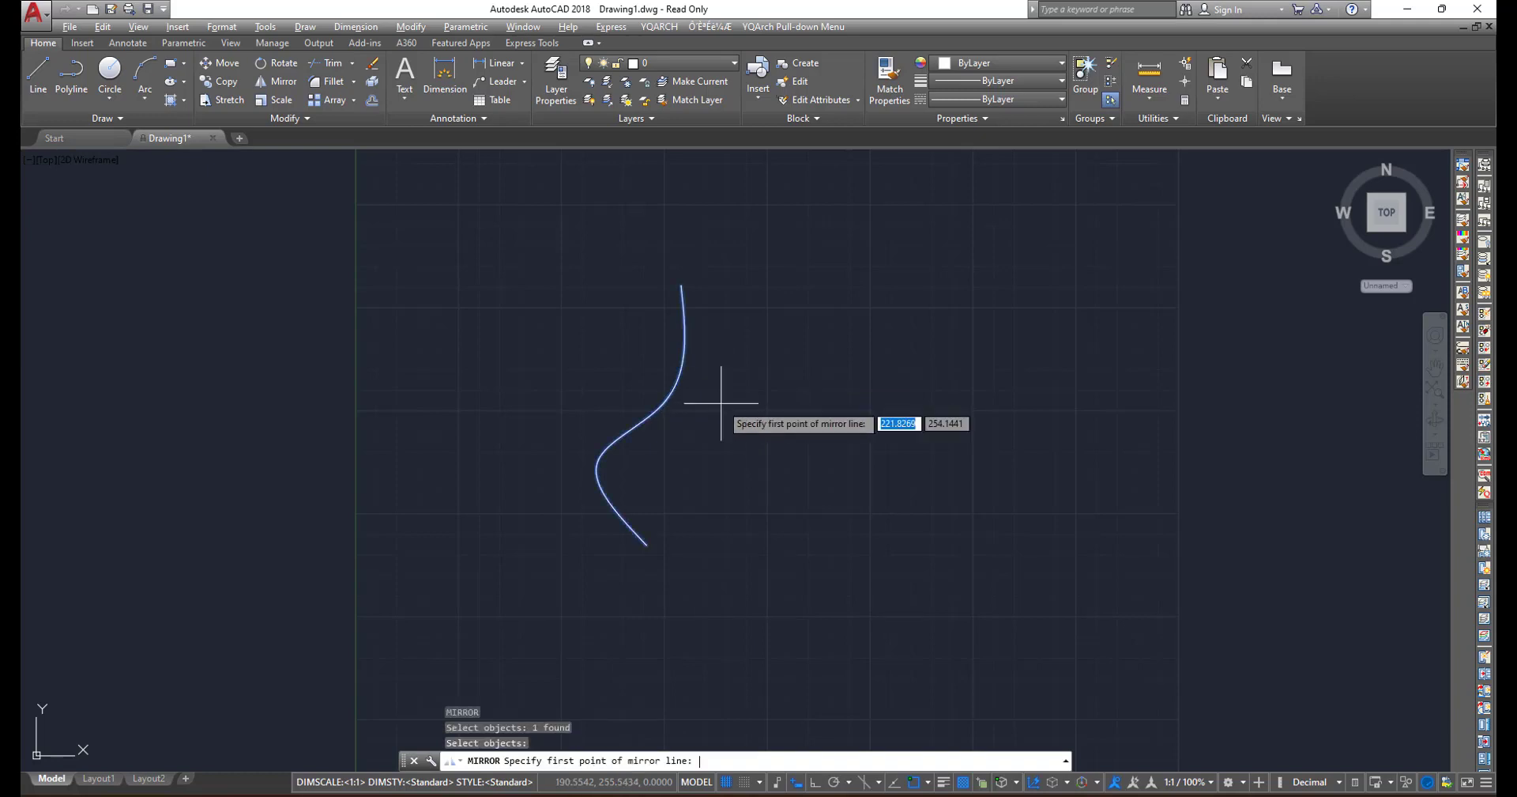
click(678, 285)
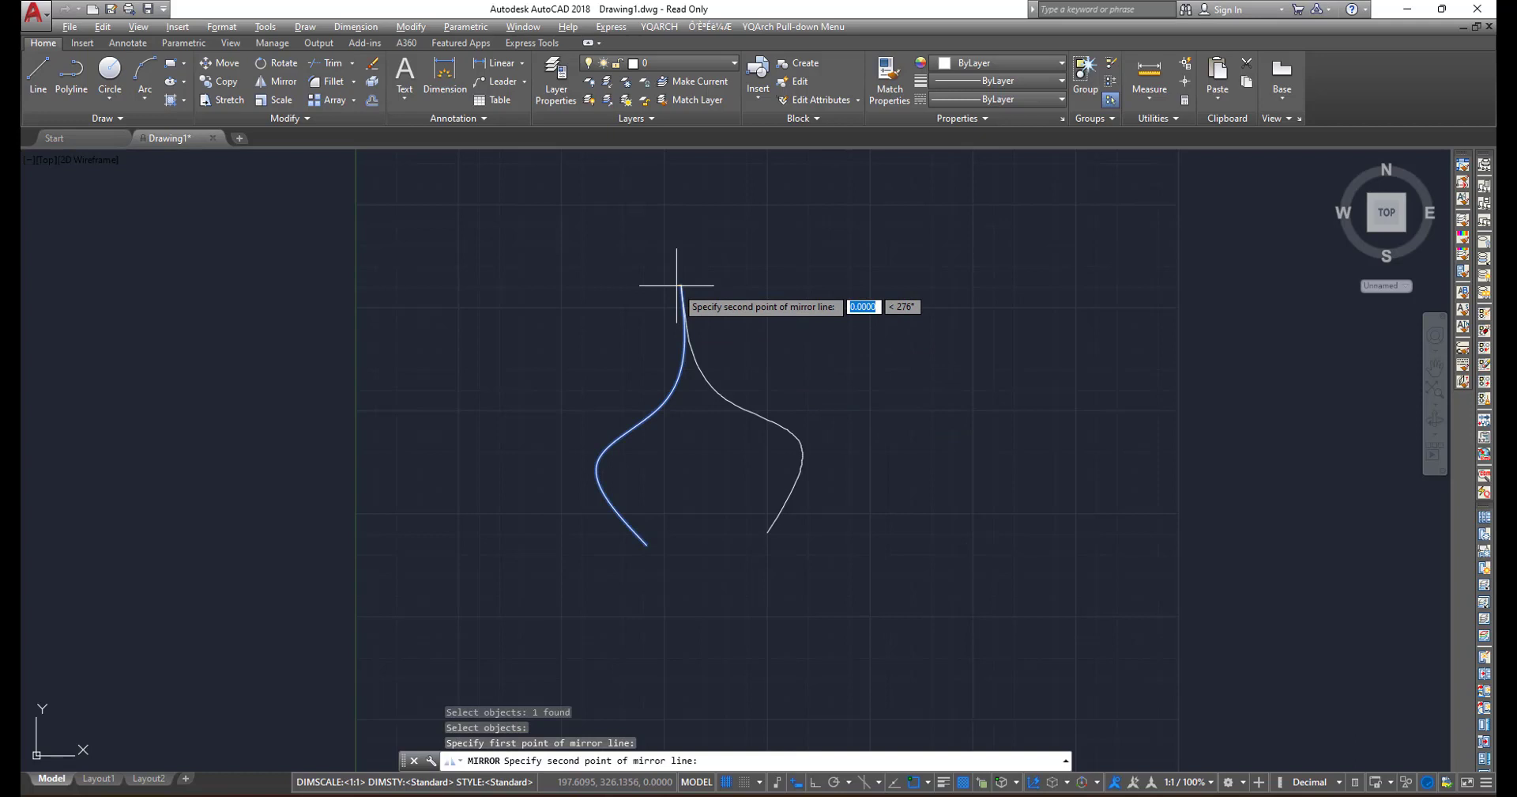
click(646, 544)
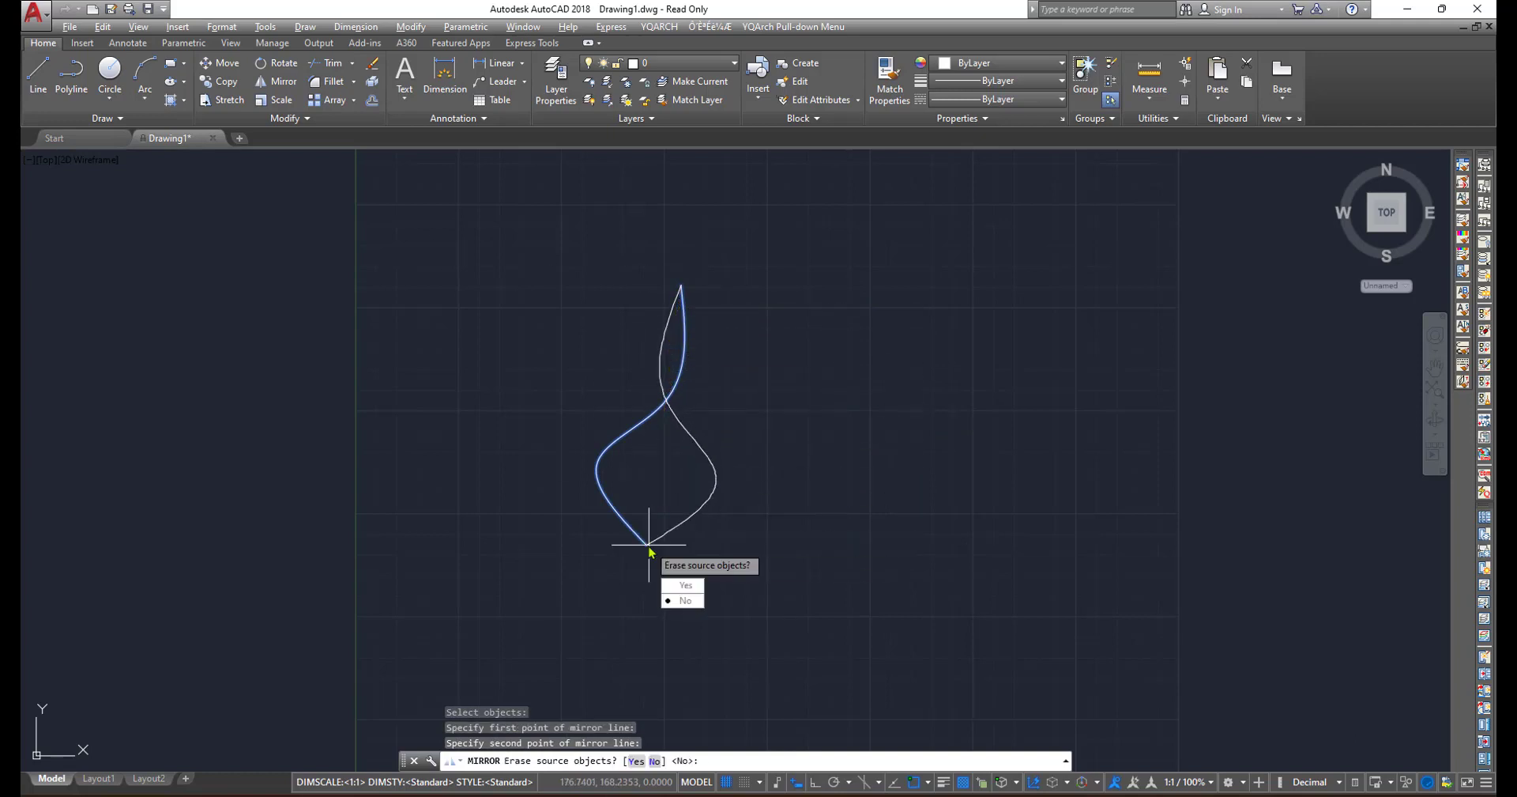
click(681, 600)
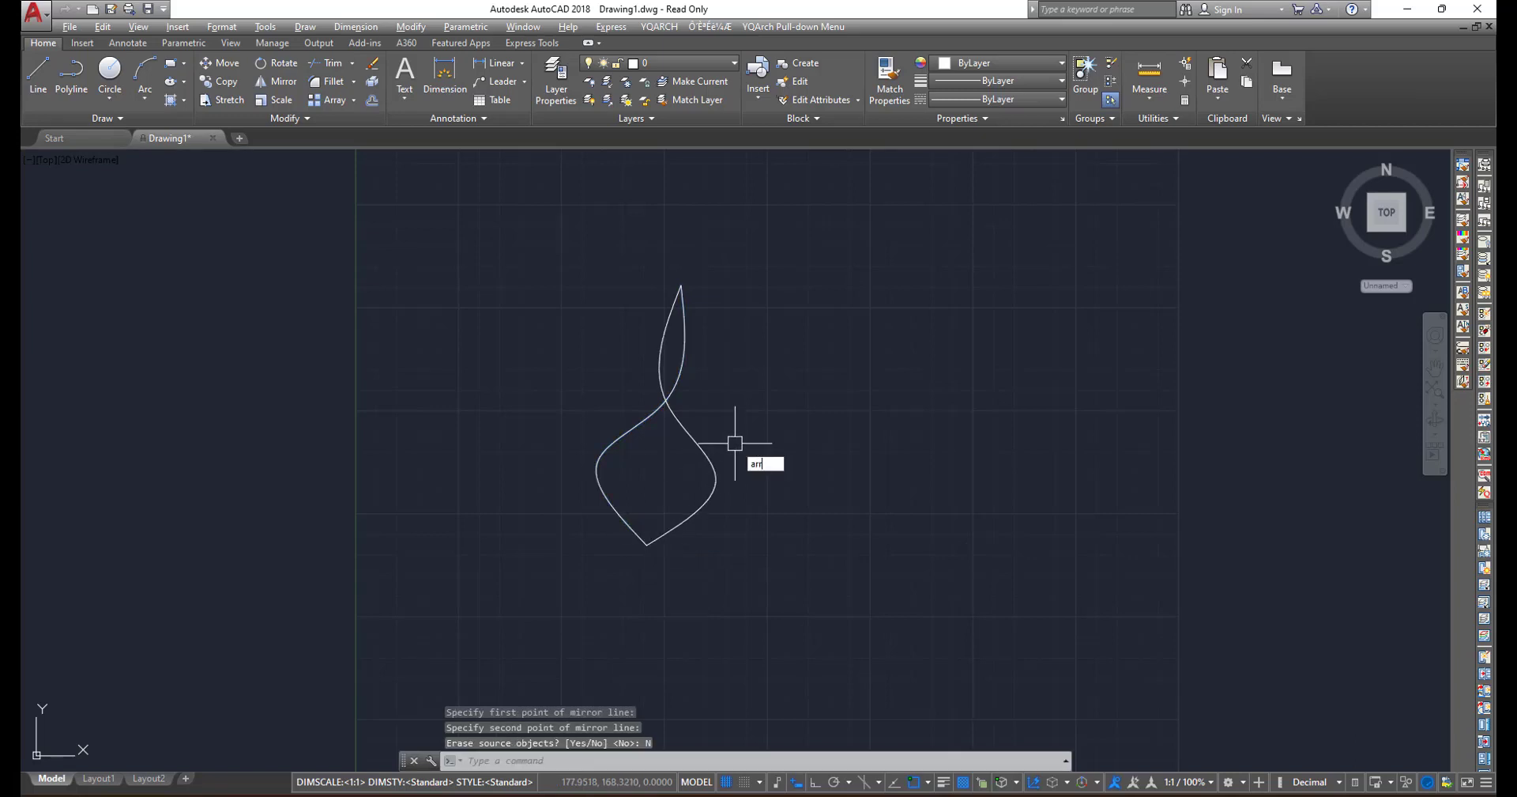
- Create a polar array of both splines around their shared lower endpoint with 6 items filling 360 degrees
key(BackSpace)
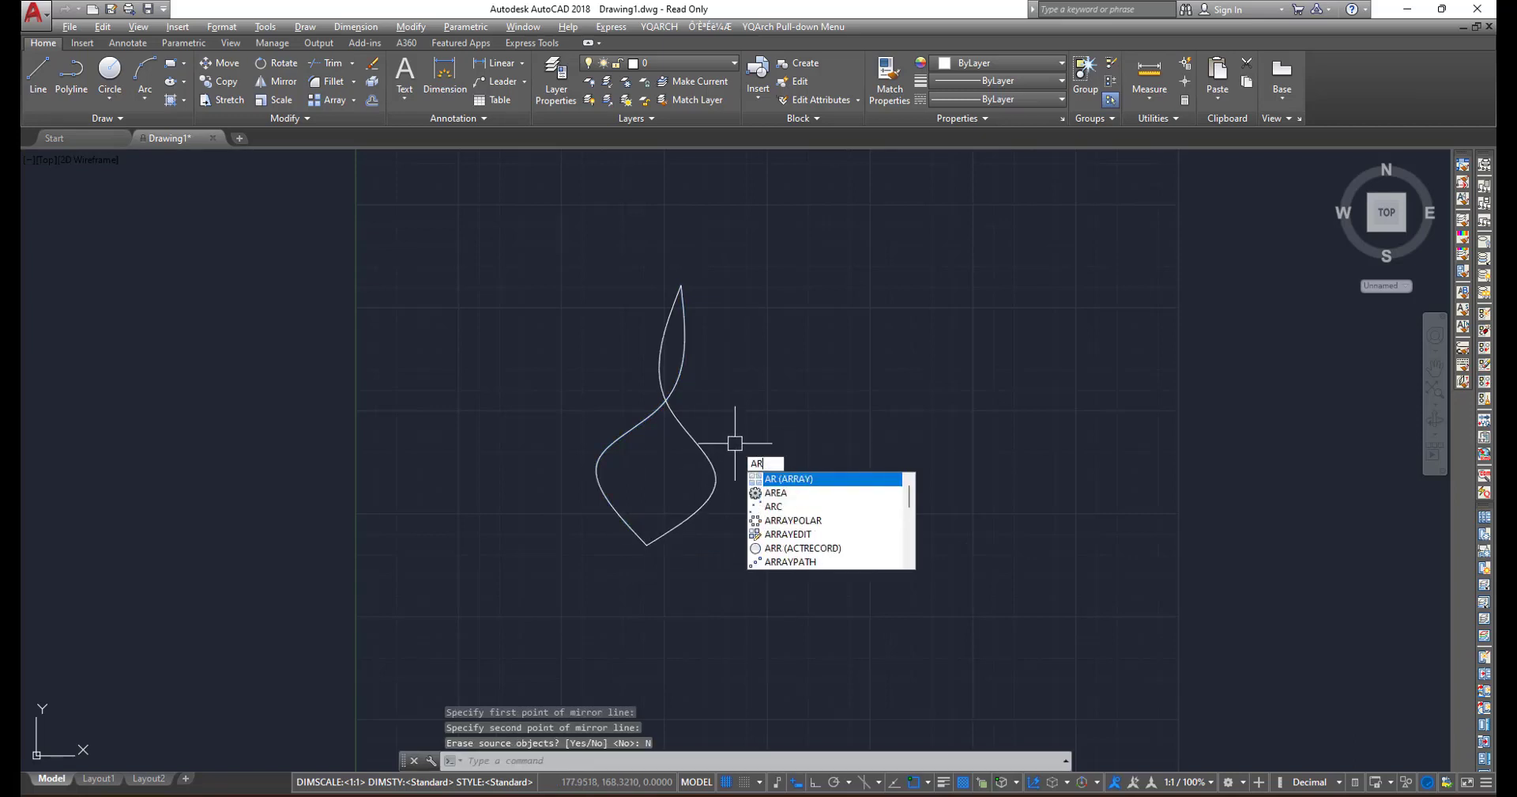
key(Return)
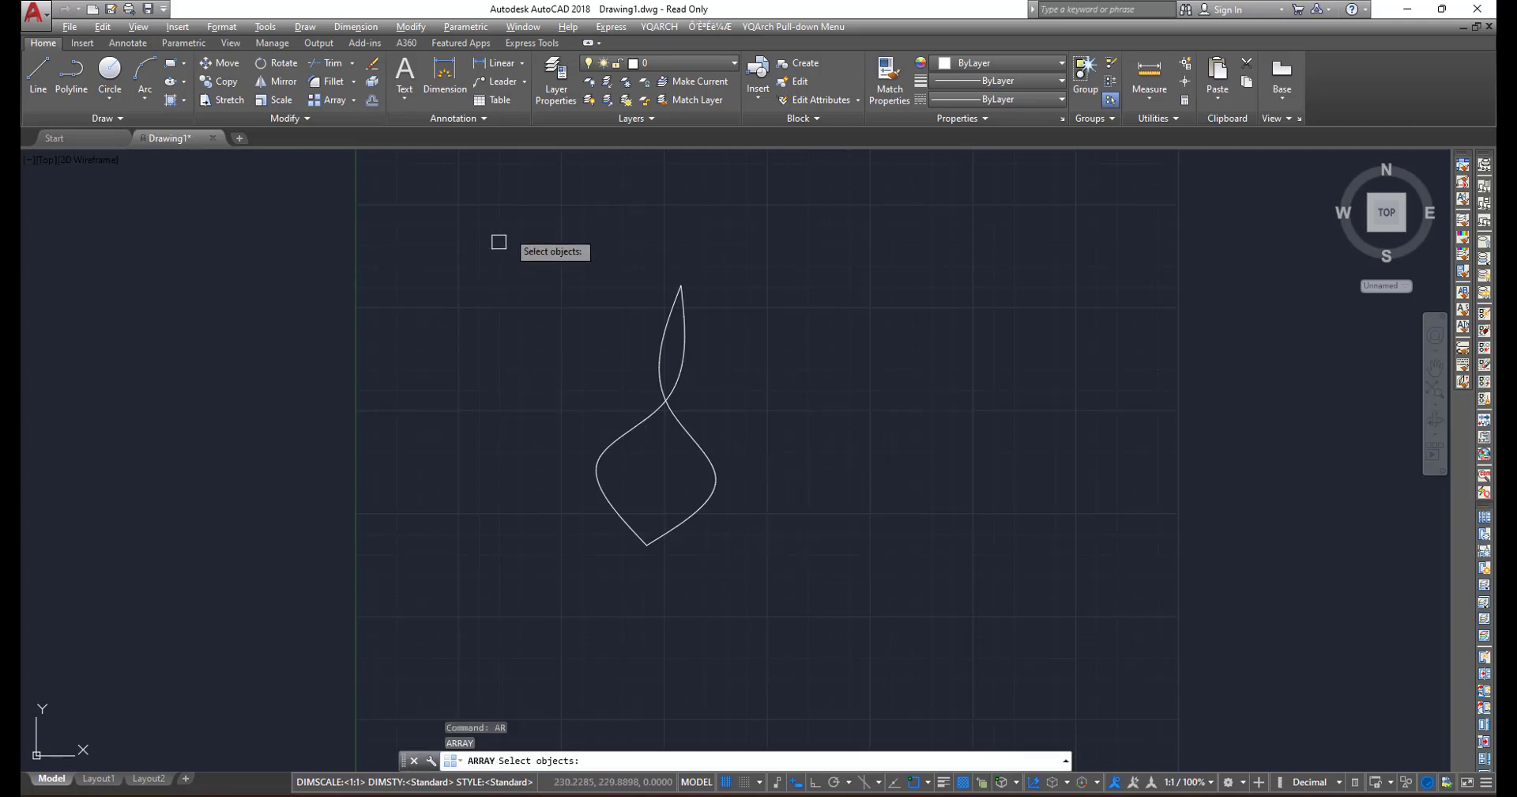
click(631, 341)
click(466, 243)
click(530, 251)
click(752, 579)
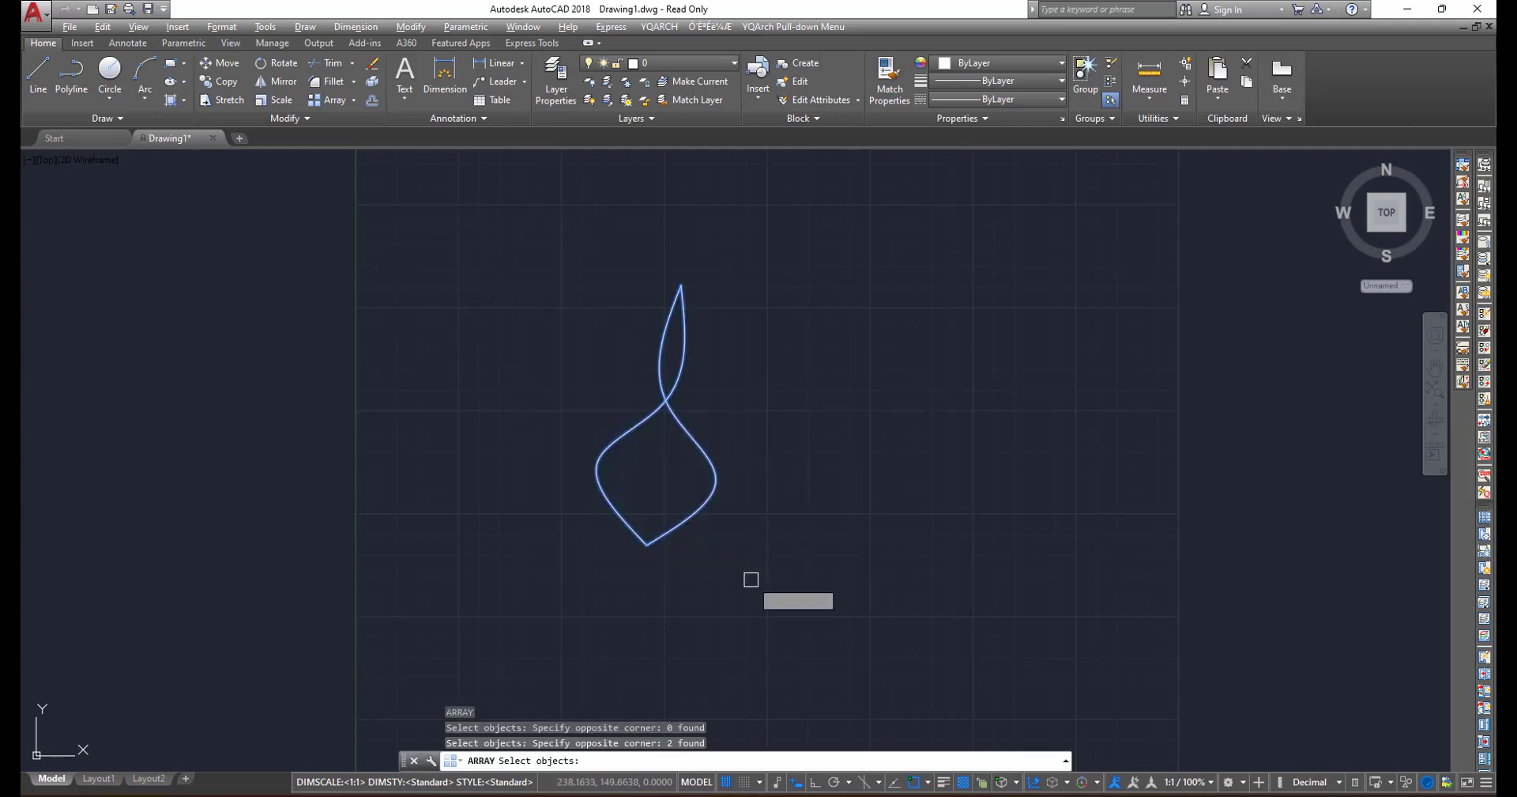
key(Return)
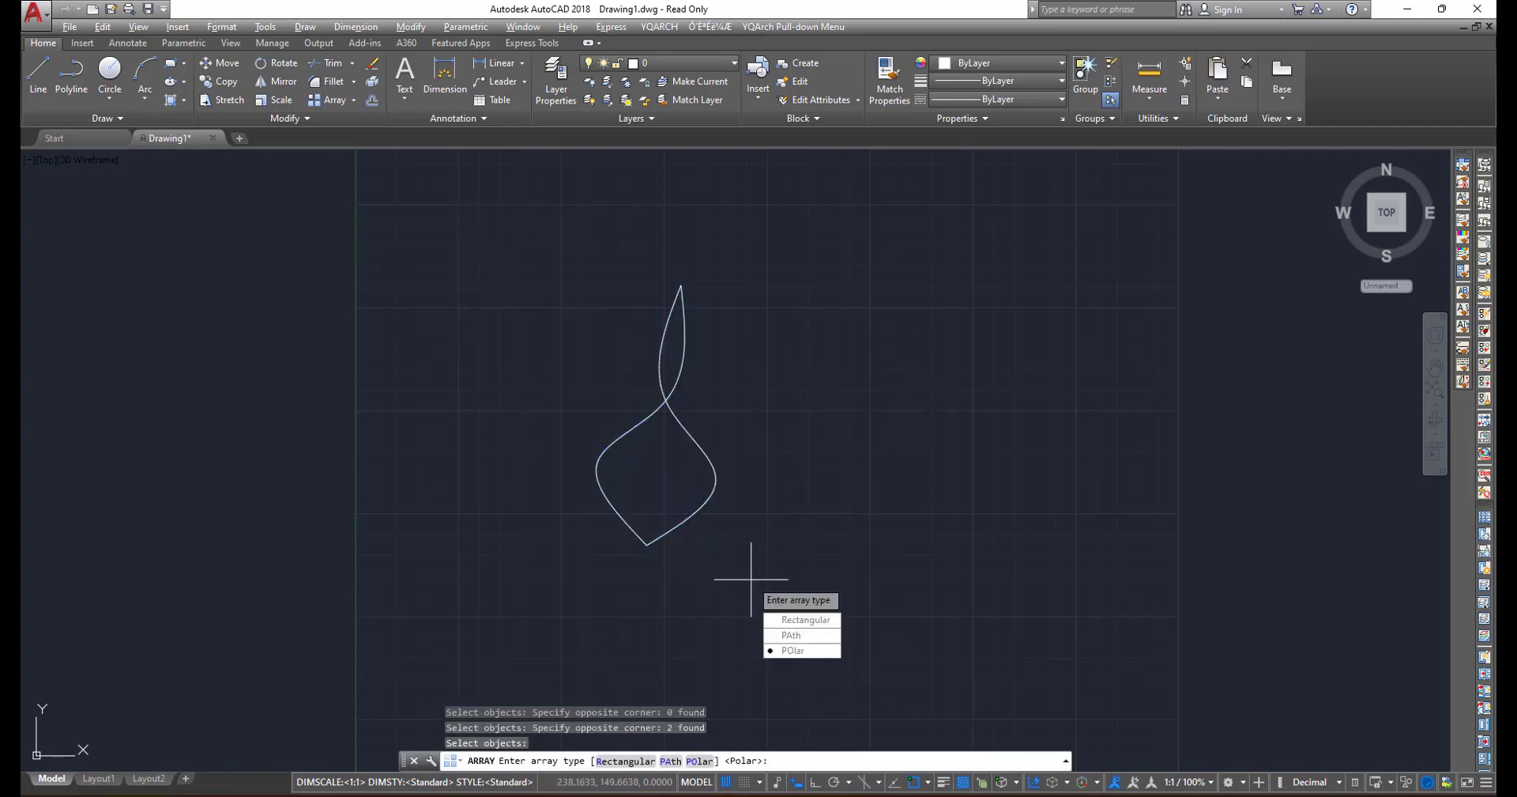
click(795, 651)
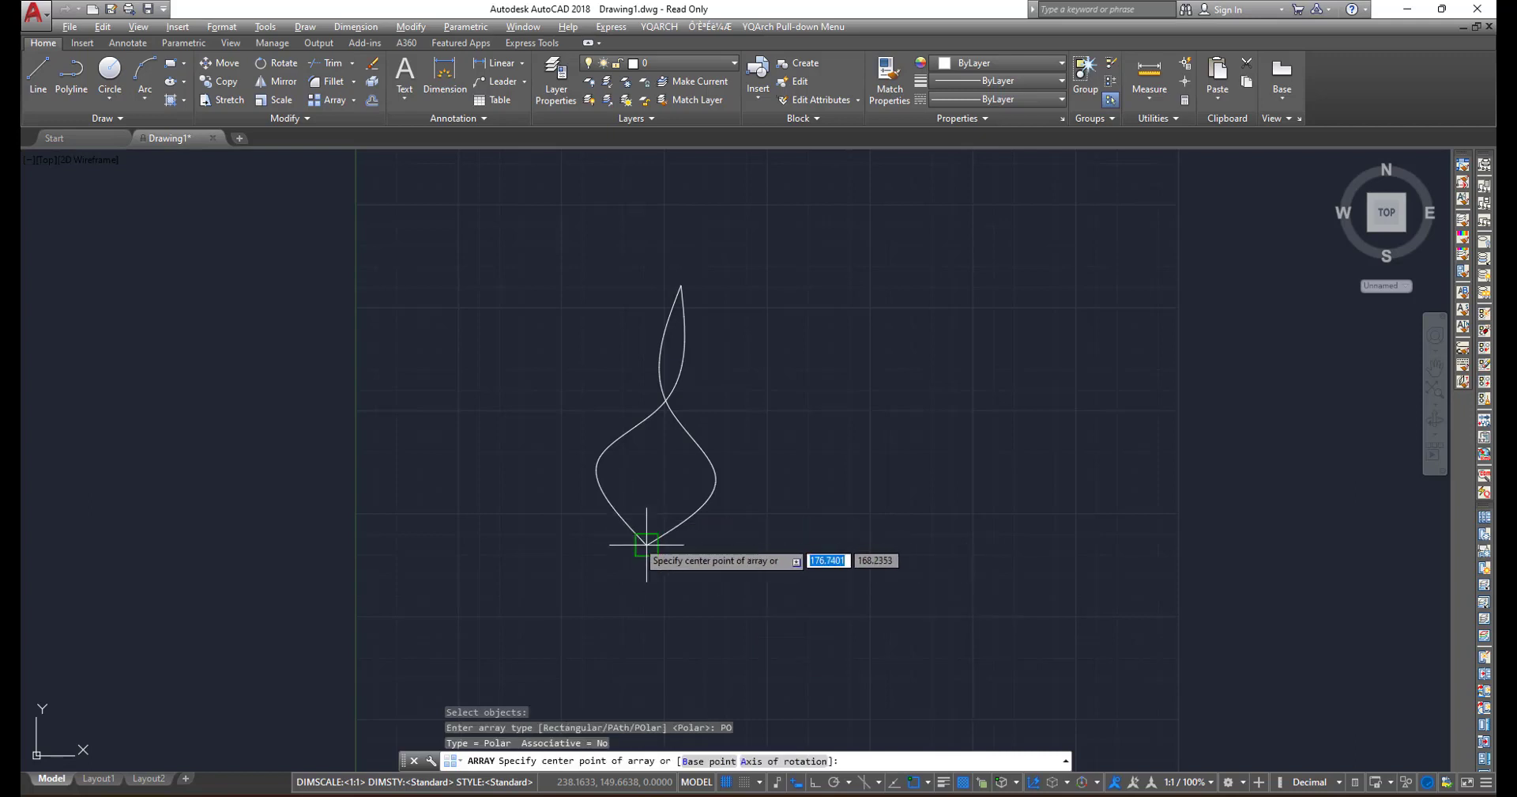
click(647, 544)
middle_drag(760, 567, 715, 450)
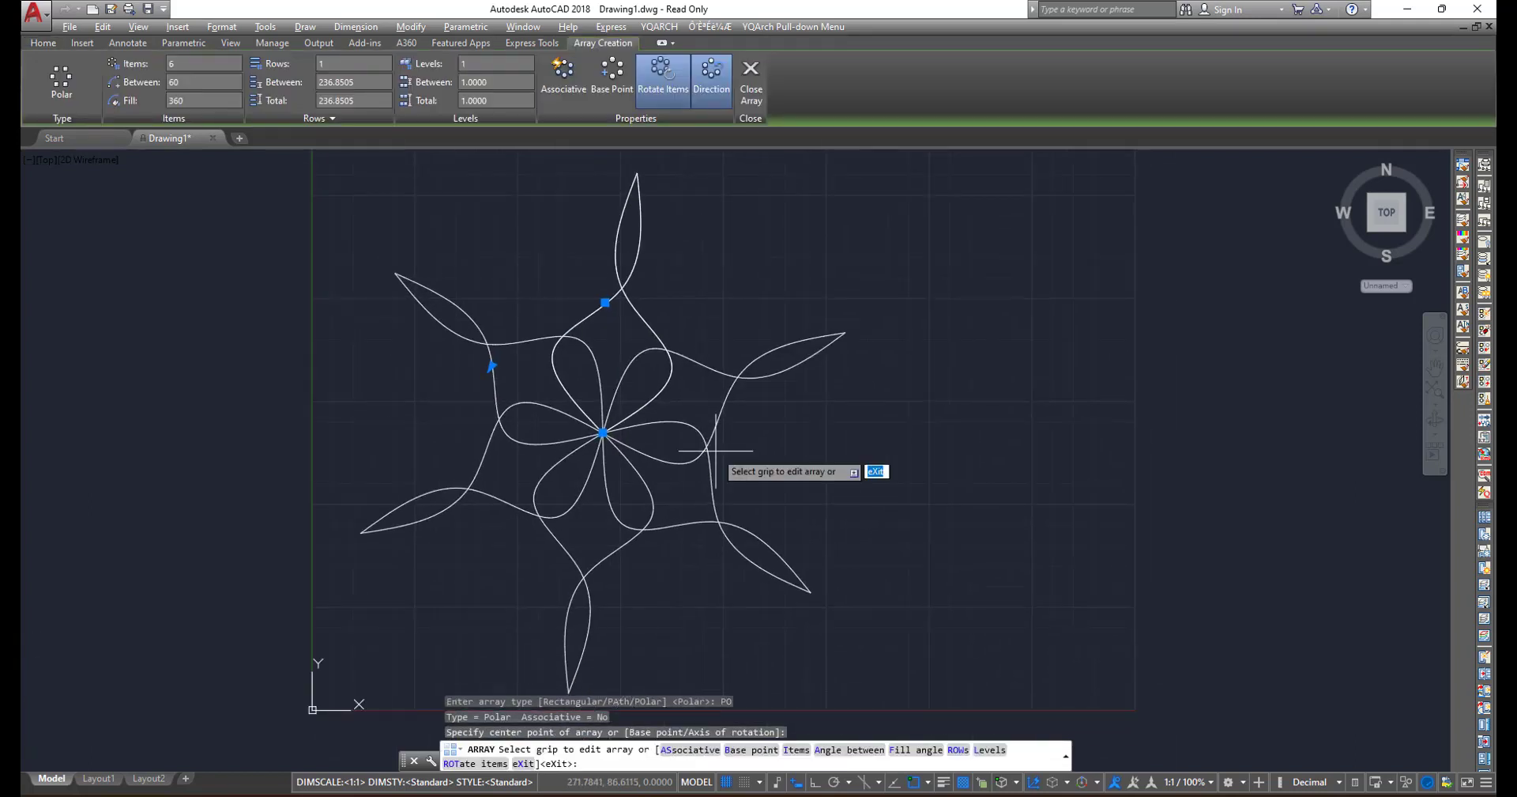
click(748, 88)
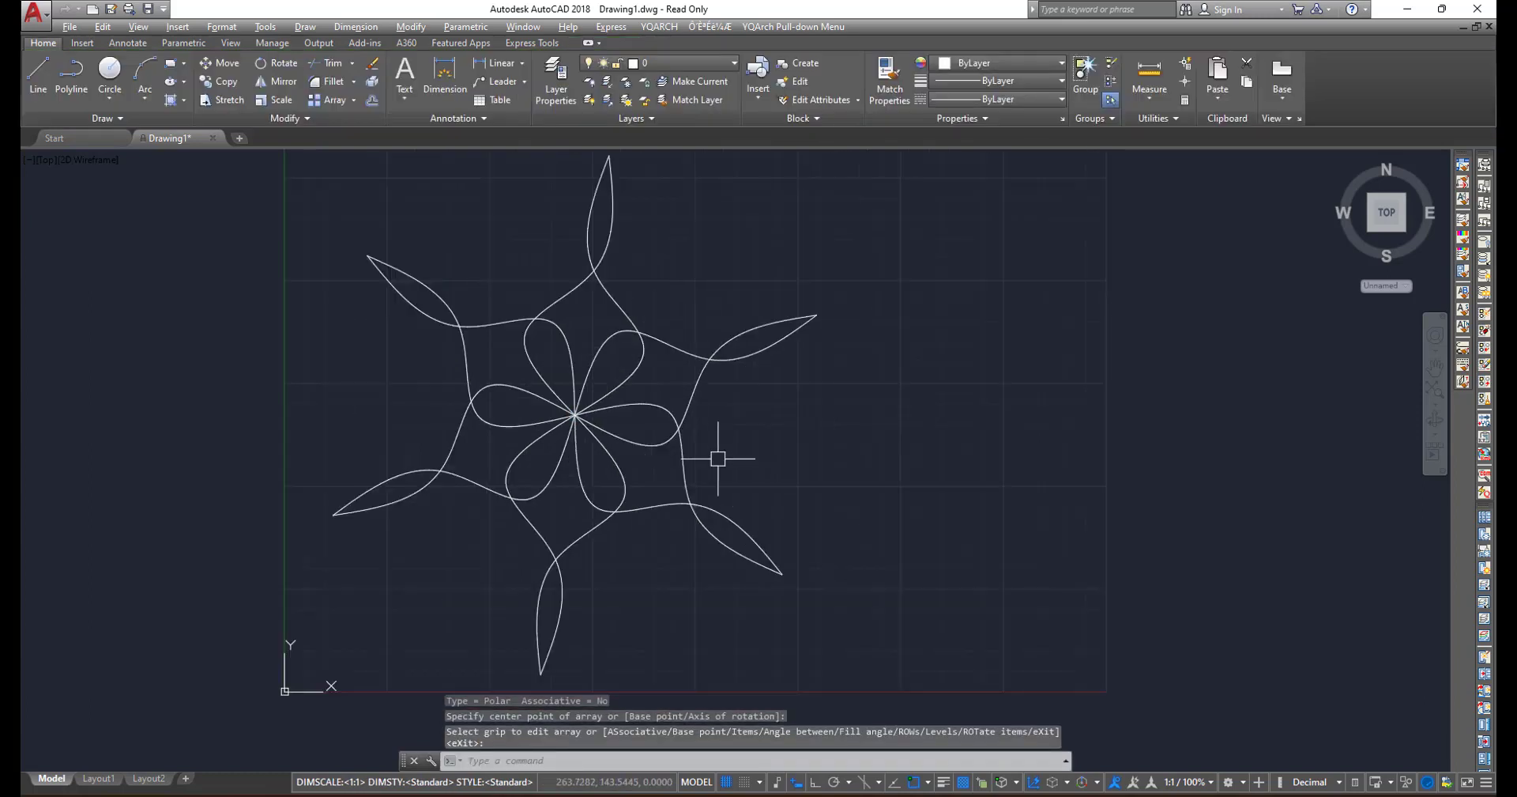
- Copy the whole flower pattern from its center twice, placing the copies side by side above the original
scroll(644, 413, down, 2)
middle_drag(739, 434, 648, 455)
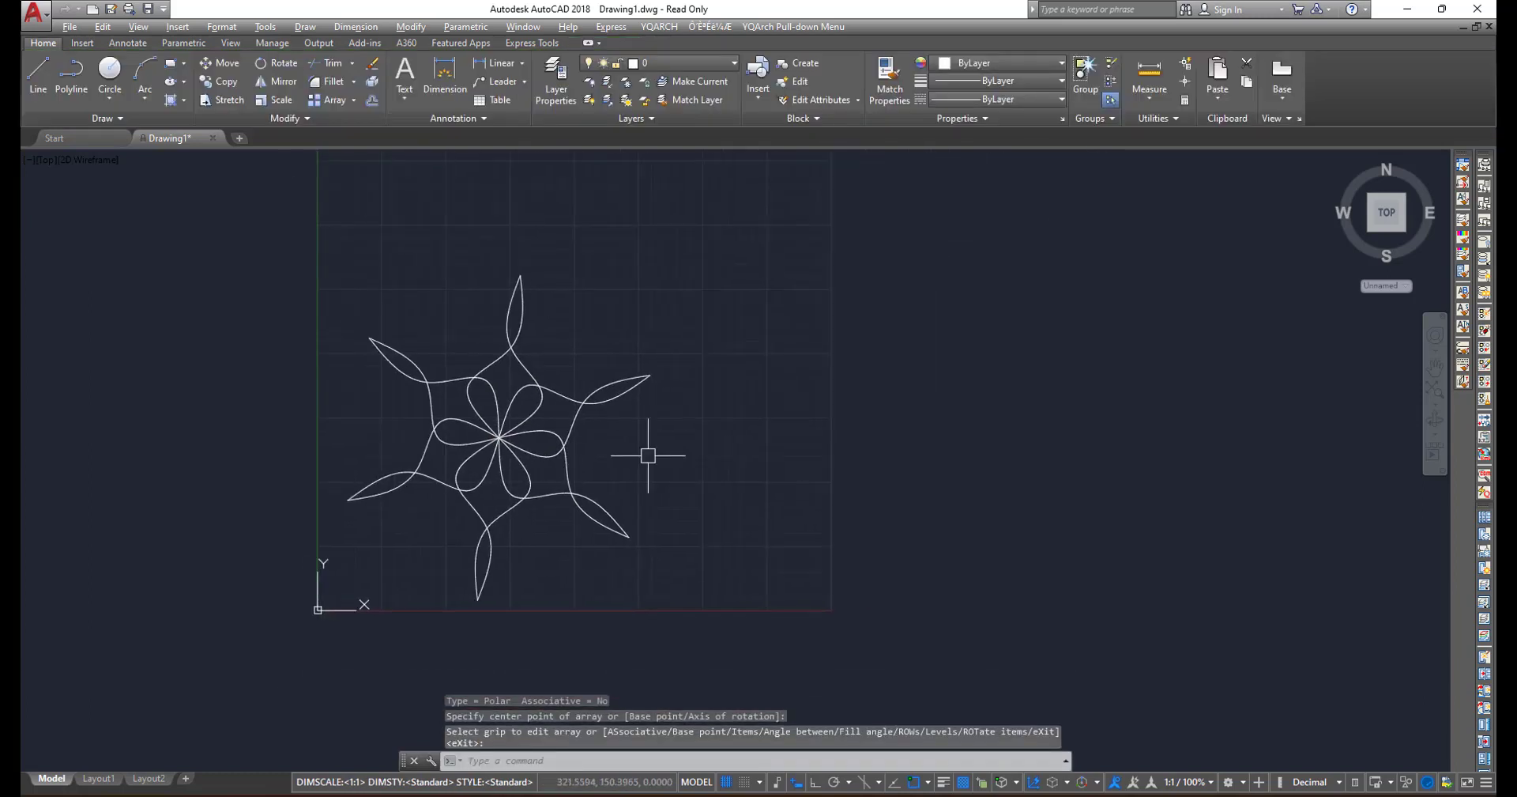
text(co)
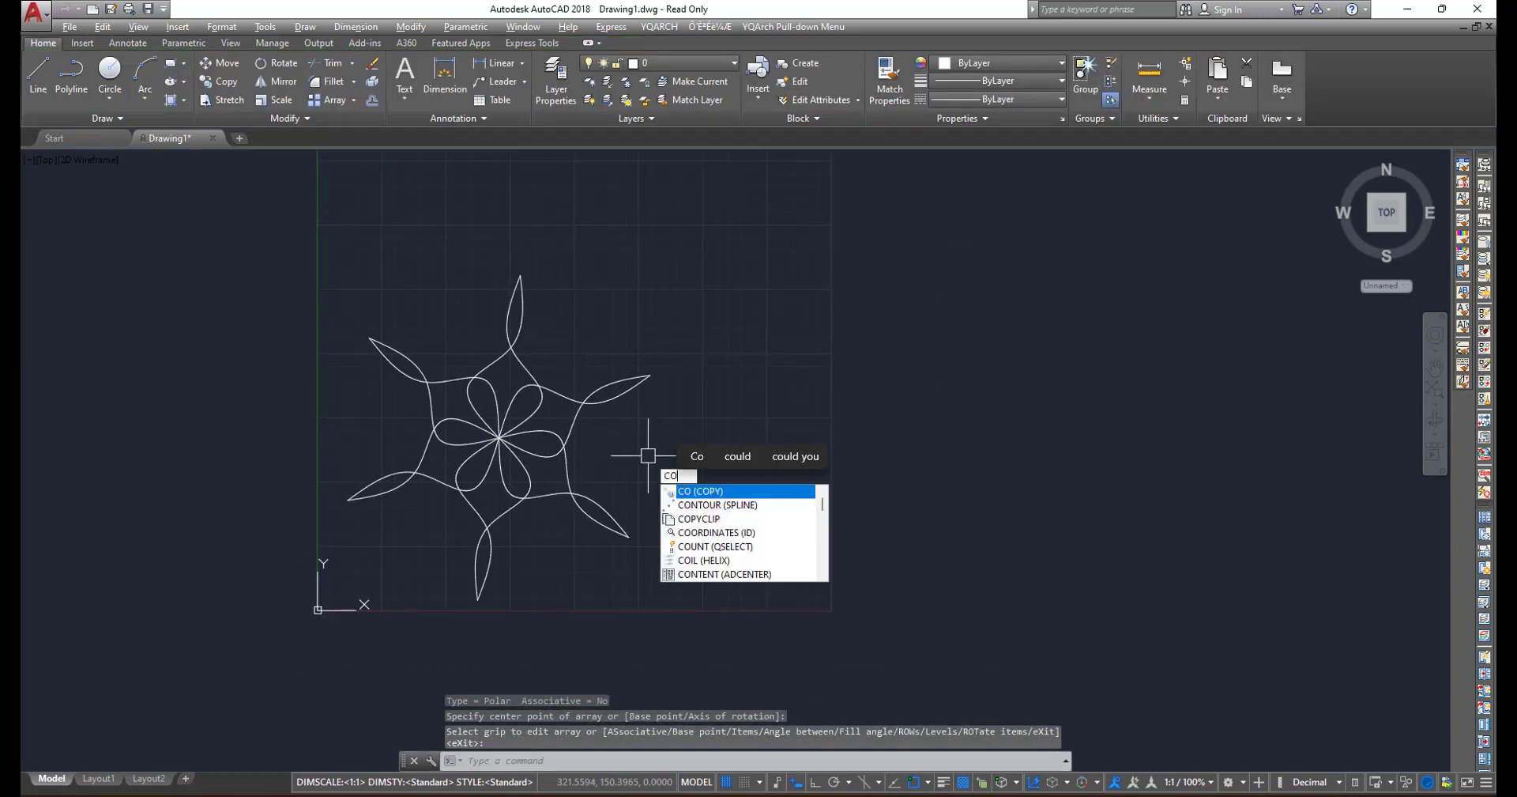
key(Return)
click(296, 234)
click(758, 636)
key(Return)
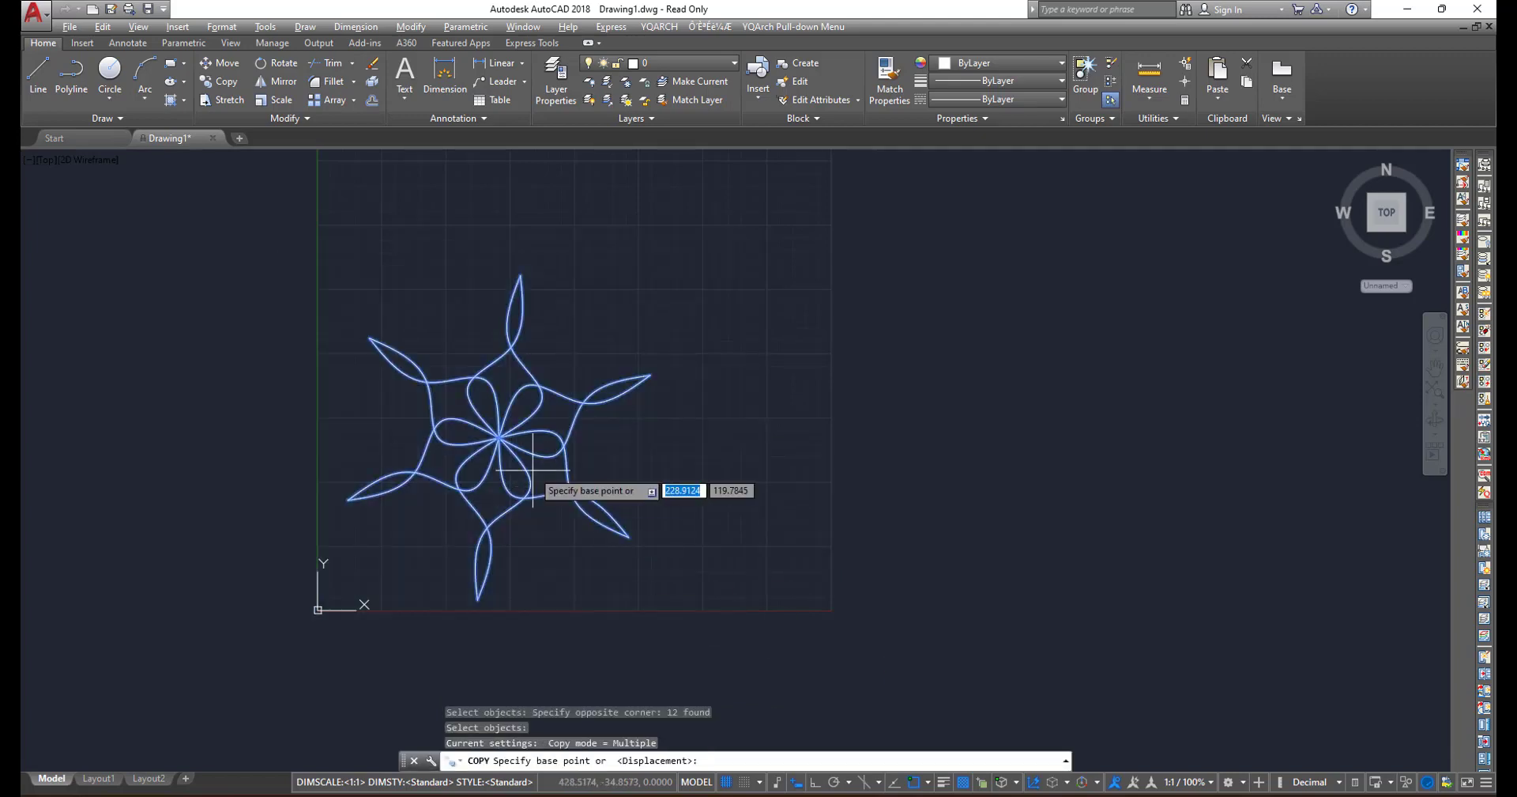
click(500, 436)
middle_drag(518, 308, 542, 494)
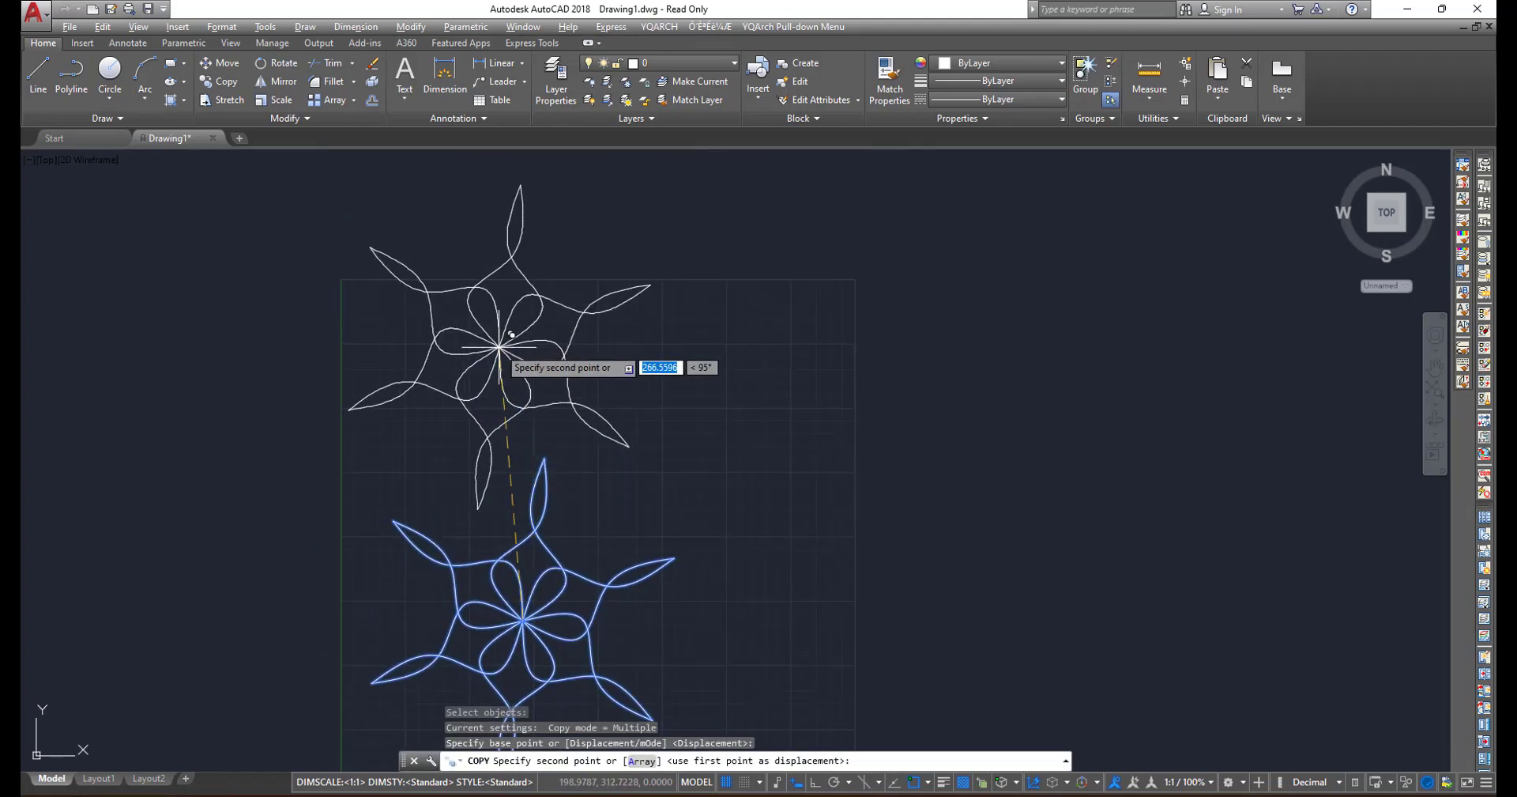
click(500, 347)
click(788, 362)
key(Escape)
- Trim off the six outer loop tips of the upper-left flower, using all objects as cutting edges
text(t)
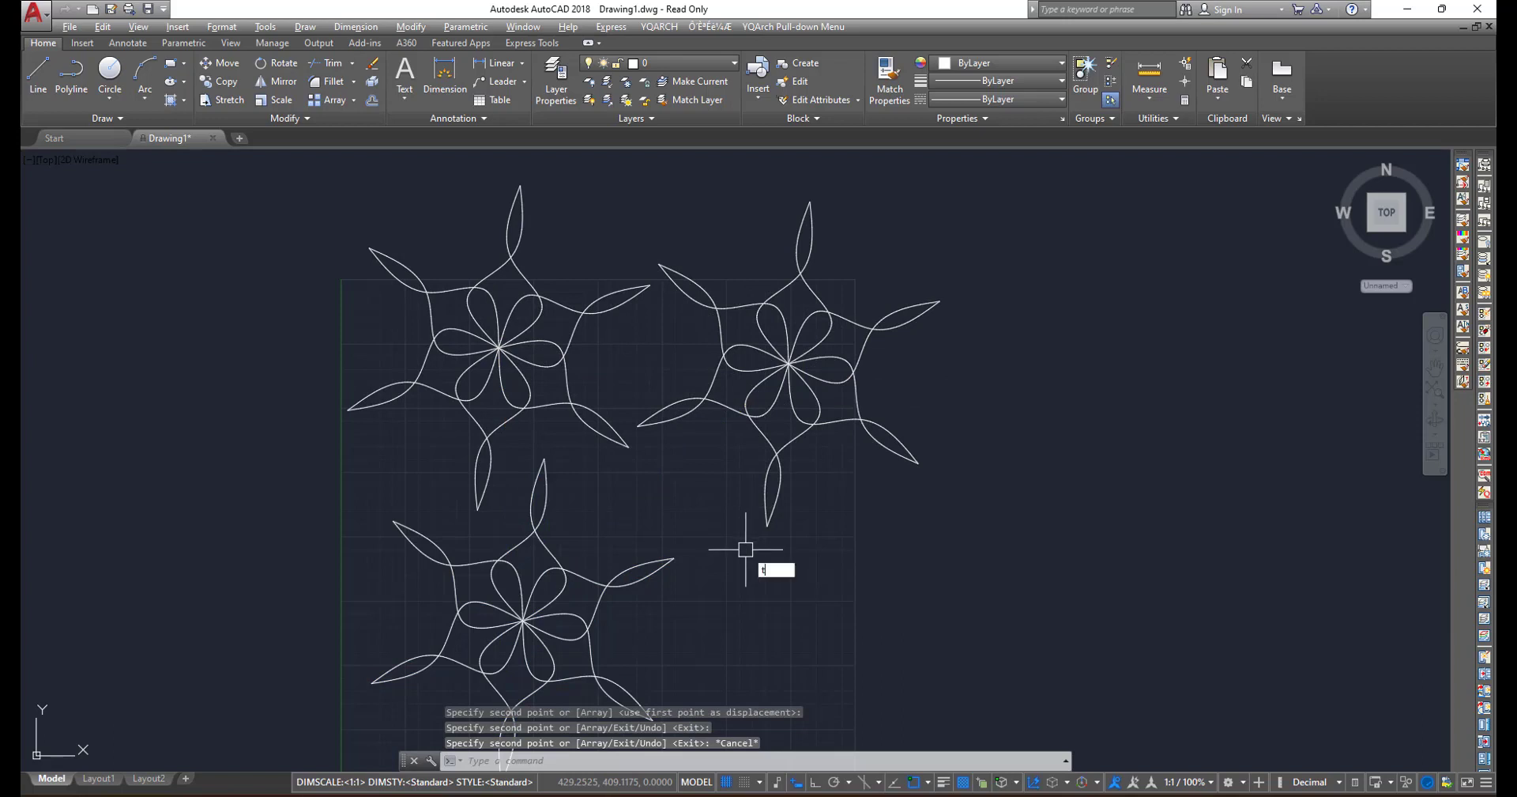
text(e cor)
key(Return)
key(Return)
click(589, 178)
click(513, 232)
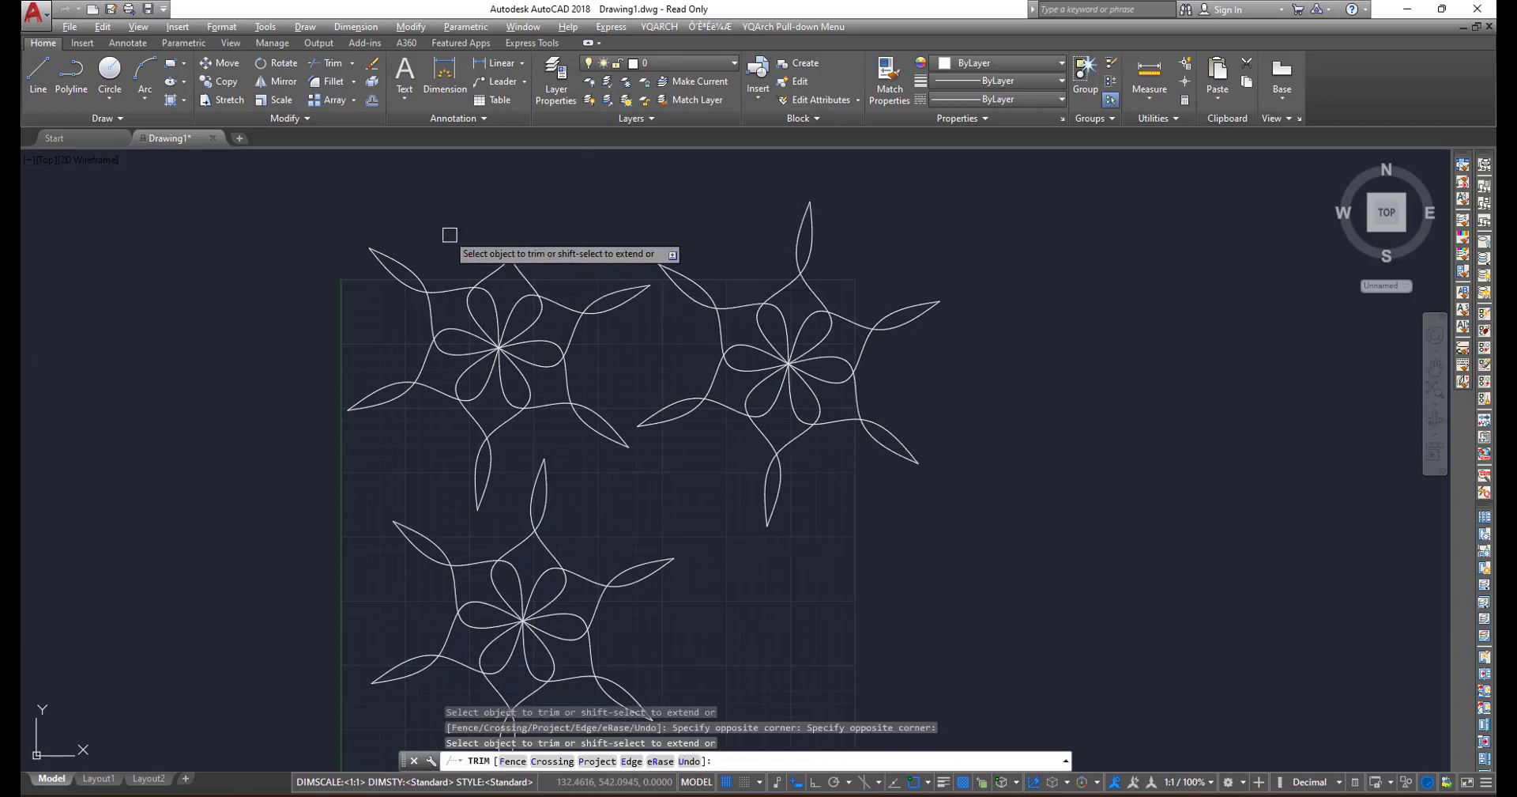
click(421, 230)
click(363, 287)
click(400, 433)
click(340, 380)
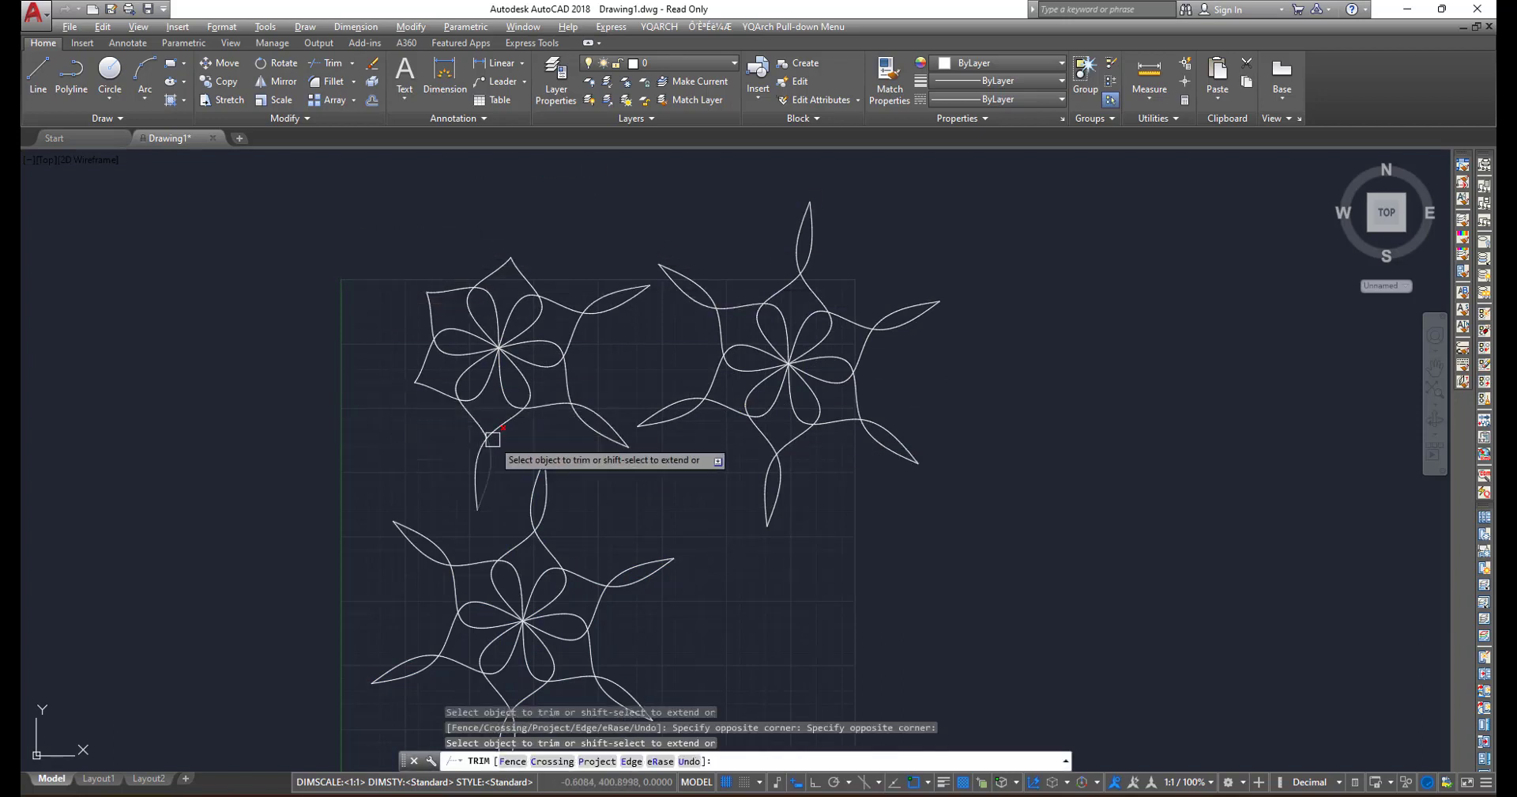
click(504, 452)
click(464, 469)
click(611, 400)
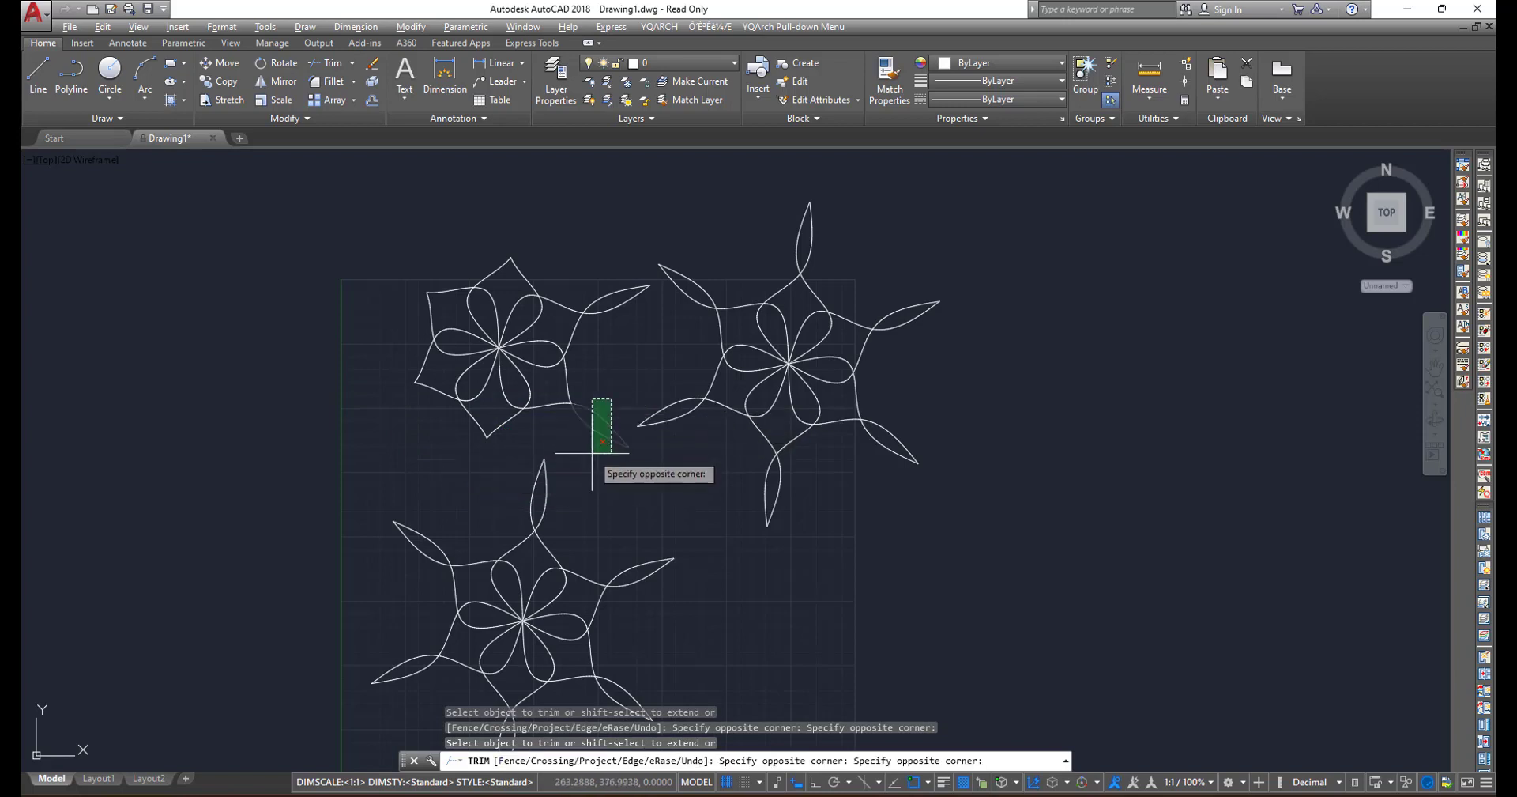
click(589, 458)
click(628, 343)
click(610, 270)
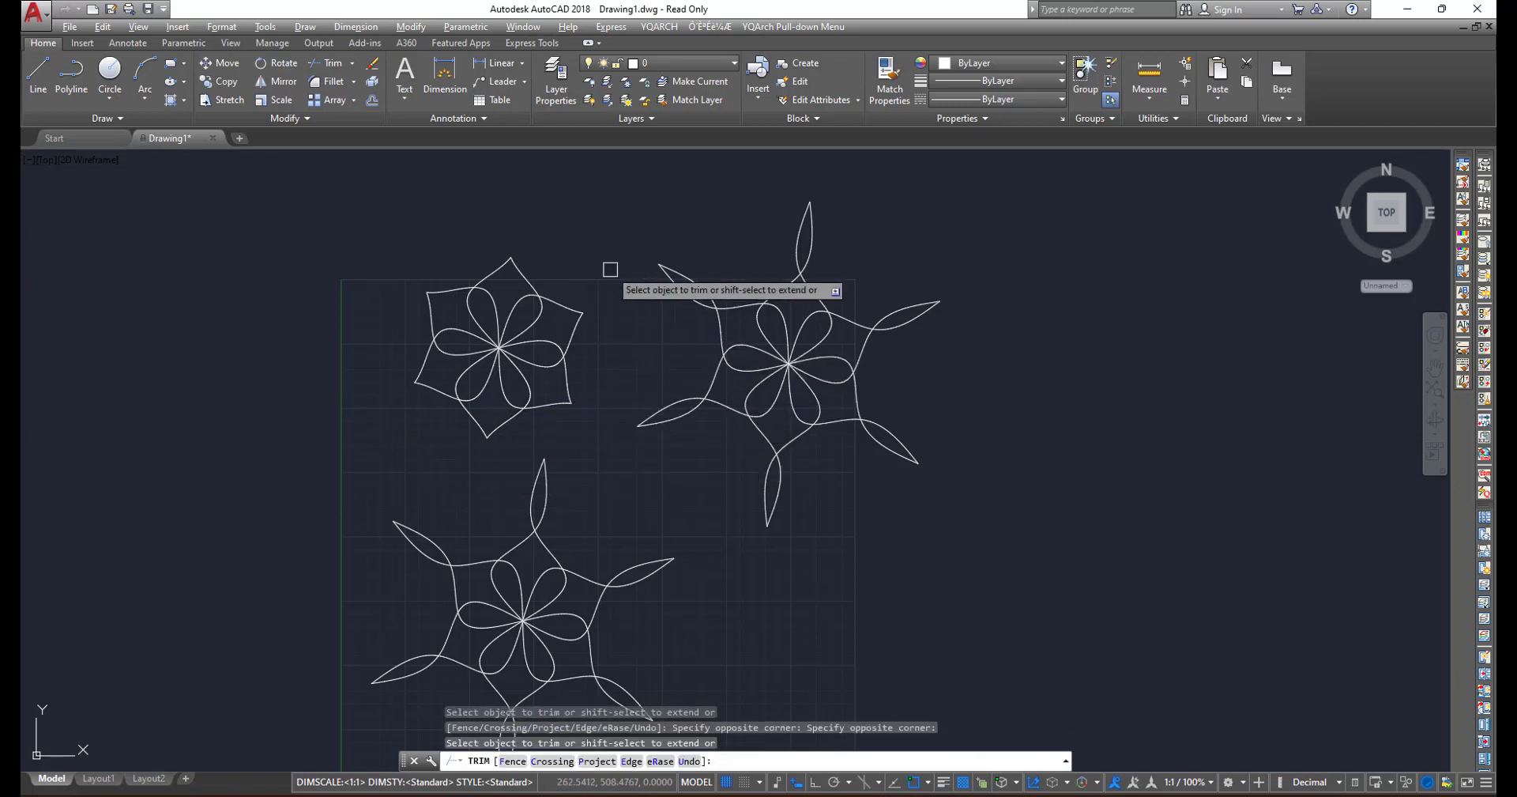
key(Escape)
- Change the color of the trimmed upper-left flower to 205,105,40
click(599, 251)
click(372, 440)
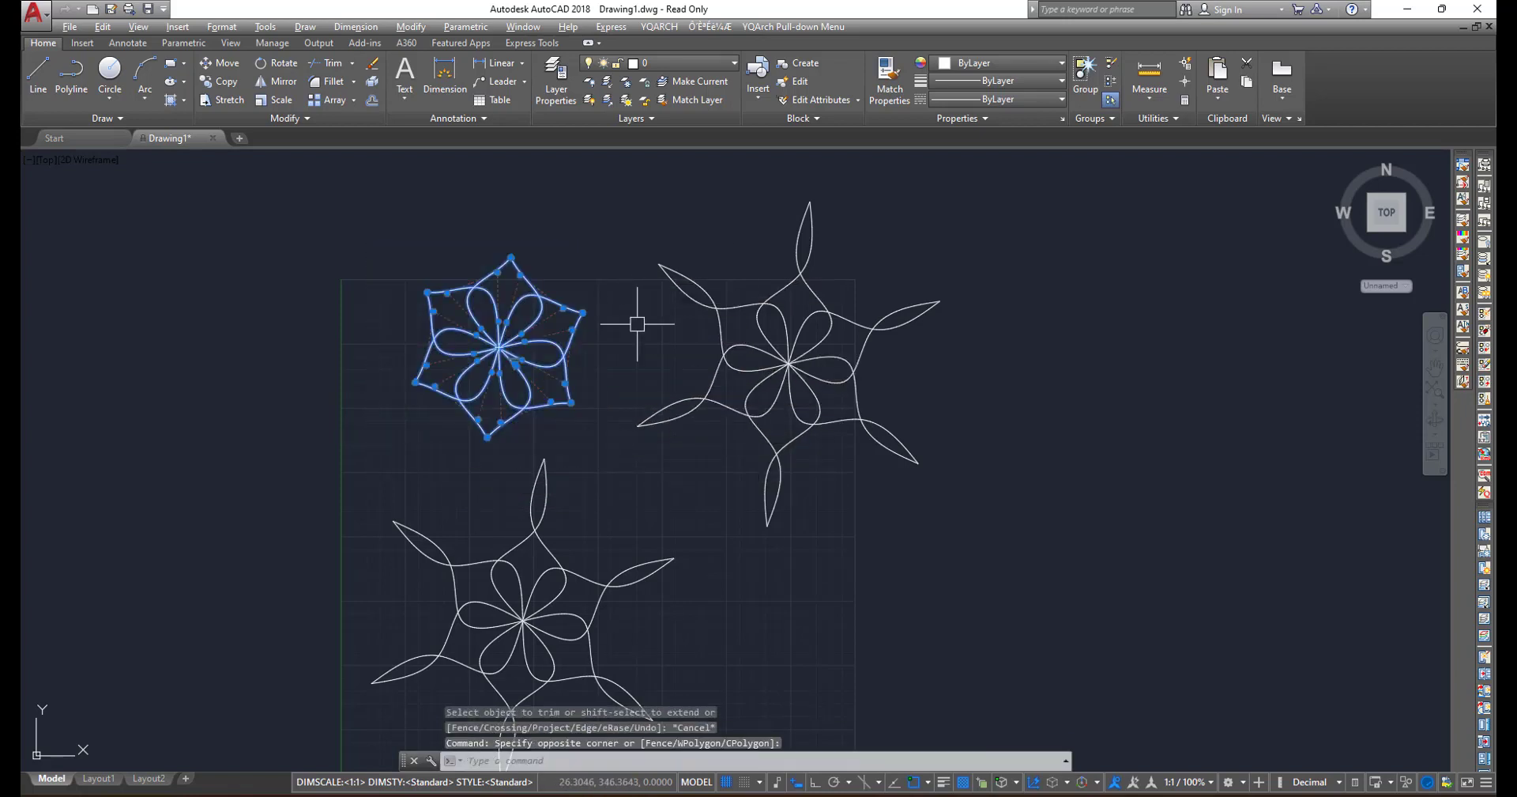
click(1012, 69)
click(984, 128)
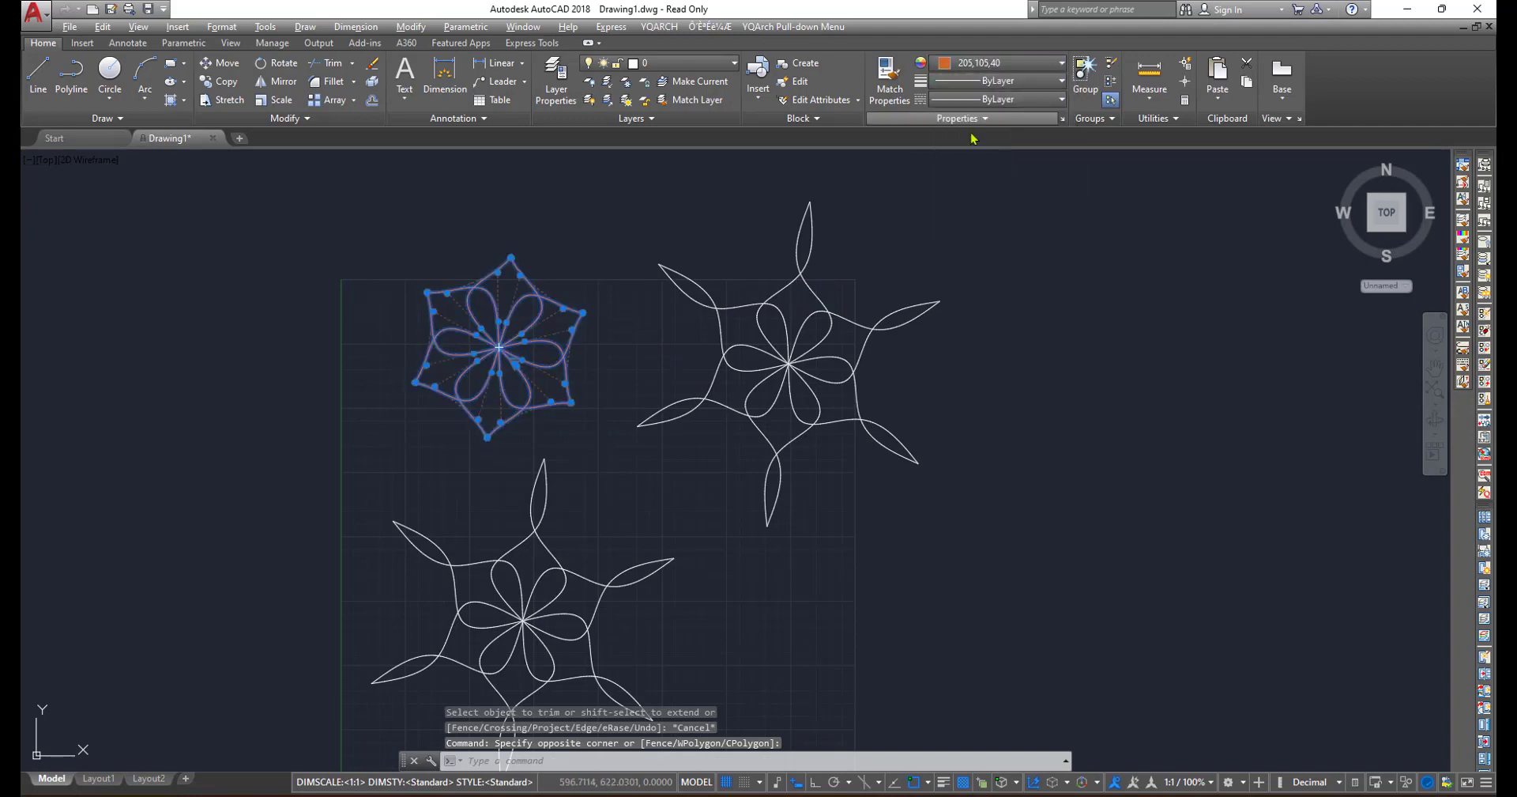
key(Escape)
- Change the color of the upper-right flower to 114,116,48
click(996, 192)
click(633, 543)
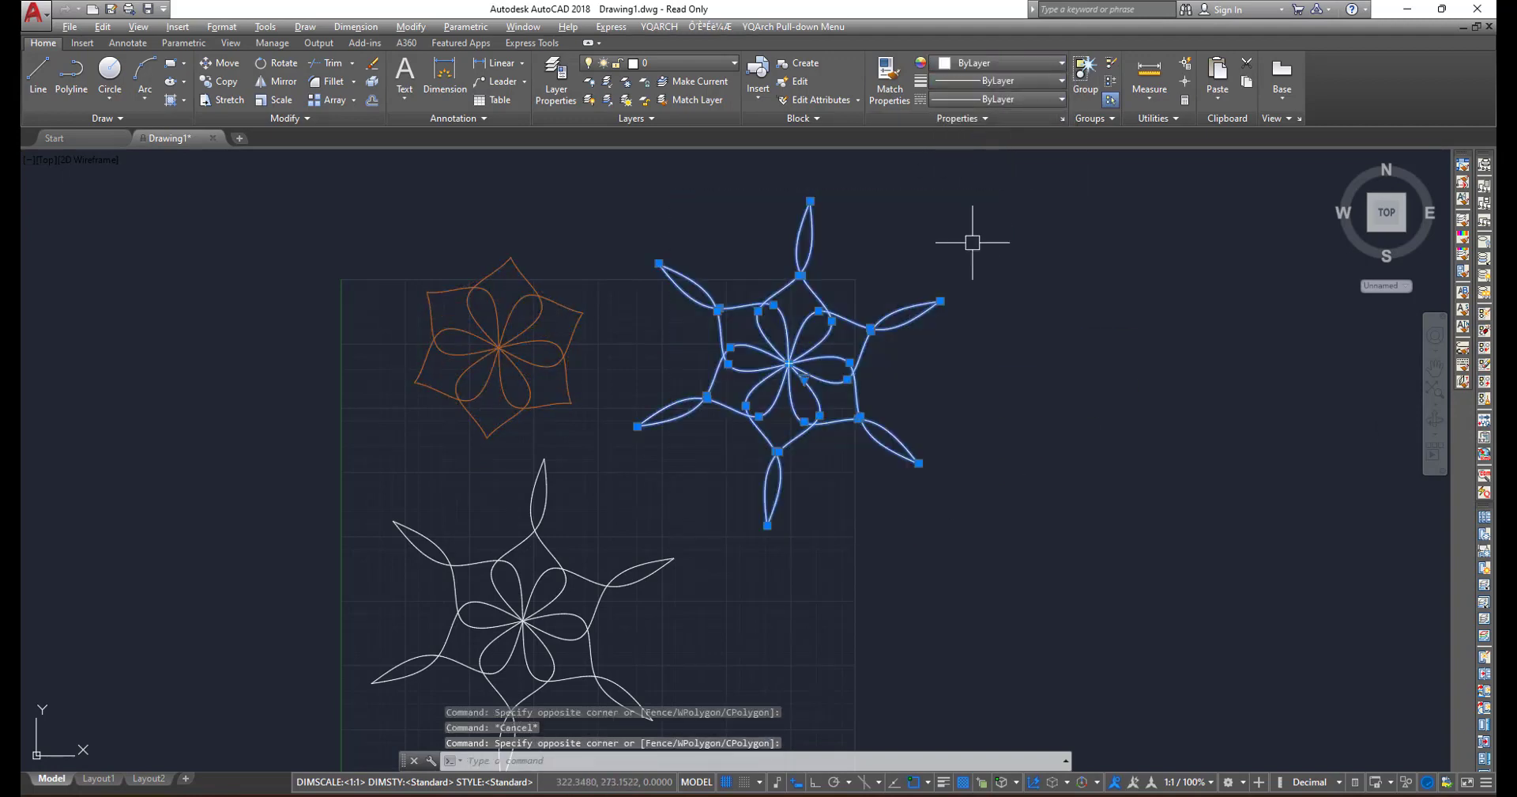
click(1043, 68)
click(992, 146)
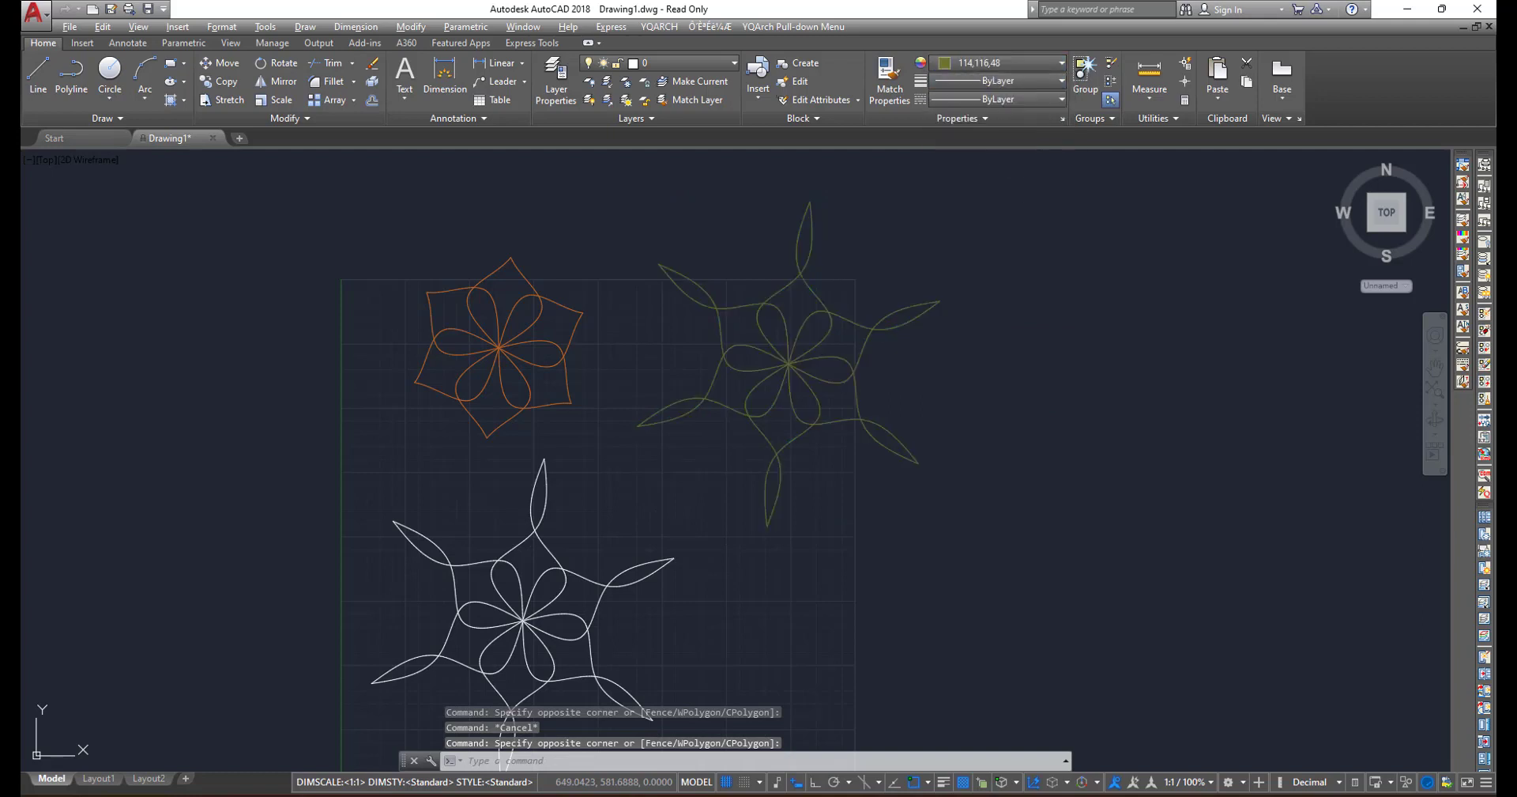
key(Escape)
- Erase all three flower patterns from the drawing
middle_drag(890, 484, 870, 439)
scroll(870, 439, down, 2)
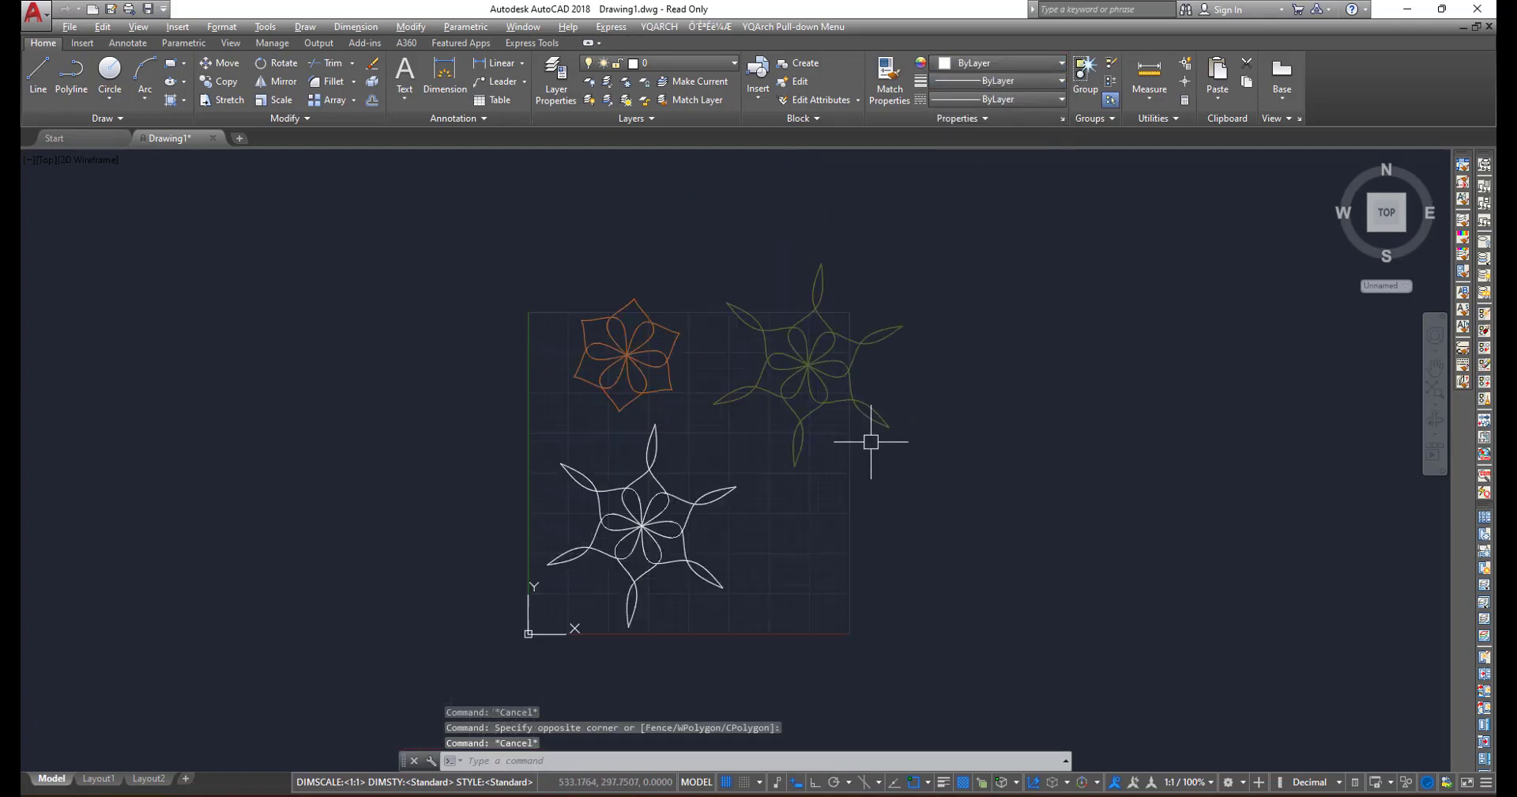
scroll(870, 478, up, 2)
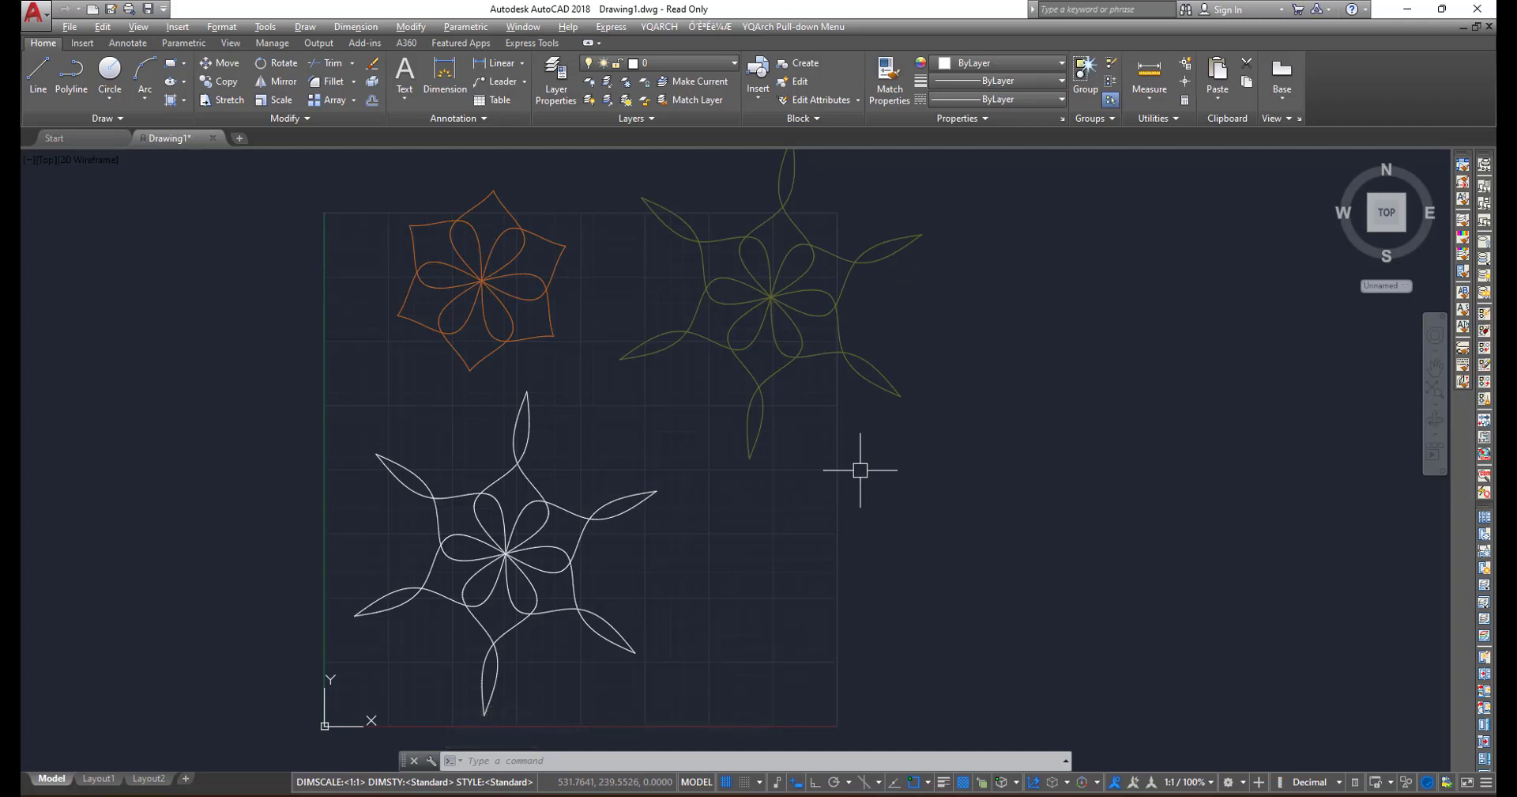
scroll(860, 469, down, 2)
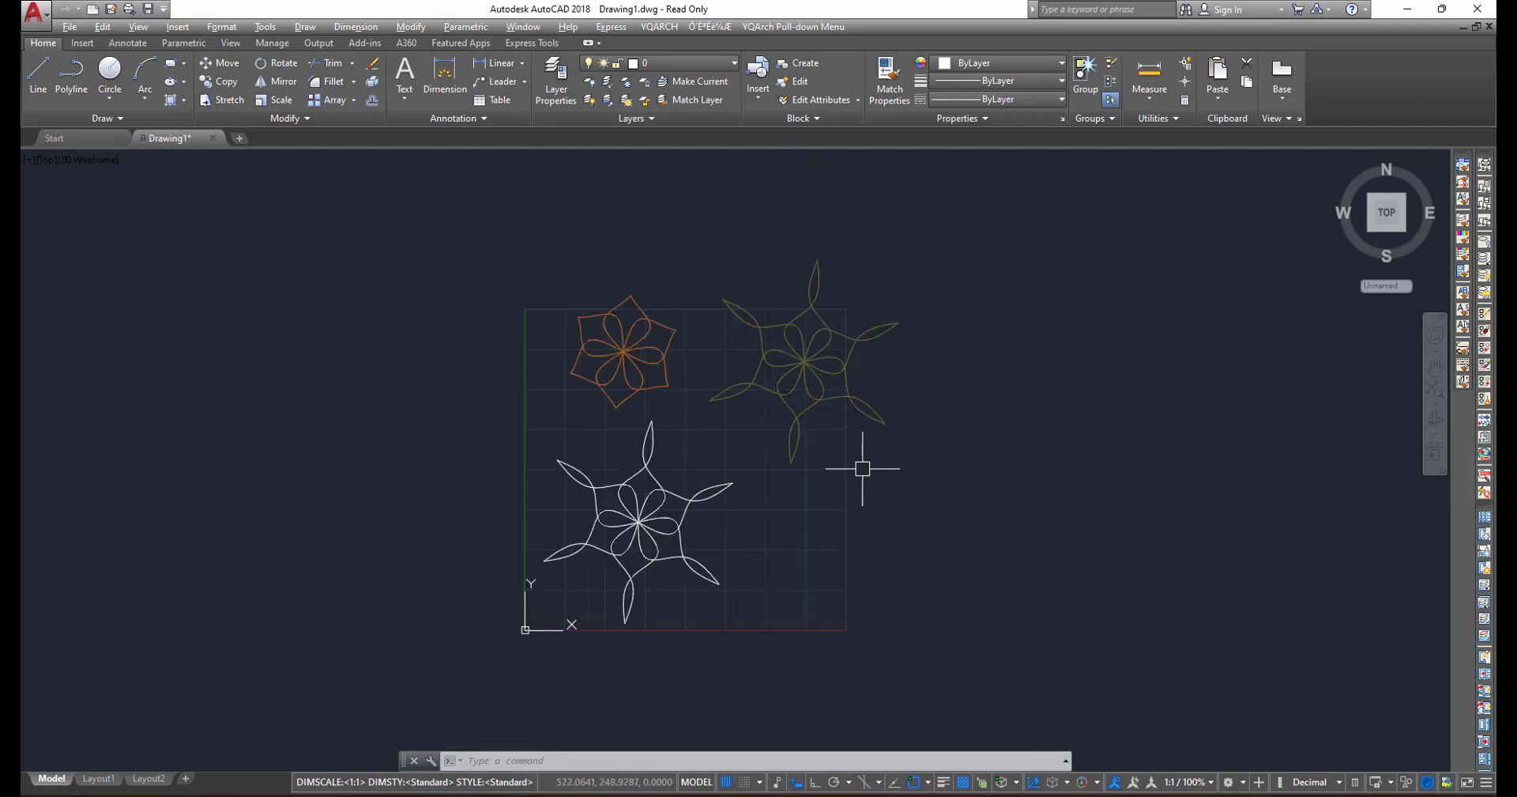
click(958, 278)
click(522, 647)
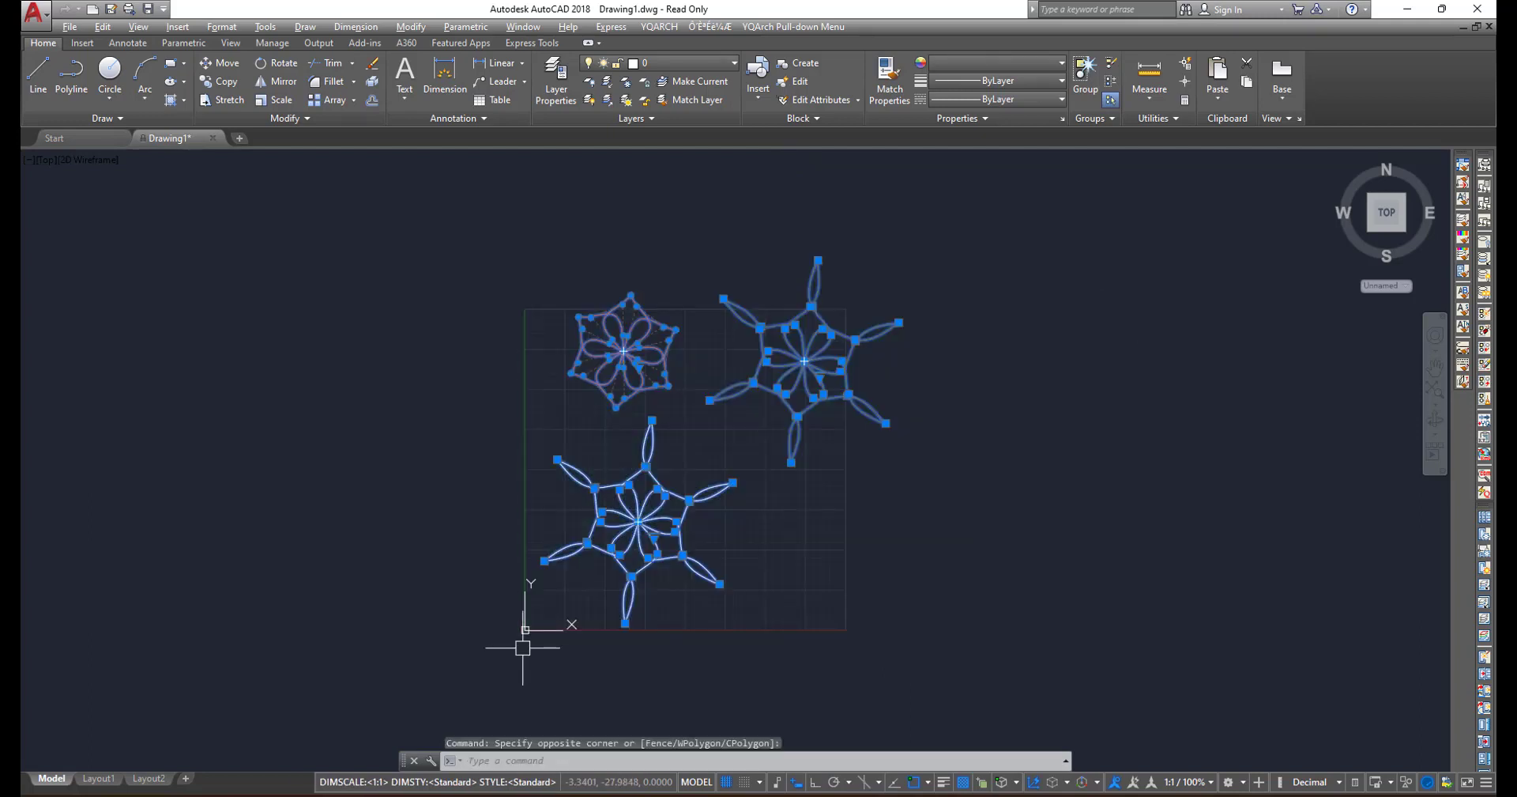
key(Delete)
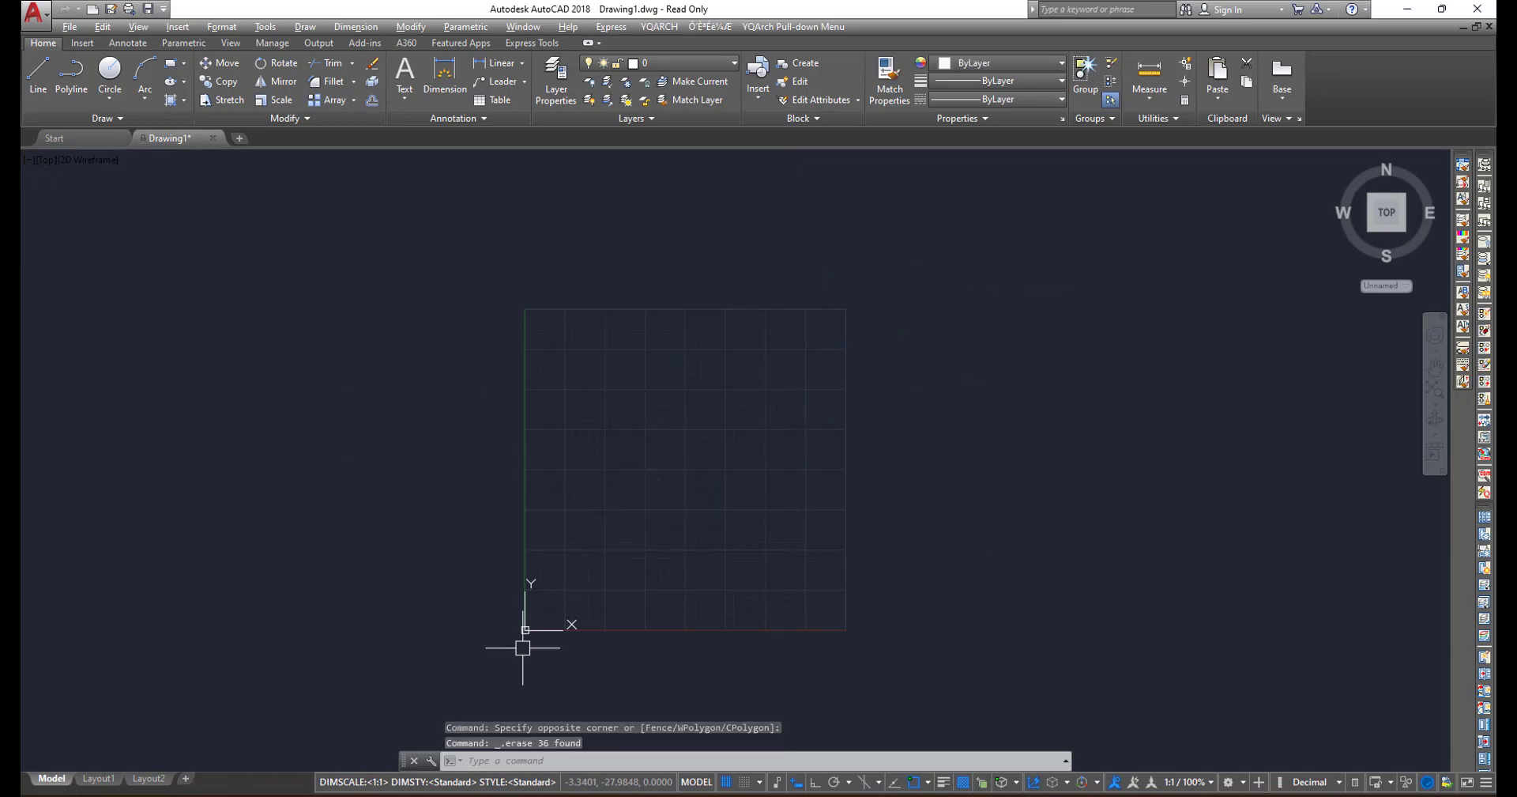
- Draw an open S-shaped control-vertices spline through five freely placed vertices, running upward near the middle of the grid
scroll(644, 564, up, 2)
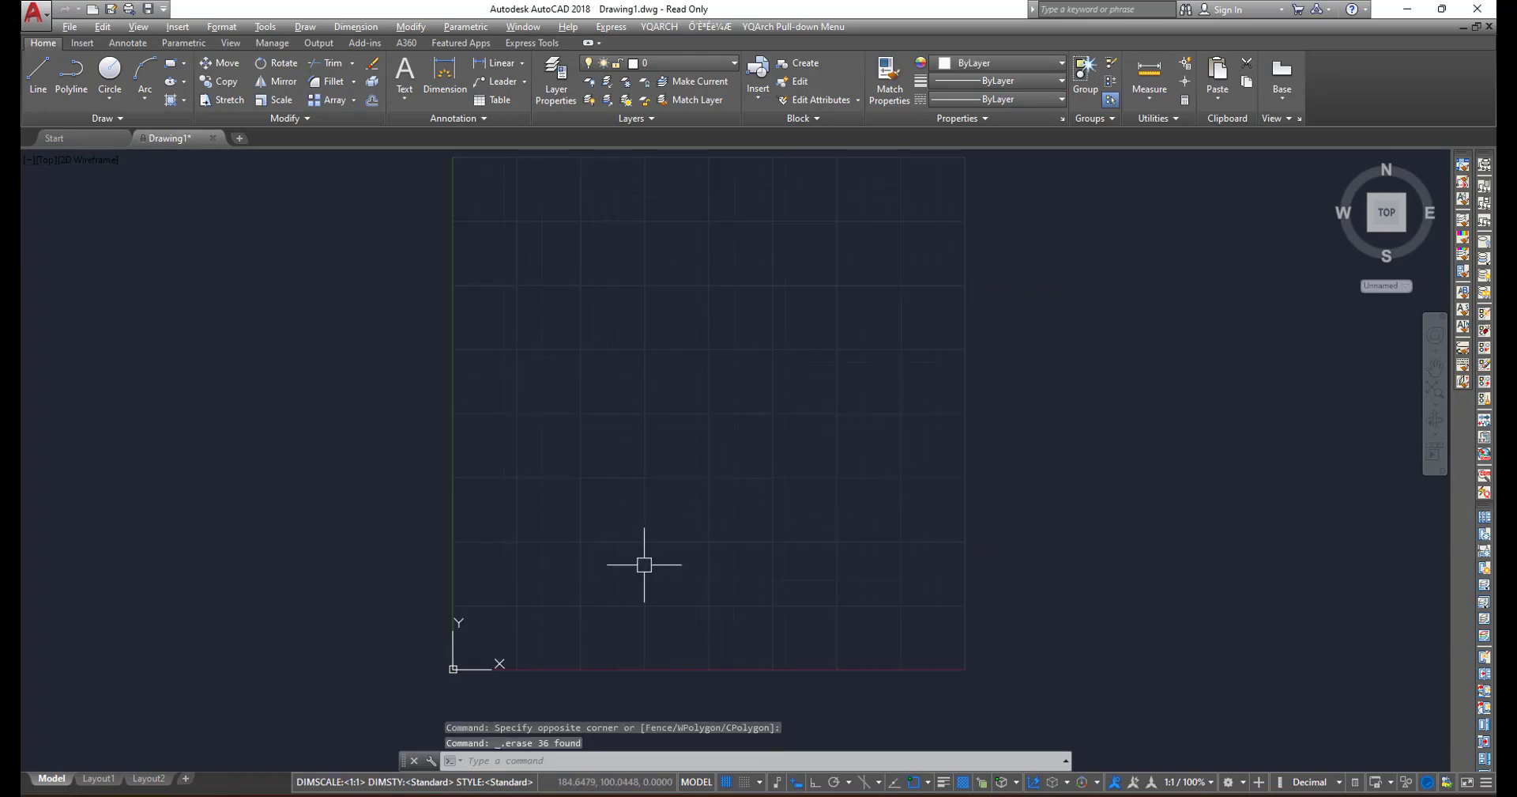
click(308, 30)
mouse_move(366, 290)
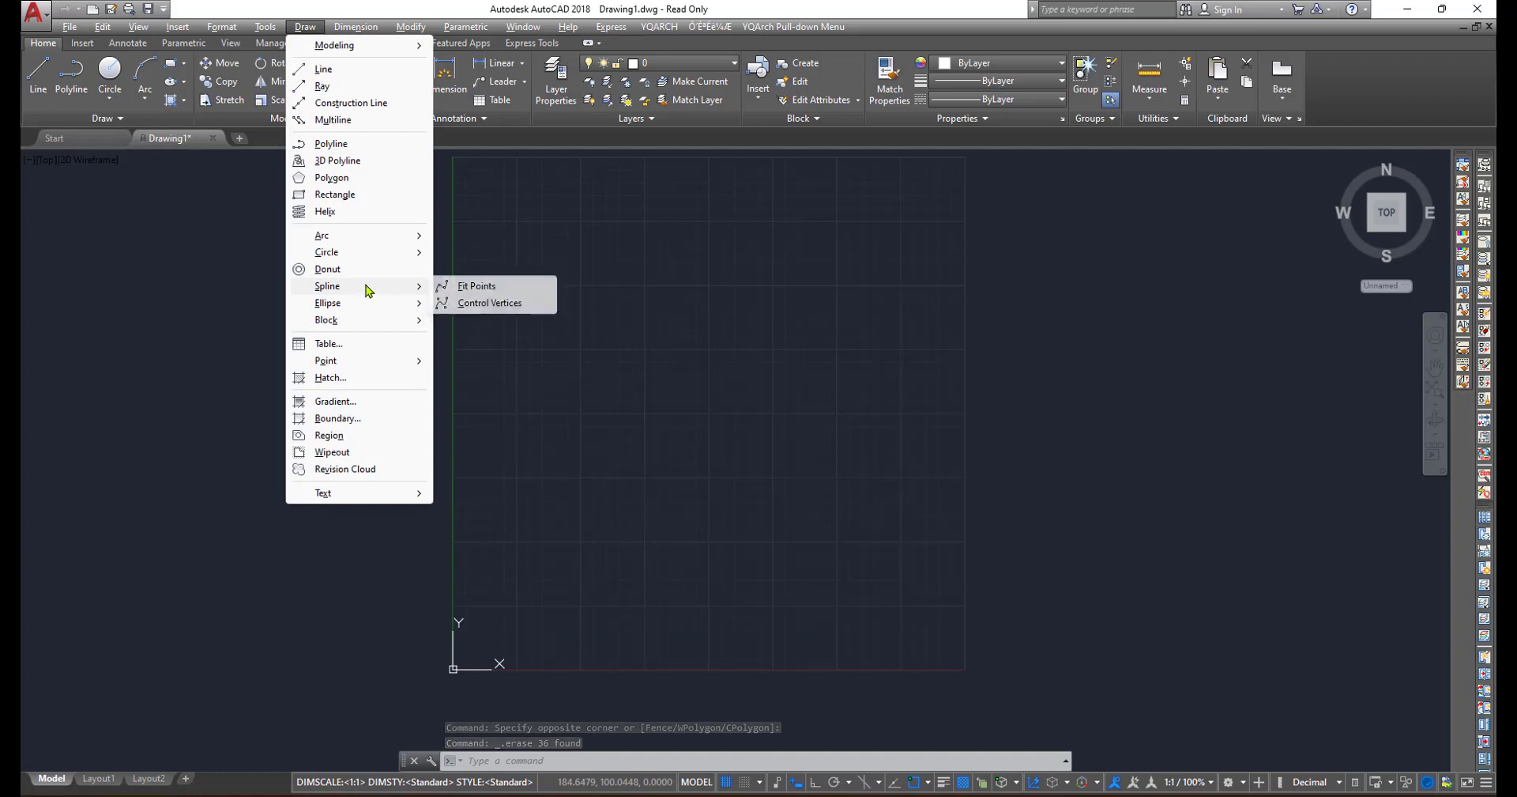
click(490, 303)
click(670, 562)
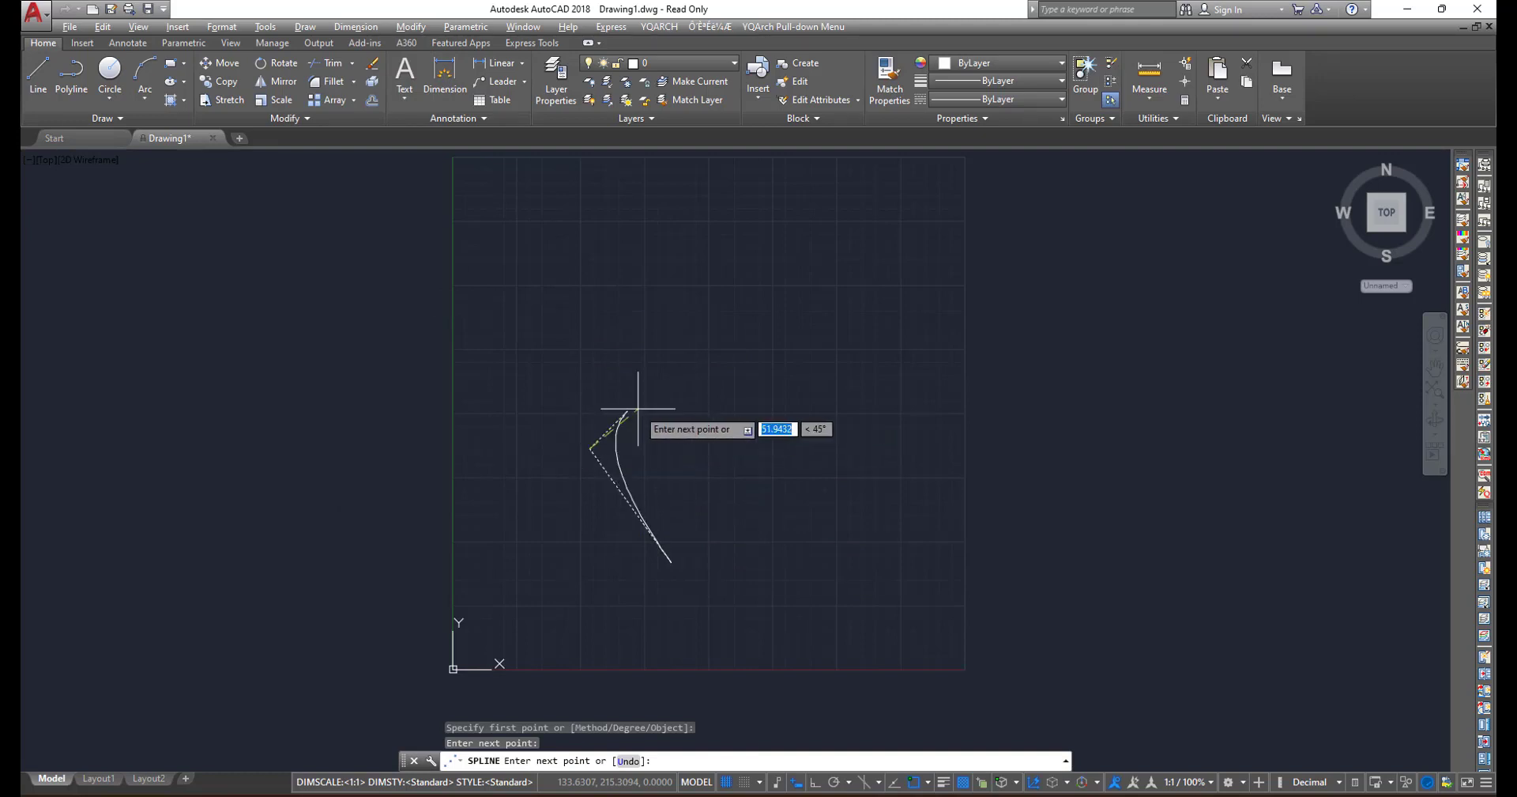
scroll(654, 420, up, 2)
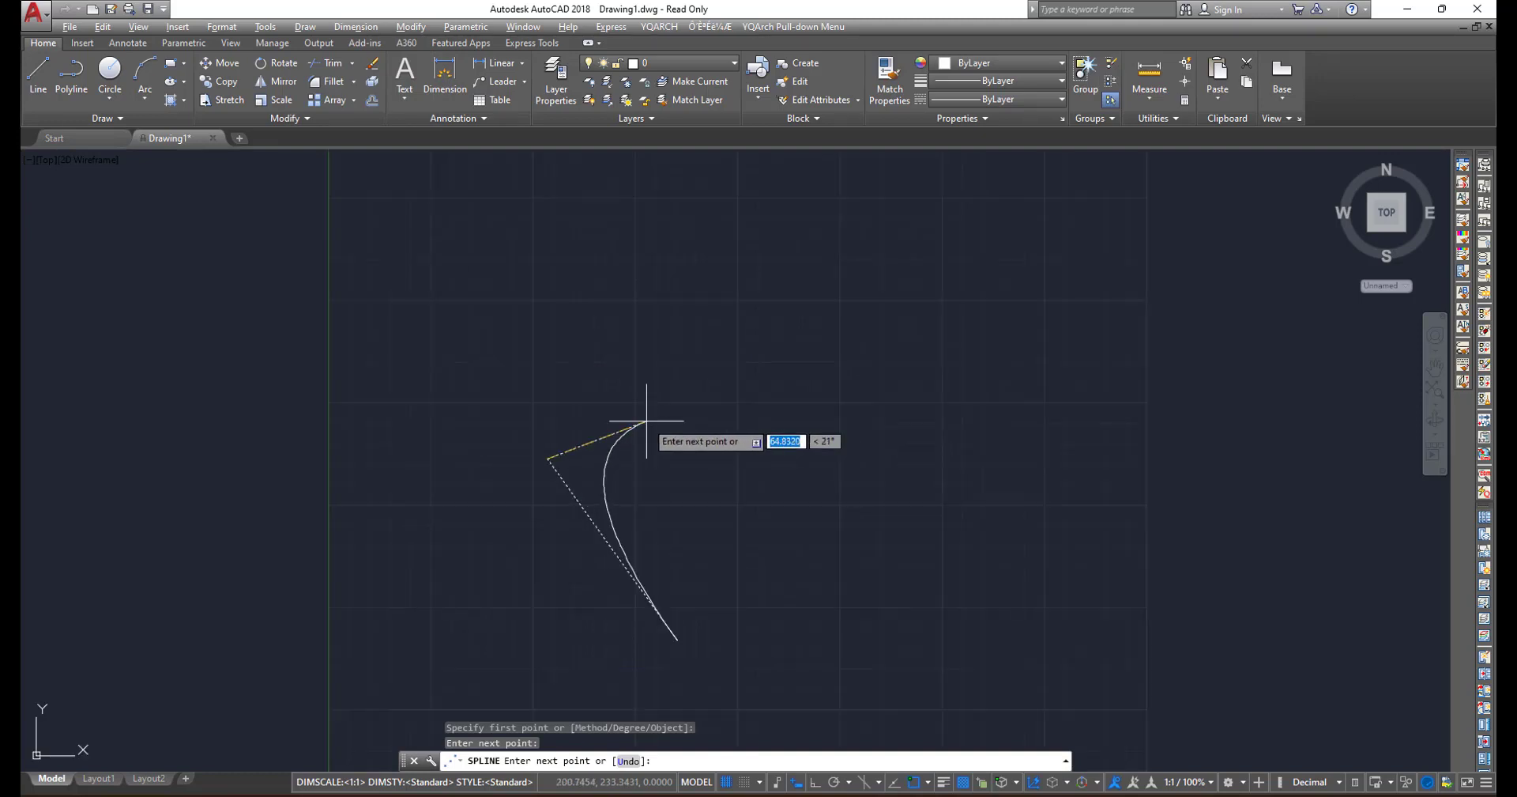
click(659, 420)
click(694, 339)
click(692, 288)
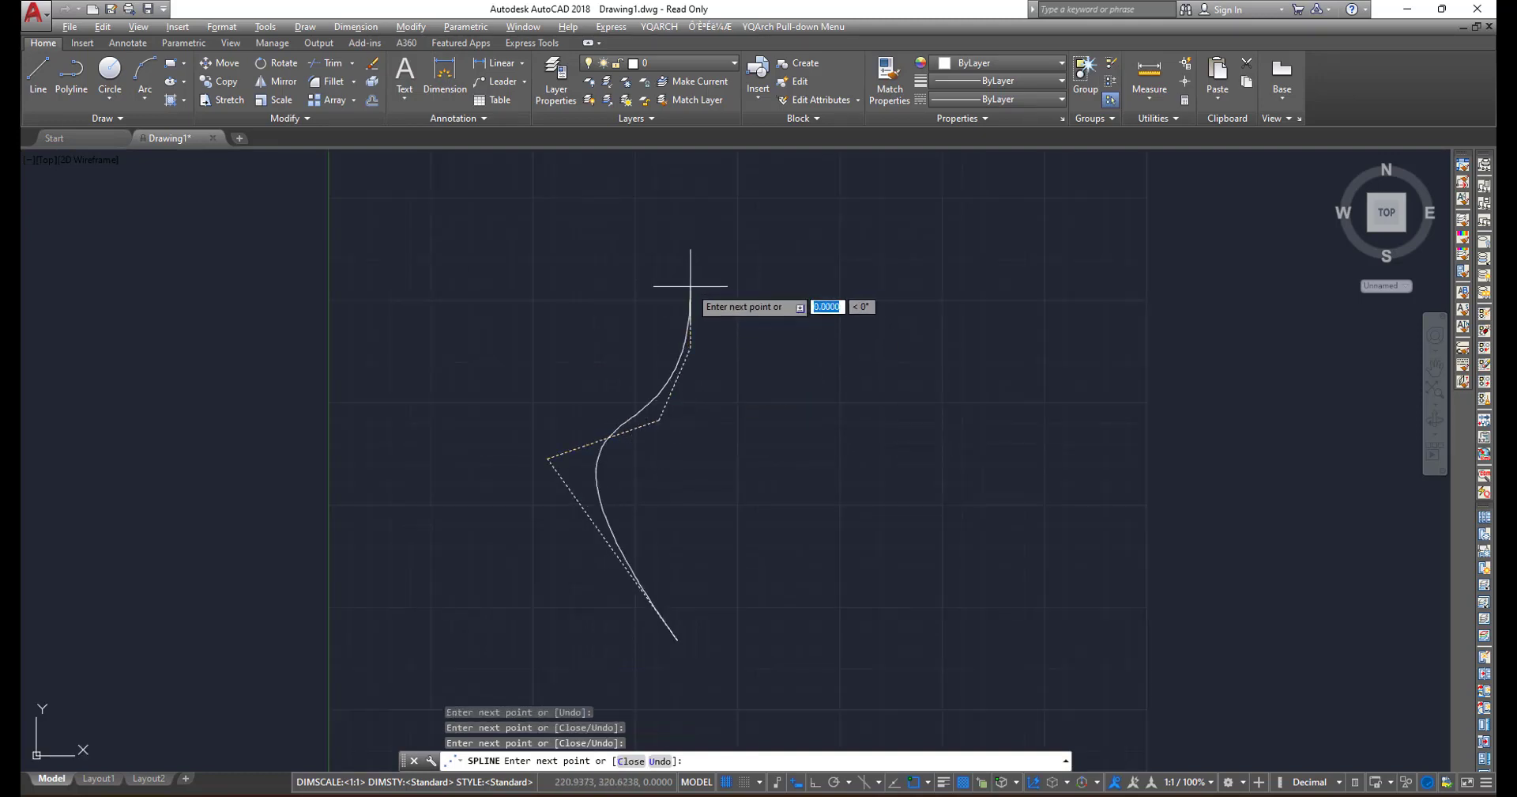
right_click(691, 288)
click(716, 301)
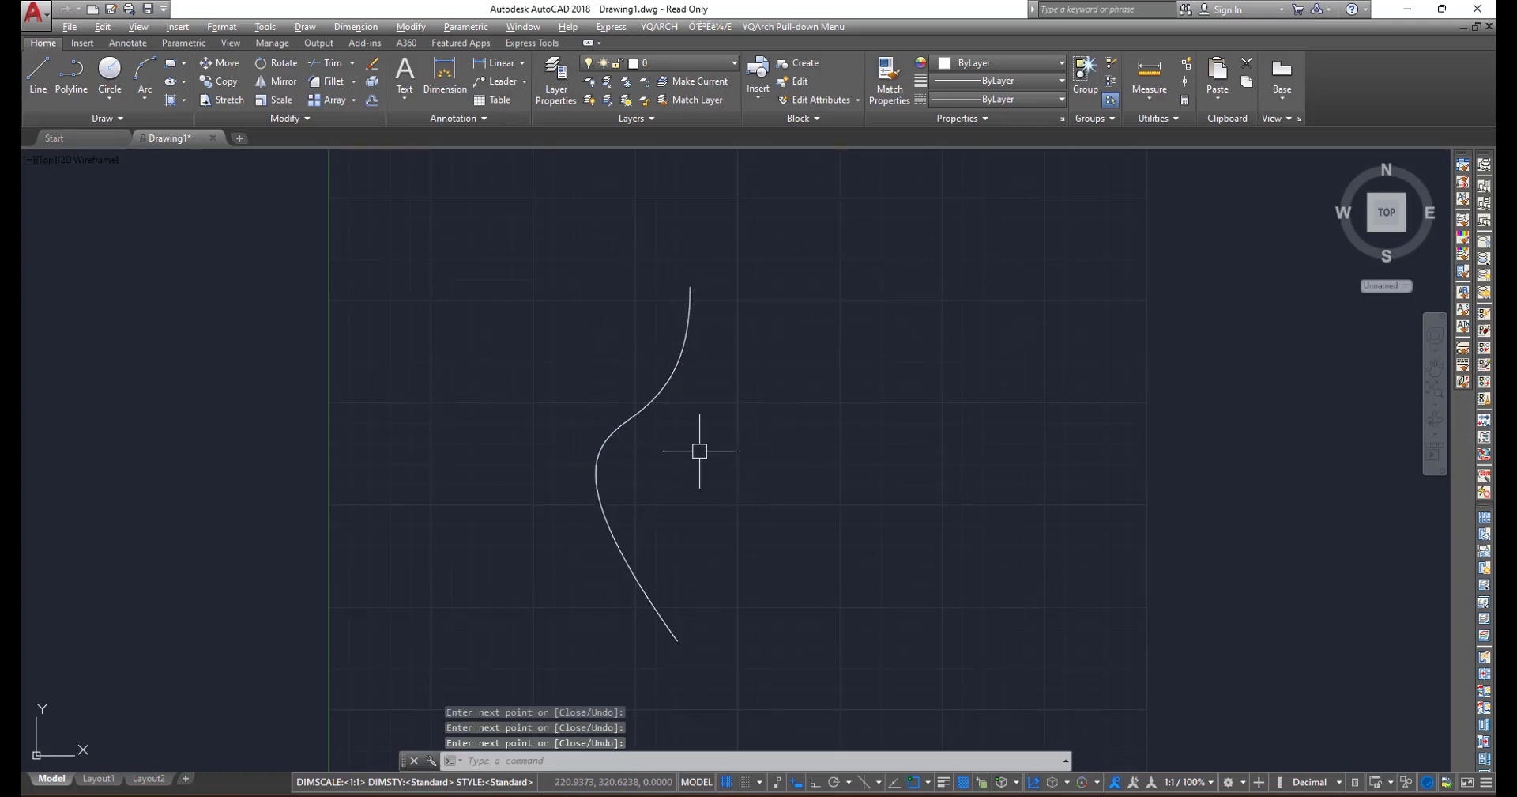
- Erase the control-vertices spline from the drawing
click(751, 396)
click(581, 546)
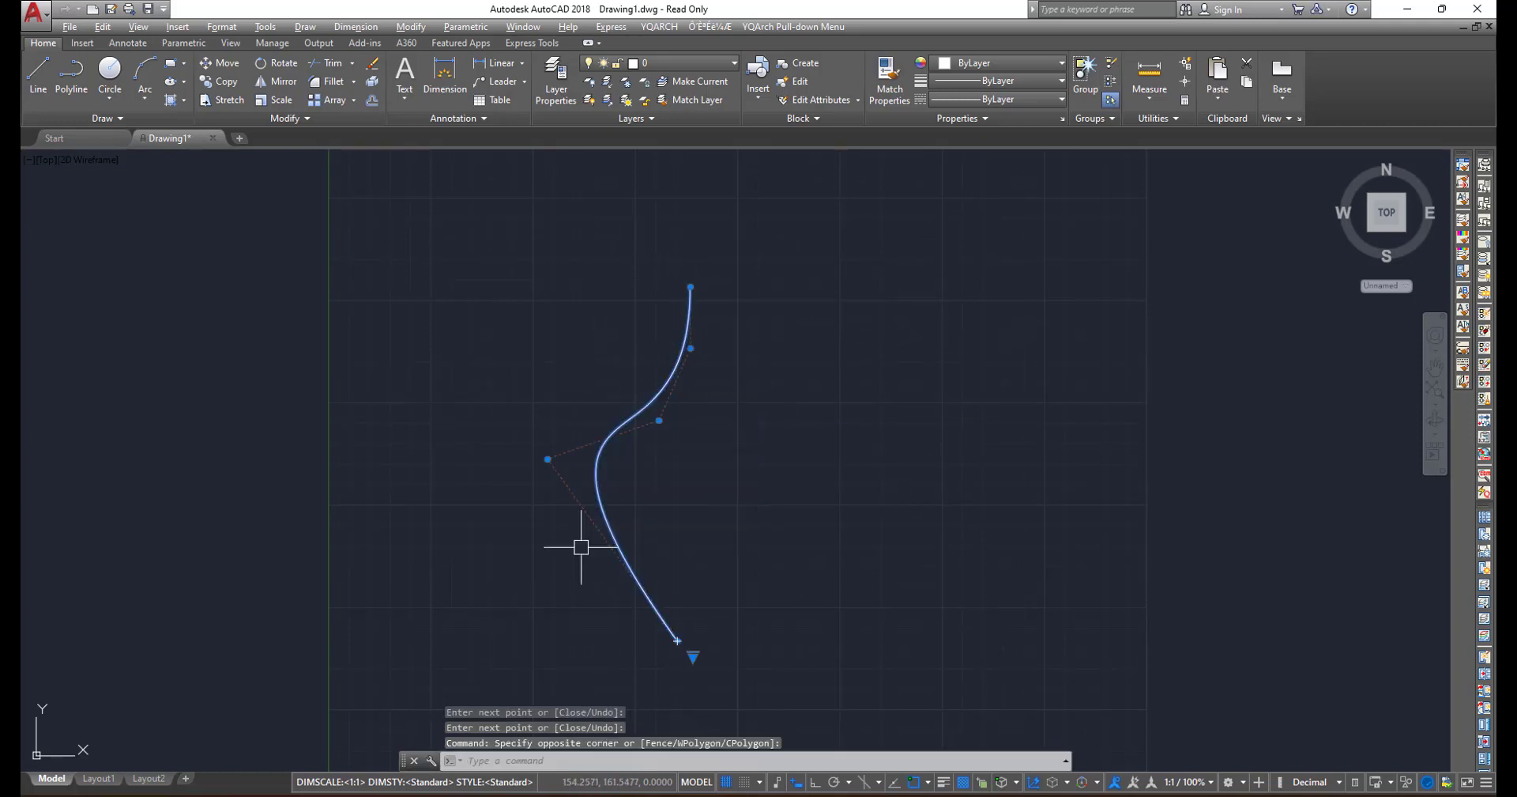
key(Delete)
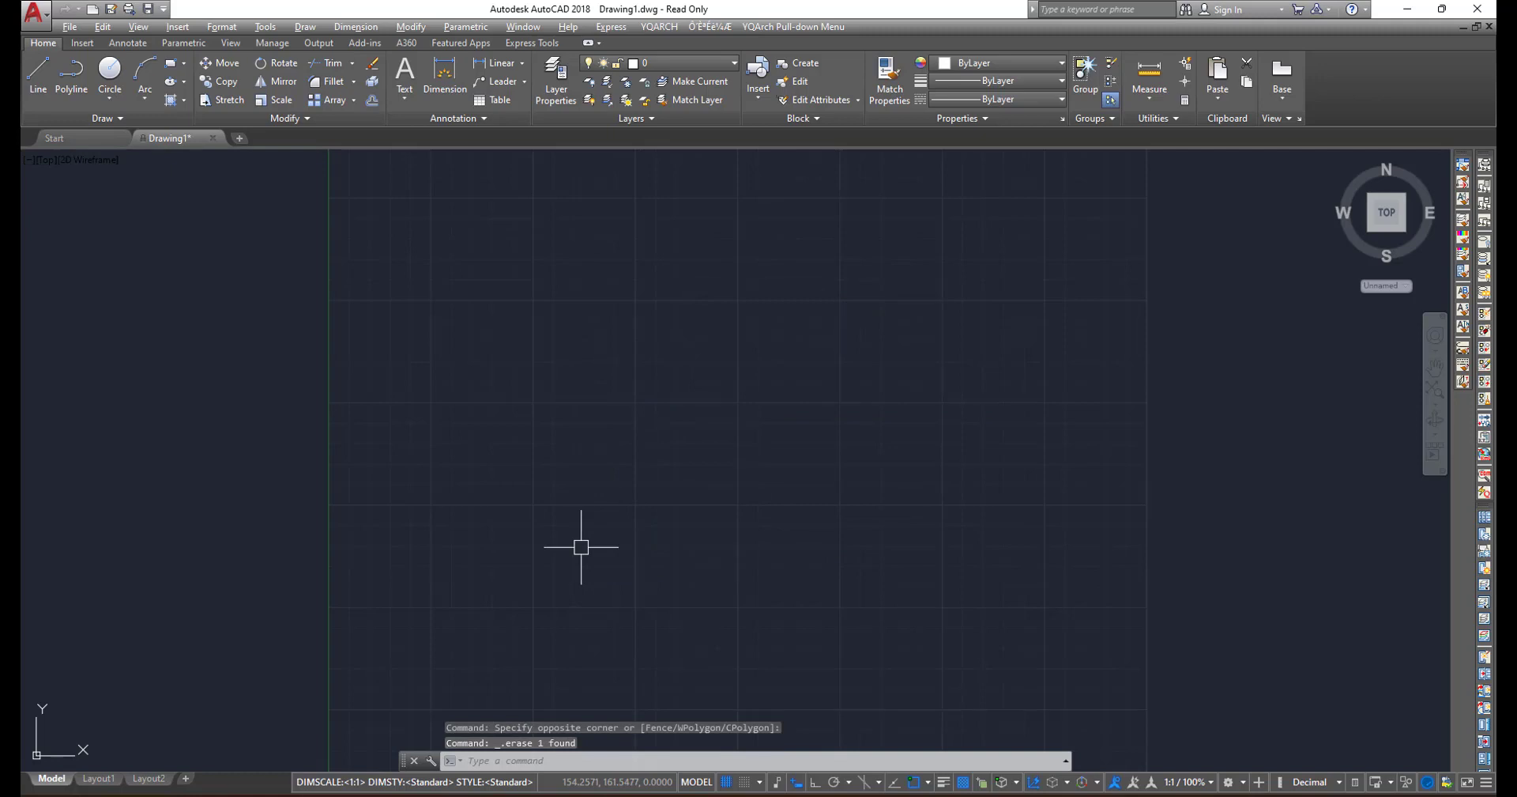
- Draw a closed, arrow-like outline of six line segments with a notch on its left side
click(38, 75)
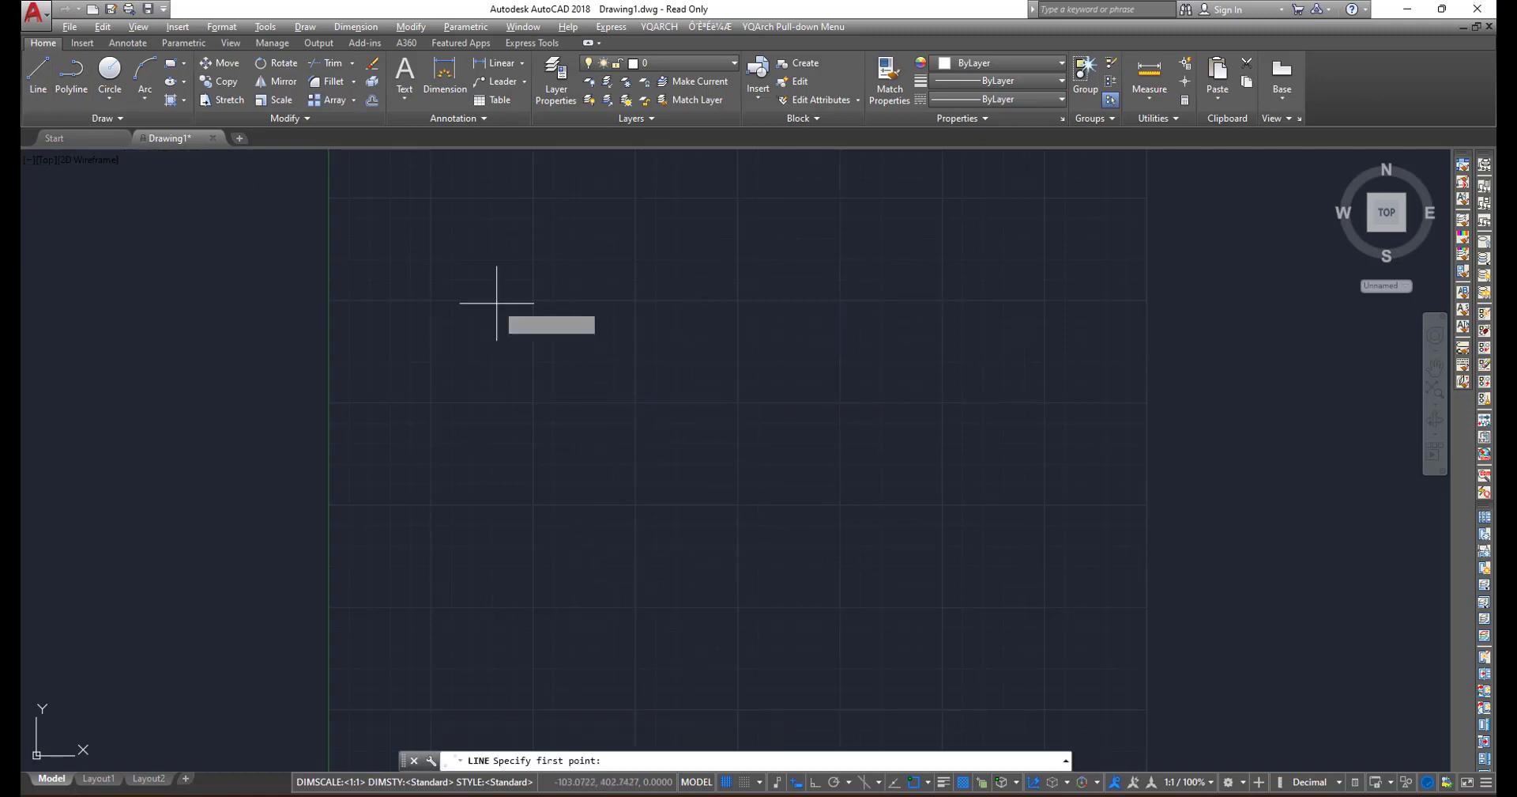
click(514, 401)
click(640, 350)
click(752, 452)
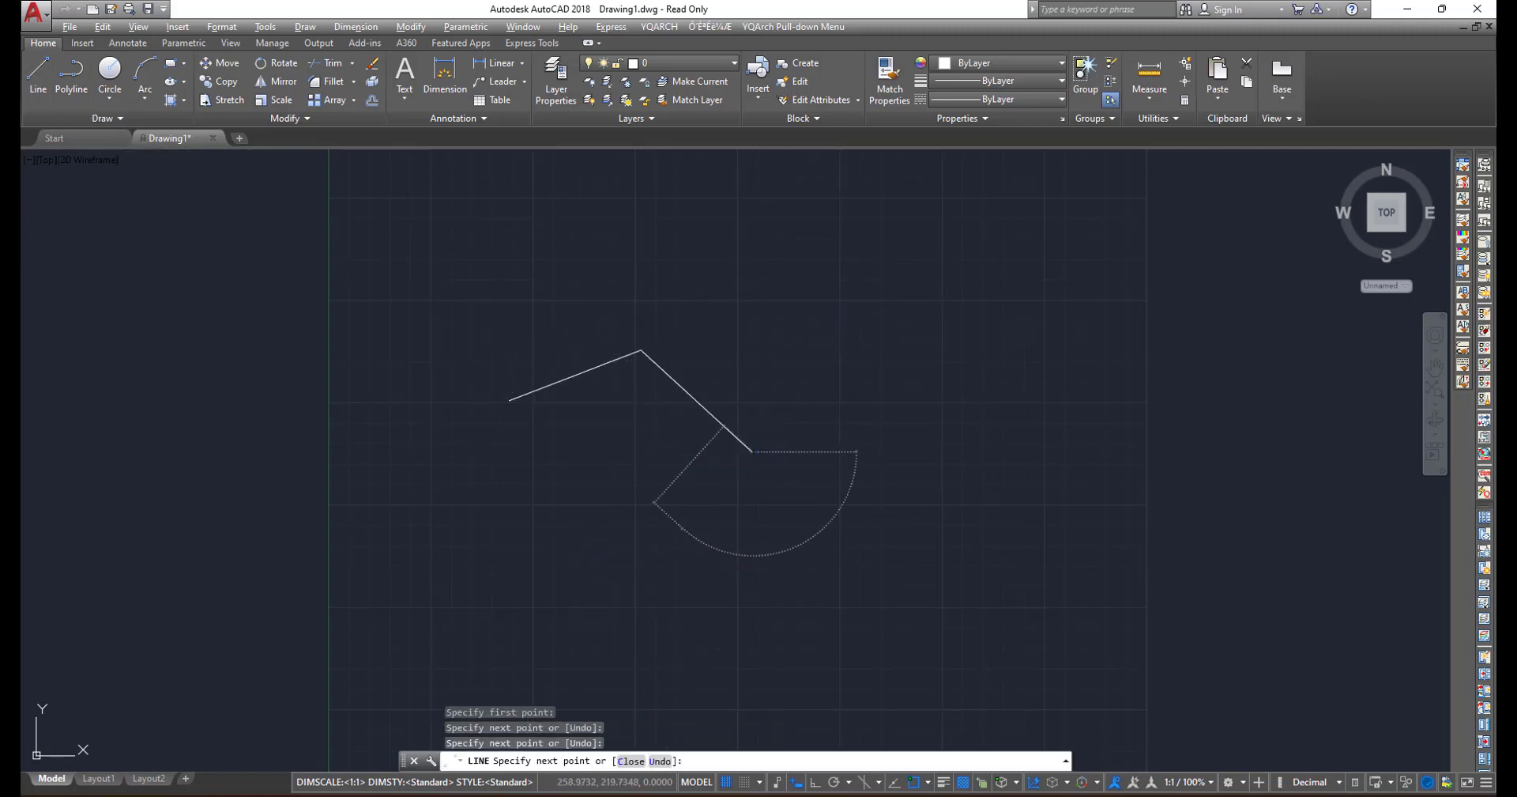
click(682, 529)
click(526, 541)
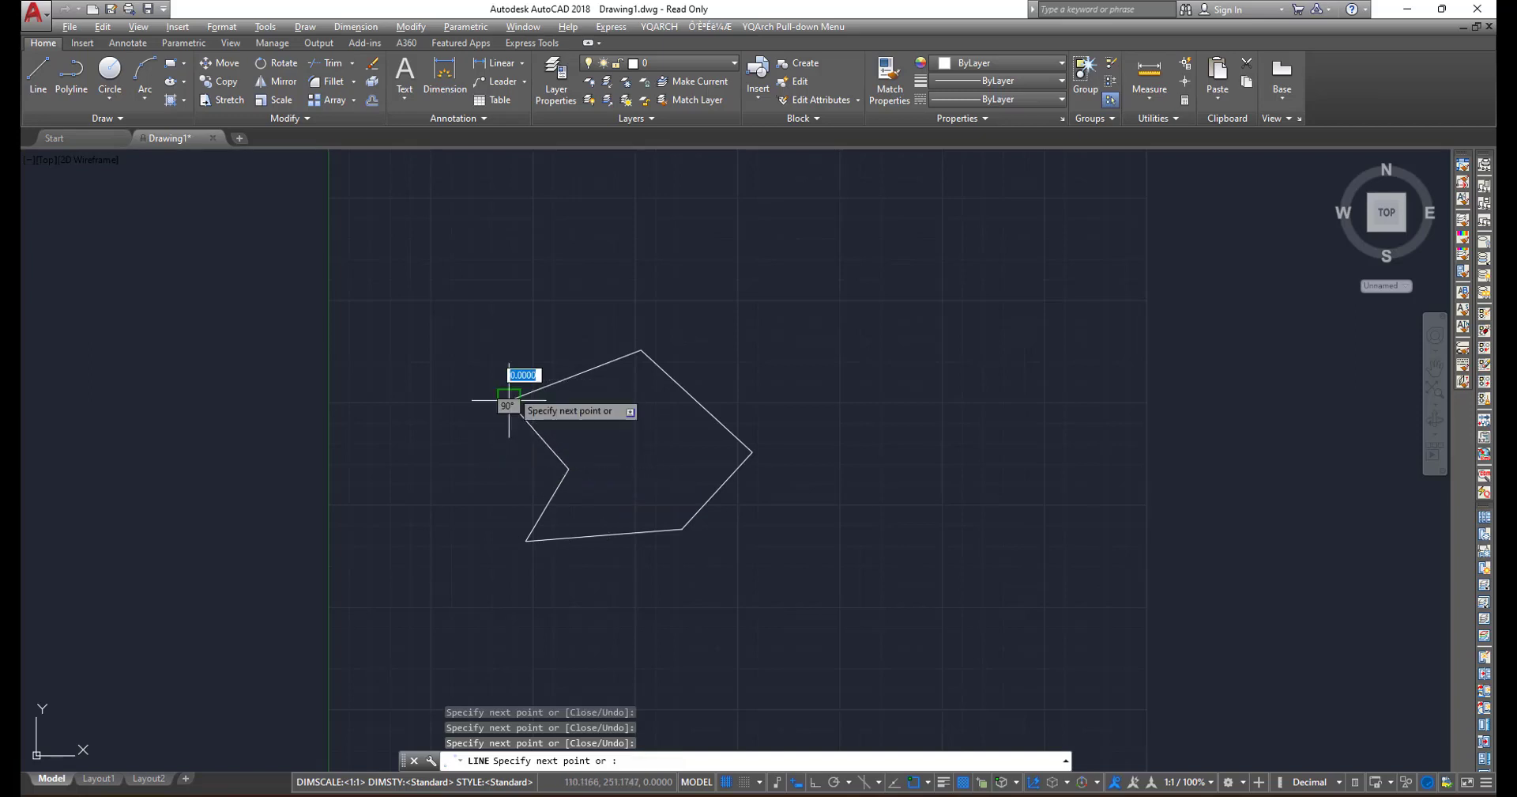
right_click(513, 393)
click(531, 403)
- Select the outline's six segments one at a time to check that they are separate lines, and clear the selection
click(558, 380)
click(542, 437)
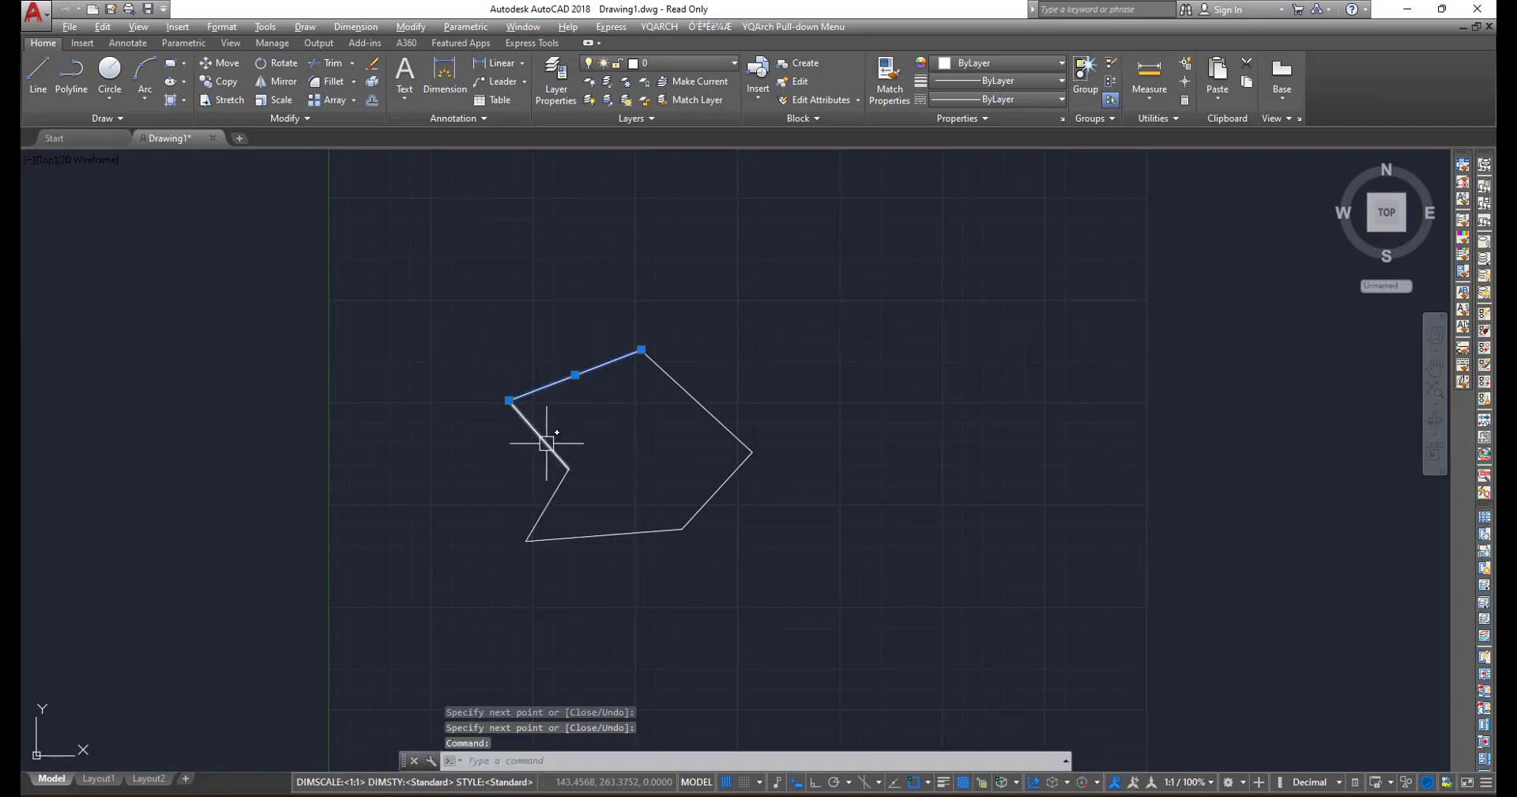
click(550, 500)
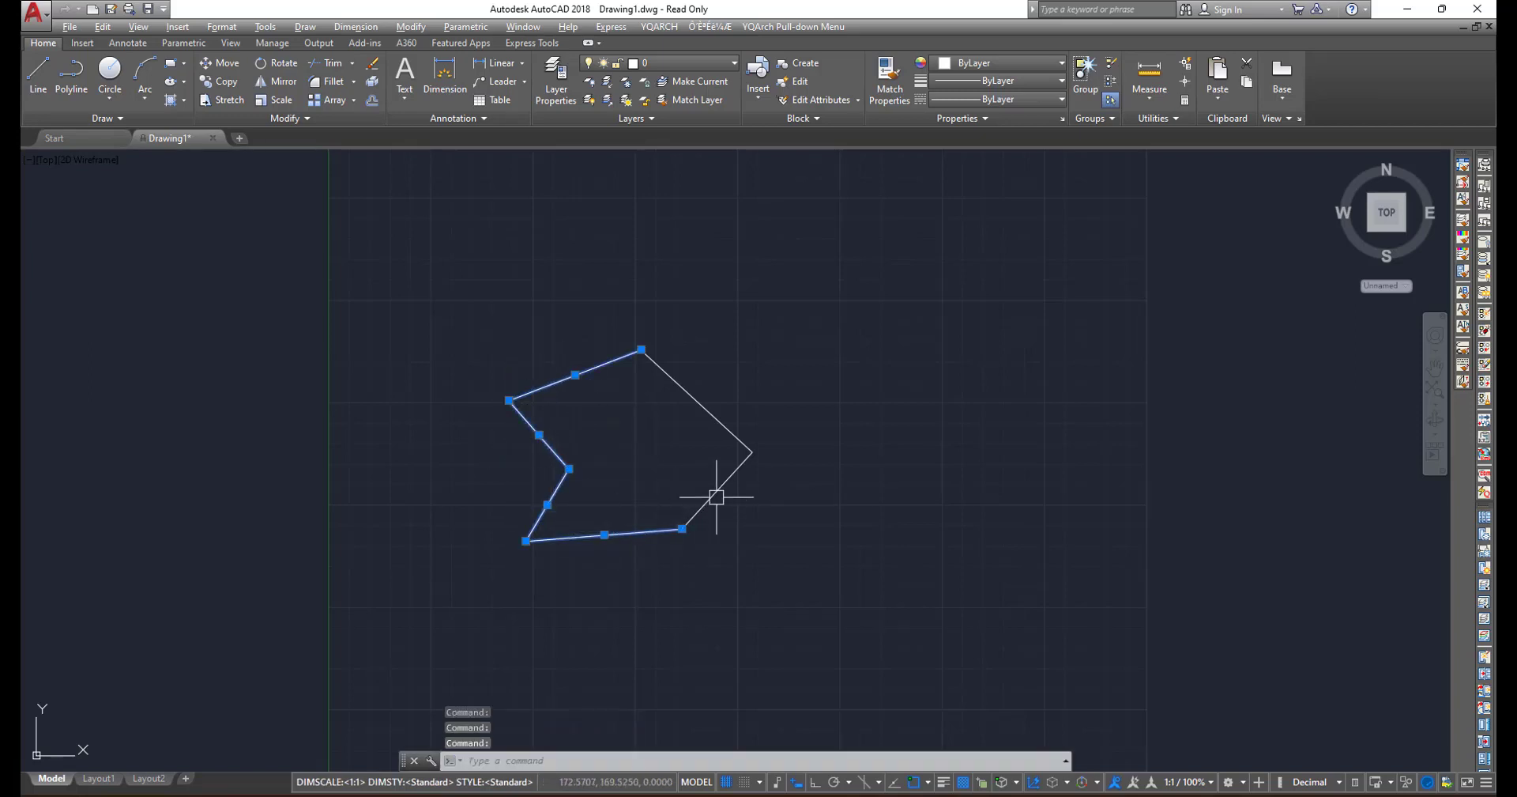
click(716, 496)
click(703, 410)
key(Escape)
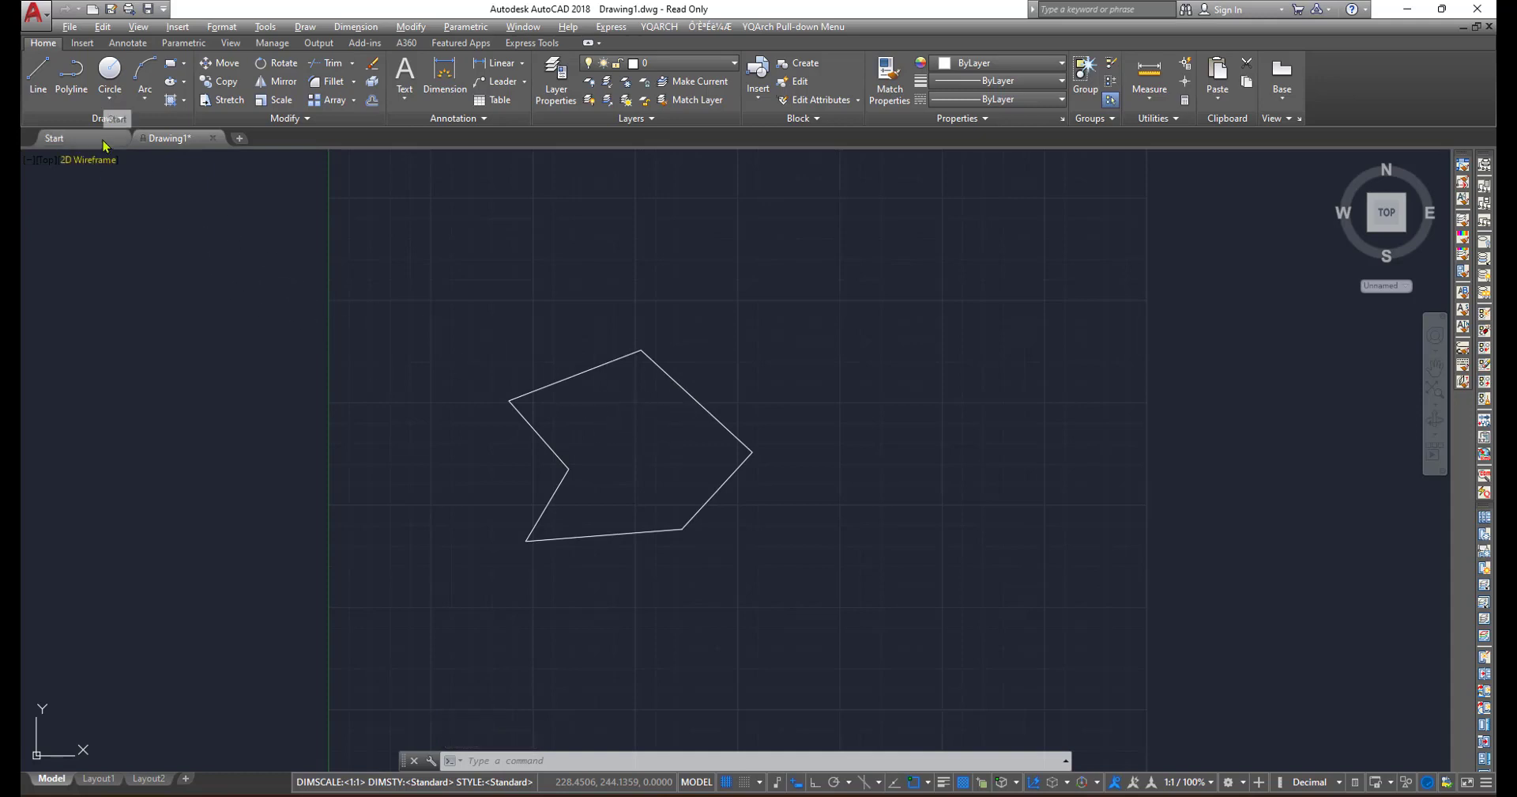
- Convert the six lines of the closed outline into a region
click(75, 119)
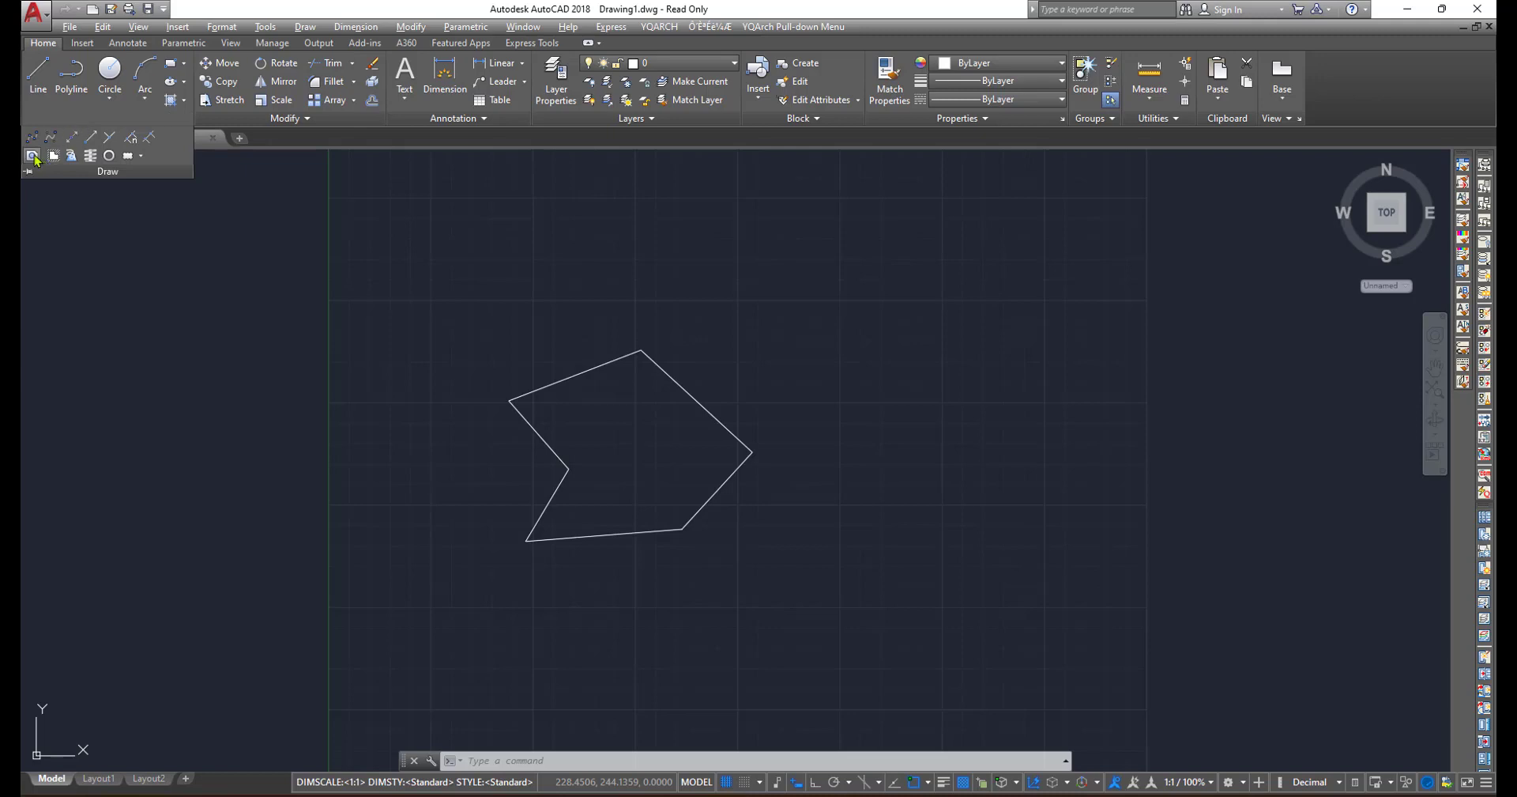
click(35, 159)
click(453, 321)
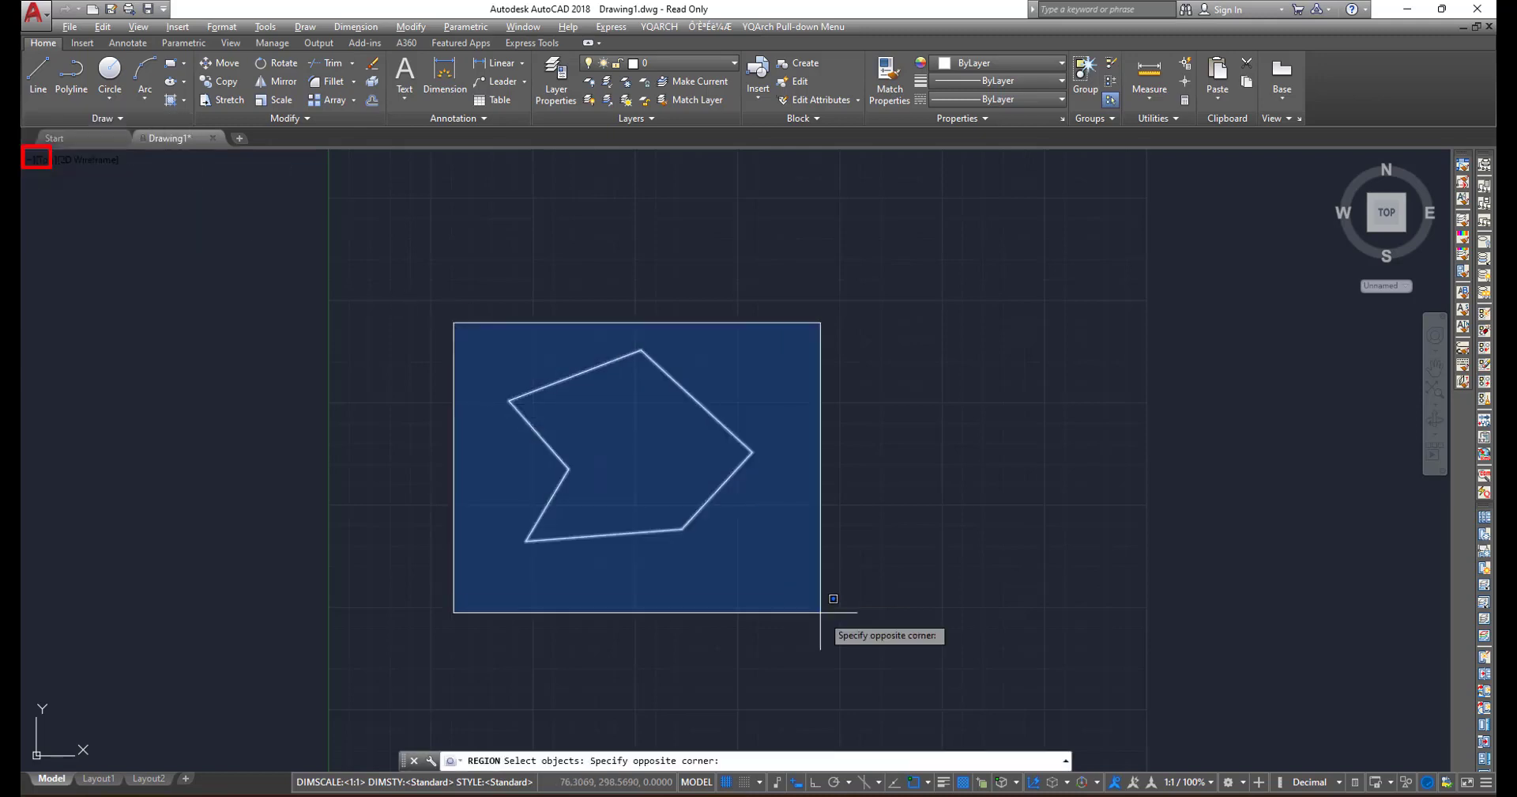
click(839, 623)
key(Return)
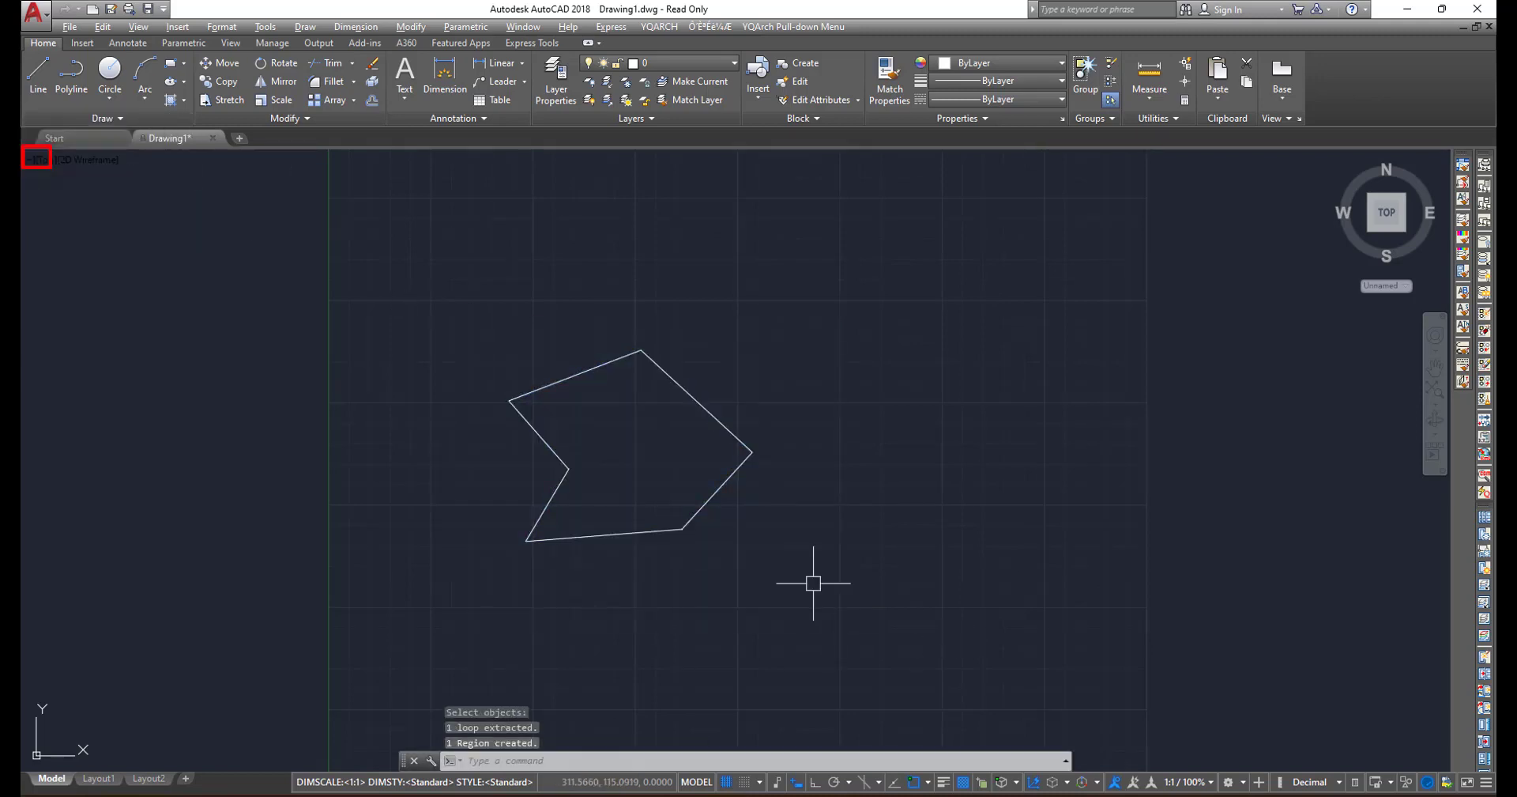
- Move the region by its vertex grips, first upward and then down to the left, and deselect it
click(719, 418)
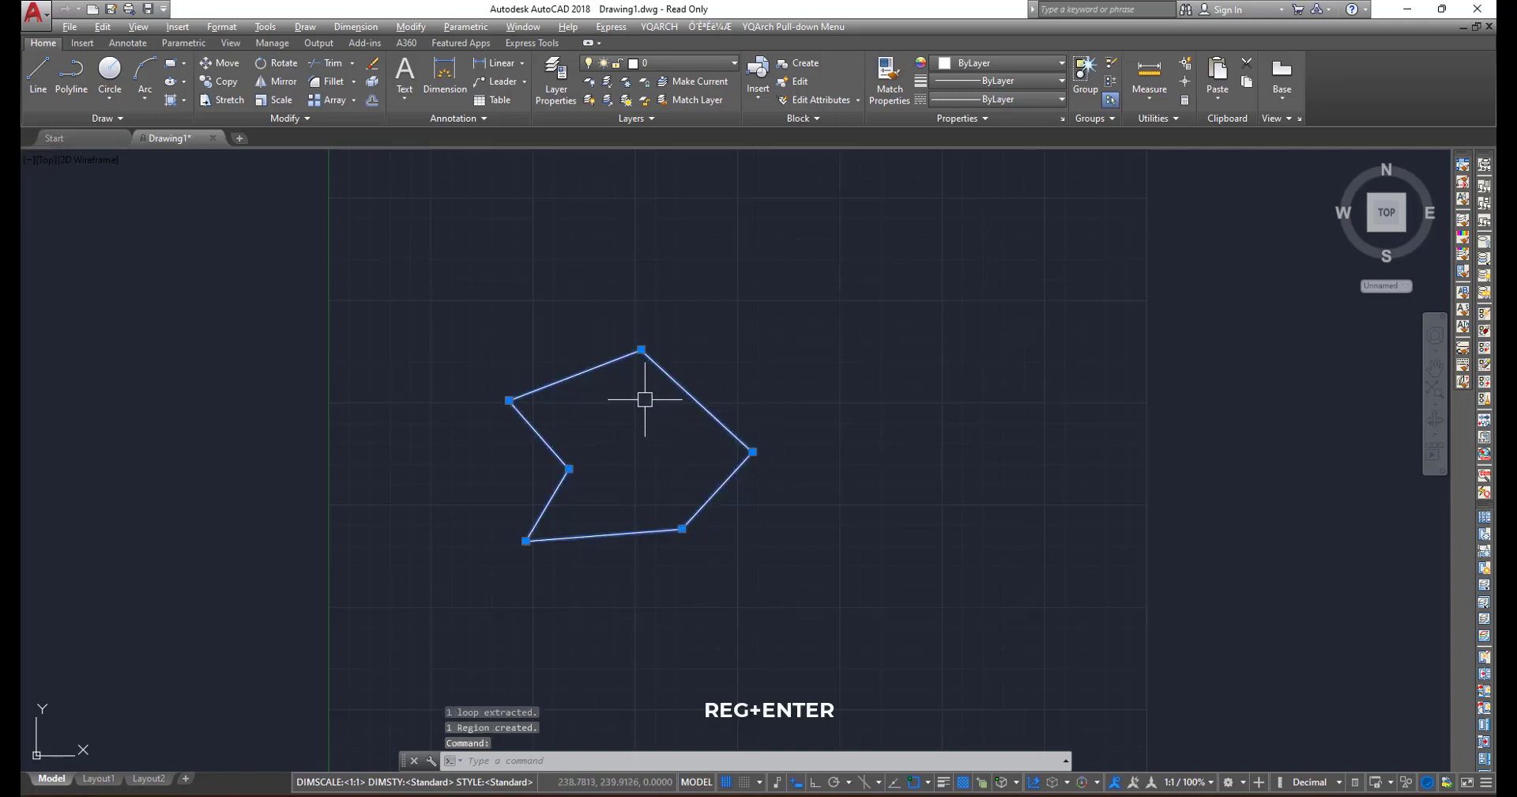
click(640, 349)
click(633, 259)
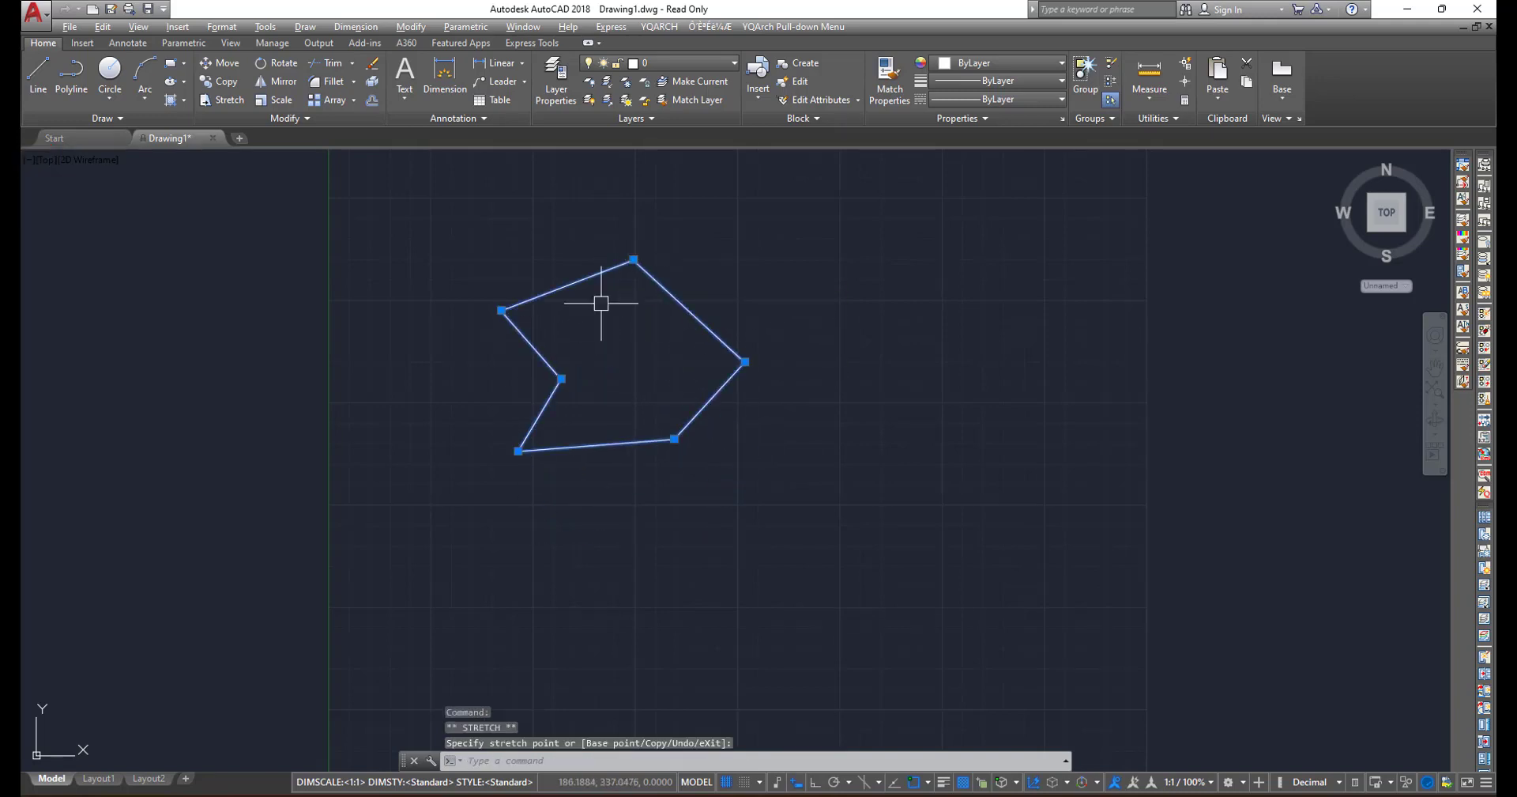
click(431, 335)
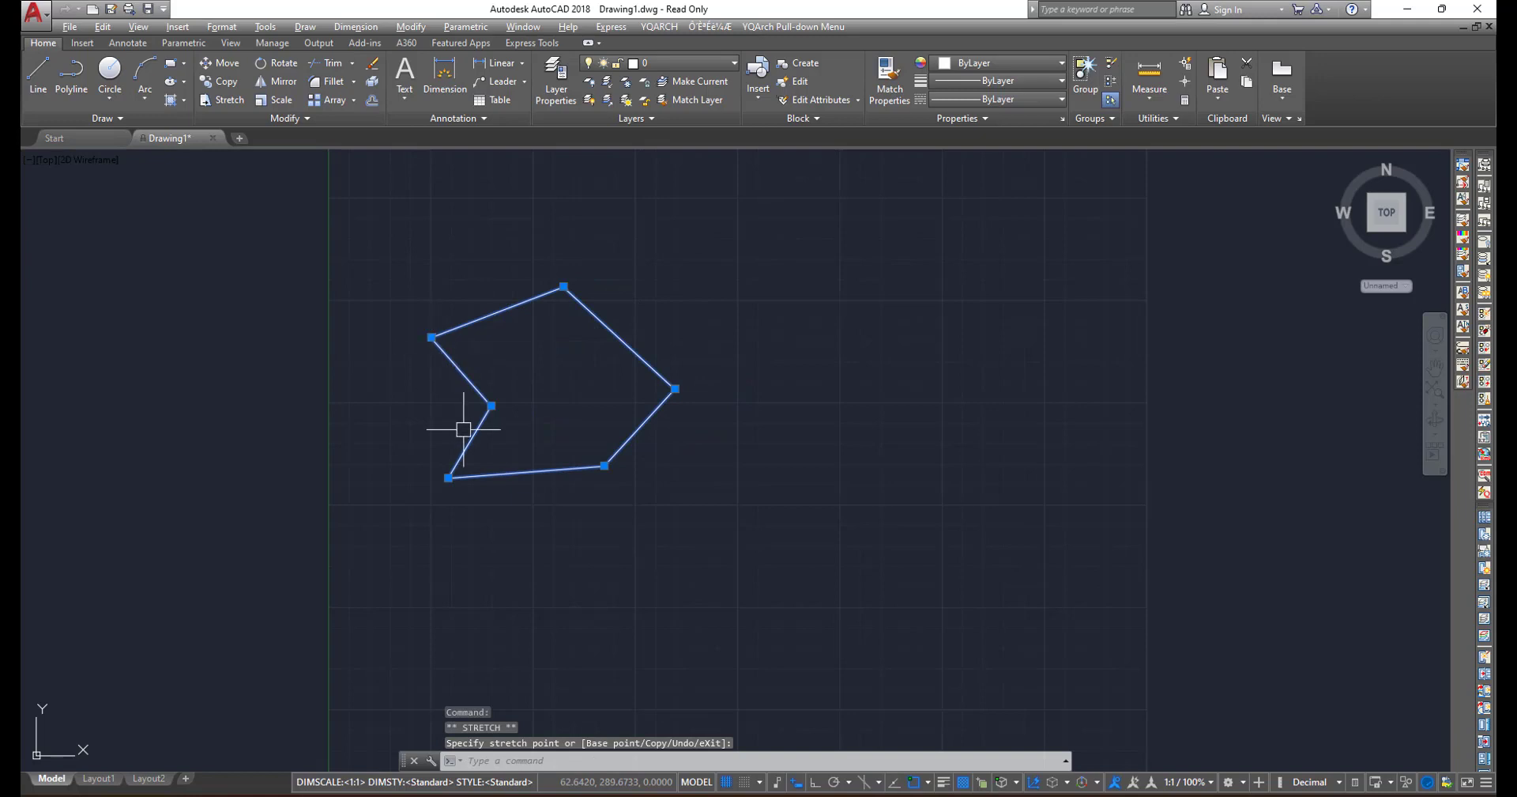
key(Escape)
- Switch the viewport's visual style from 2D Wireframe to Shaded
middle_drag(517, 403, 584, 483)
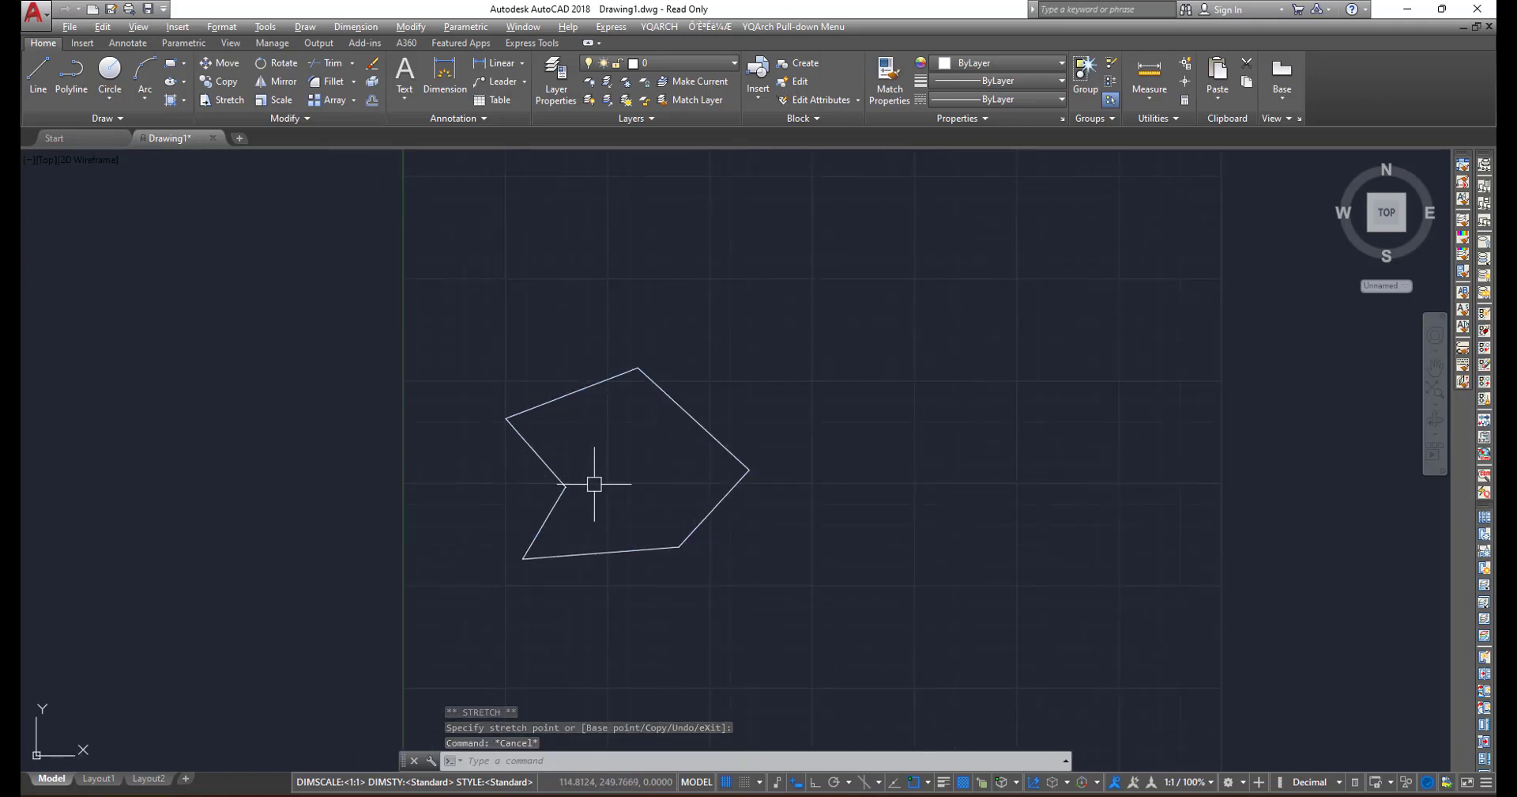
click(99, 161)
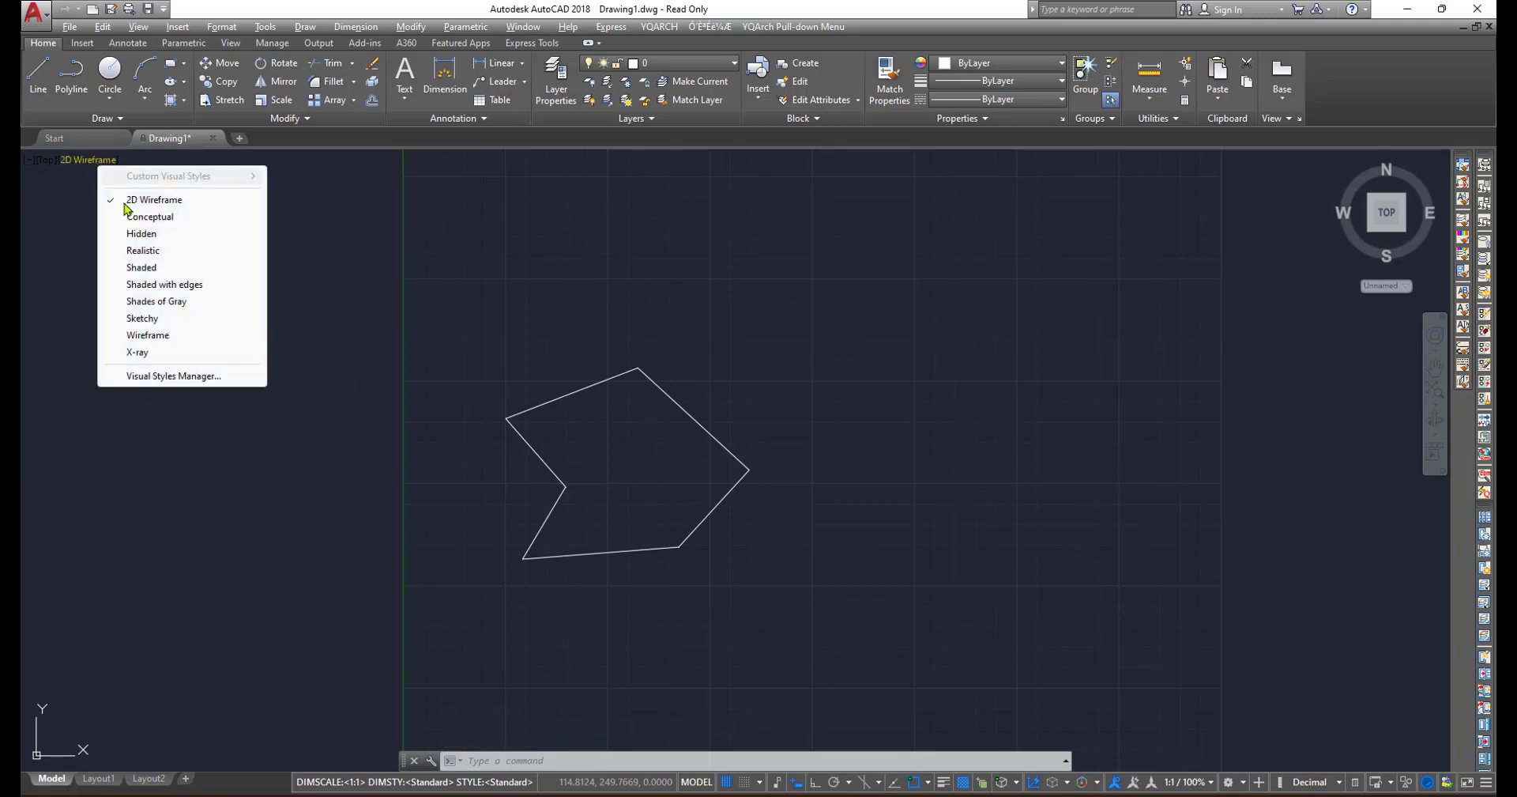
click(142, 267)
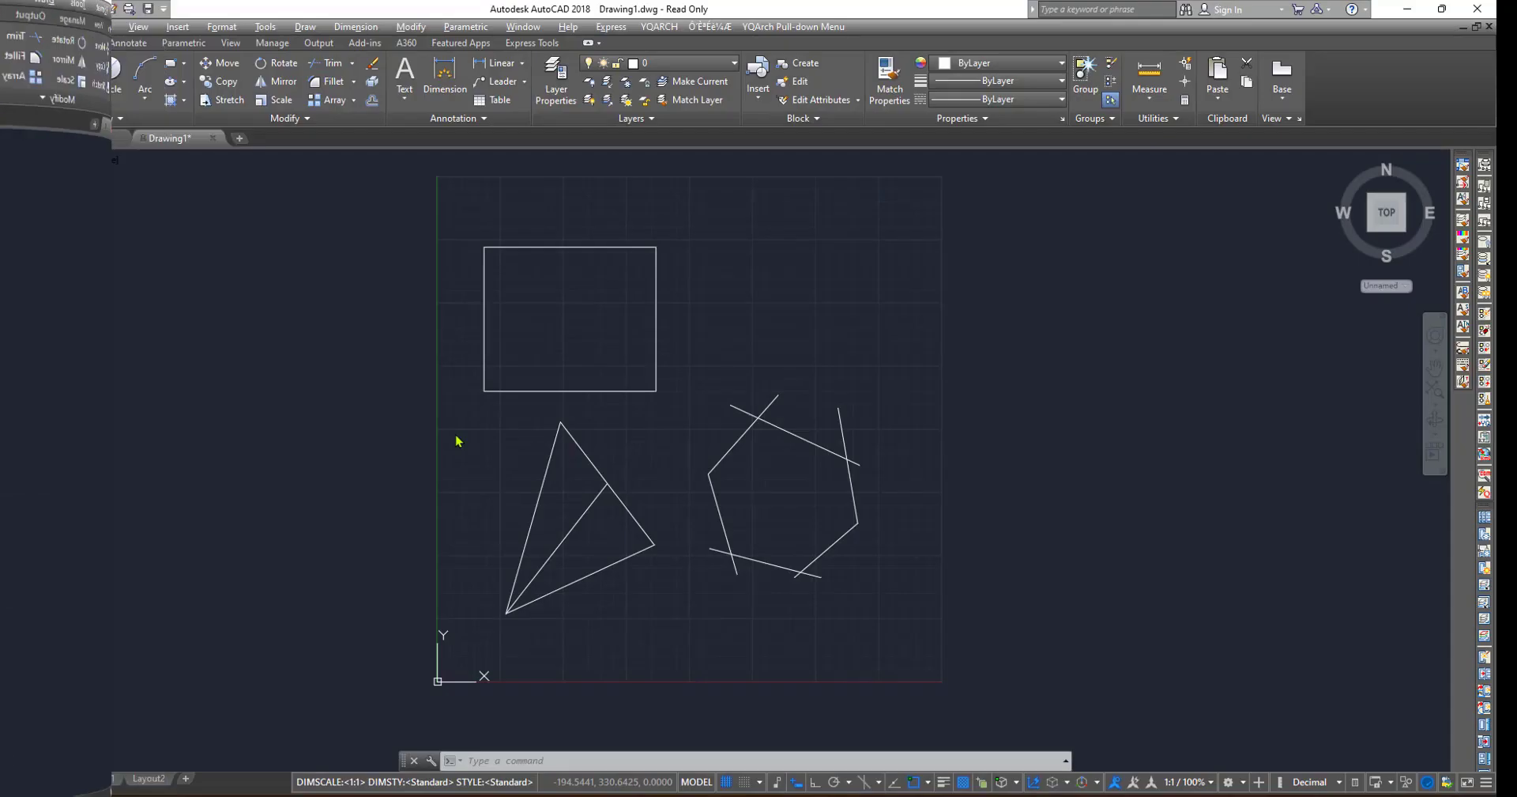
- Bring up the Boundary Creation settings with the BOUNDARY command and close them without creating a boundary
scroll(535, 506, up, 2)
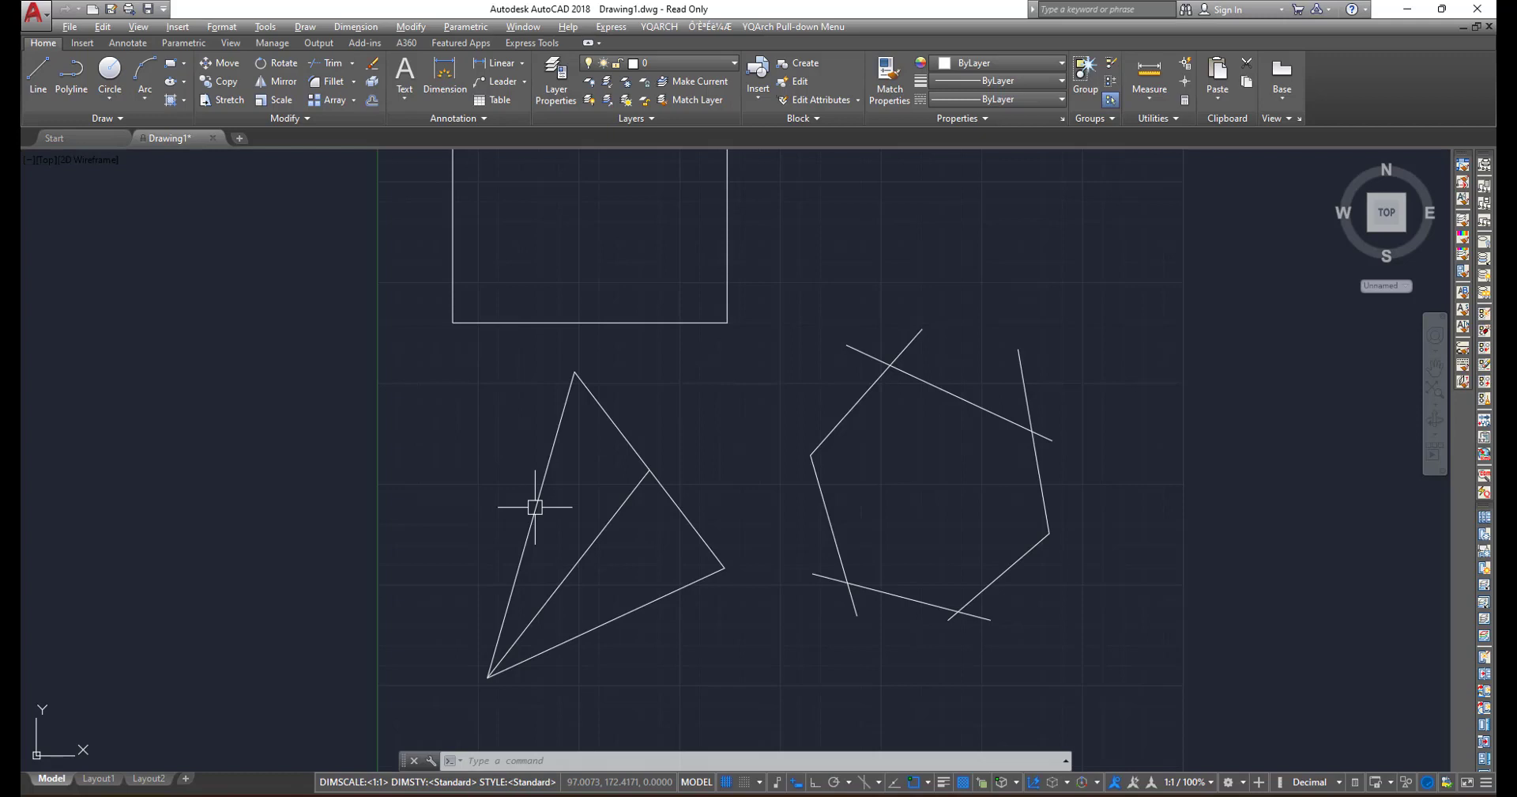
click(301, 28)
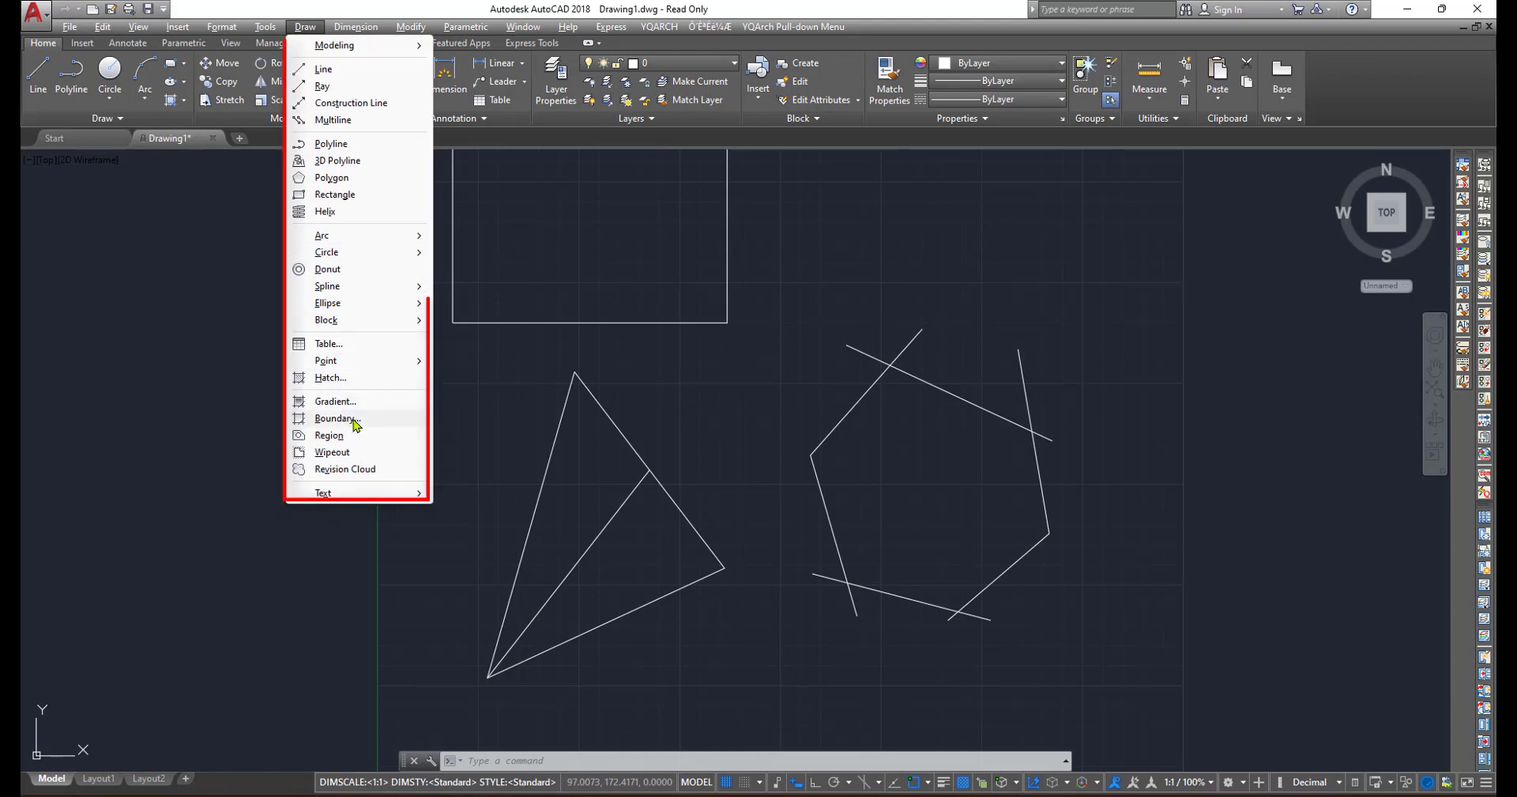
click(478, 411)
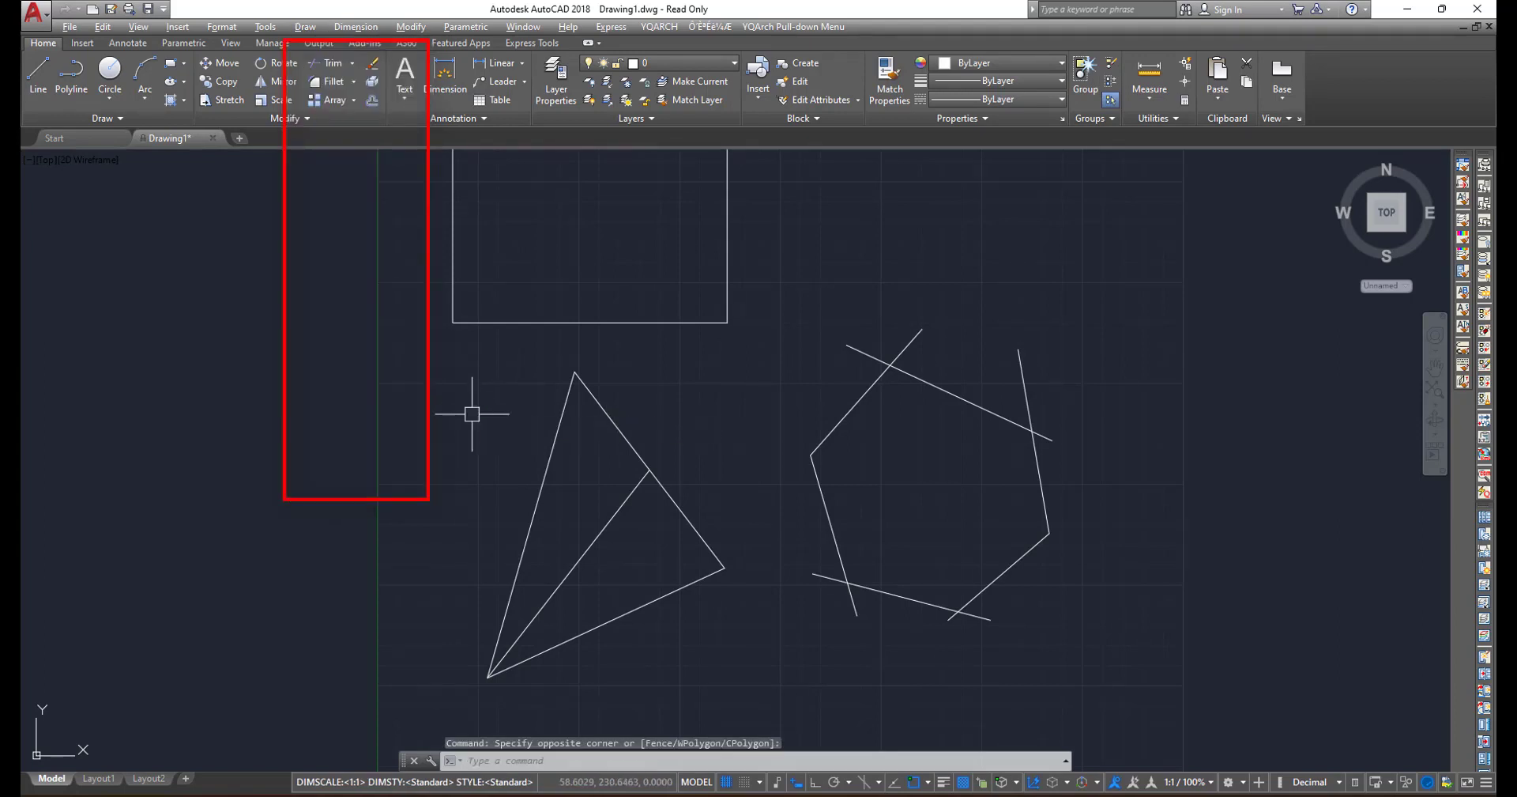
text(bou)
key(Return)
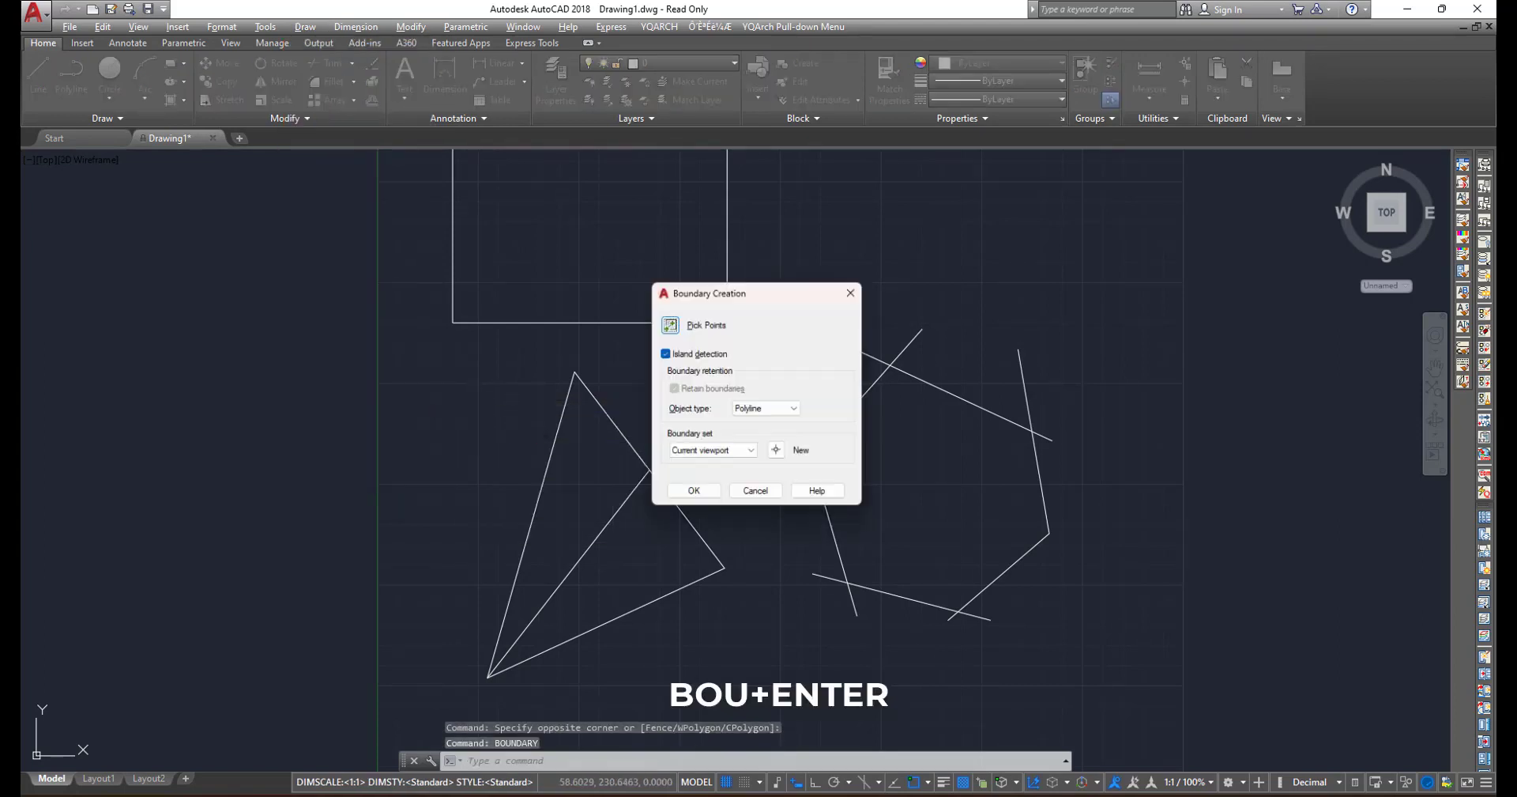
click(857, 291)
- Select the triangle's three sides and its inner line one by one to check that they are separate, and clear the selection
middle_drag(633, 524, 642, 472)
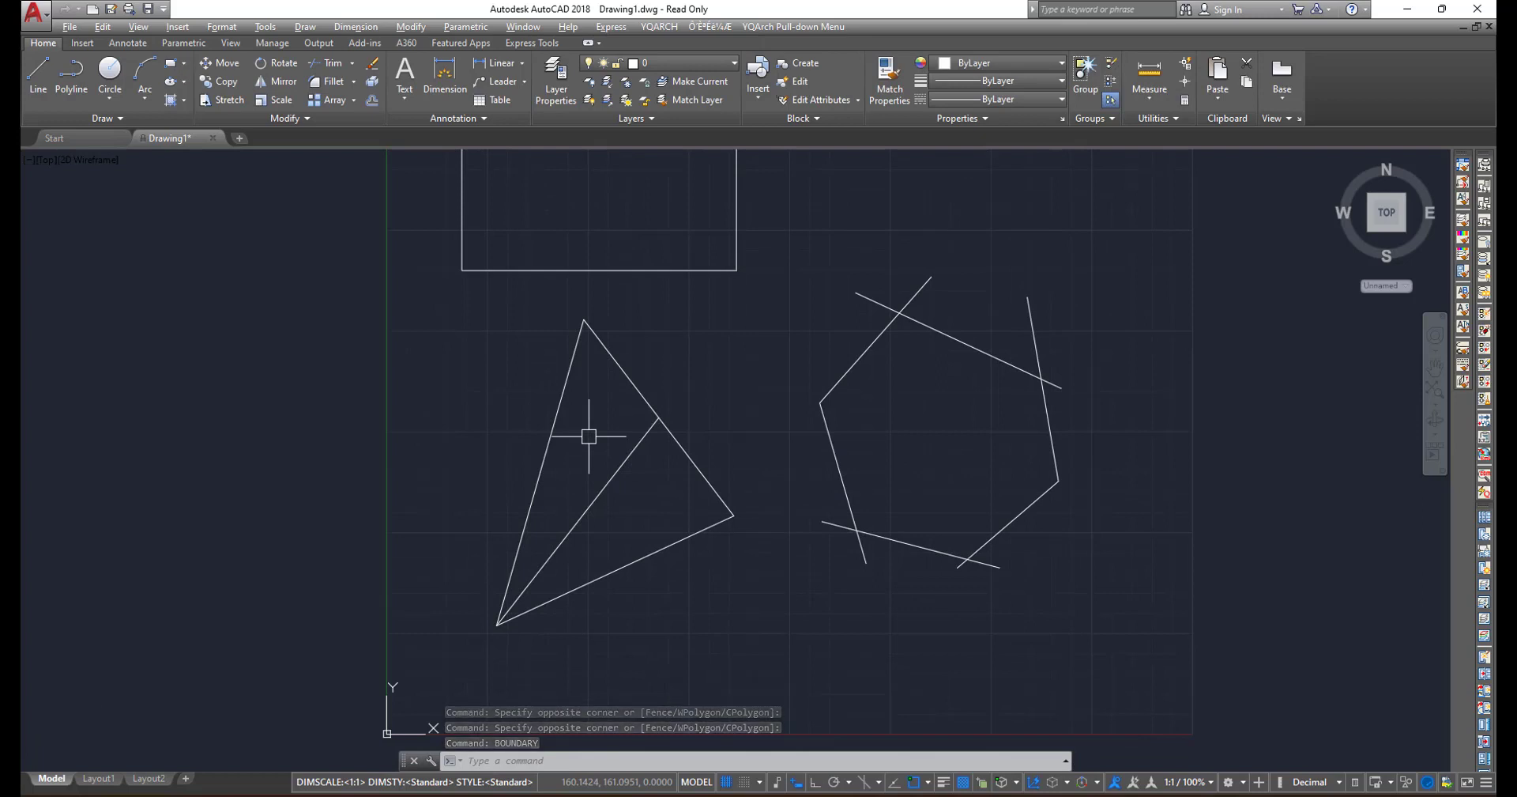
click(546, 451)
click(671, 543)
click(678, 441)
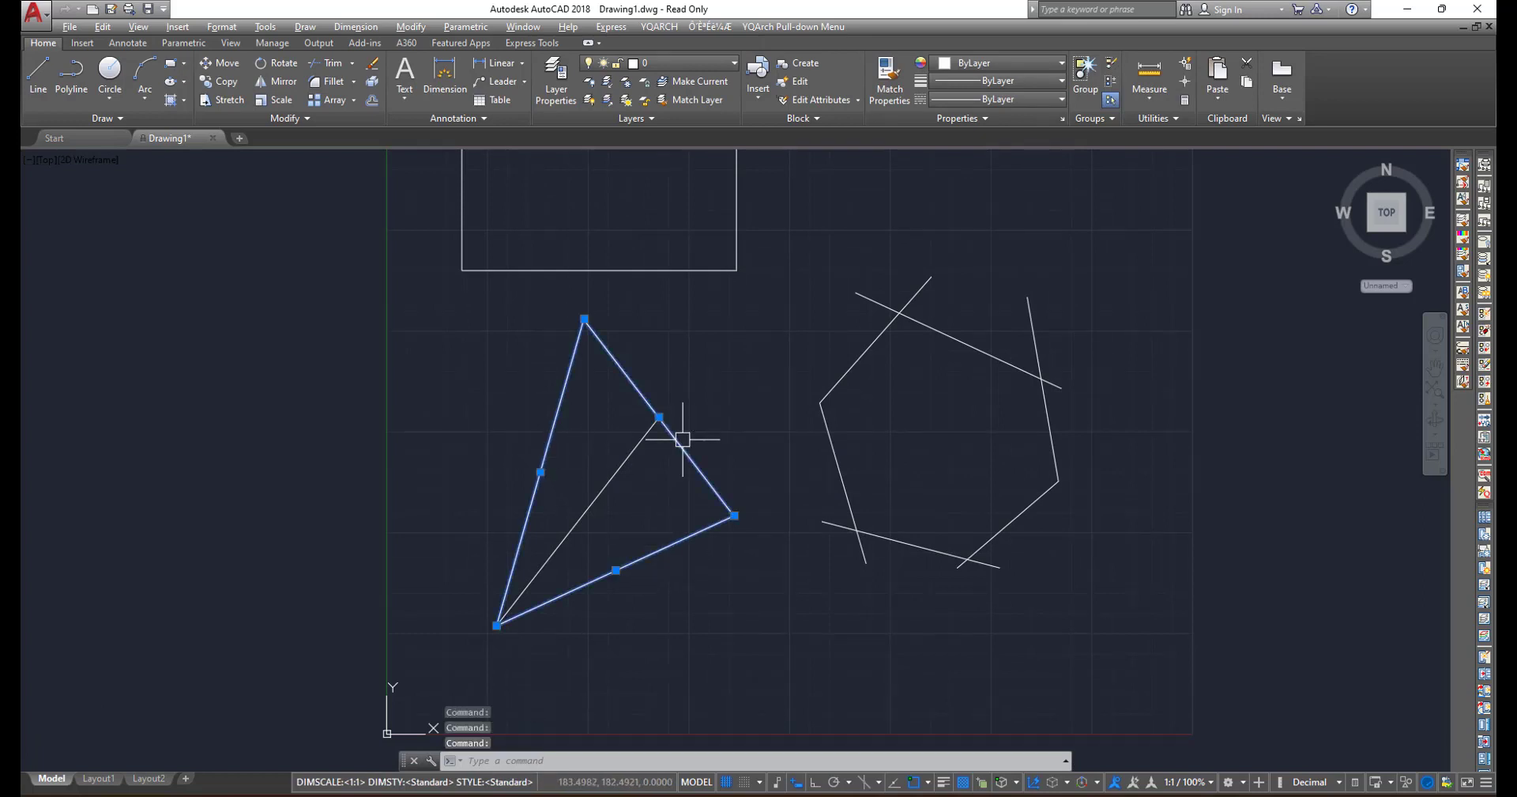
click(631, 476)
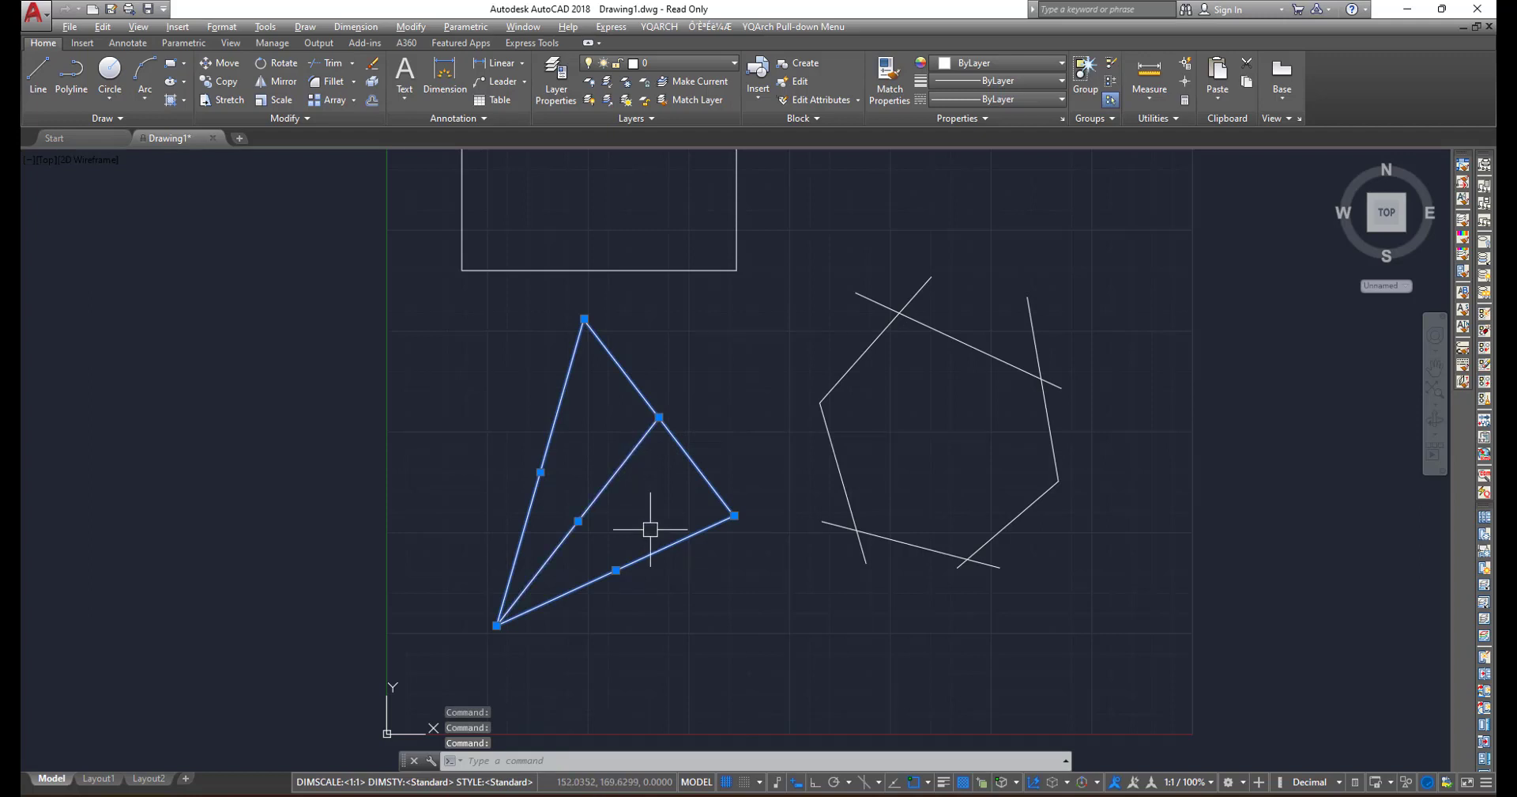
key(Escape)
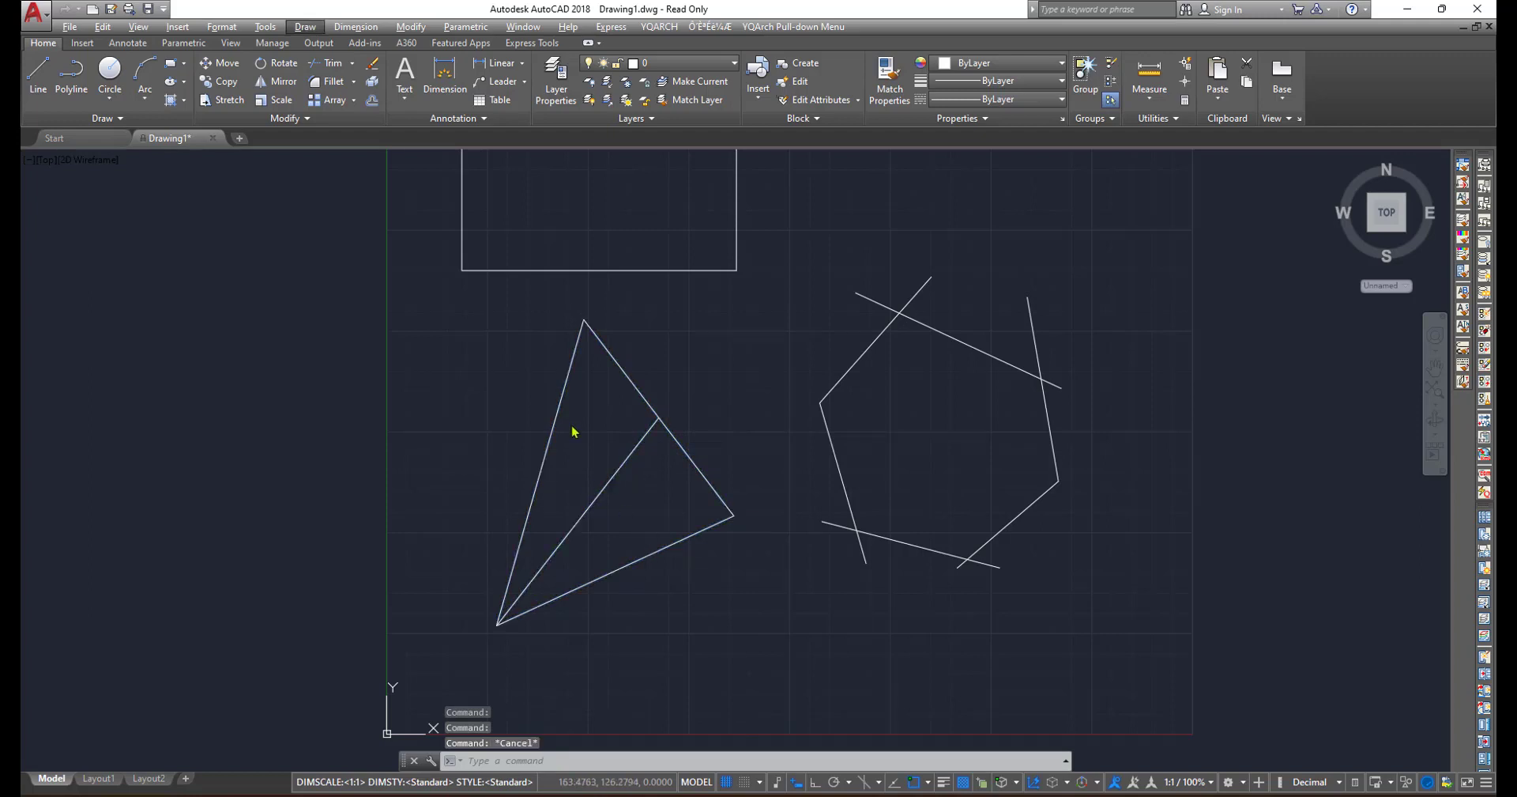
- Try erasing the triangle's upper-right side, and undo the erasure
click(452, 425)
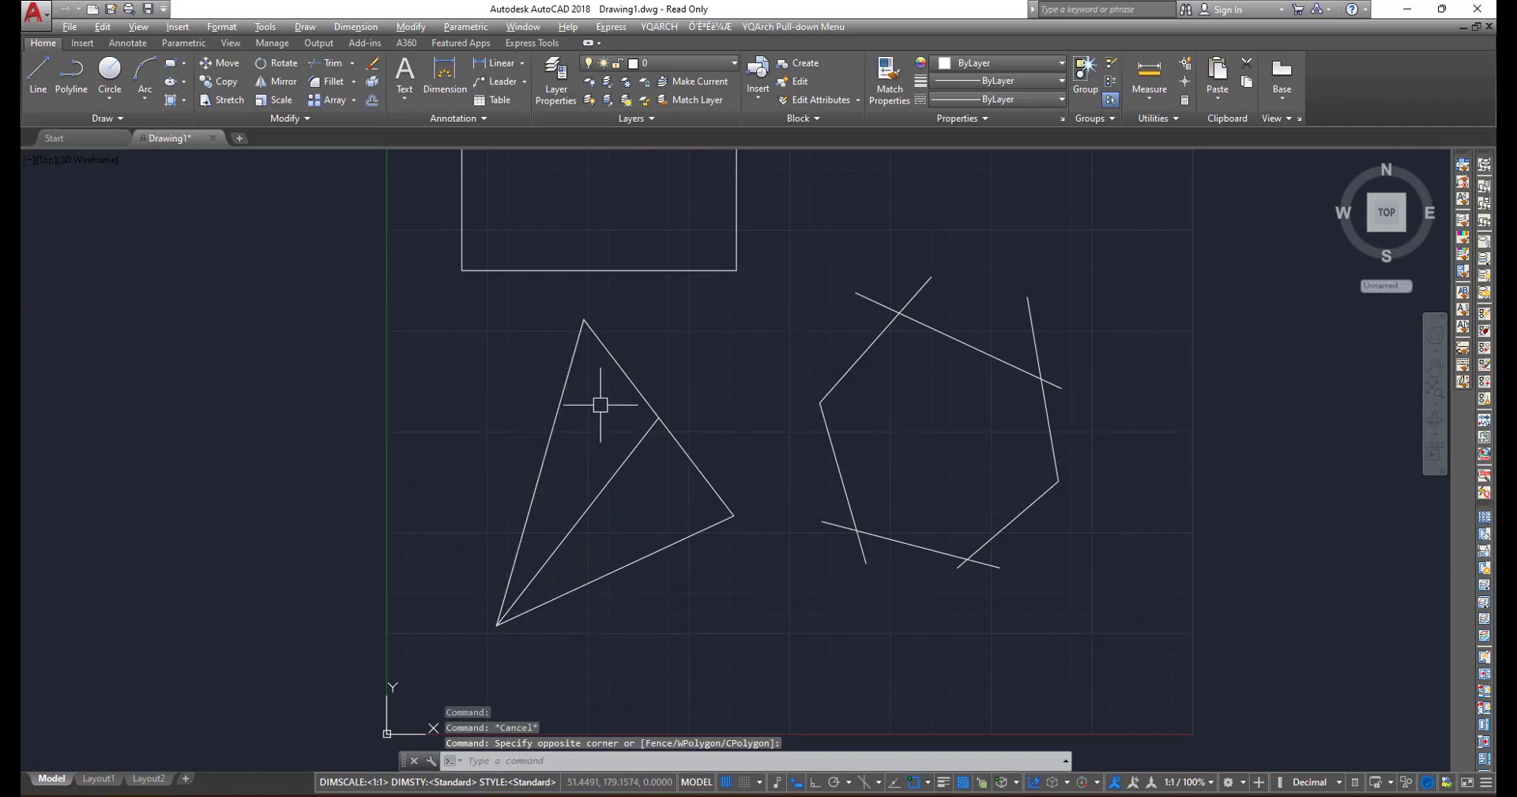
click(632, 383)
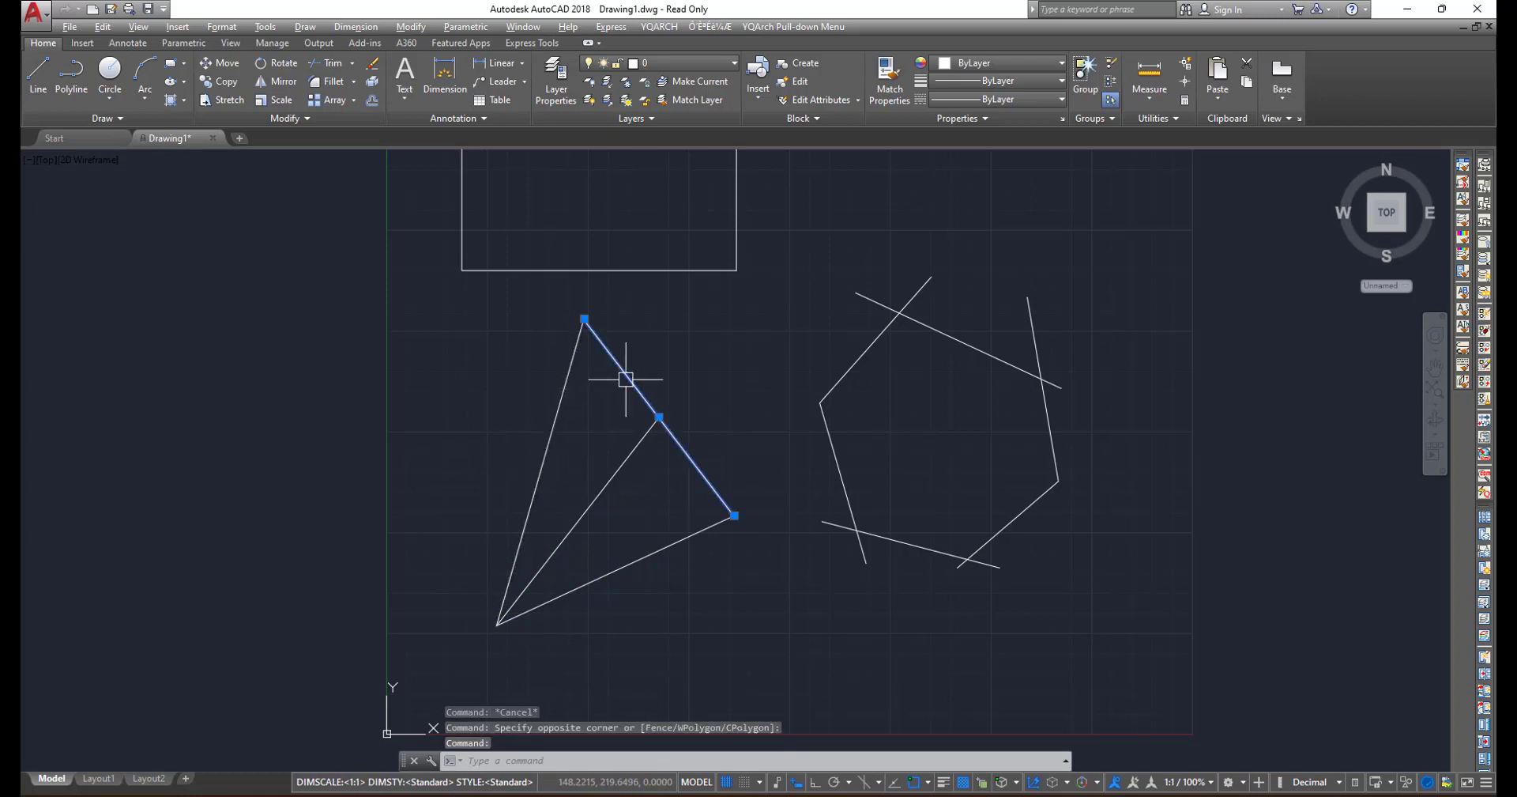
key(Delete)
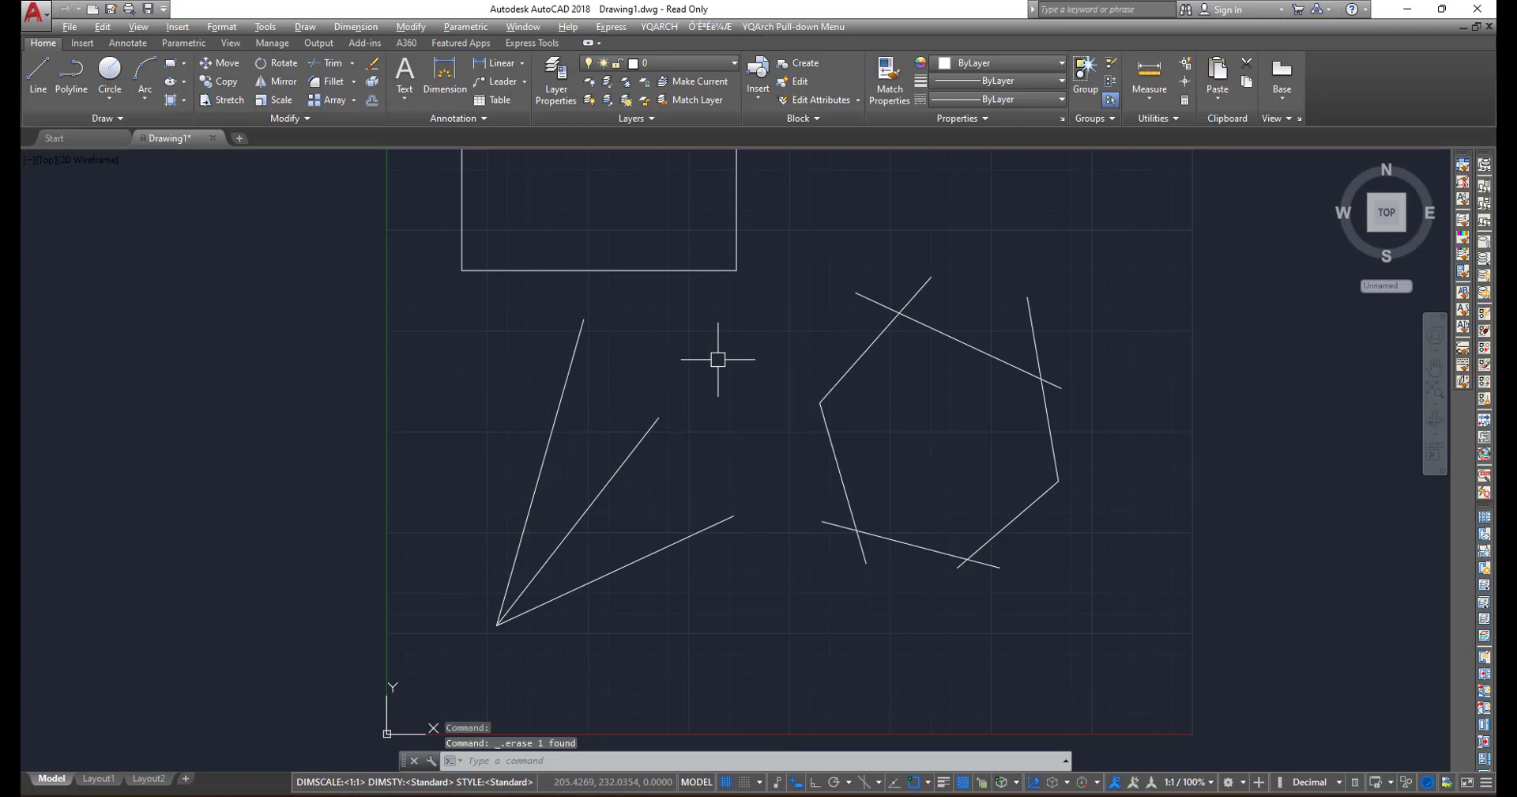
key(ctrl+z)
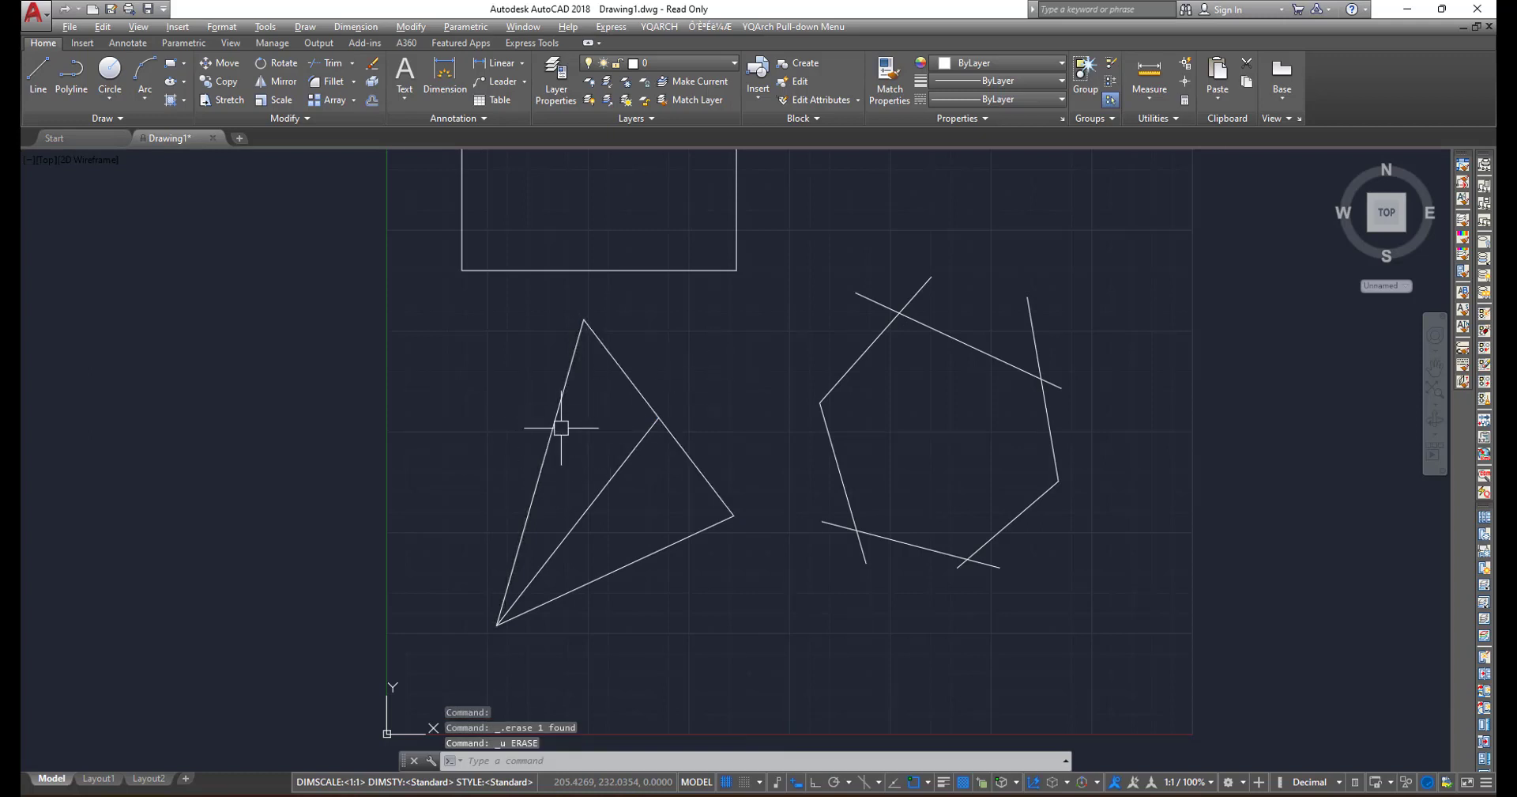
- Create a polyline boundary from the area enclosed by the triangle's left side and its inner line
text(BOU)
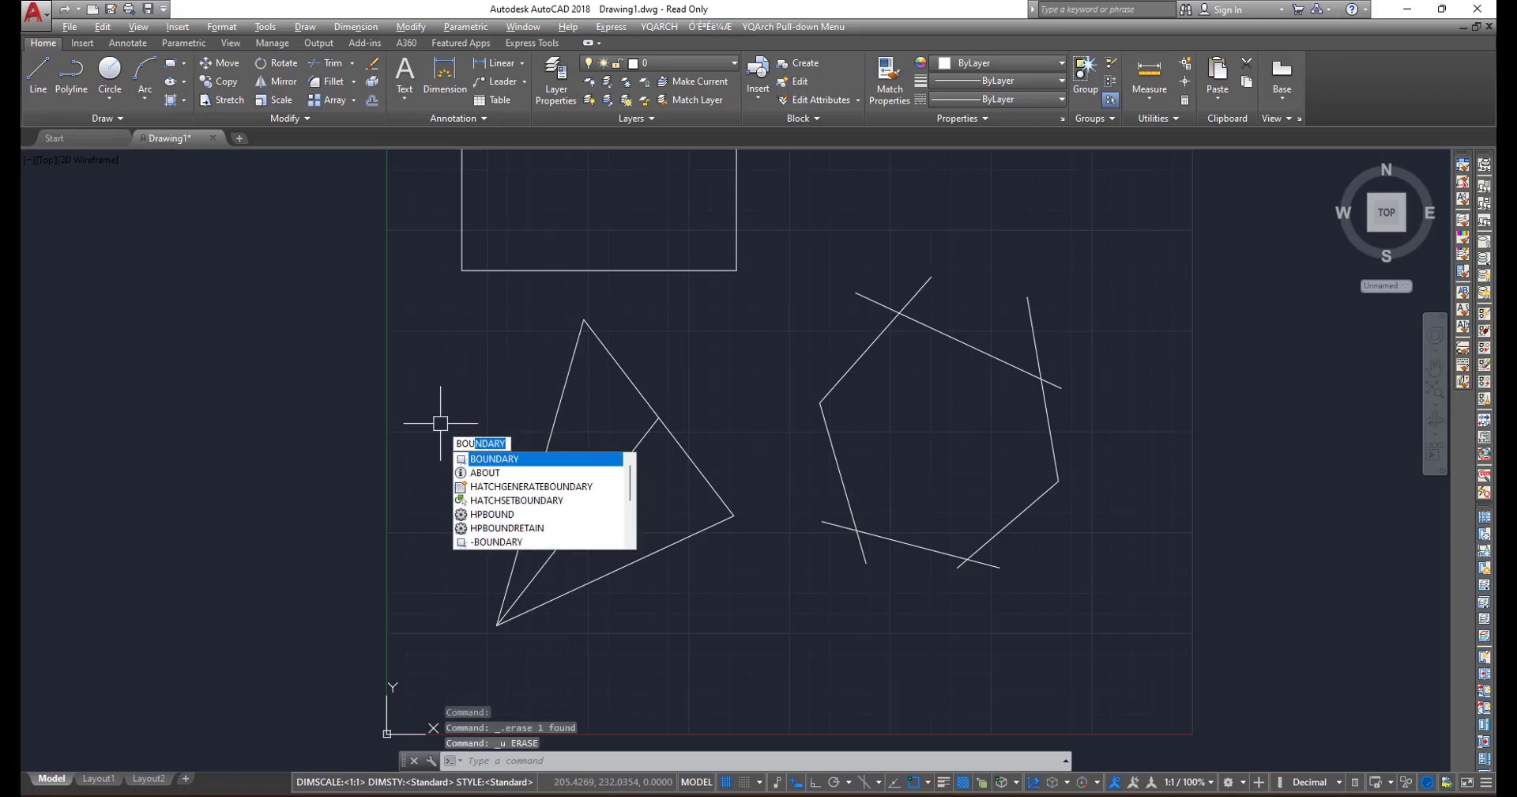
key(Return)
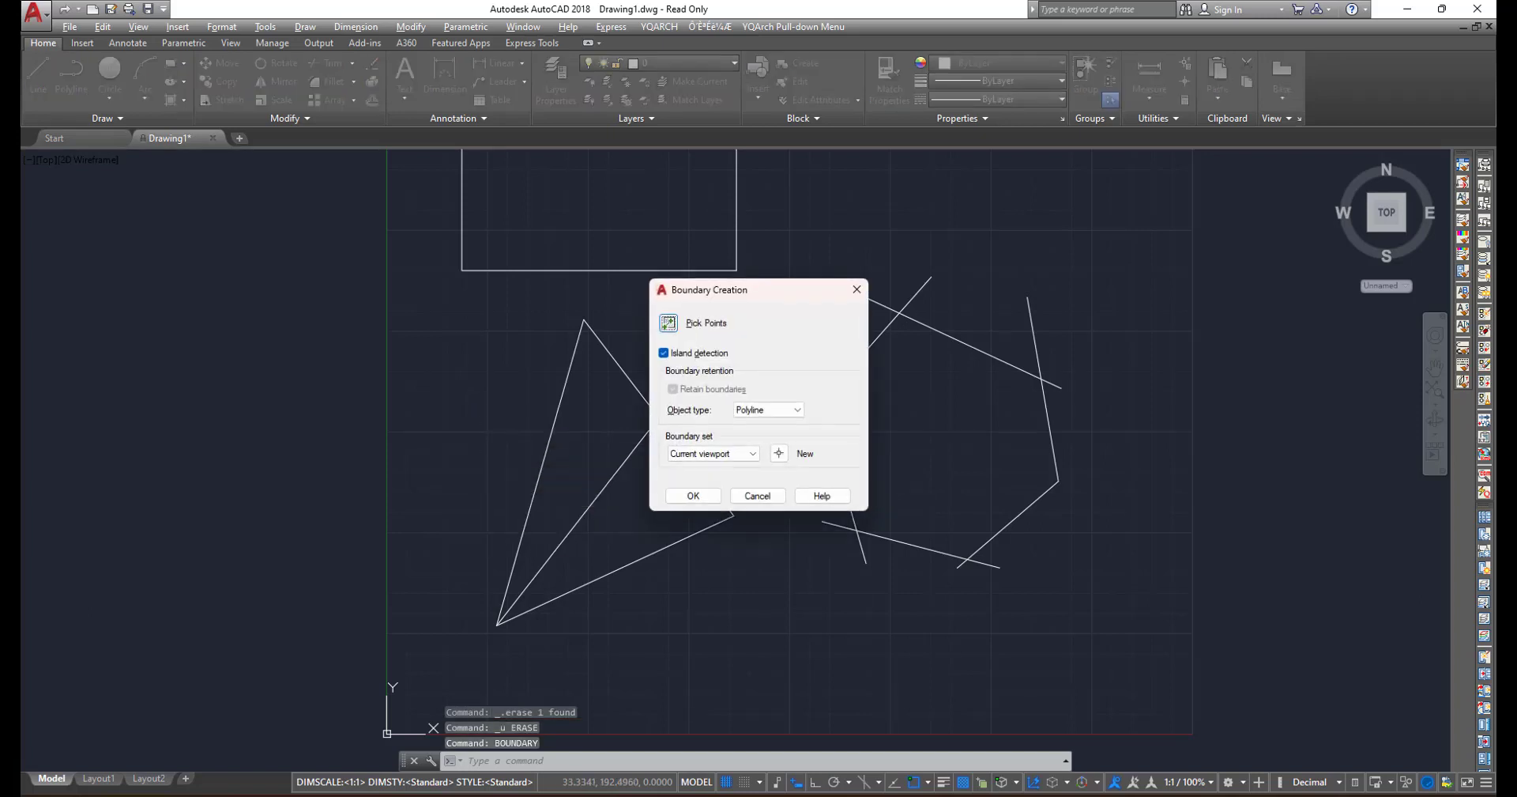
click(668, 324)
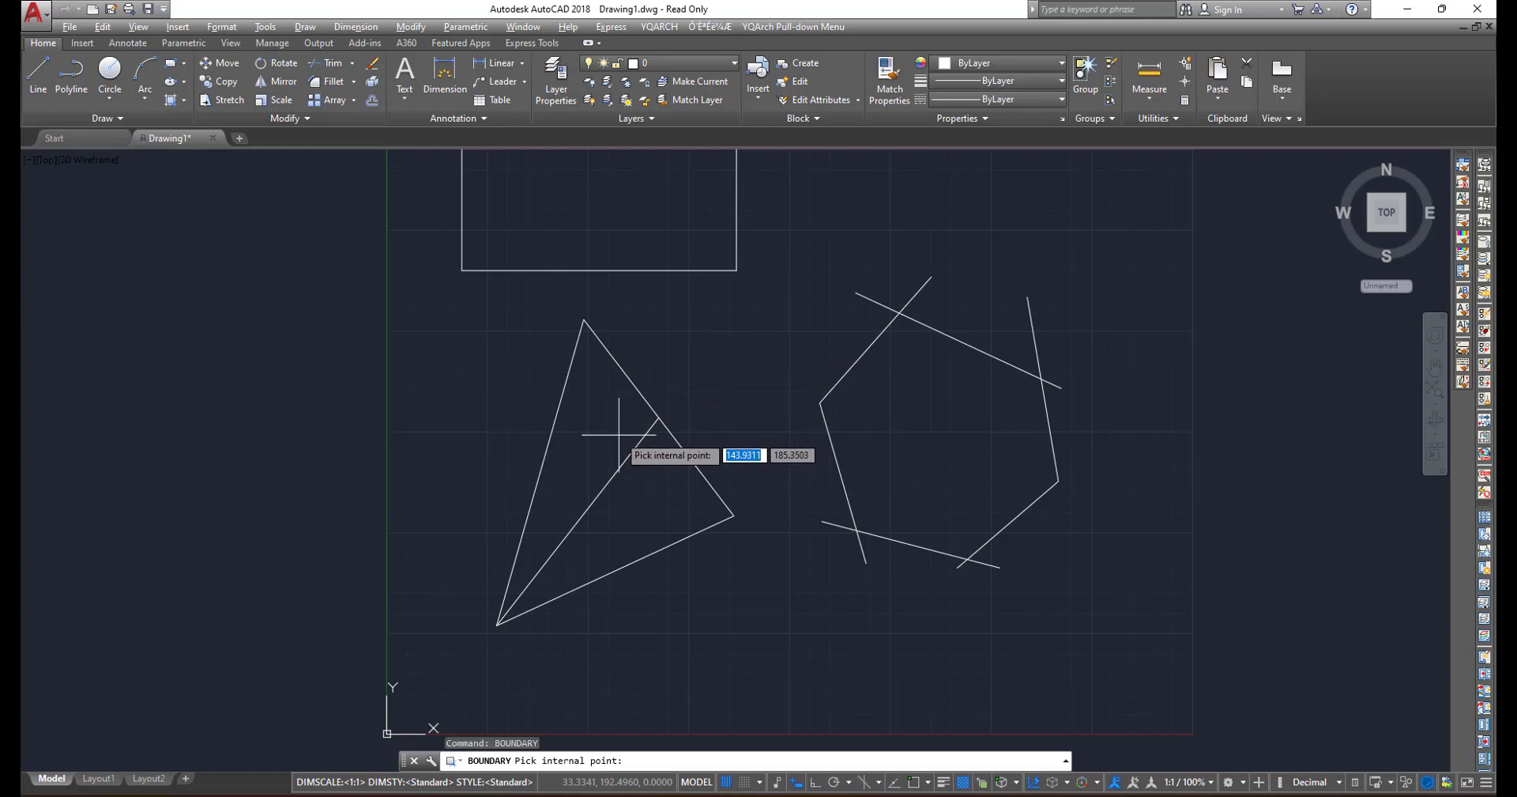
click(611, 418)
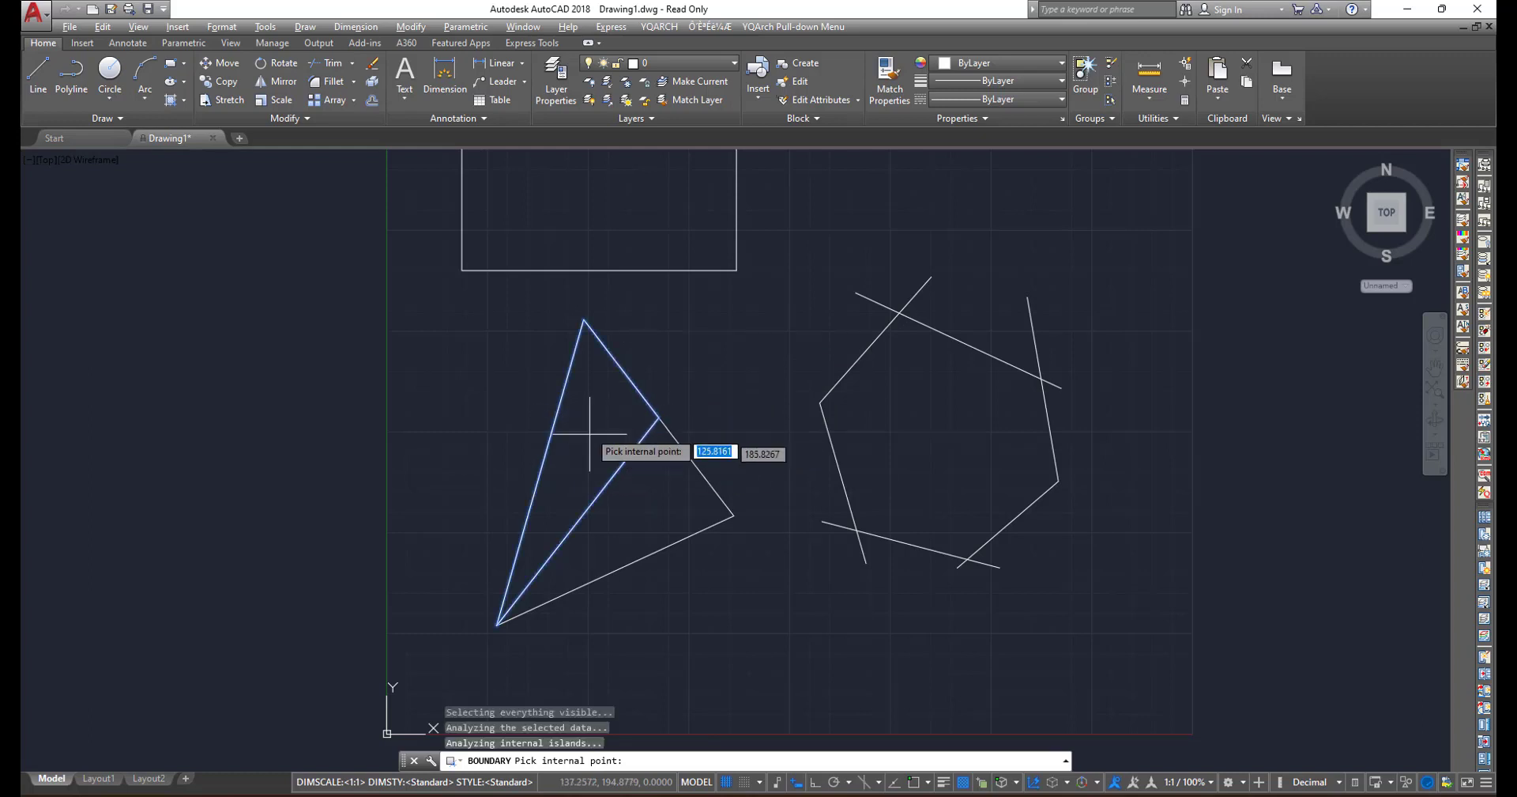
key(Return)
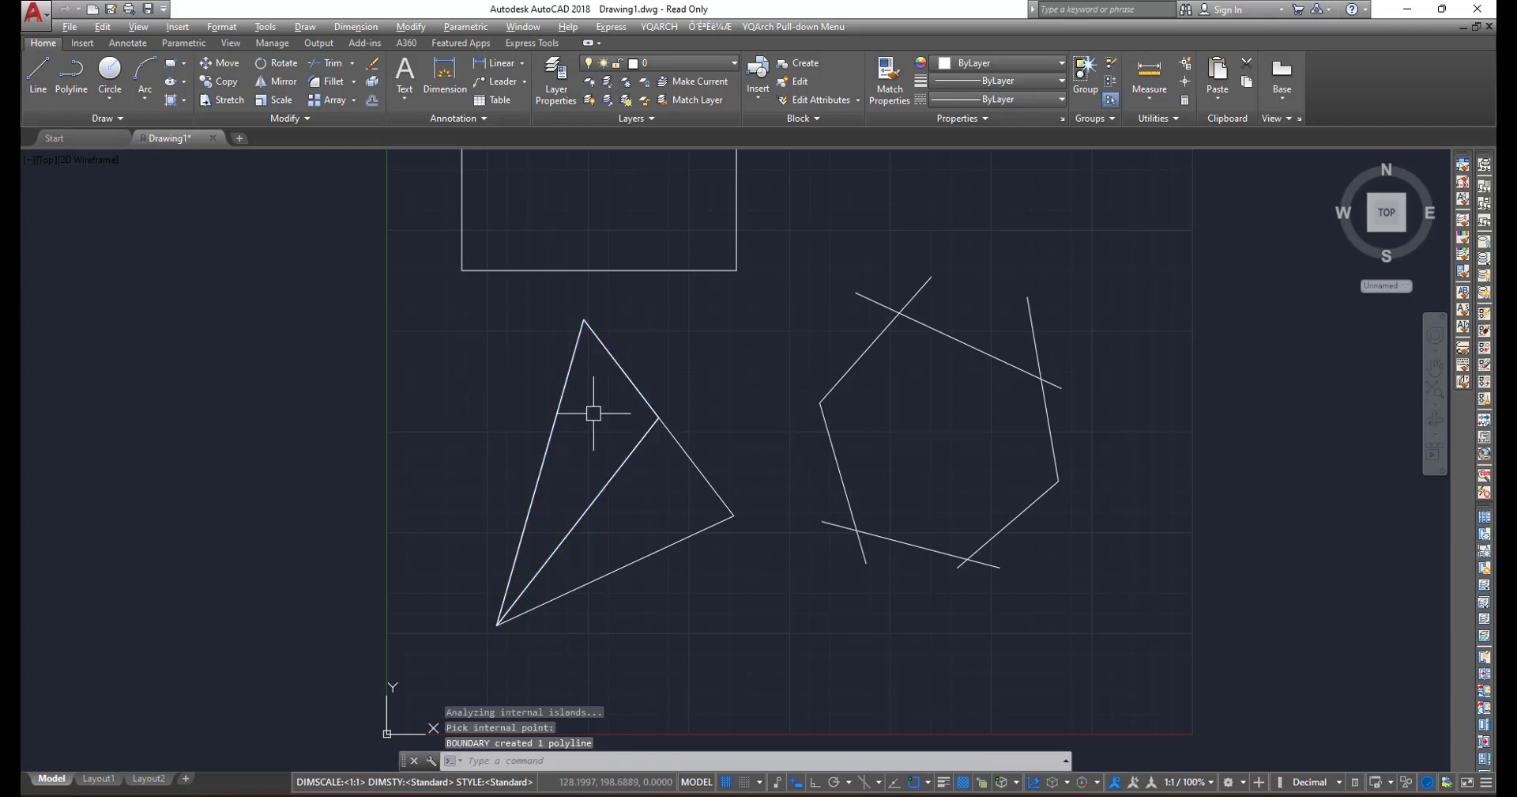
- Move the new triangular boundary polyline by its top vertex to the empty space left of the original triangle
click(566, 392)
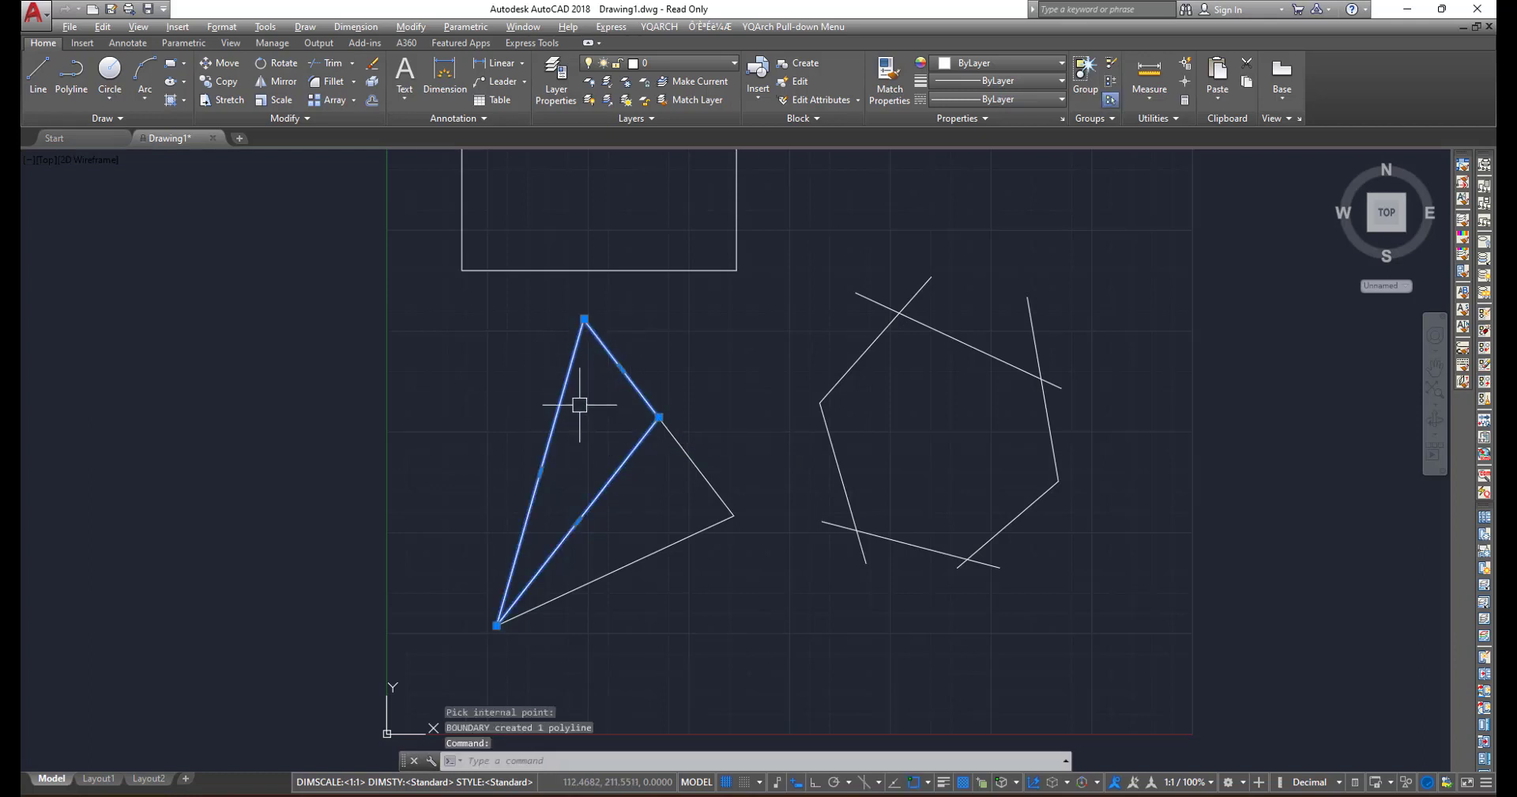
text(m)
key(Return)
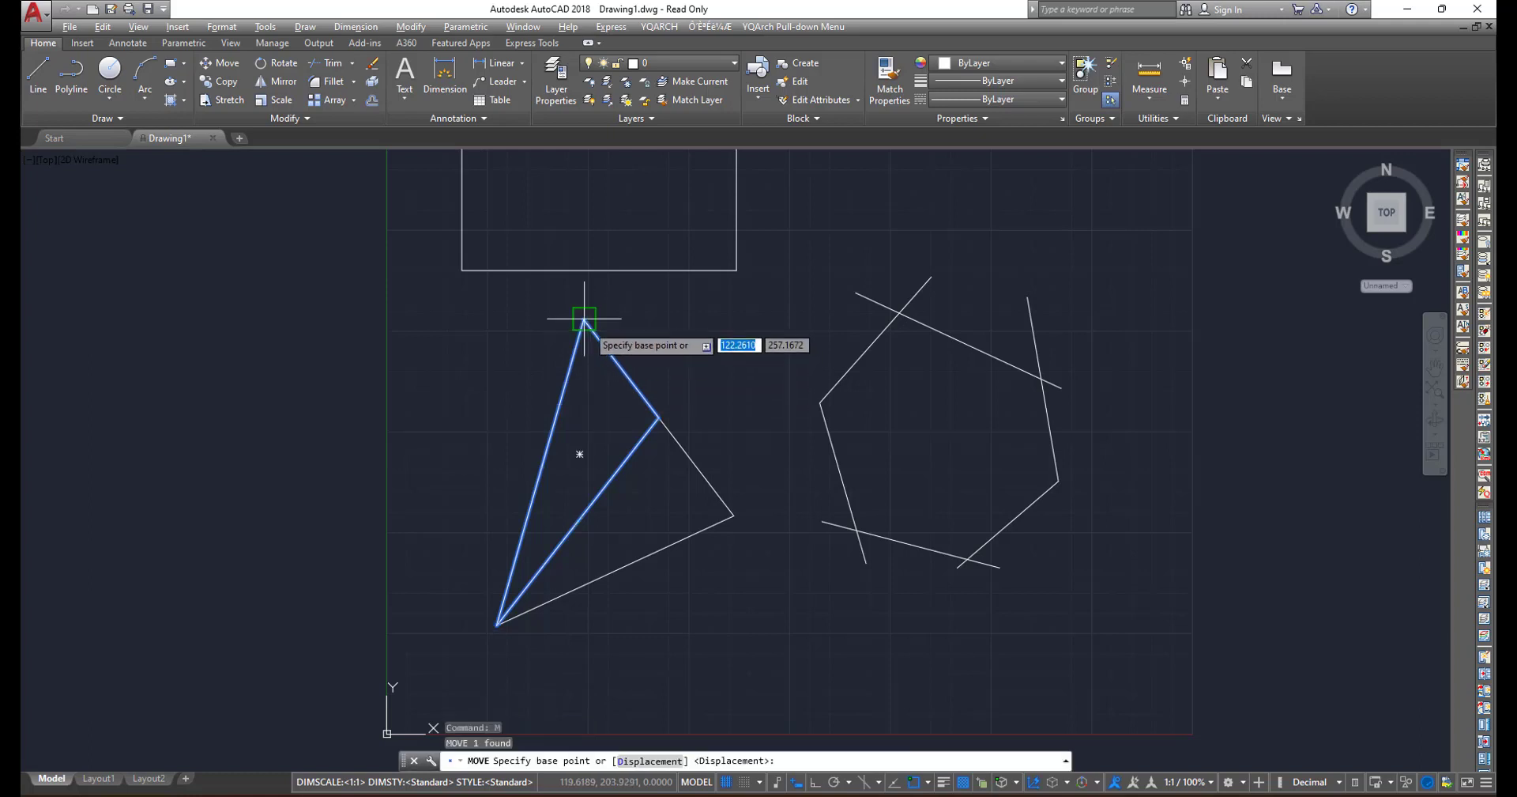
click(584, 319)
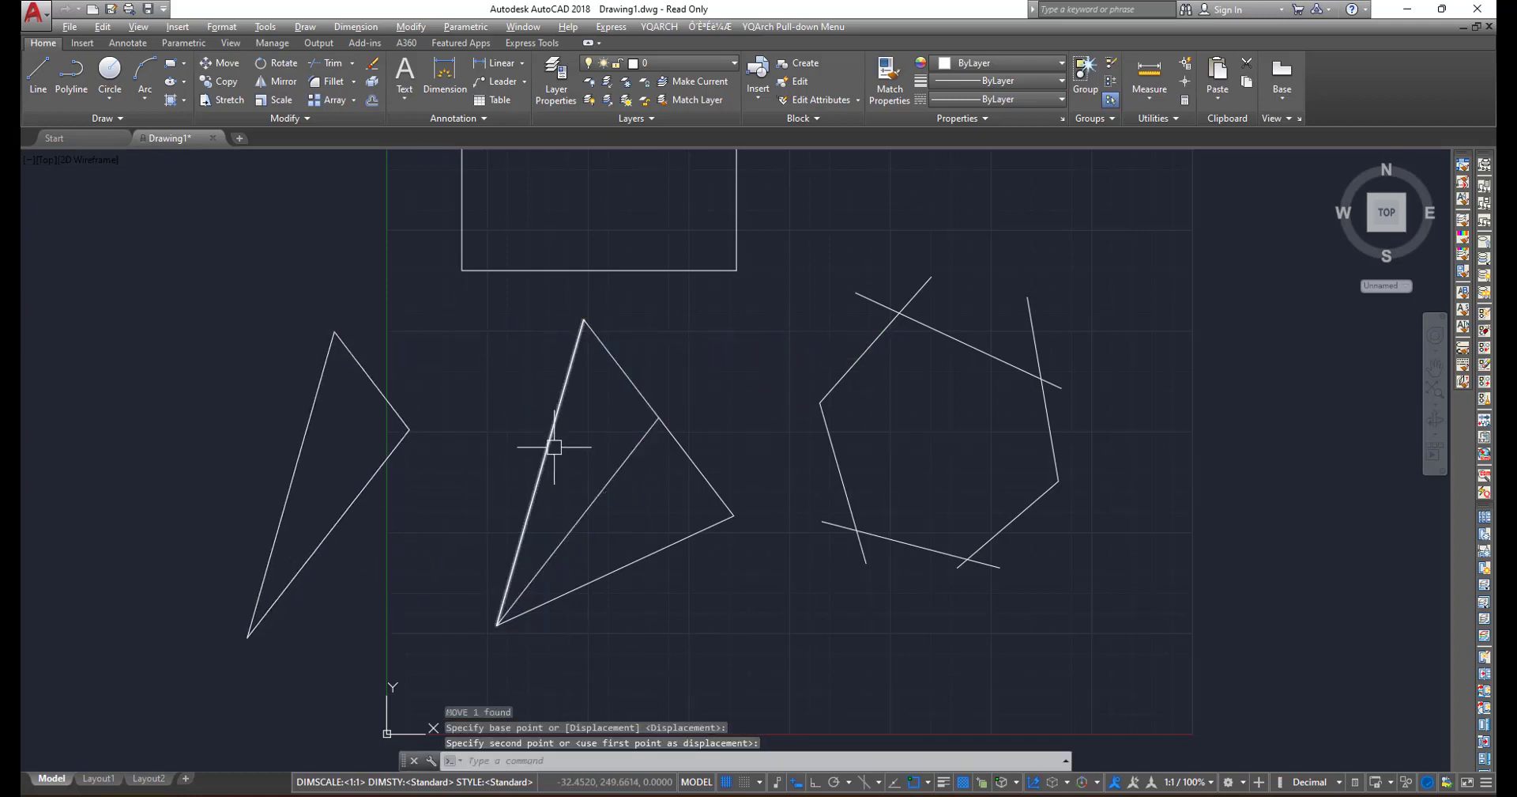
- Try to measure the area inside the crossing hexagon lines with the AREA command by picking its corners one by one
scroll(552, 467, down, 1)
scroll(763, 466, up, 2)
middle_drag(763, 453, 714, 495)
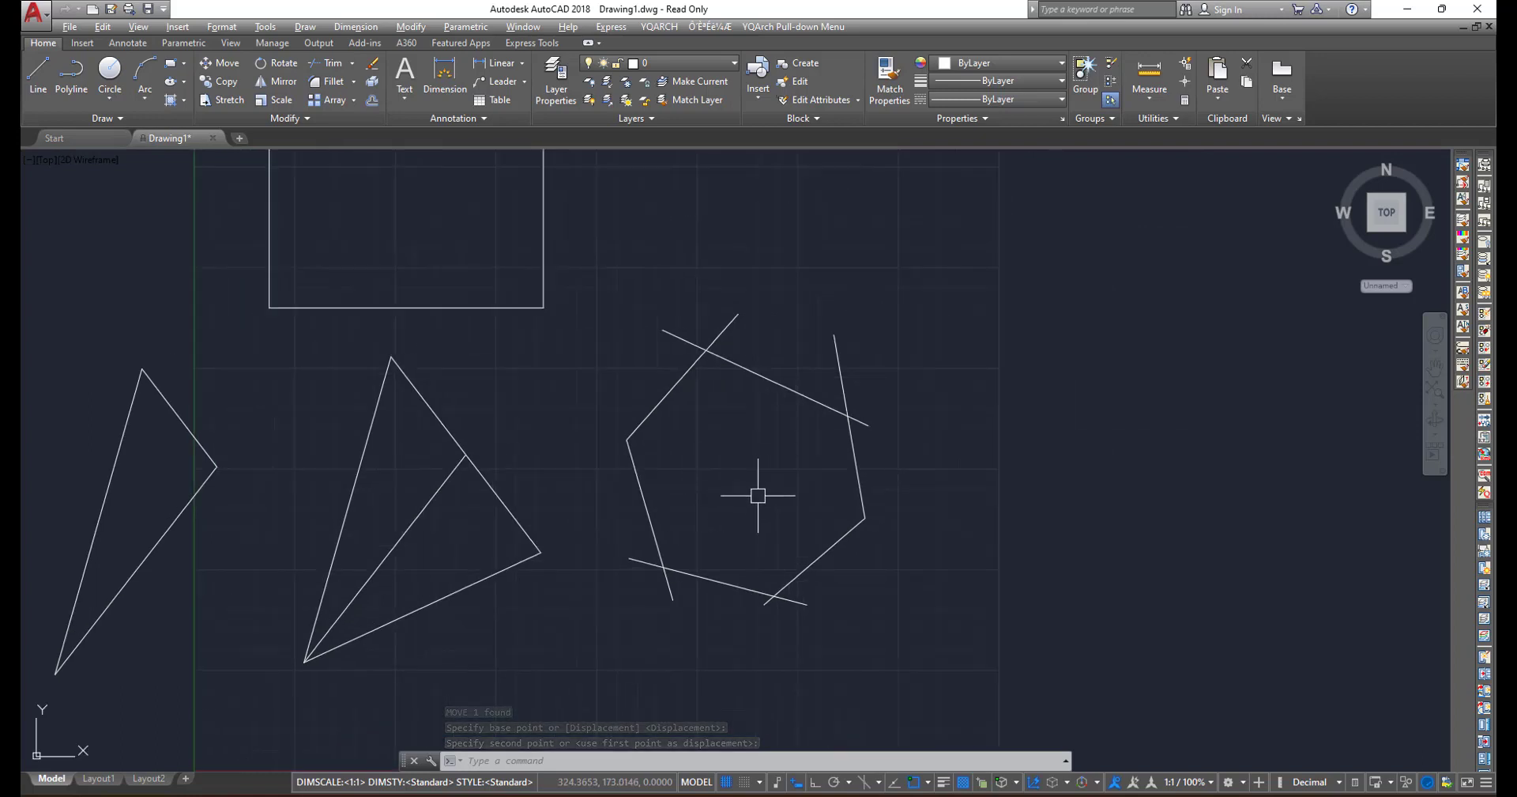
scroll(758, 495, up, 2)
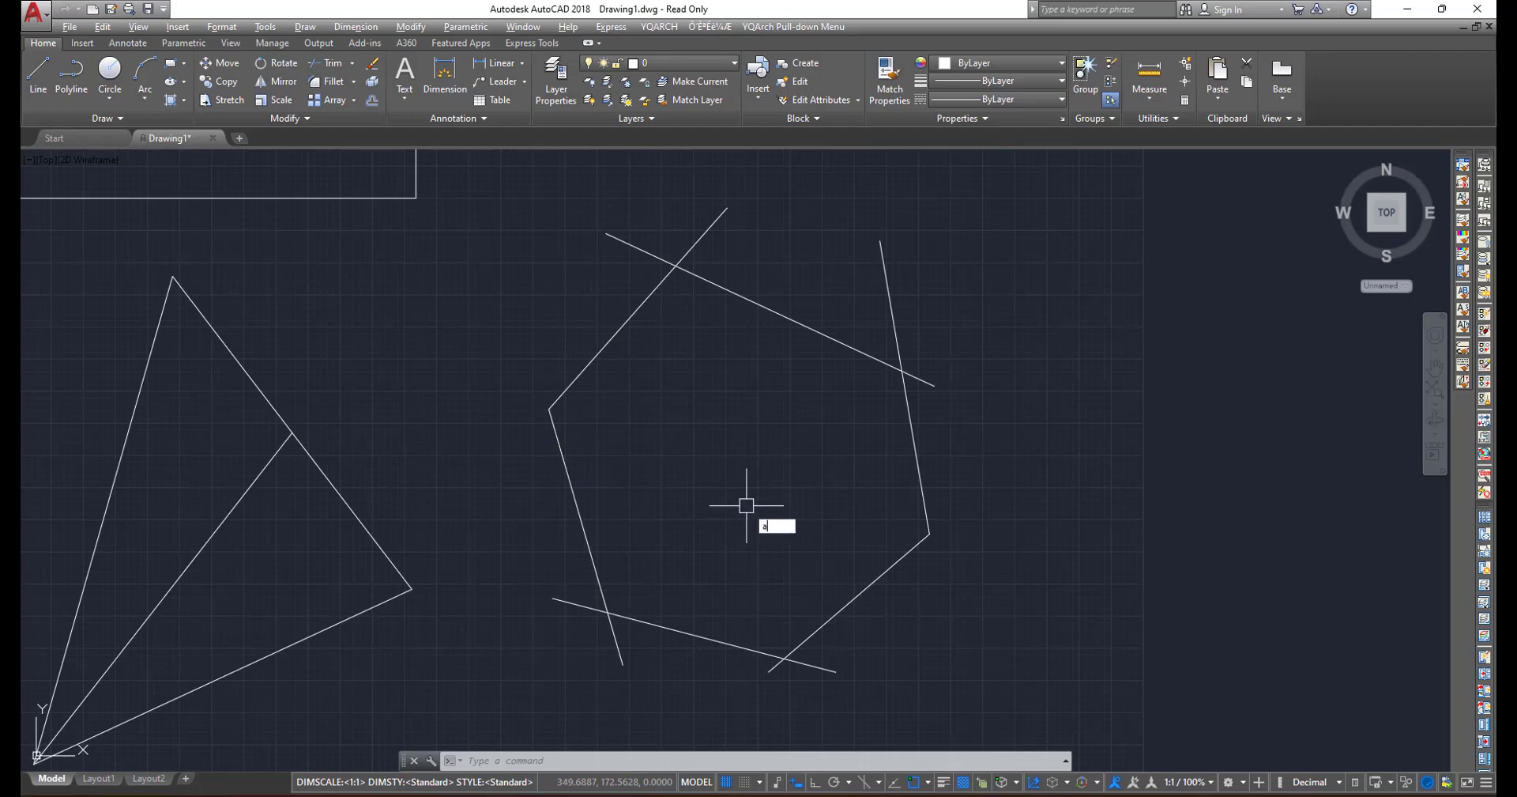
text(AA)
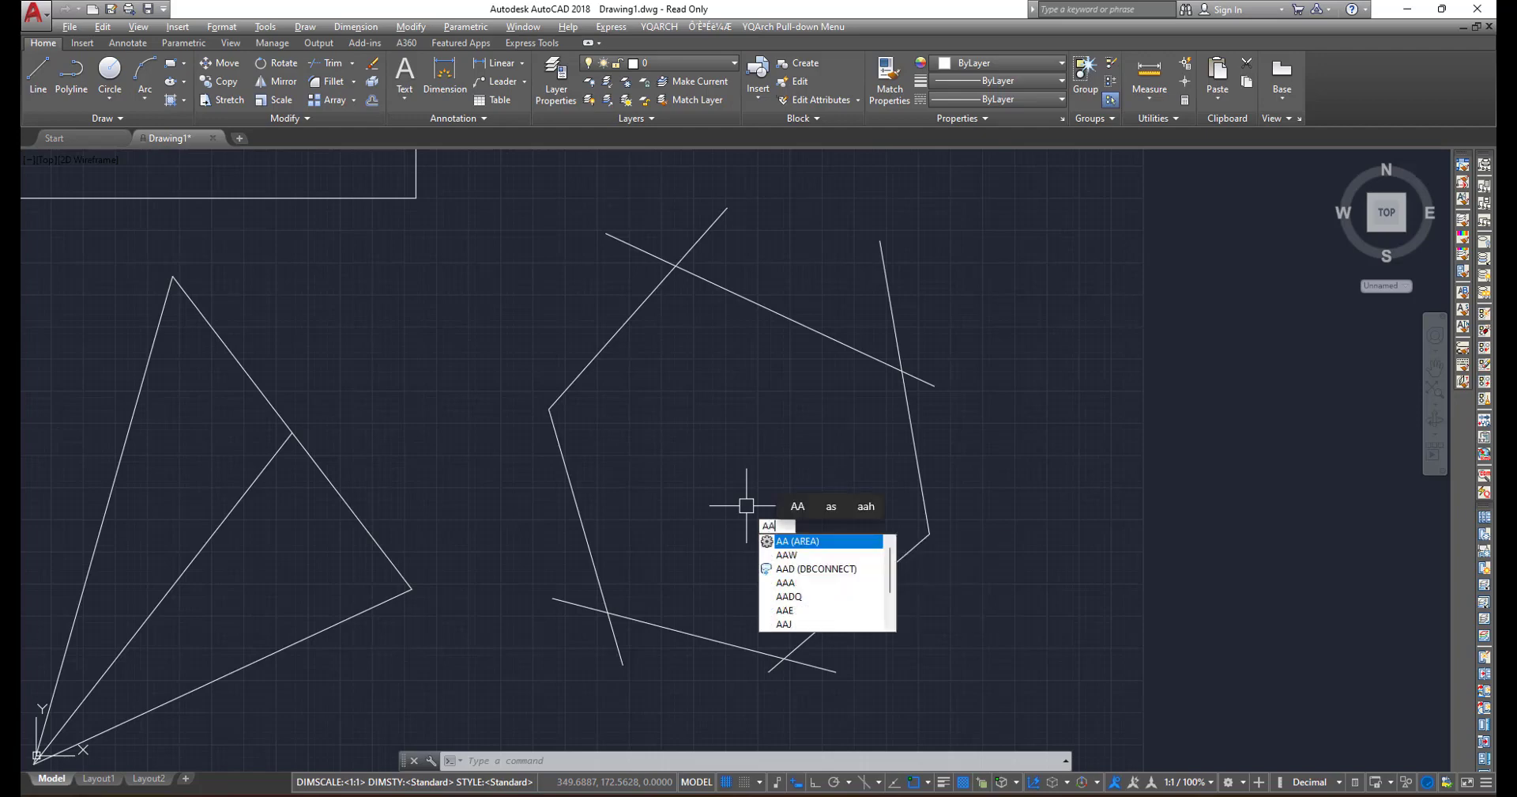
key(Return)
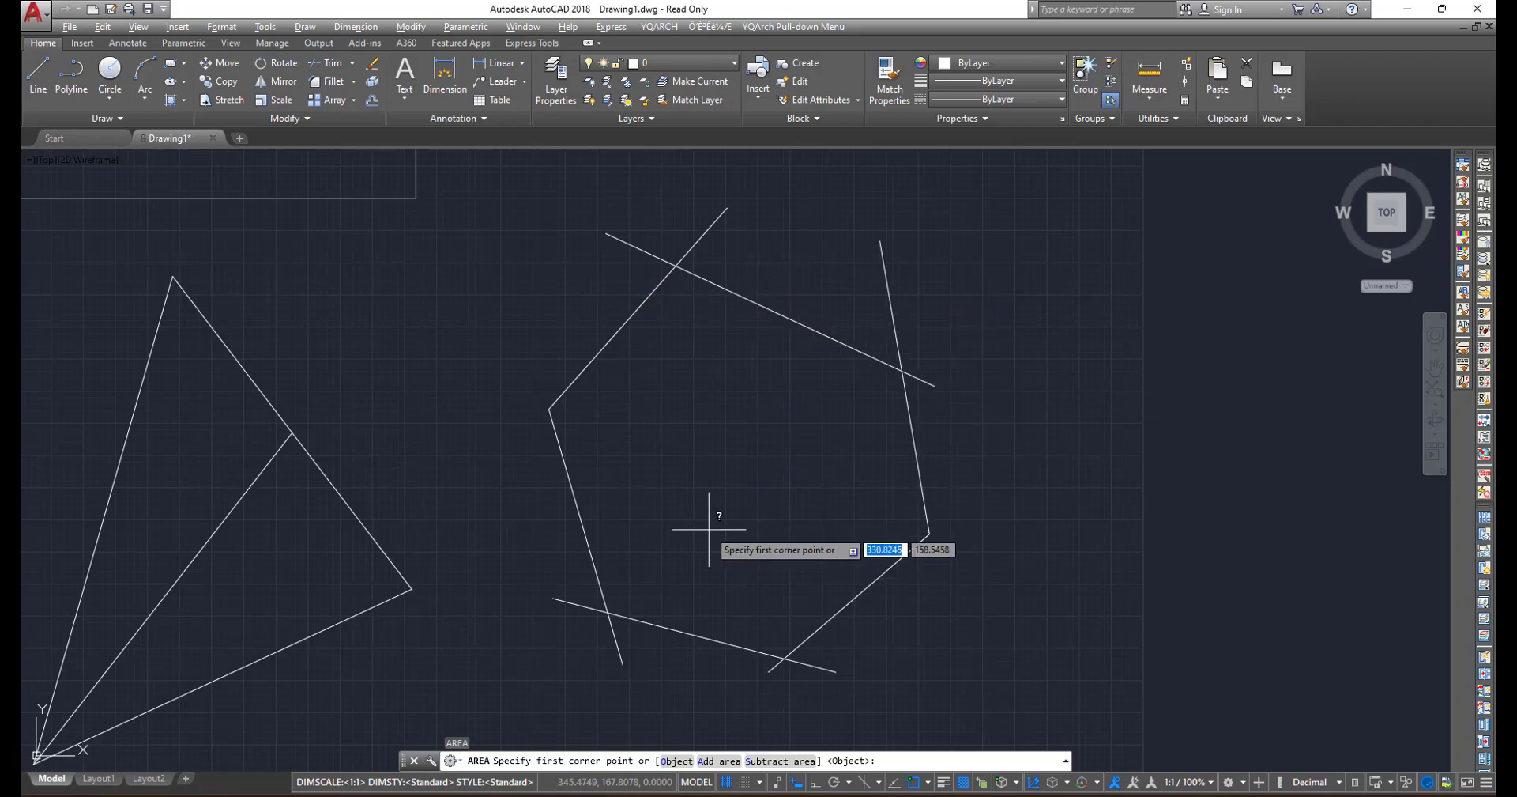
click(607, 612)
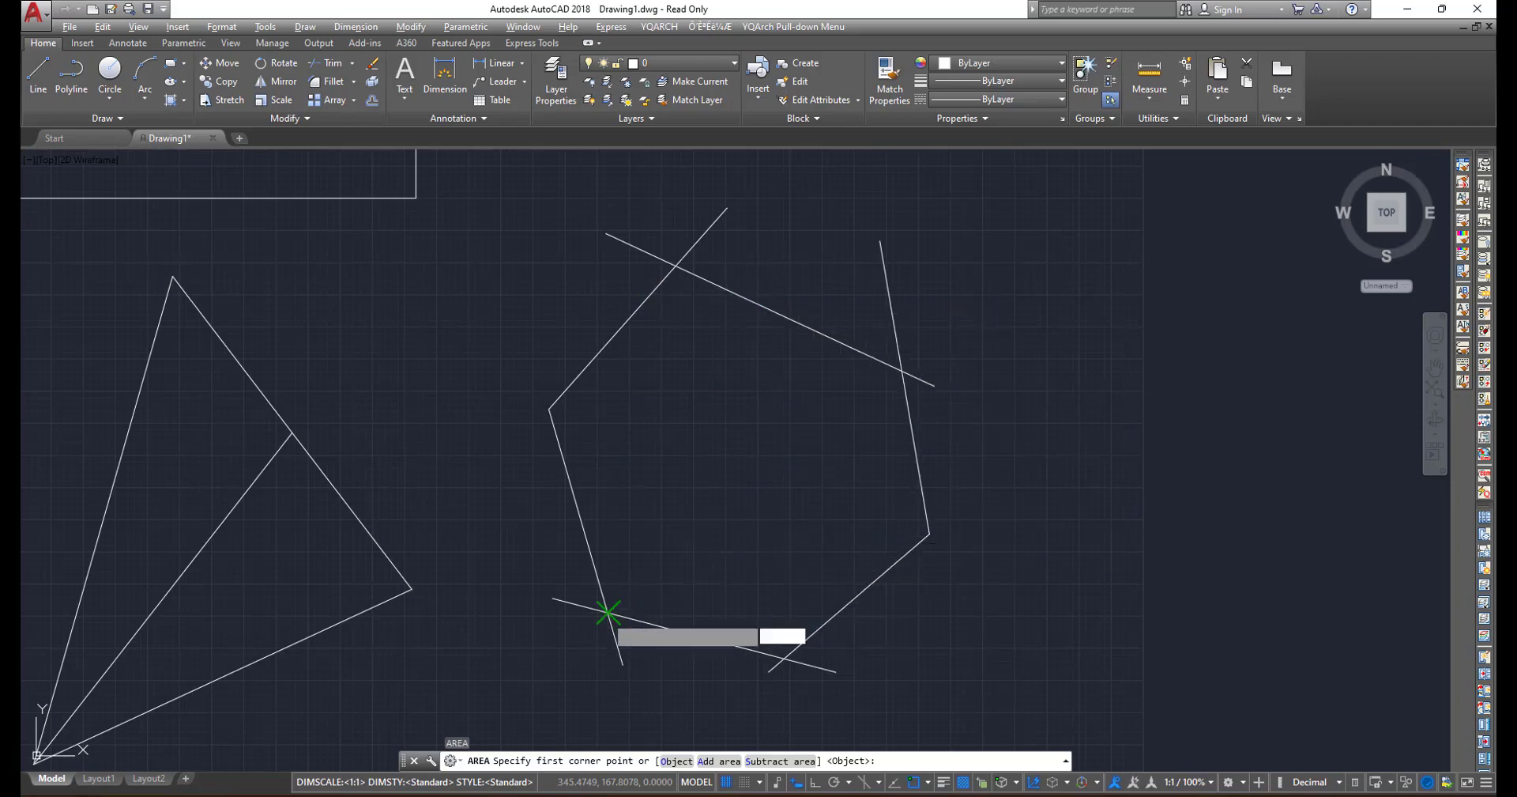
click(785, 656)
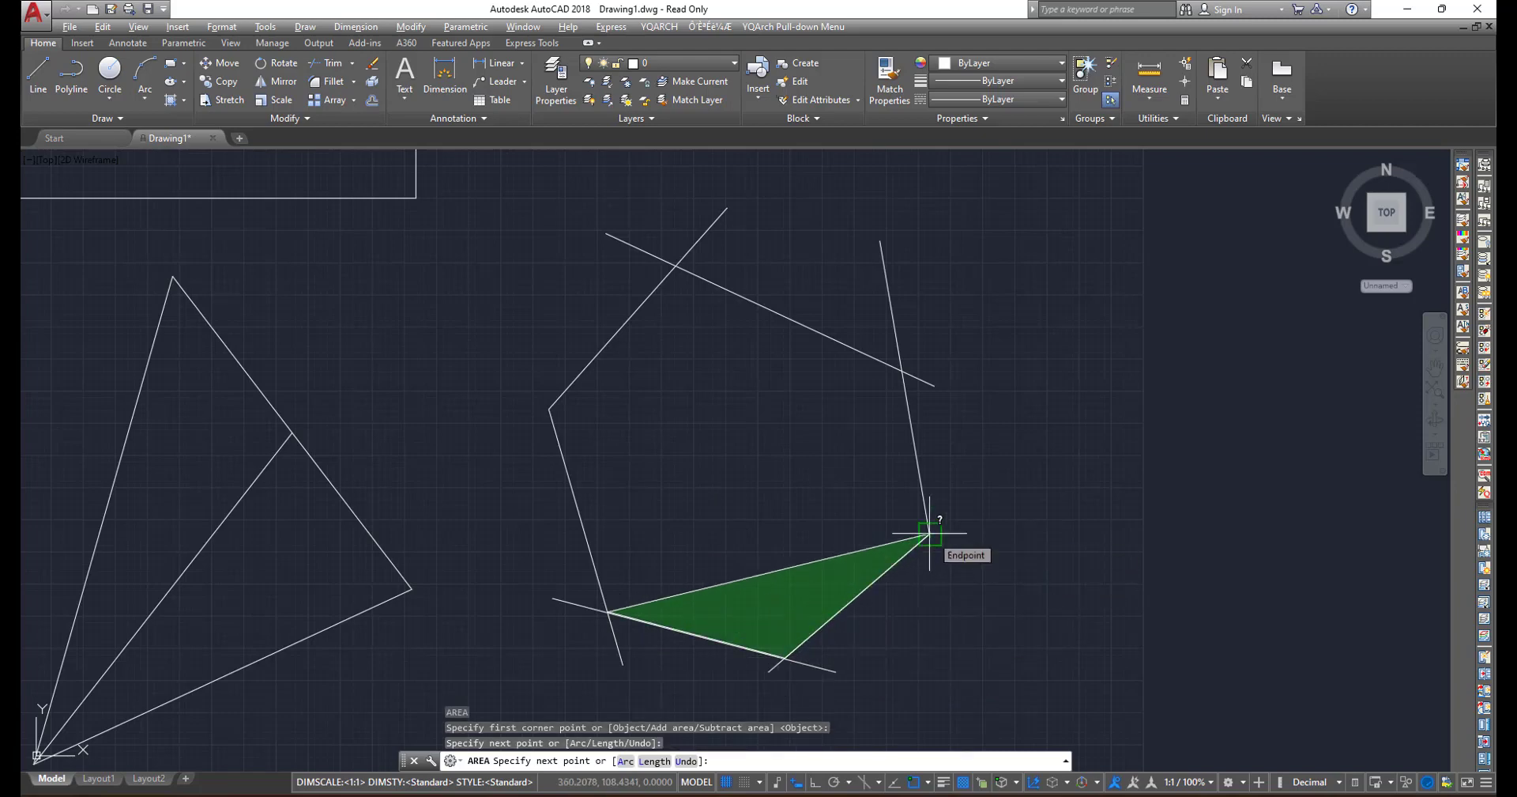
key(Escape)
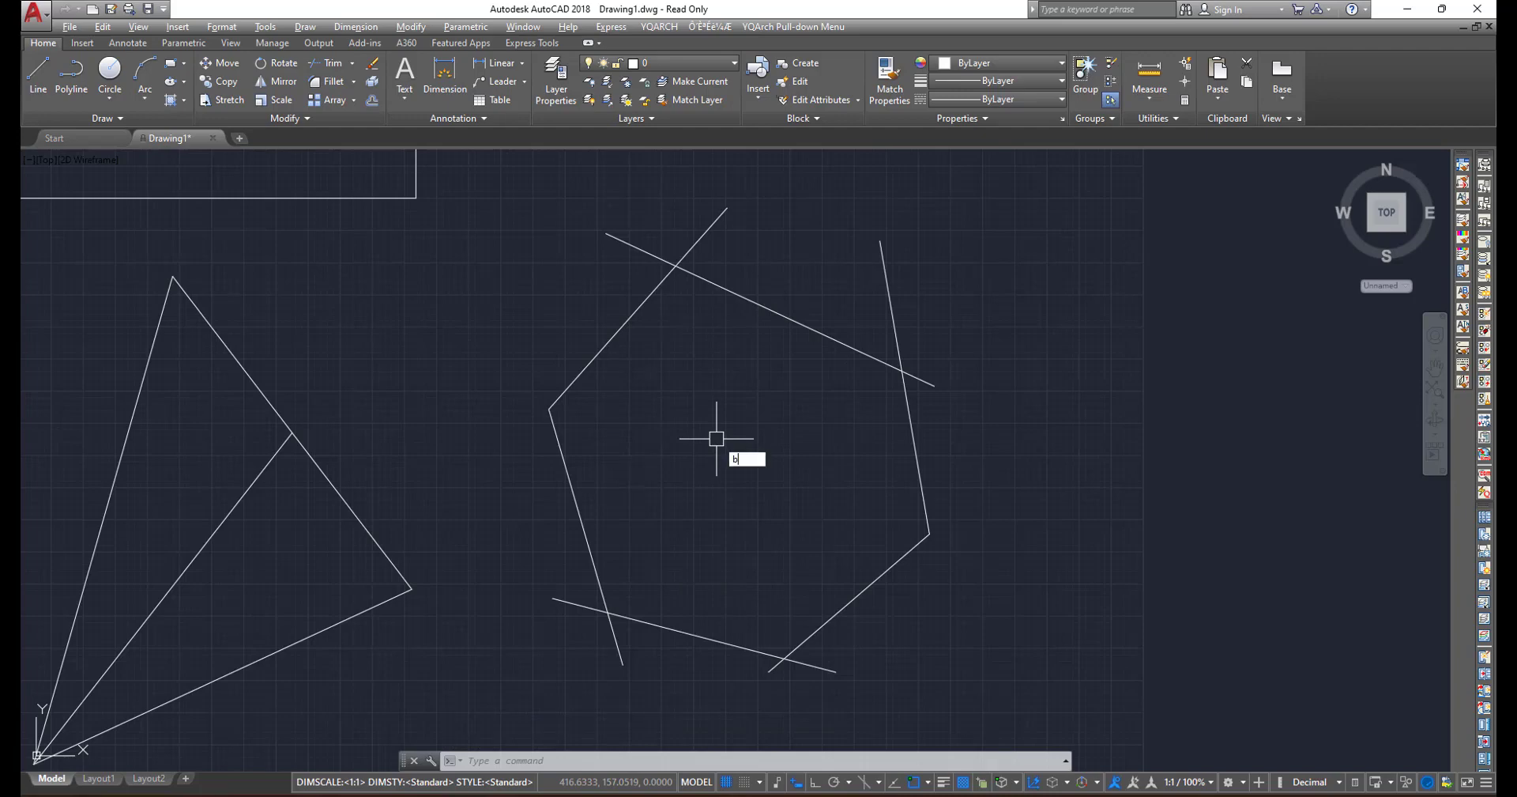
- Create a polyline boundary inside the six crossing lines, then select it to check it and clear the selection
text(ou)
key(Return)
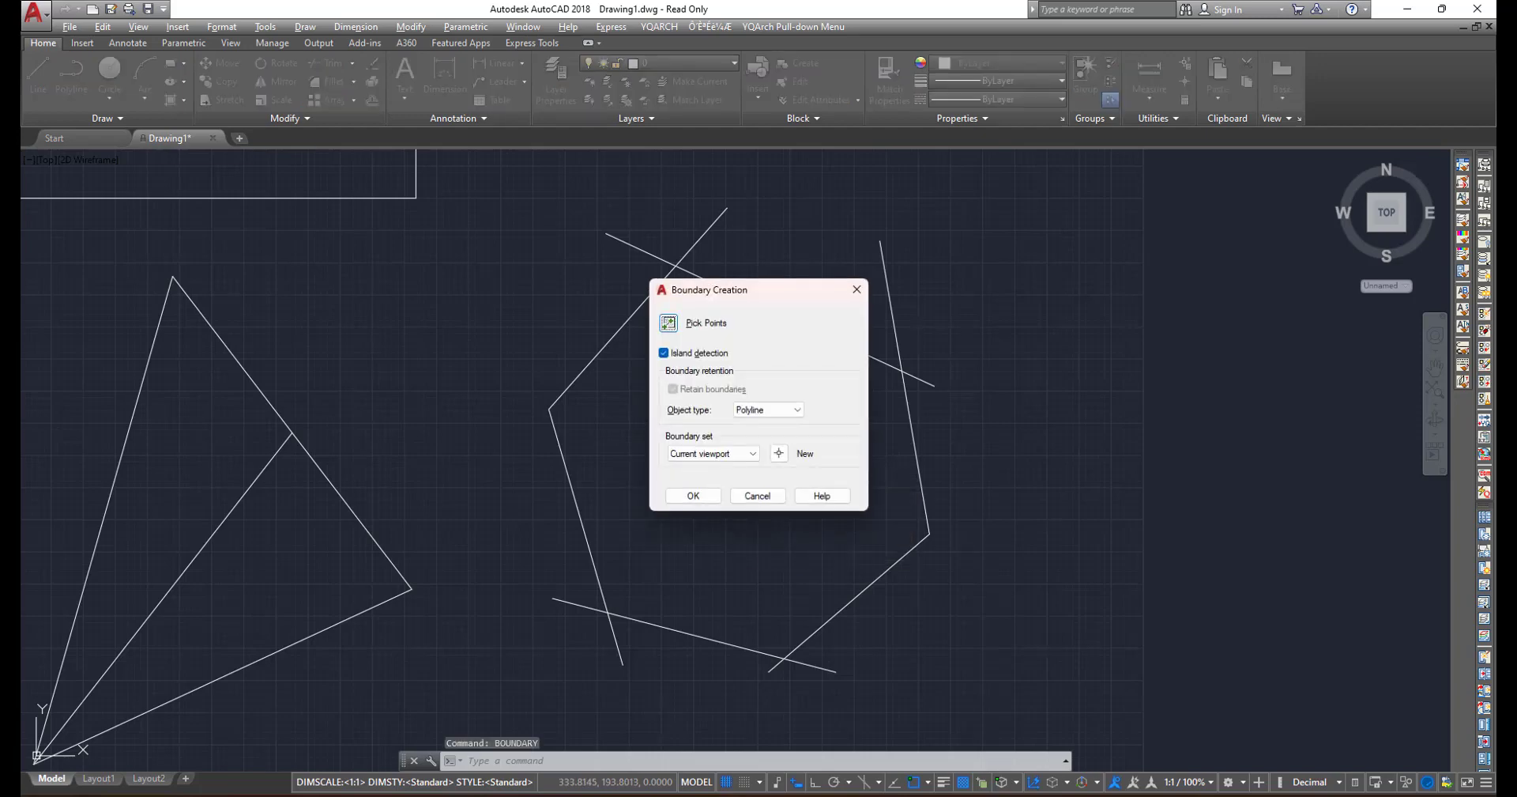
click(670, 322)
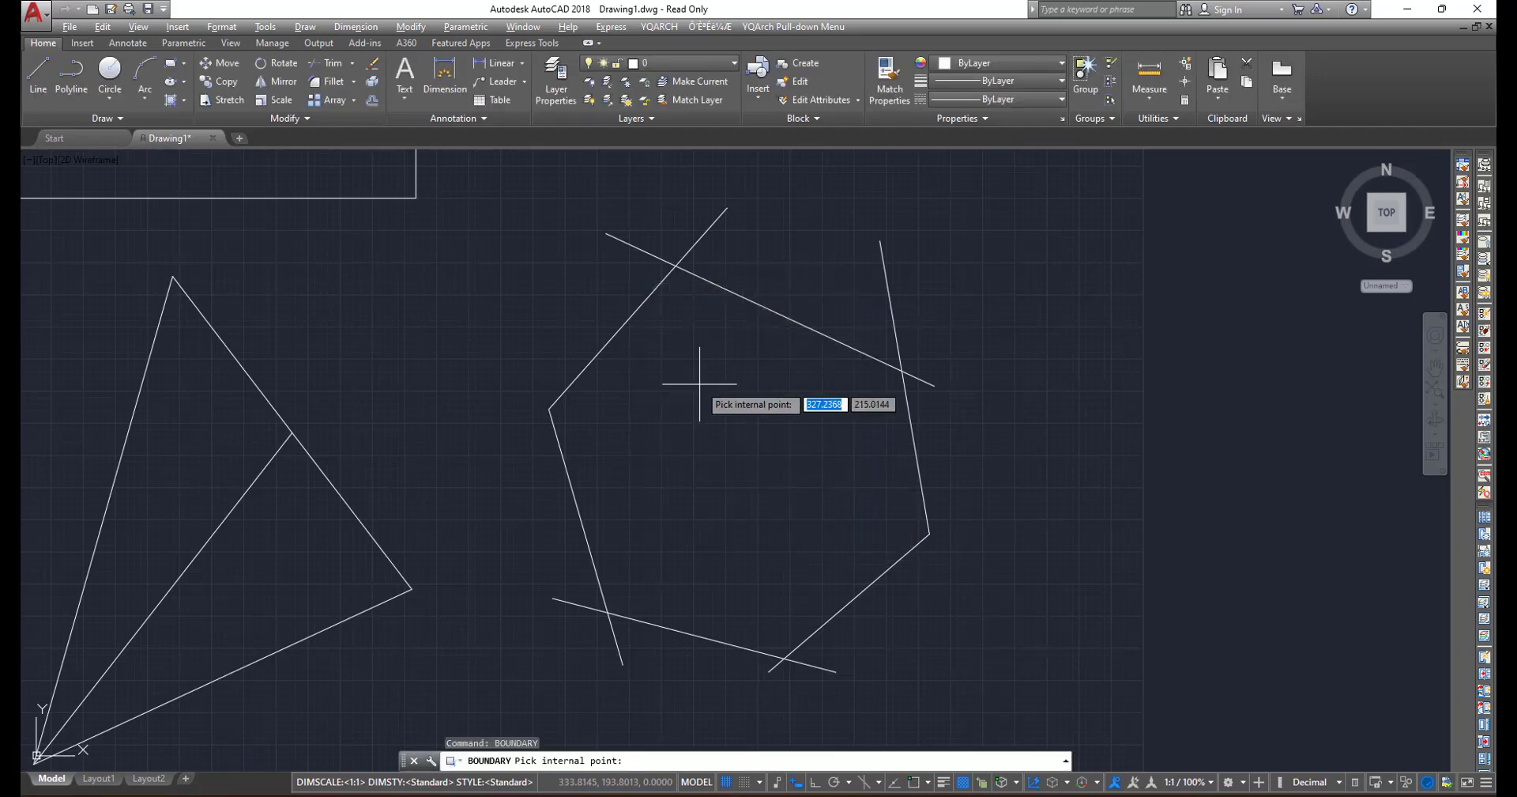
click(719, 447)
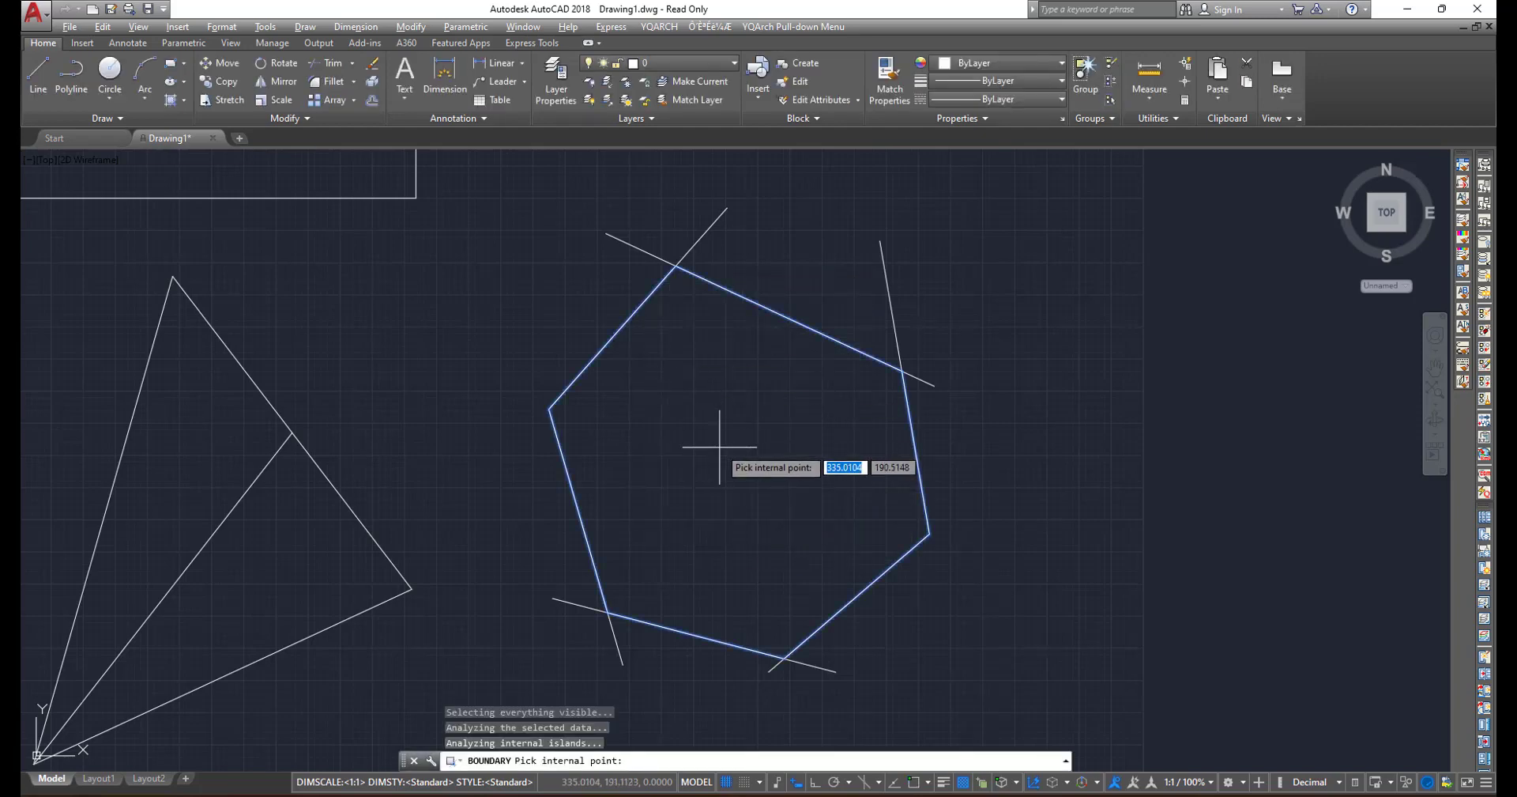
key(Return)
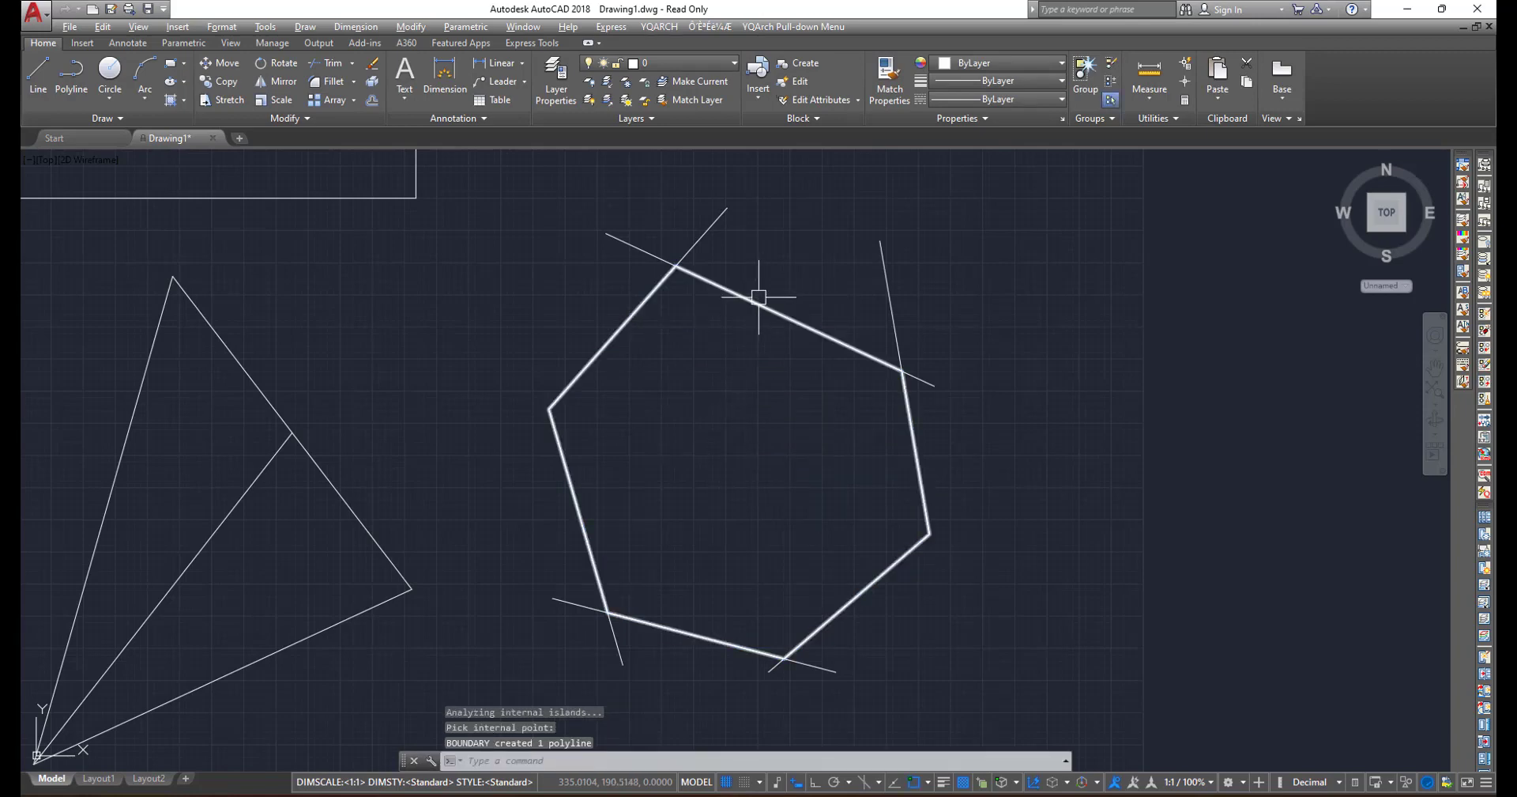
click(751, 300)
key(Escape)
- Move the hexagonal boundary polyline by its top vertex to the empty space right of the crossing lines
scroll(711, 448, down, 2)
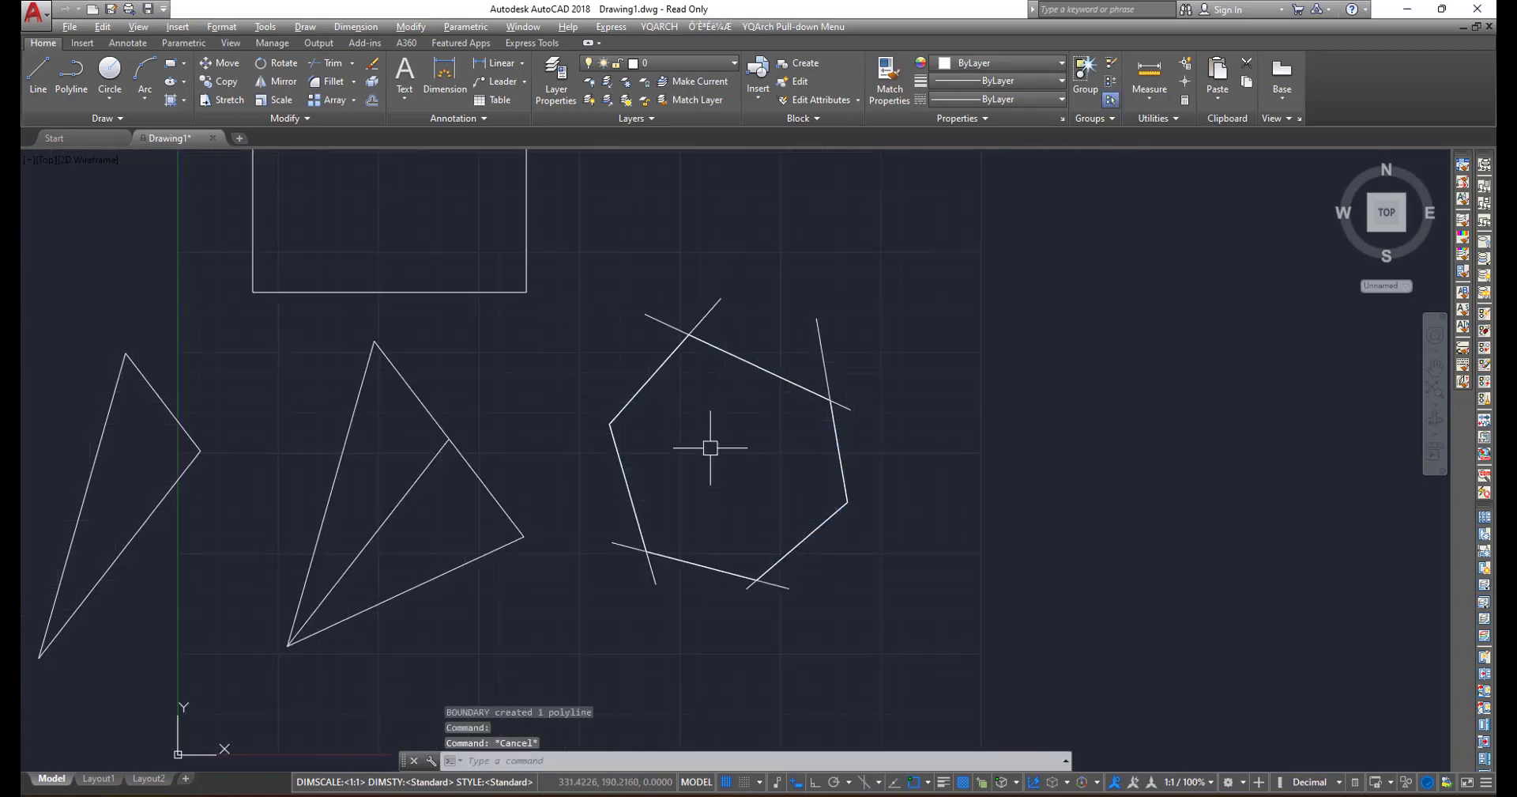
click(764, 371)
text(m)
key(Return)
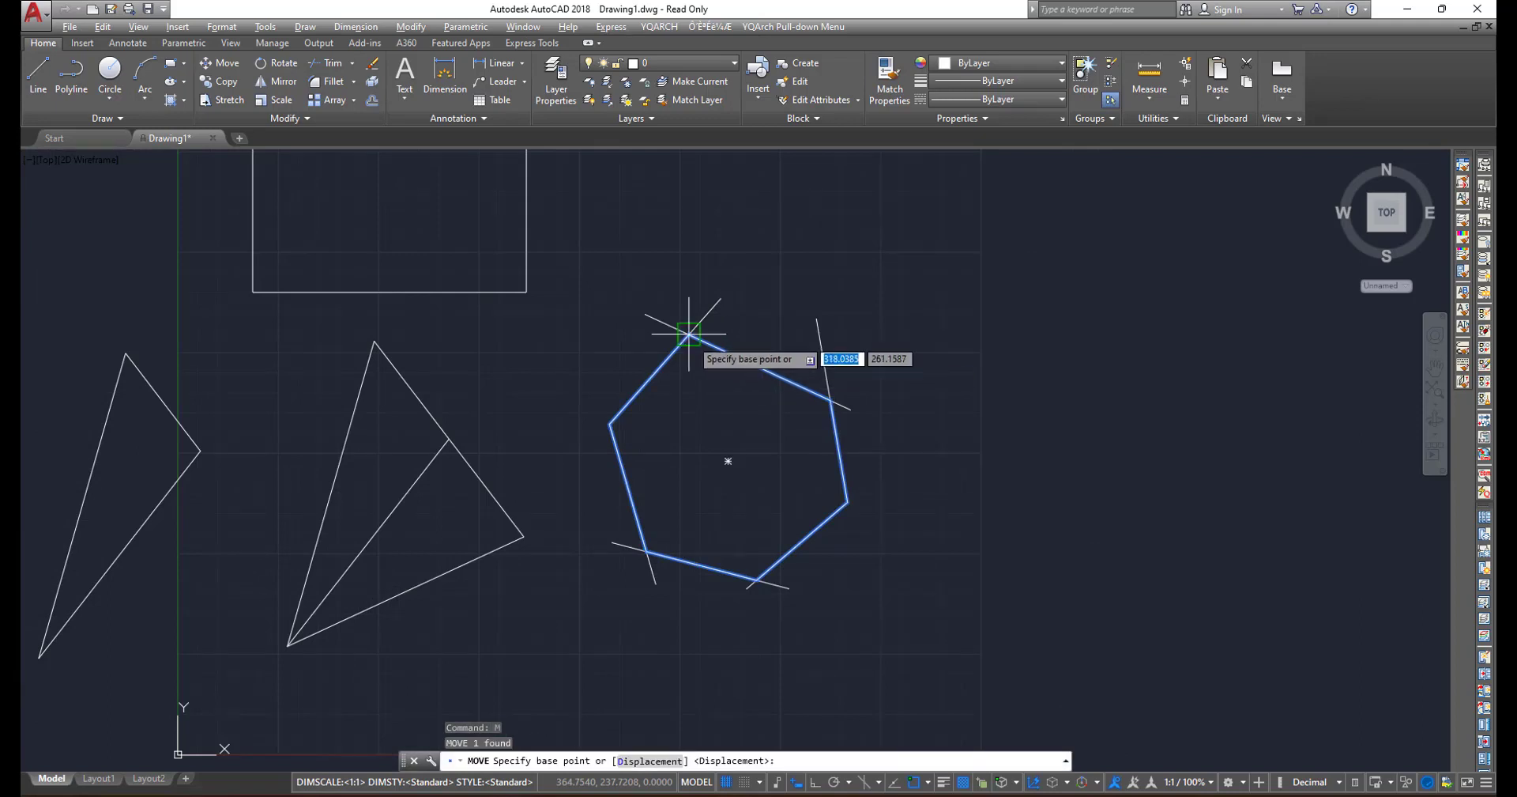
click(689, 334)
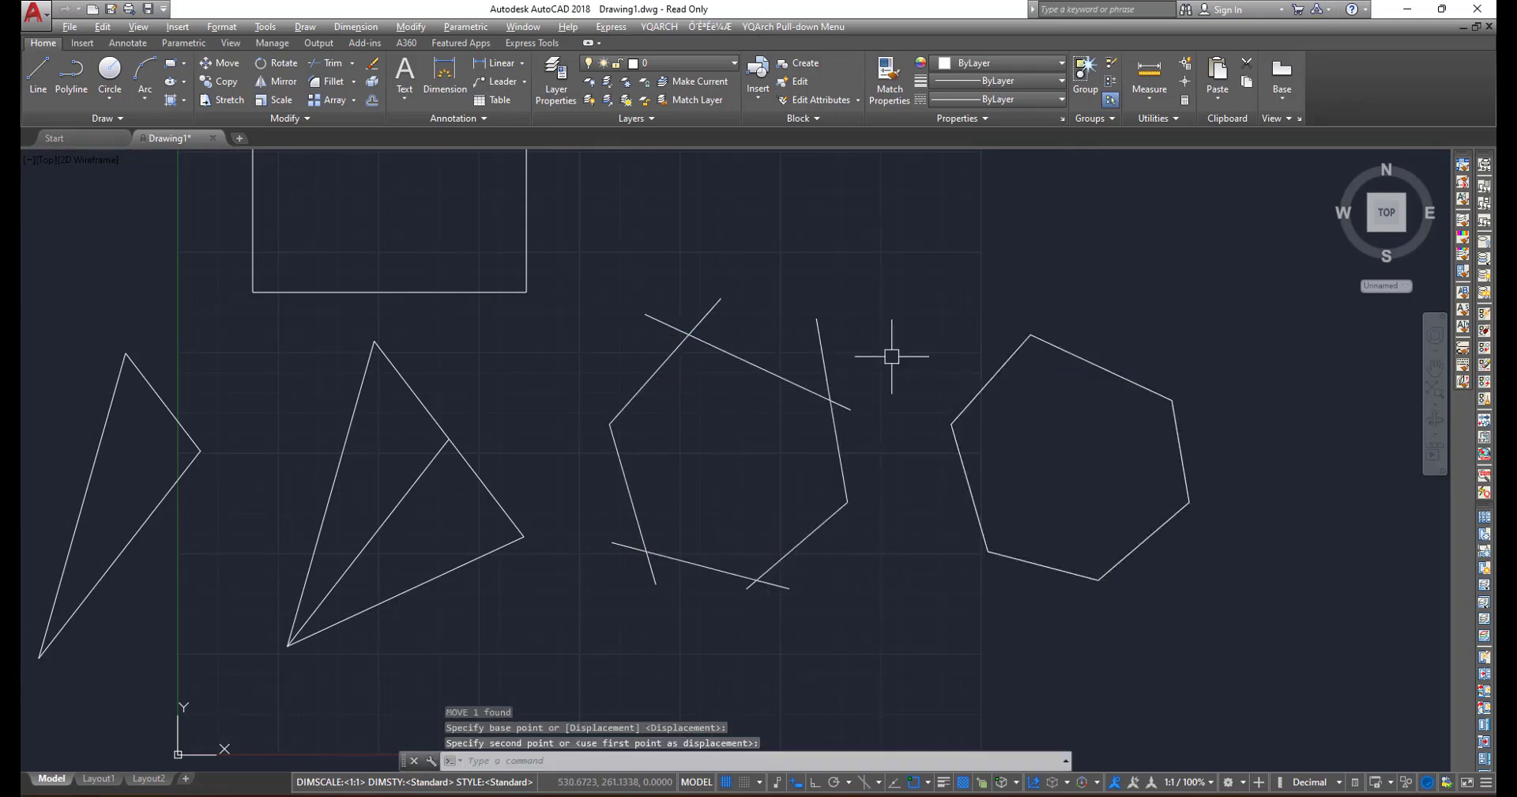
- Measure the area of the moved hexagonal boundary polyline using the AREA command's Object option
click(1003, 365)
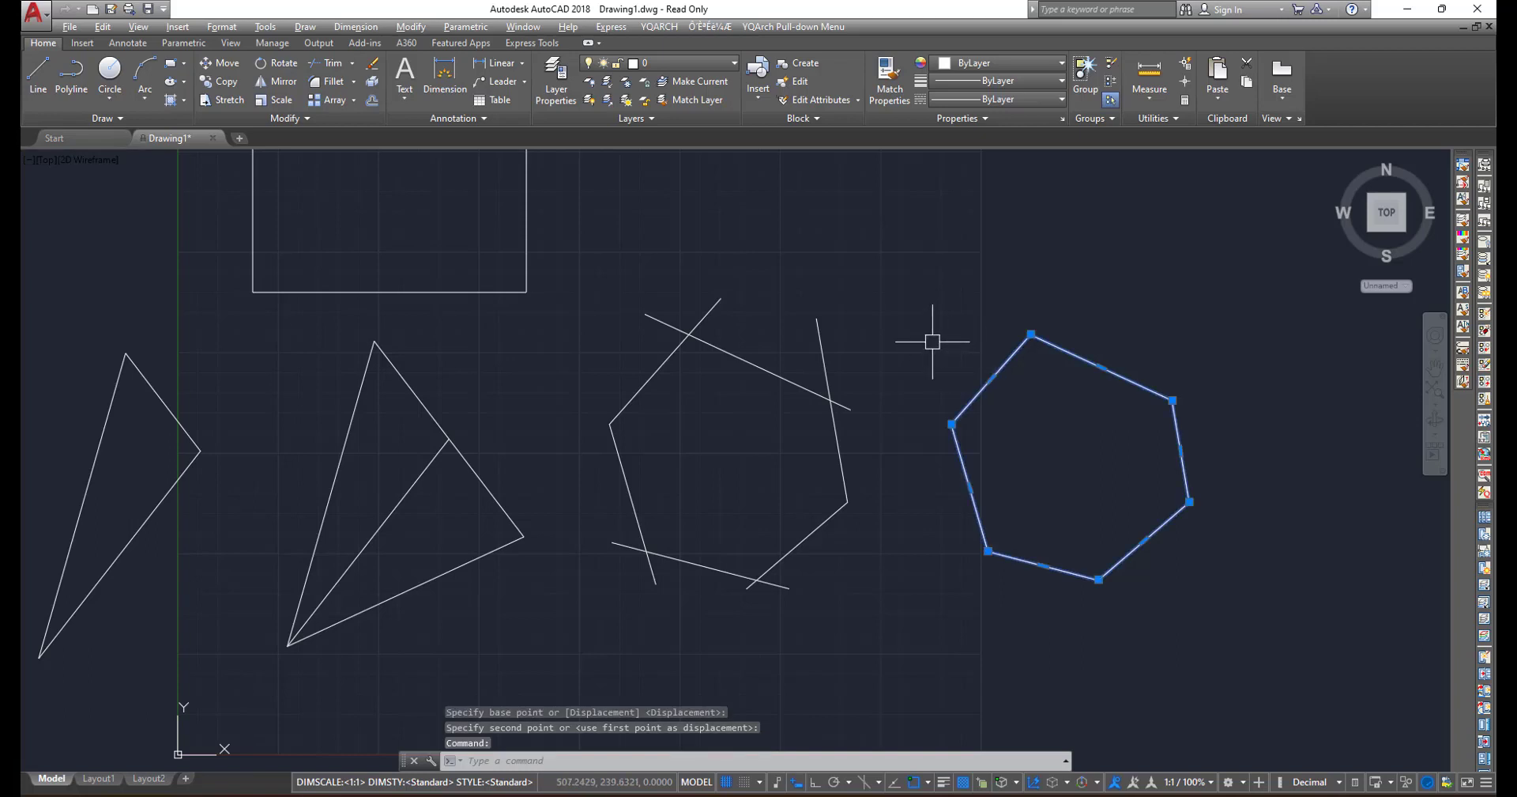
key(Escape)
text(aa)
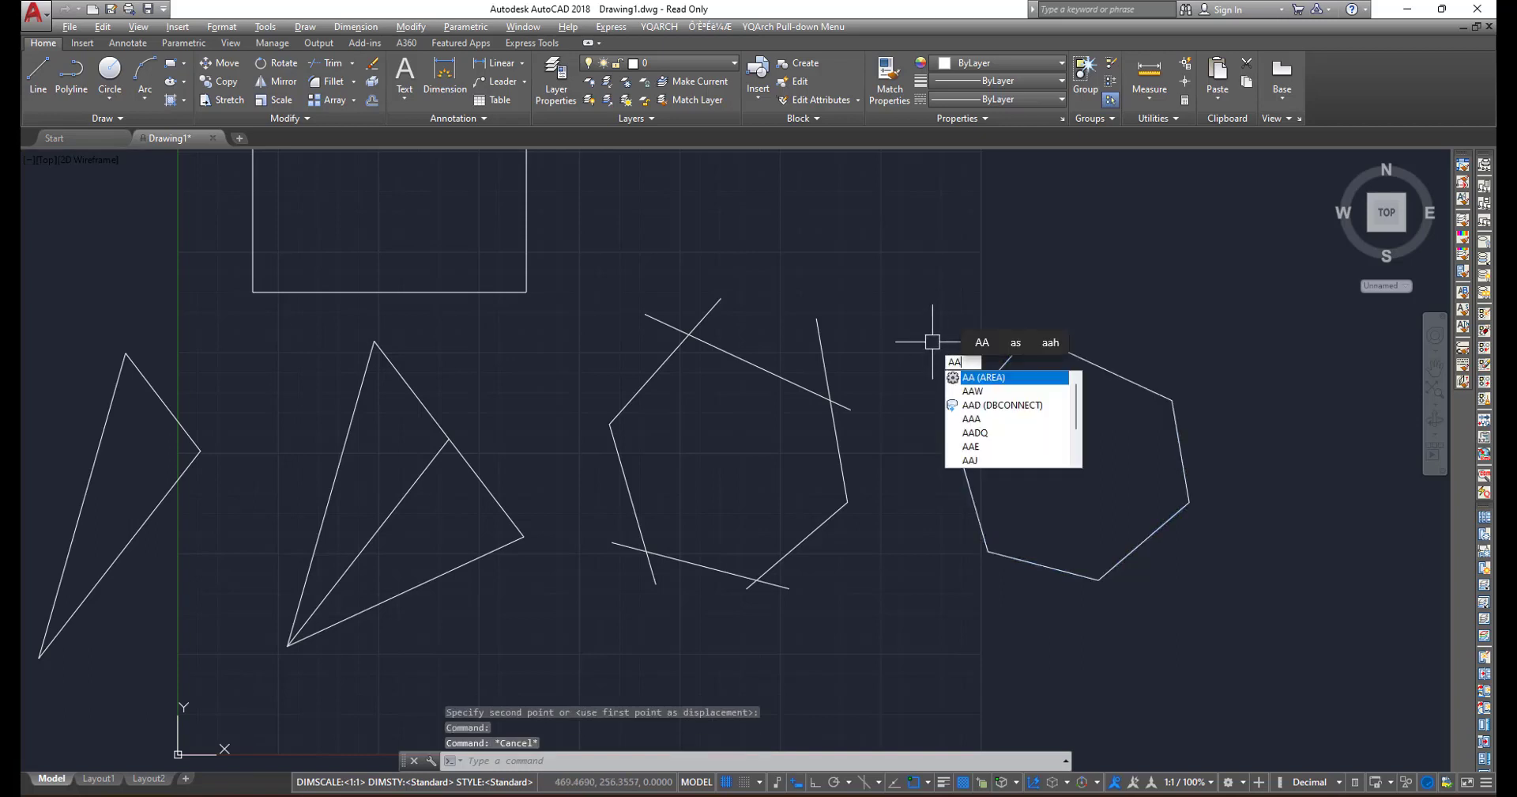
key(Return)
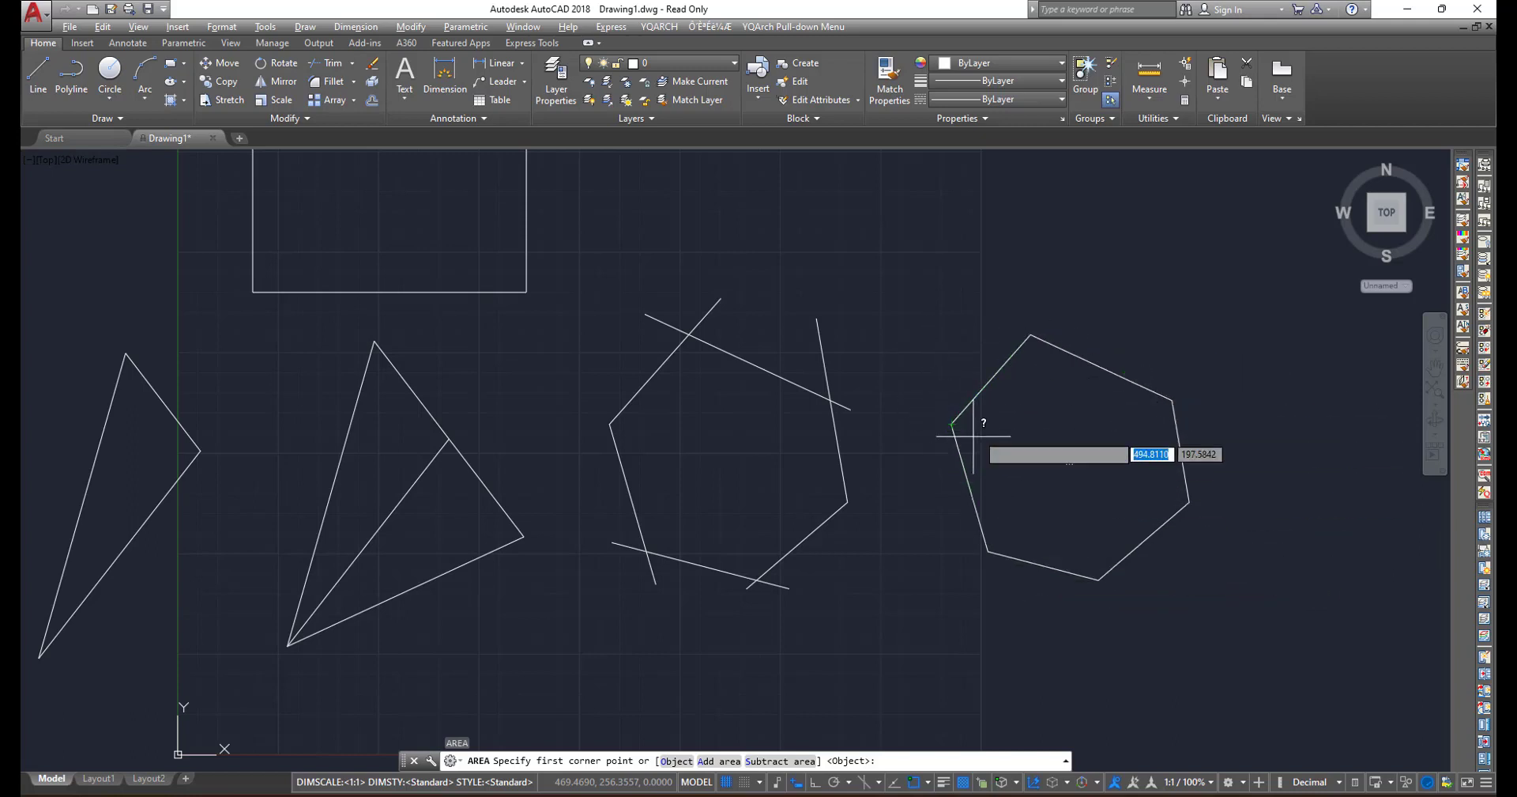
click(676, 761)
click(977, 522)
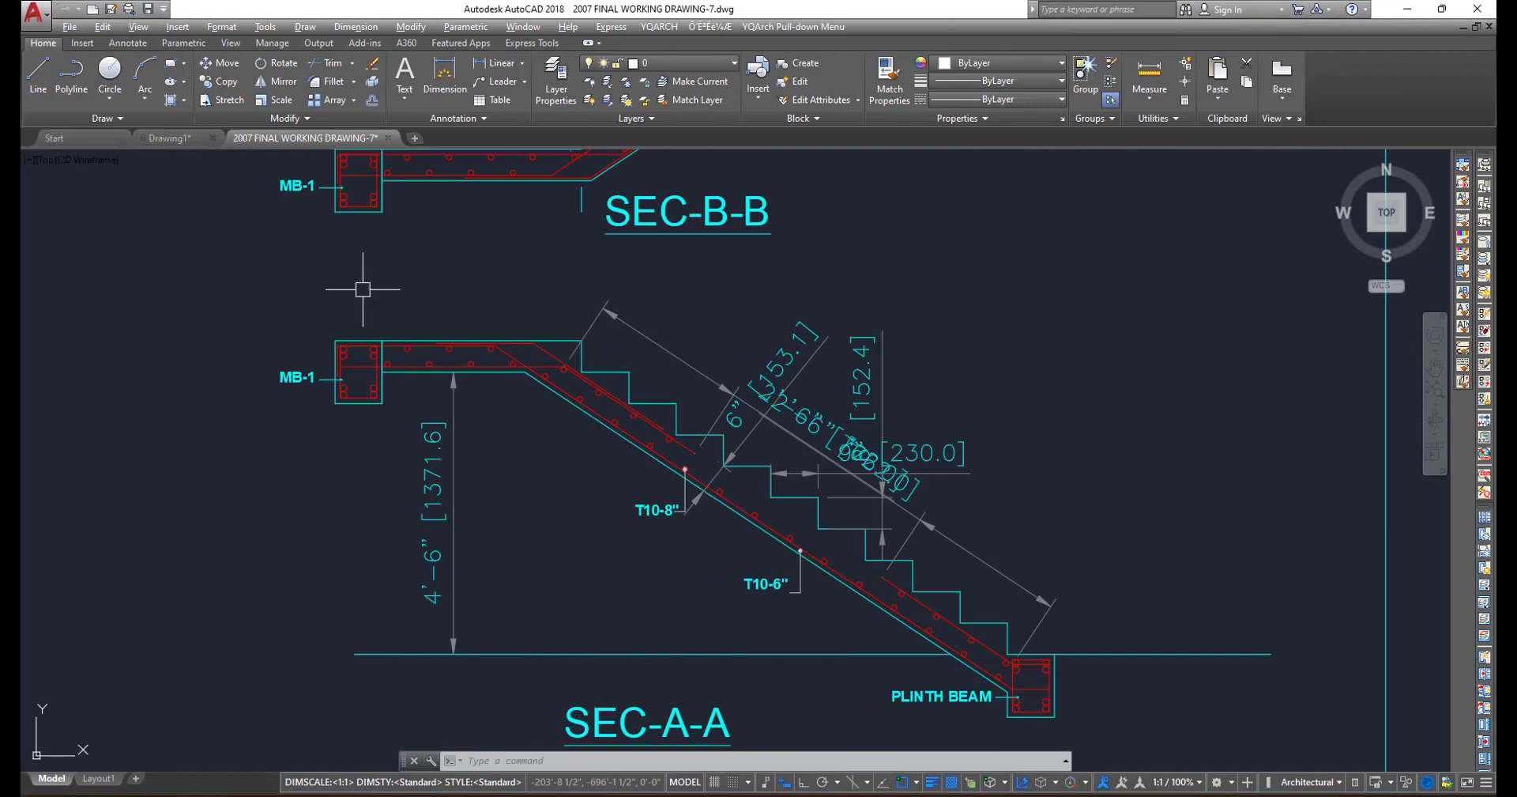
- Draw a rectangular revision cloud around the upper stair flight and its dimensions in SEC-A-A
click(142, 121)
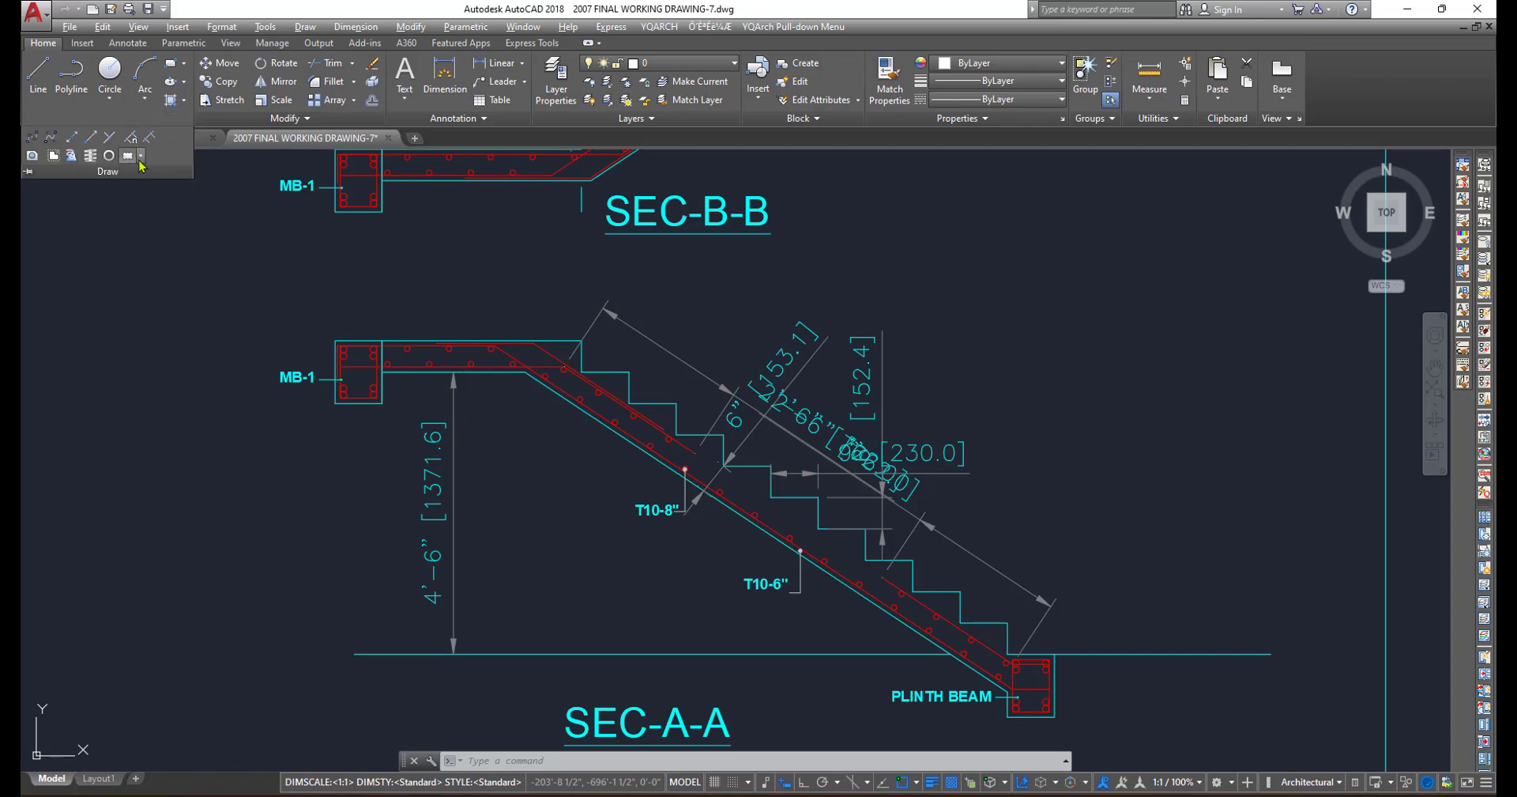
click(142, 156)
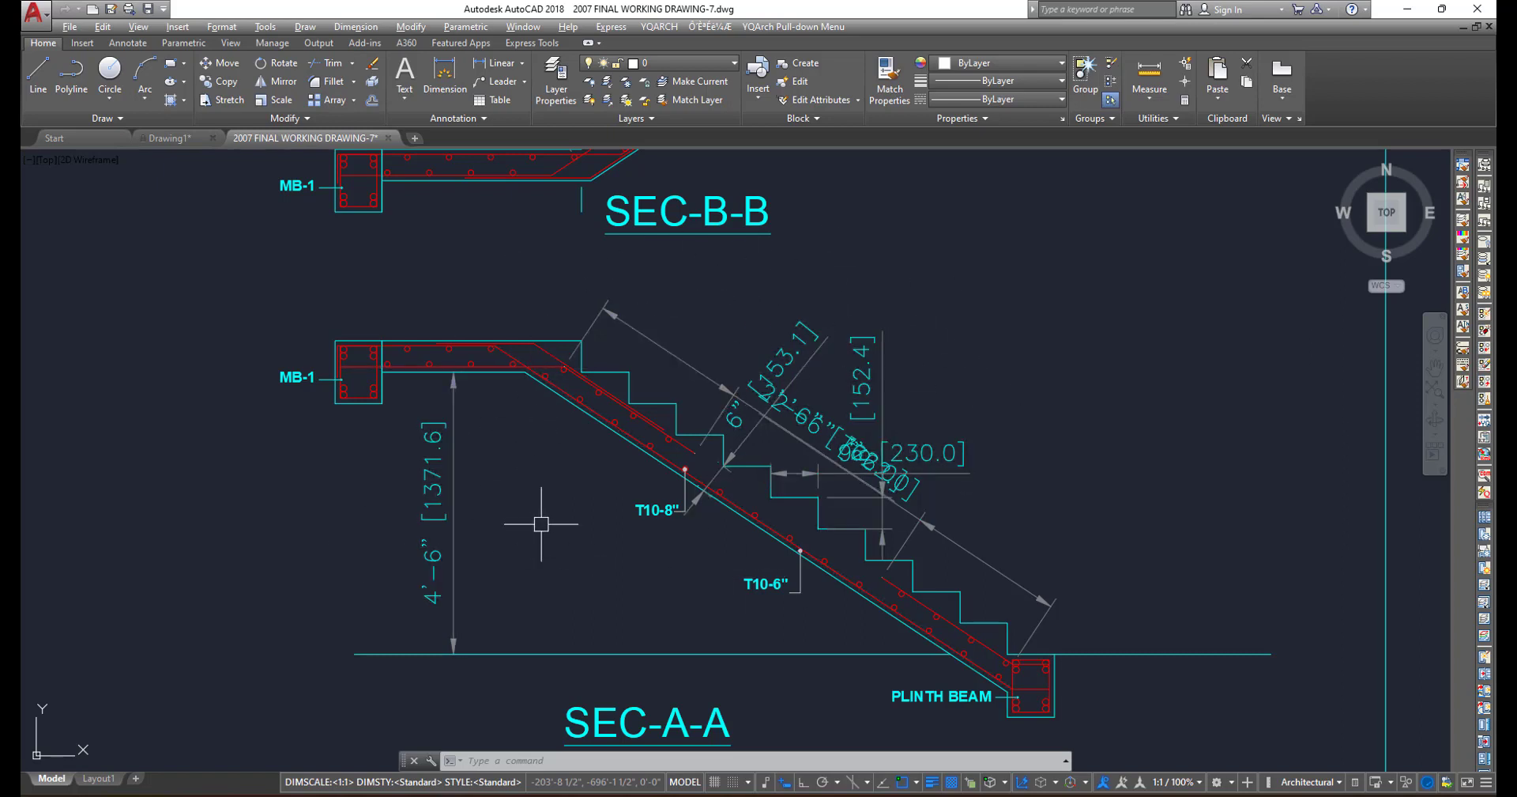
click(102, 118)
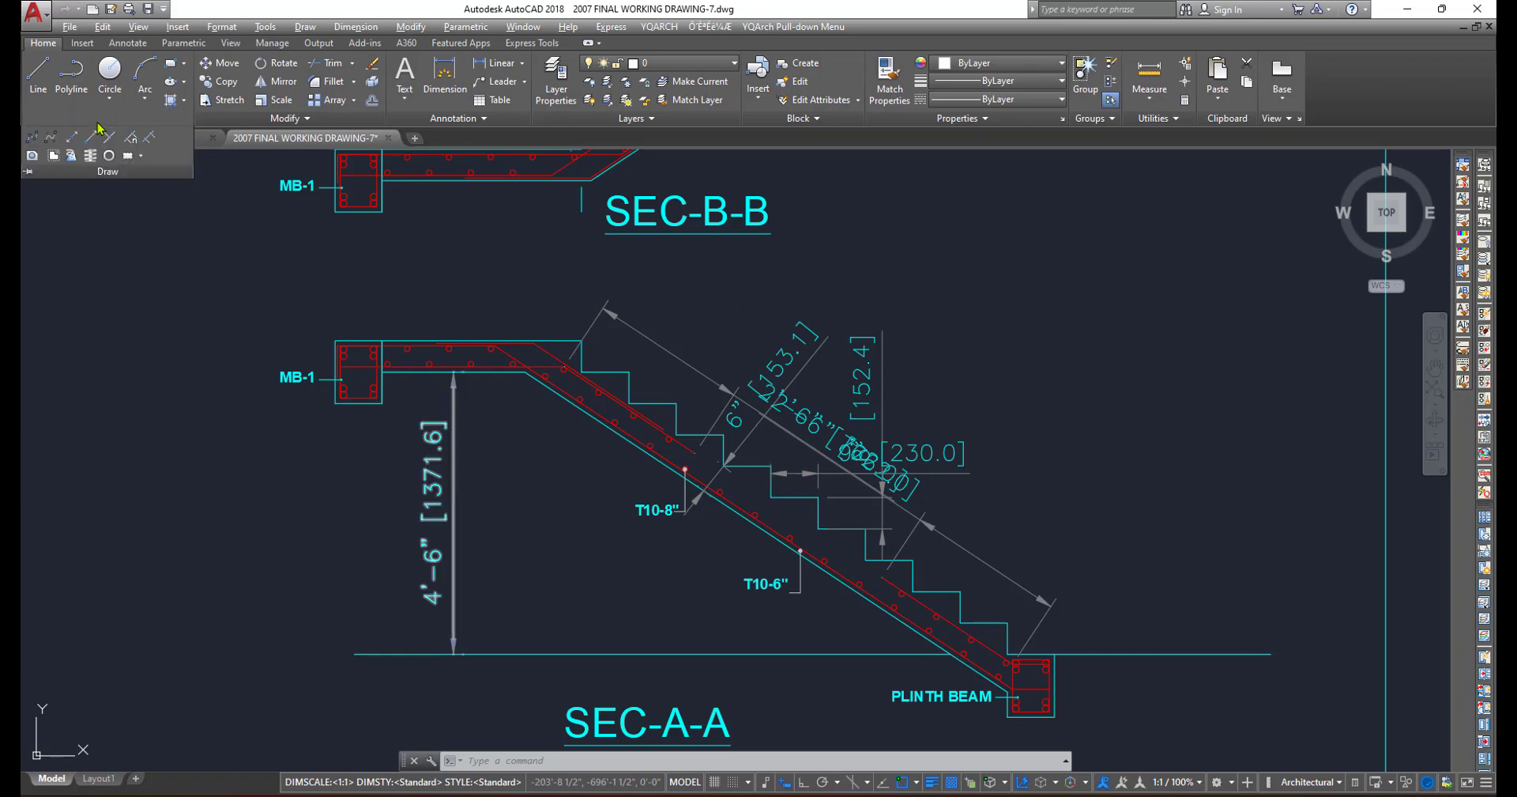
click(141, 156)
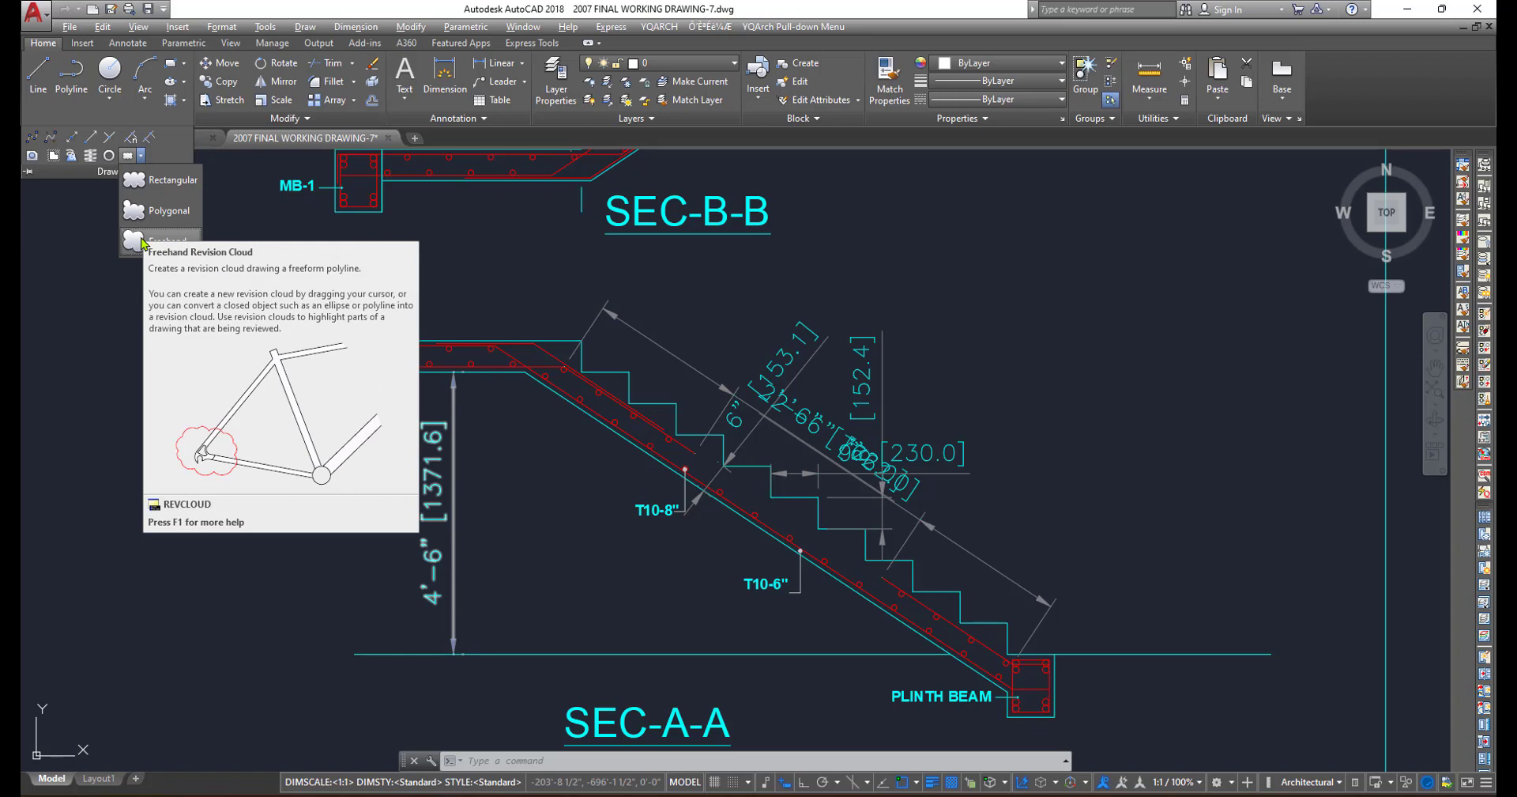
click(170, 180)
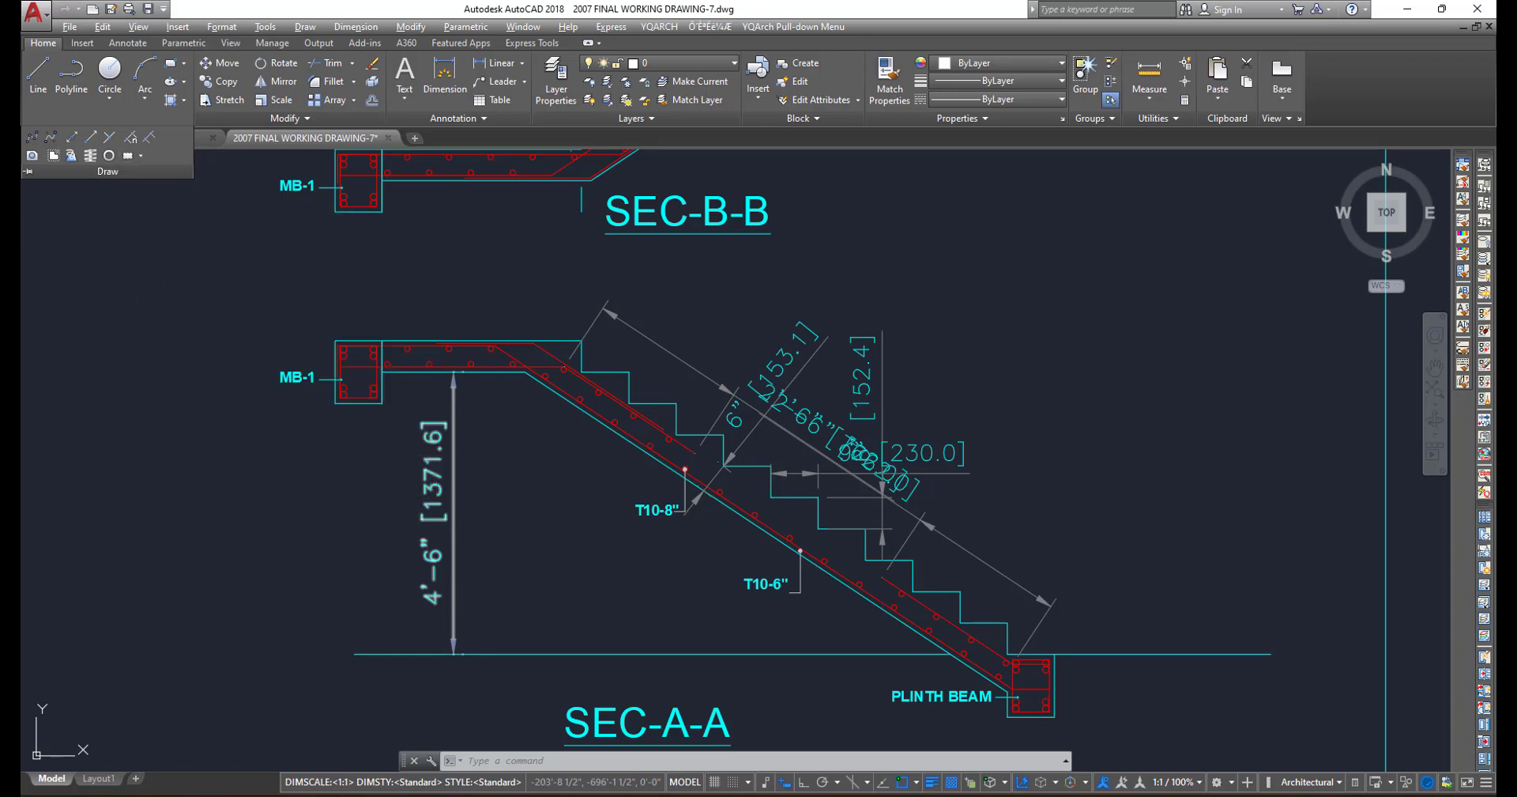
click(531, 286)
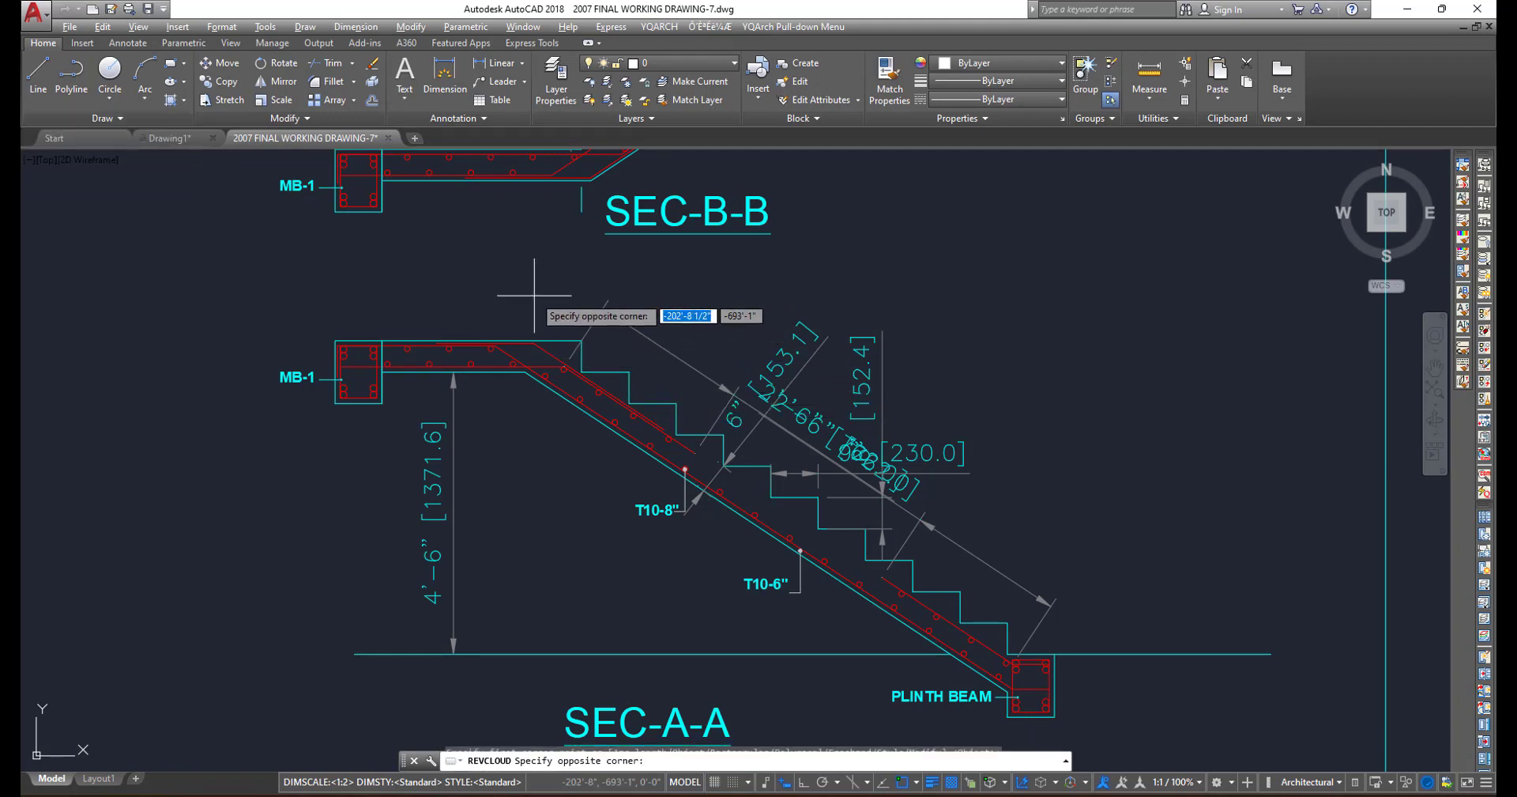
click(1076, 546)
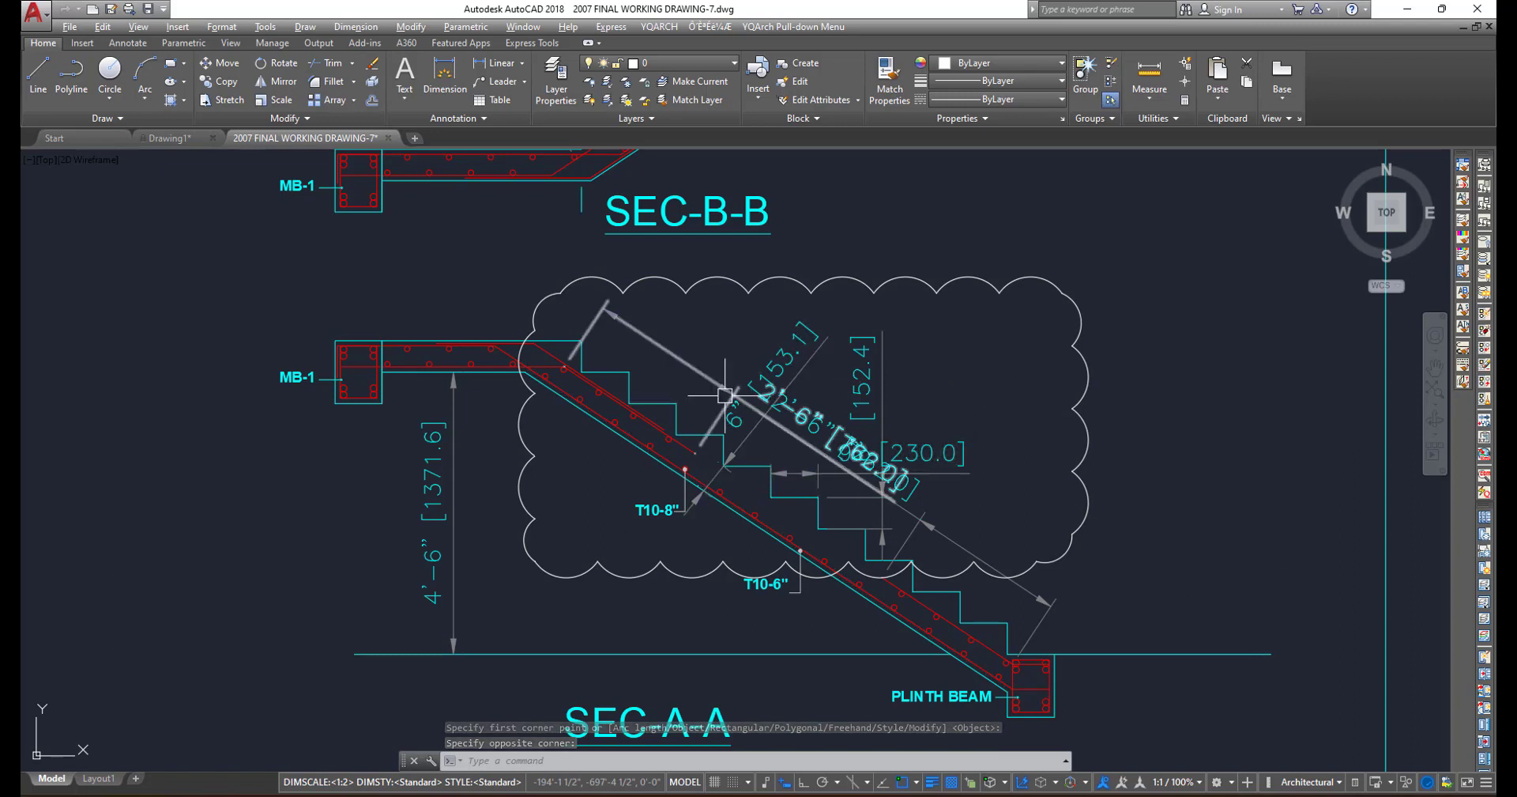
- Draw a polygonal revision cloud around the MB-1 landing beam and the 4'-6" height dimension in SEC-A-A
click(139, 120)
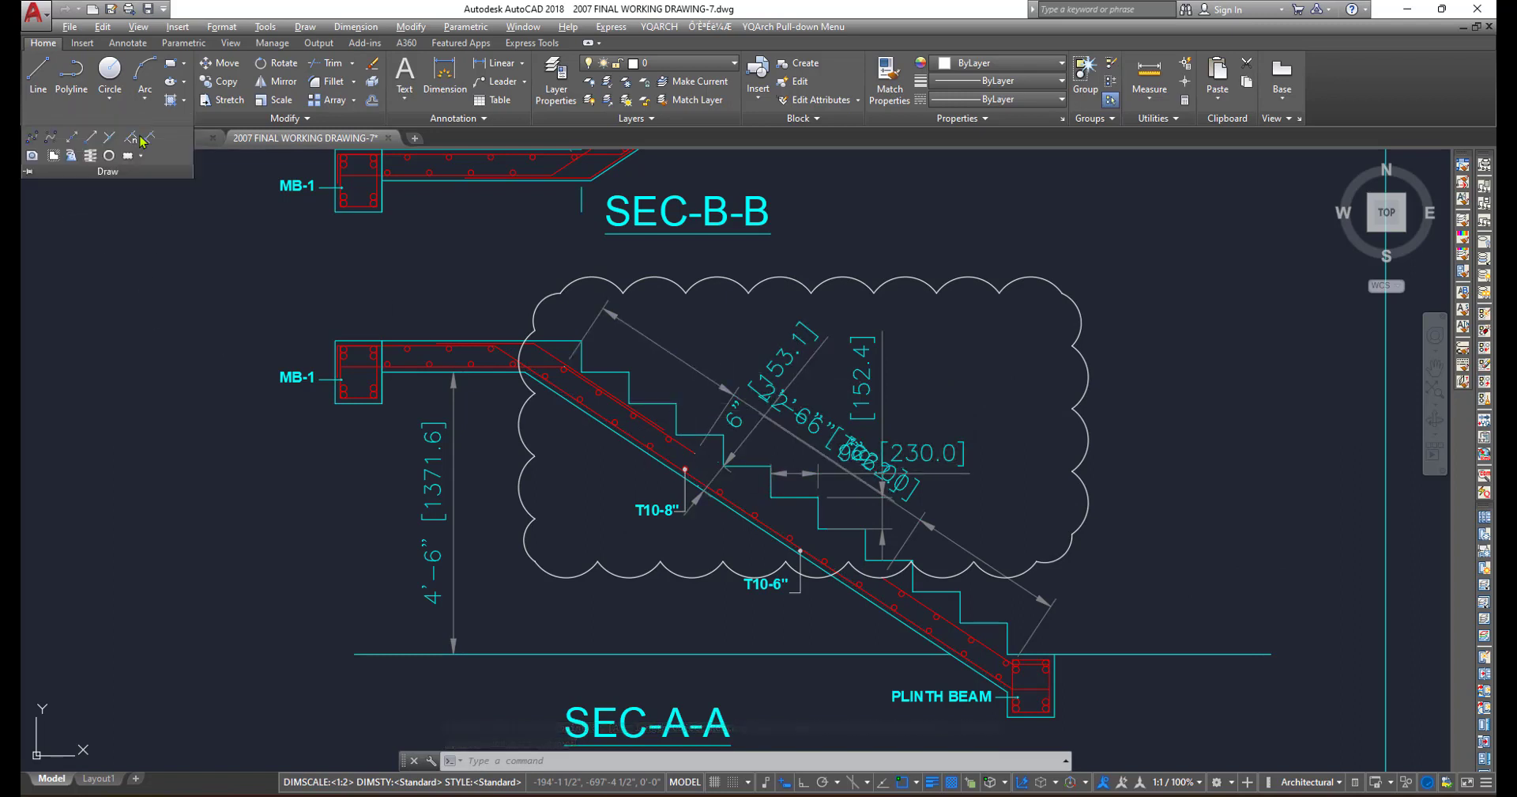
click(140, 156)
click(157, 212)
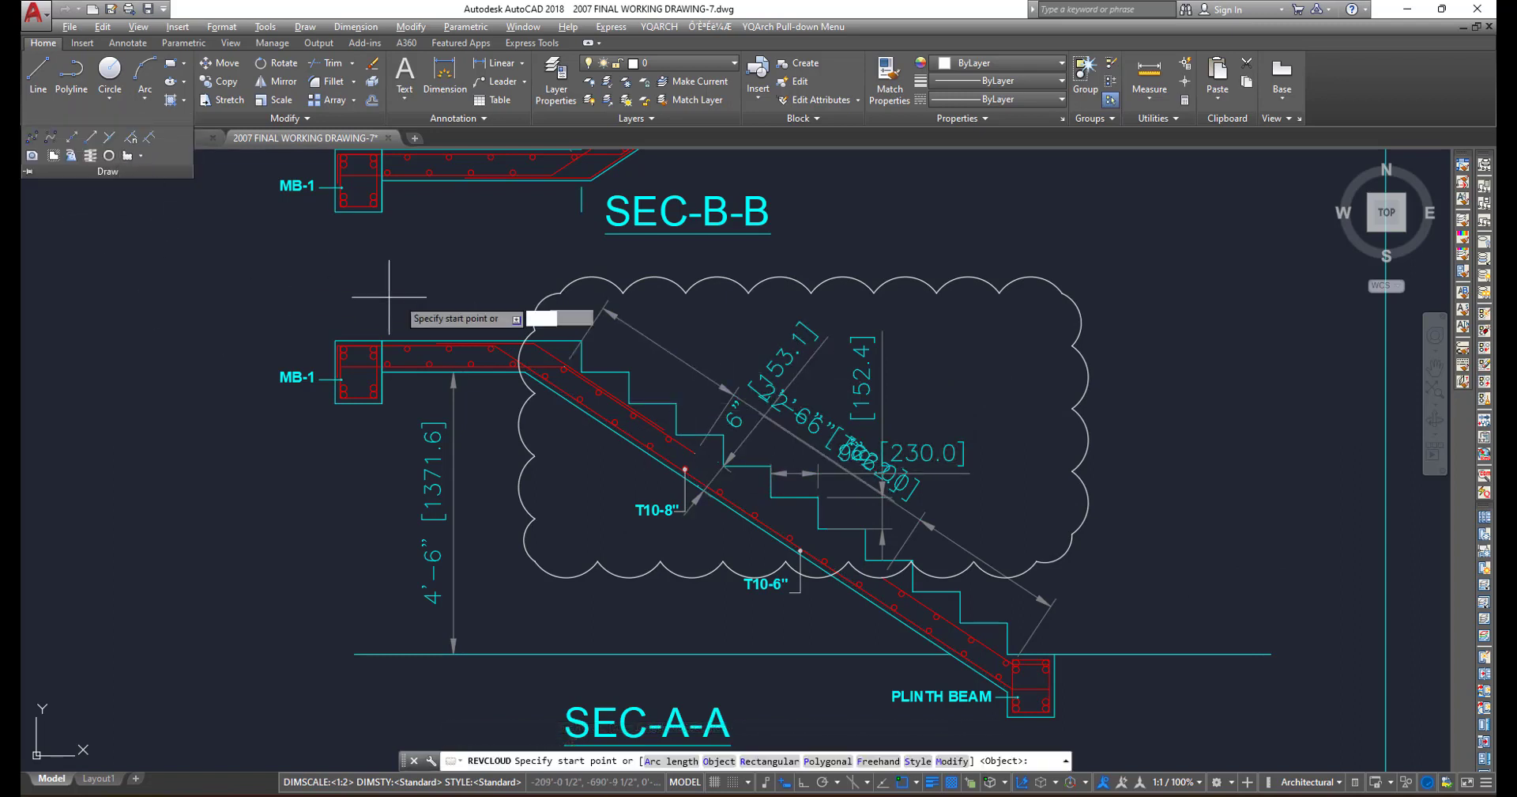
click(470, 304)
click(174, 348)
click(247, 533)
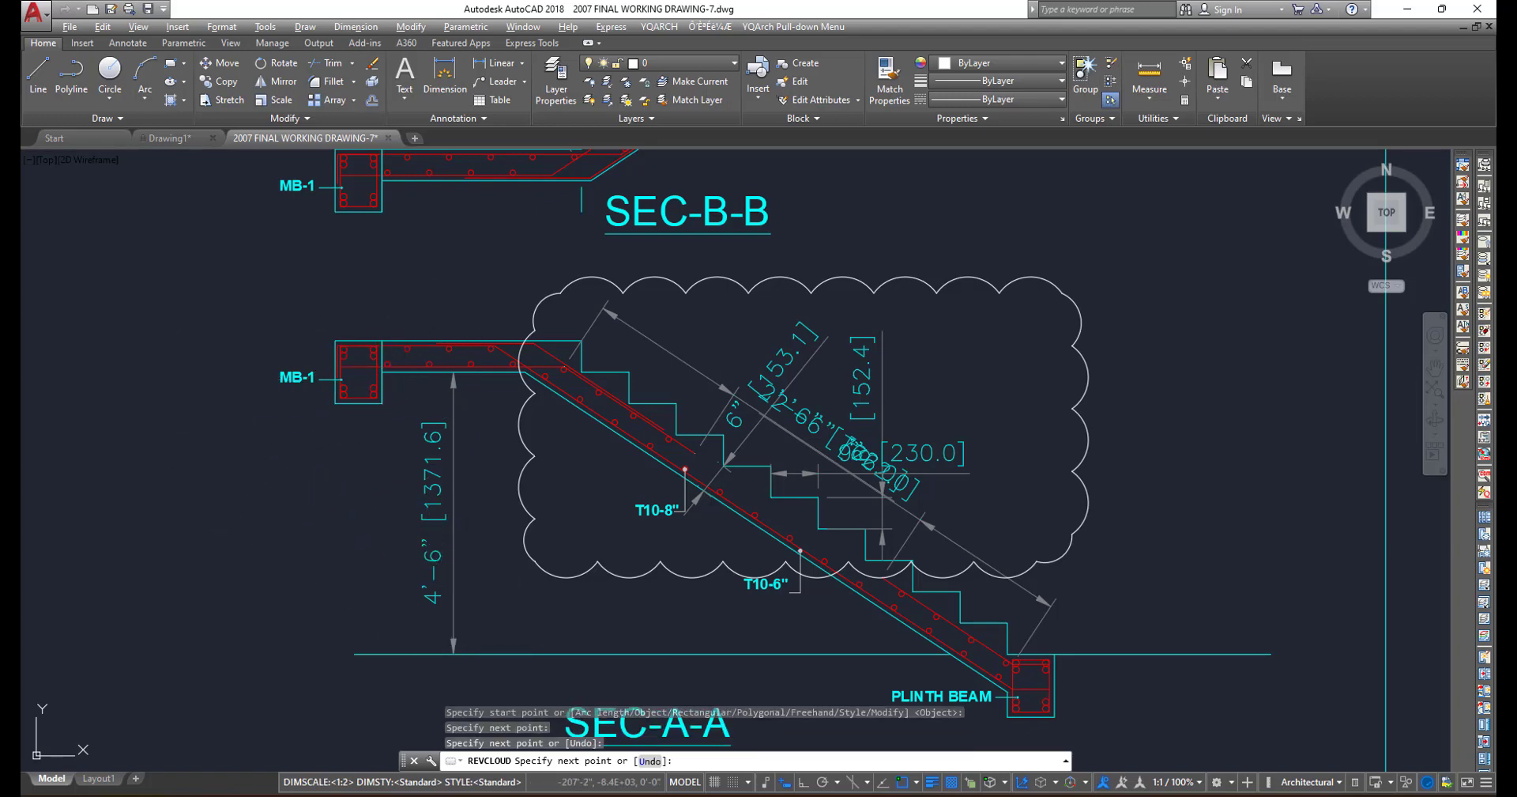
click(254, 600)
click(491, 599)
right_click(491, 600)
click(558, 409)
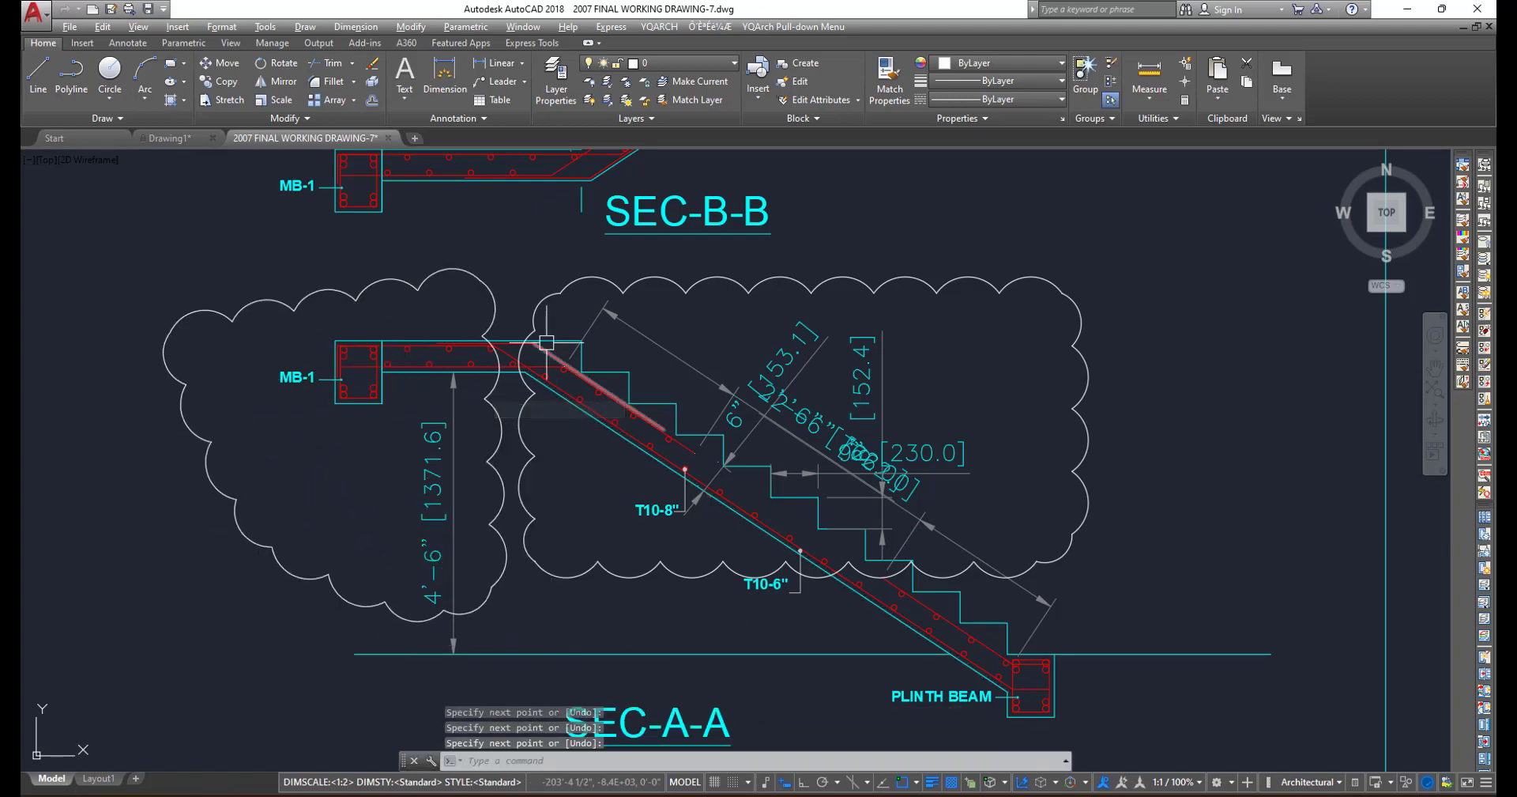
- Draw a freehand revision cloud around the MB-1 landing and the lower stair flight of SEC-B-B
middle_drag(559, 418, 594, 707)
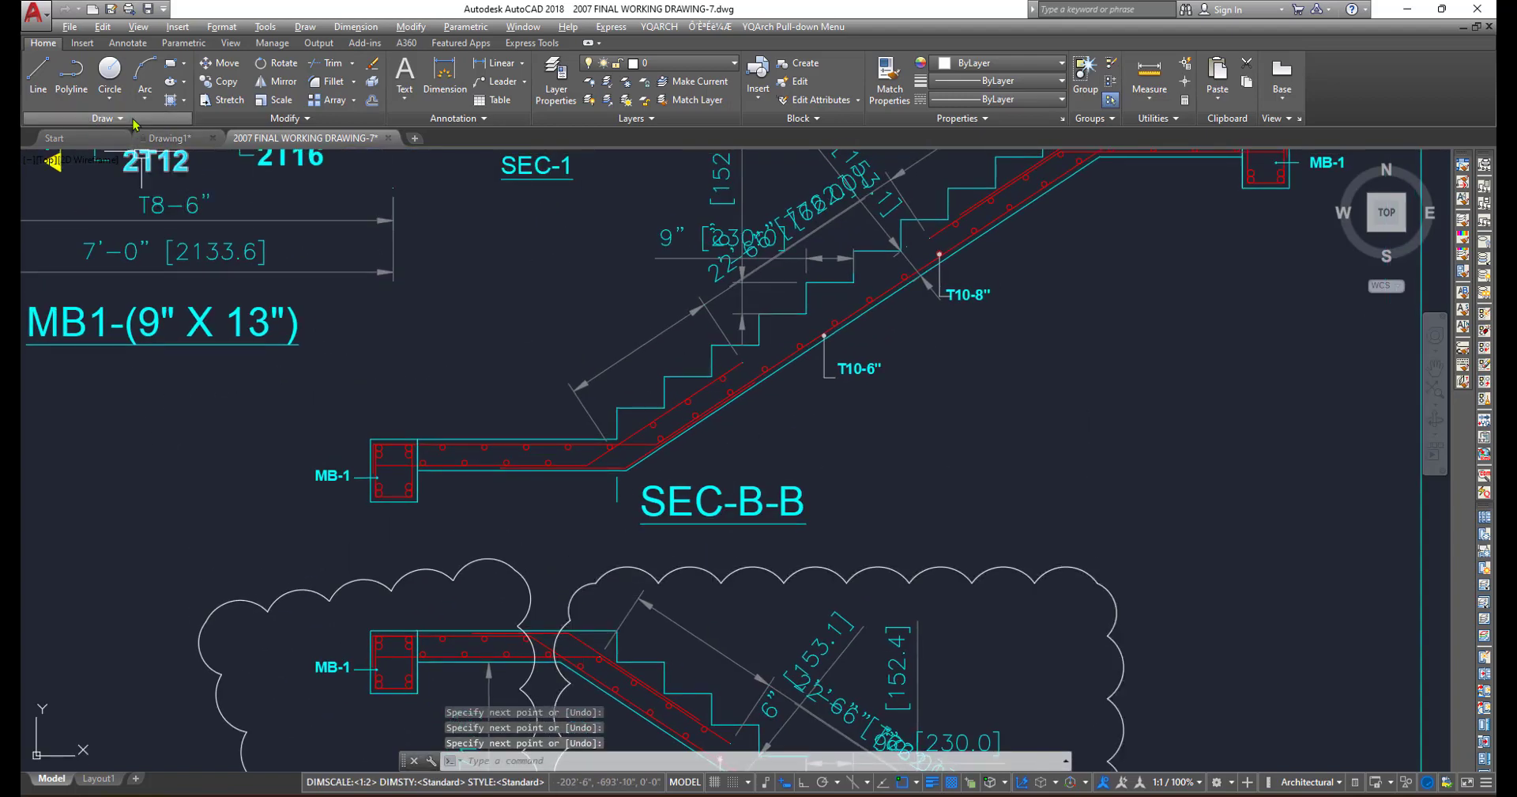
click(102, 118)
click(140, 156)
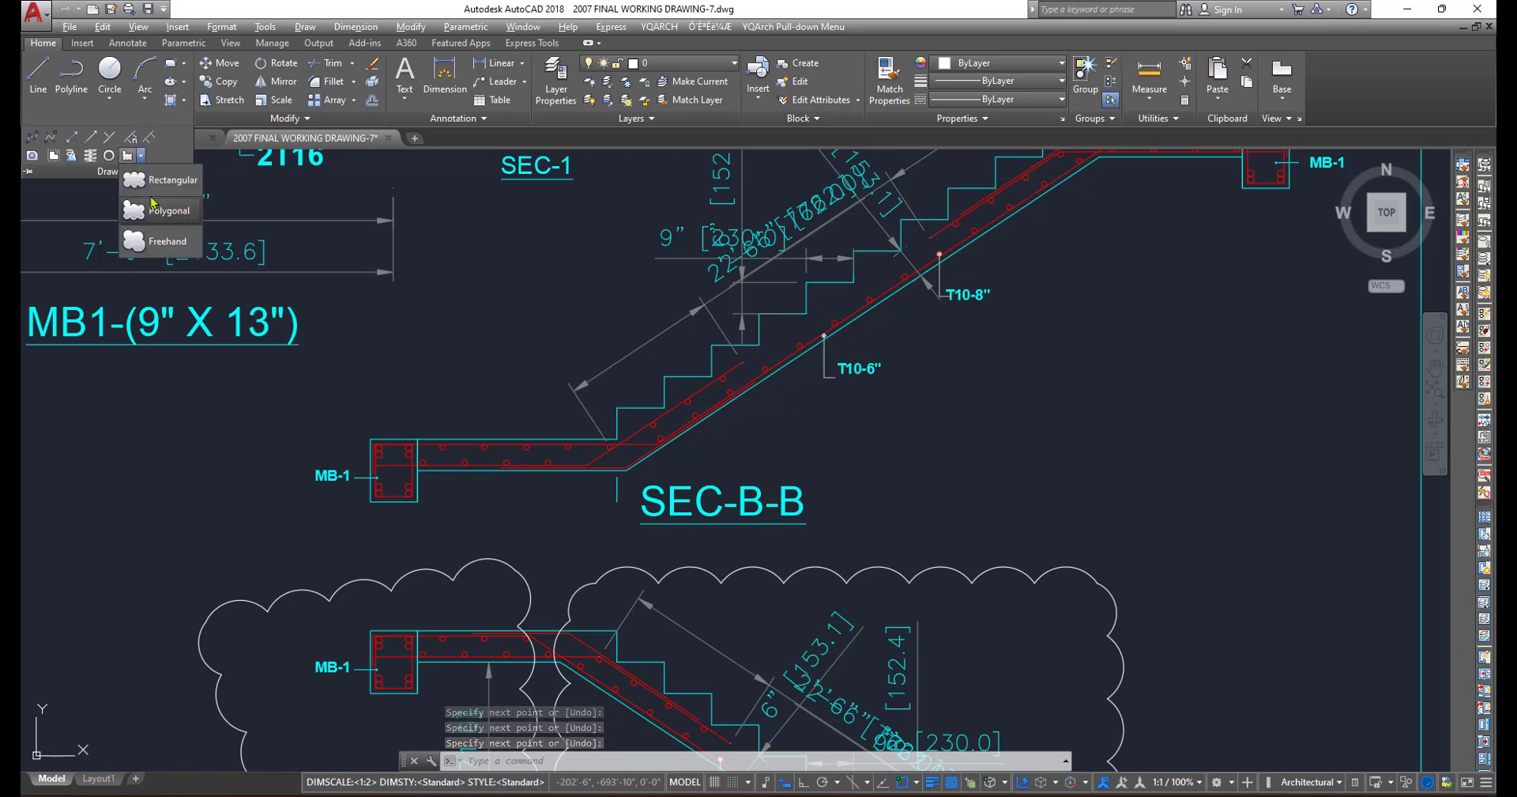
click(168, 241)
click(529, 247)
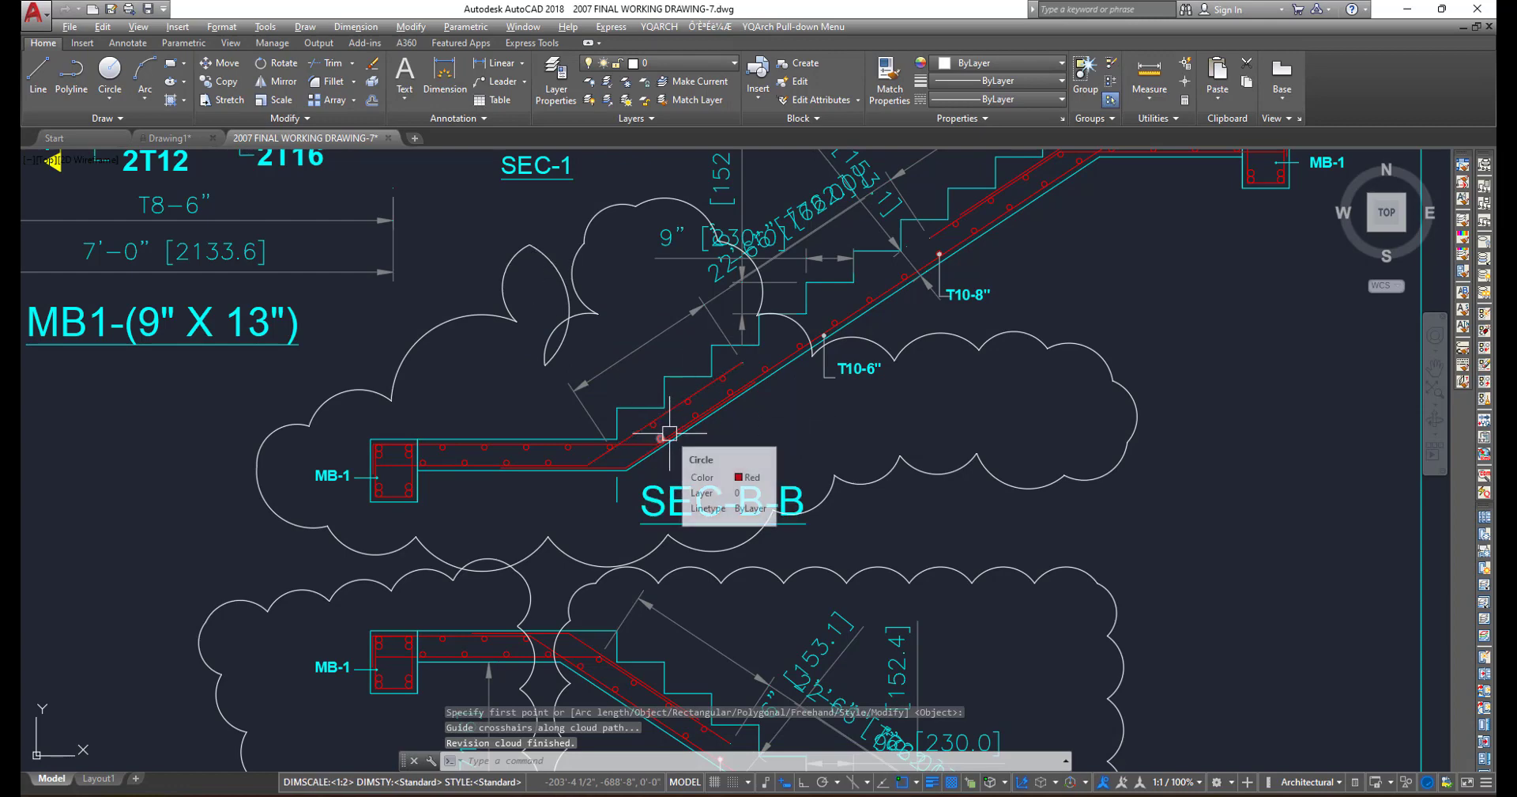
- Draw a circle in an empty area of the drawing, away from the stair sections
scroll(670, 433, down, 10)
mouse_move(573, 284)
middle_down()
mouse_move(758, 708)
mouse_move(775, 792)
middle_up()
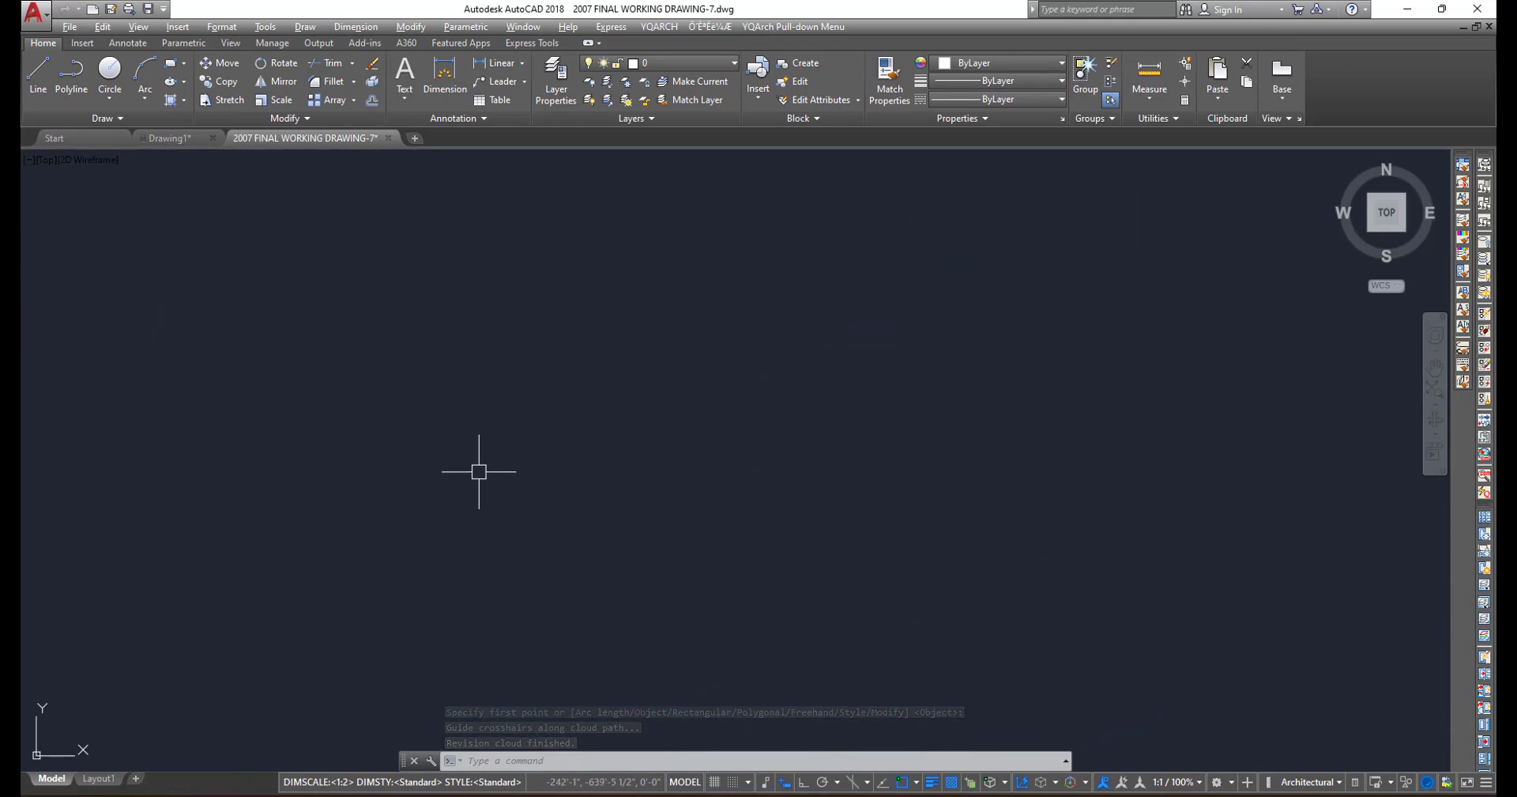
click(308, 28)
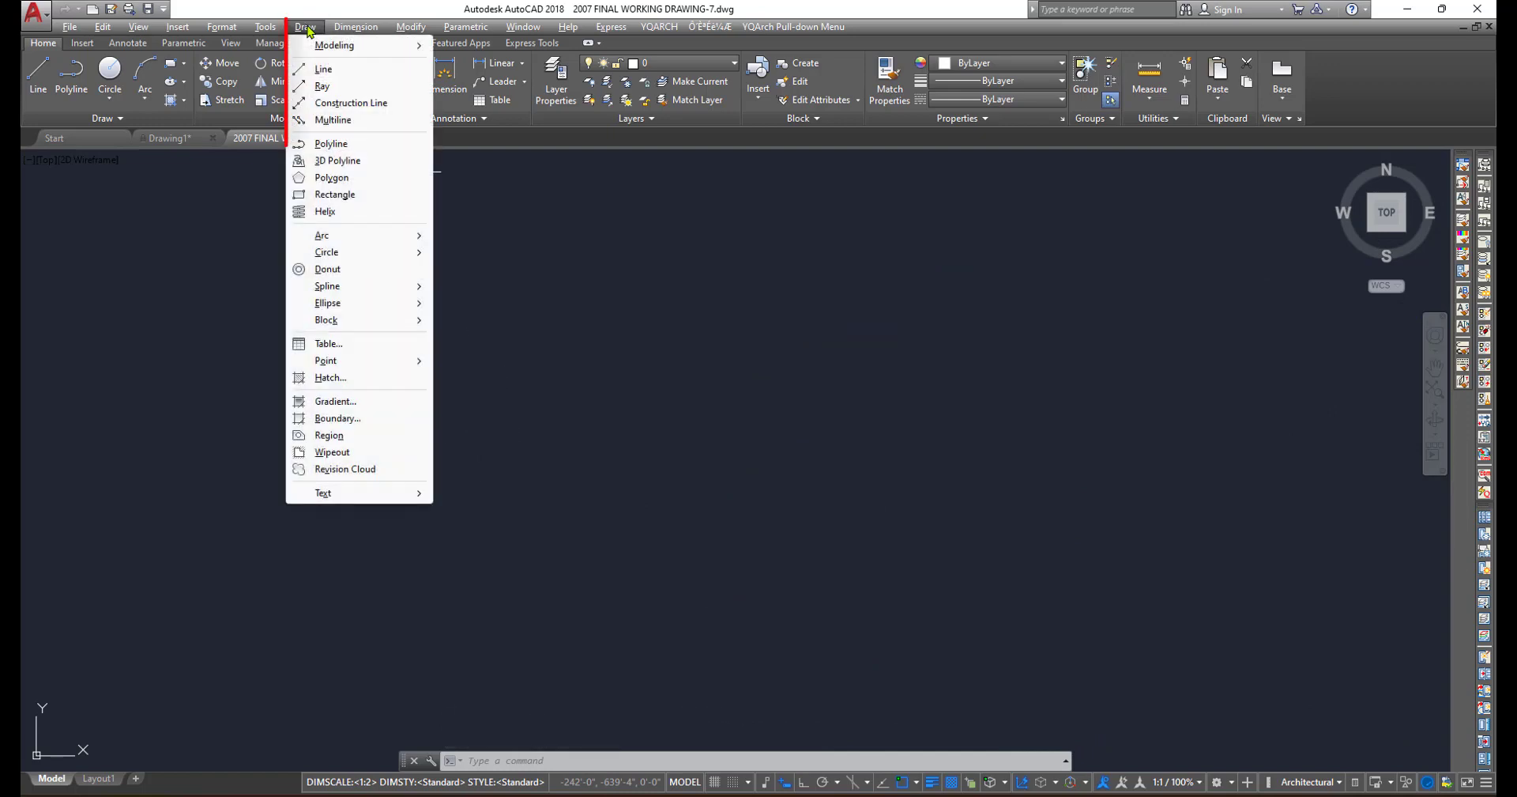
click(684, 337)
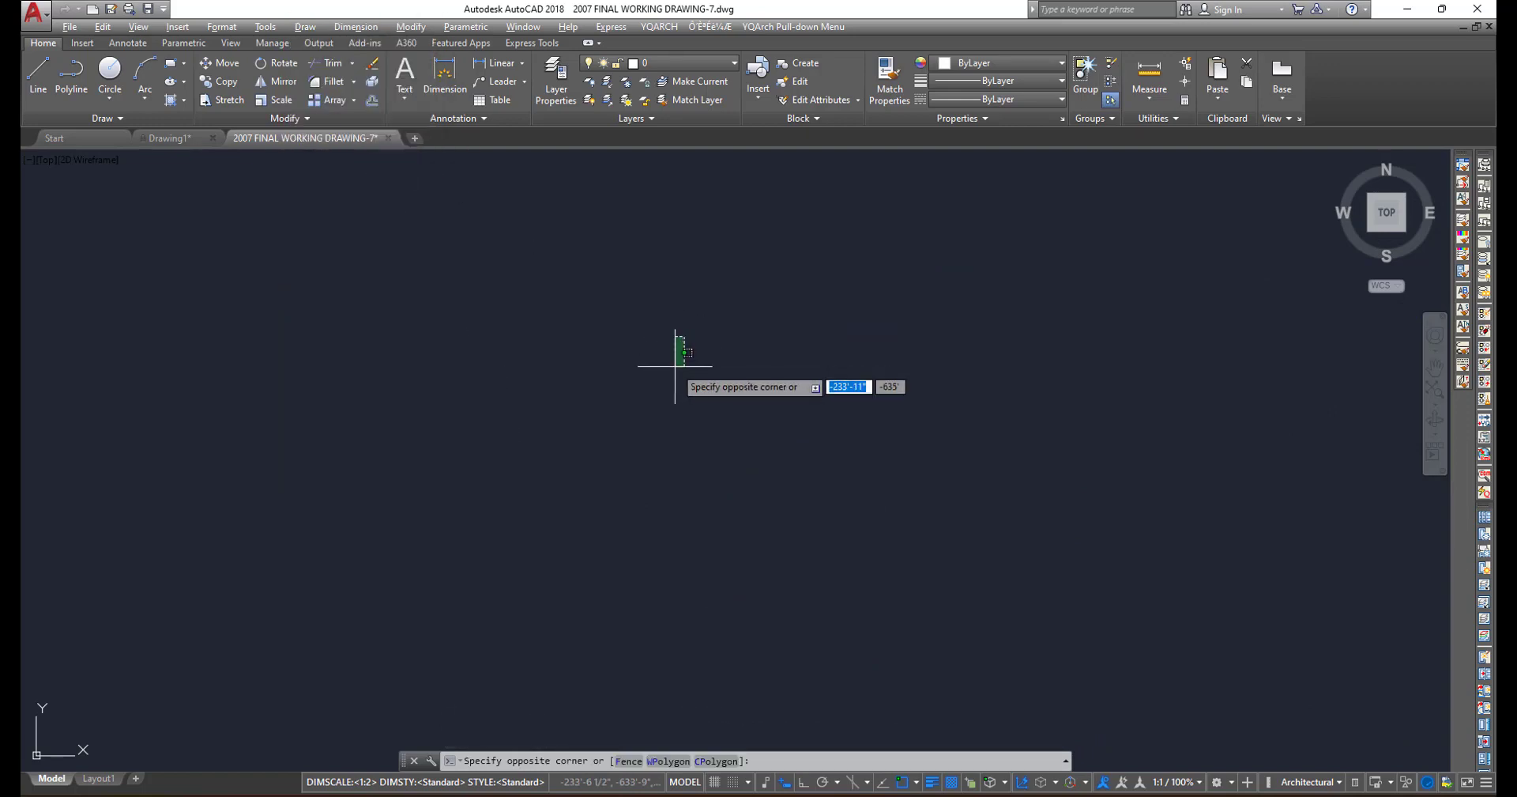
click(680, 364)
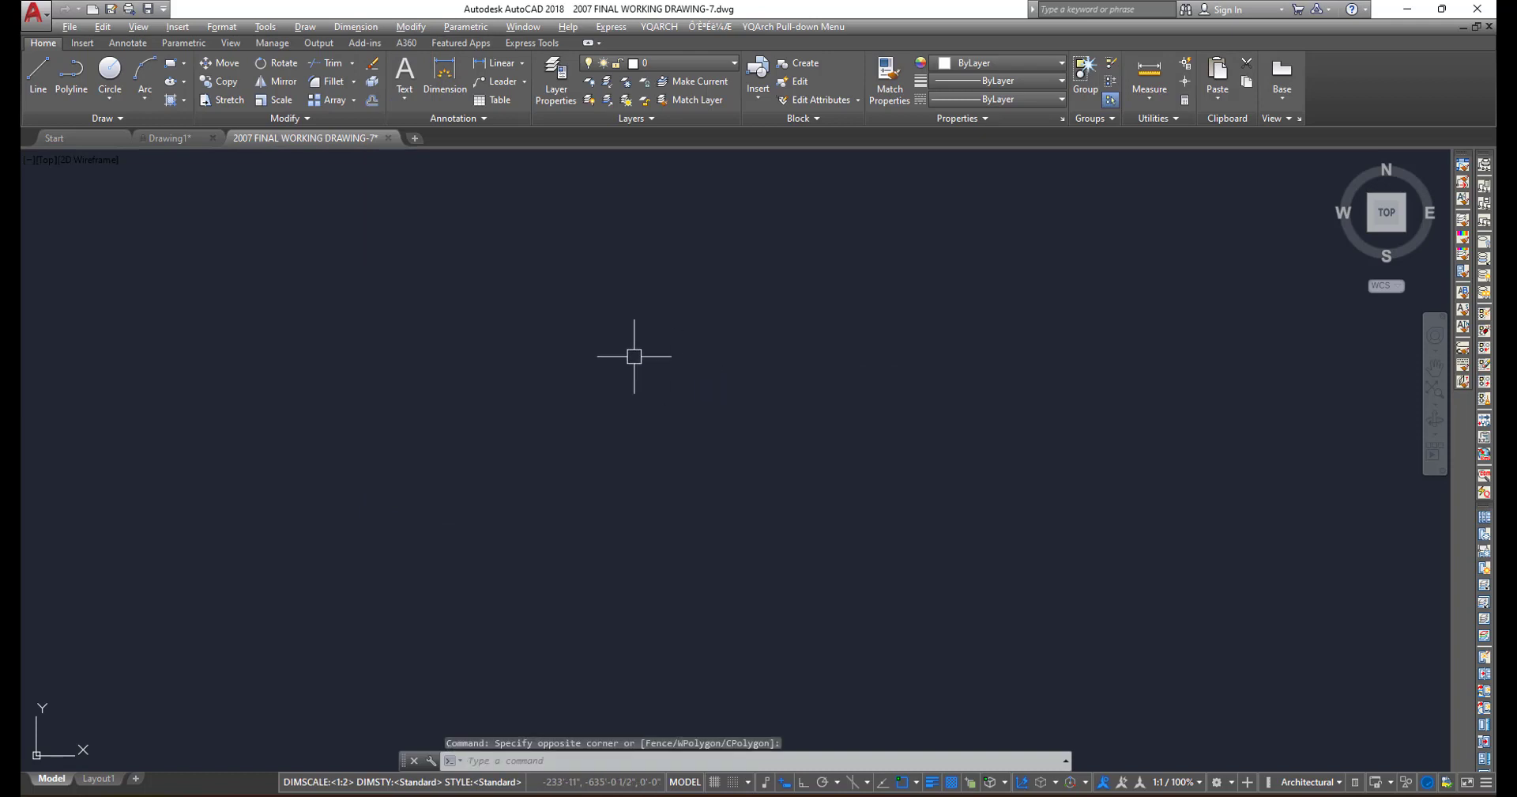
click(110, 73)
click(662, 444)
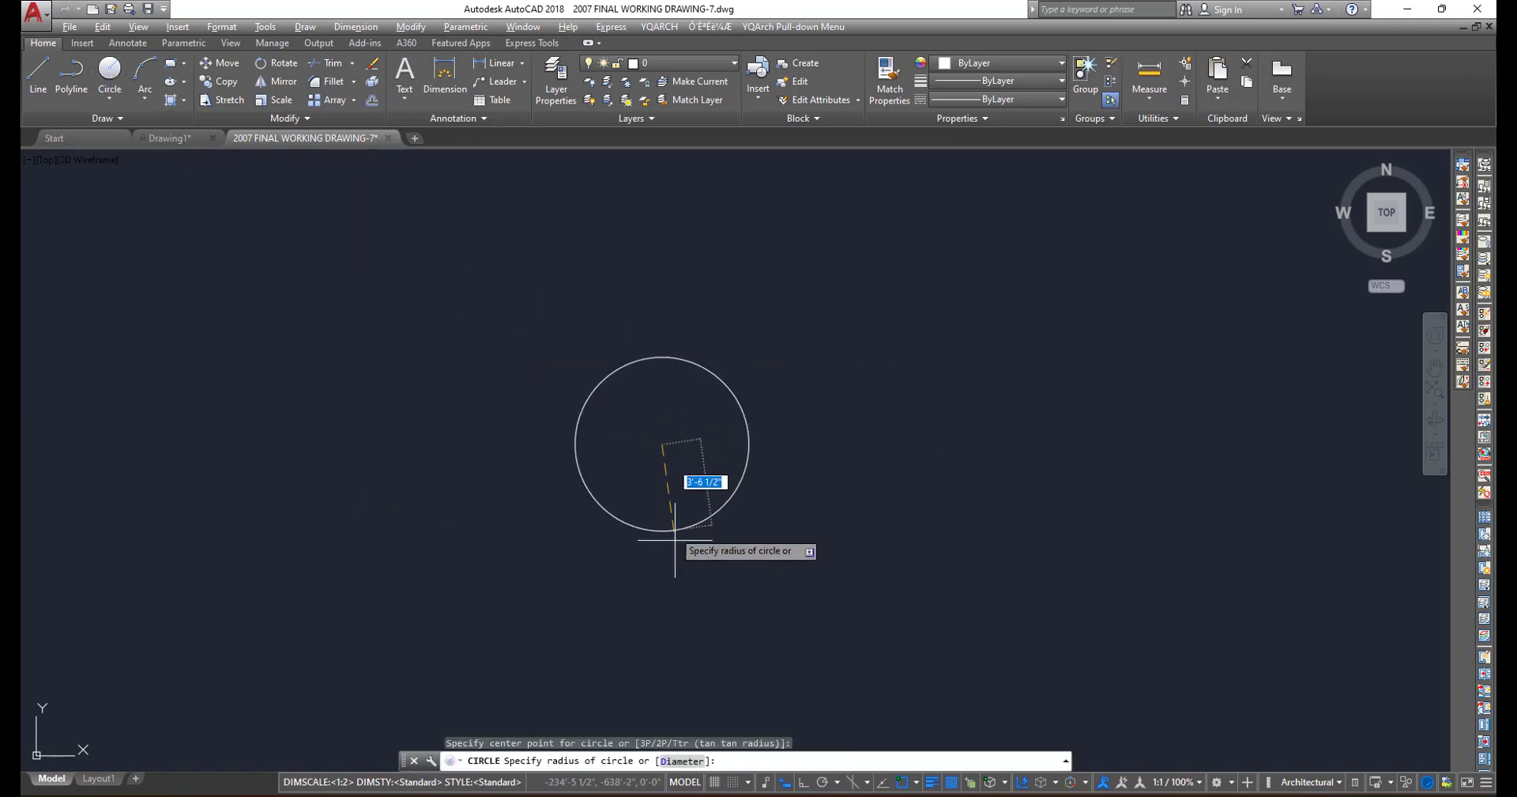
click(685, 576)
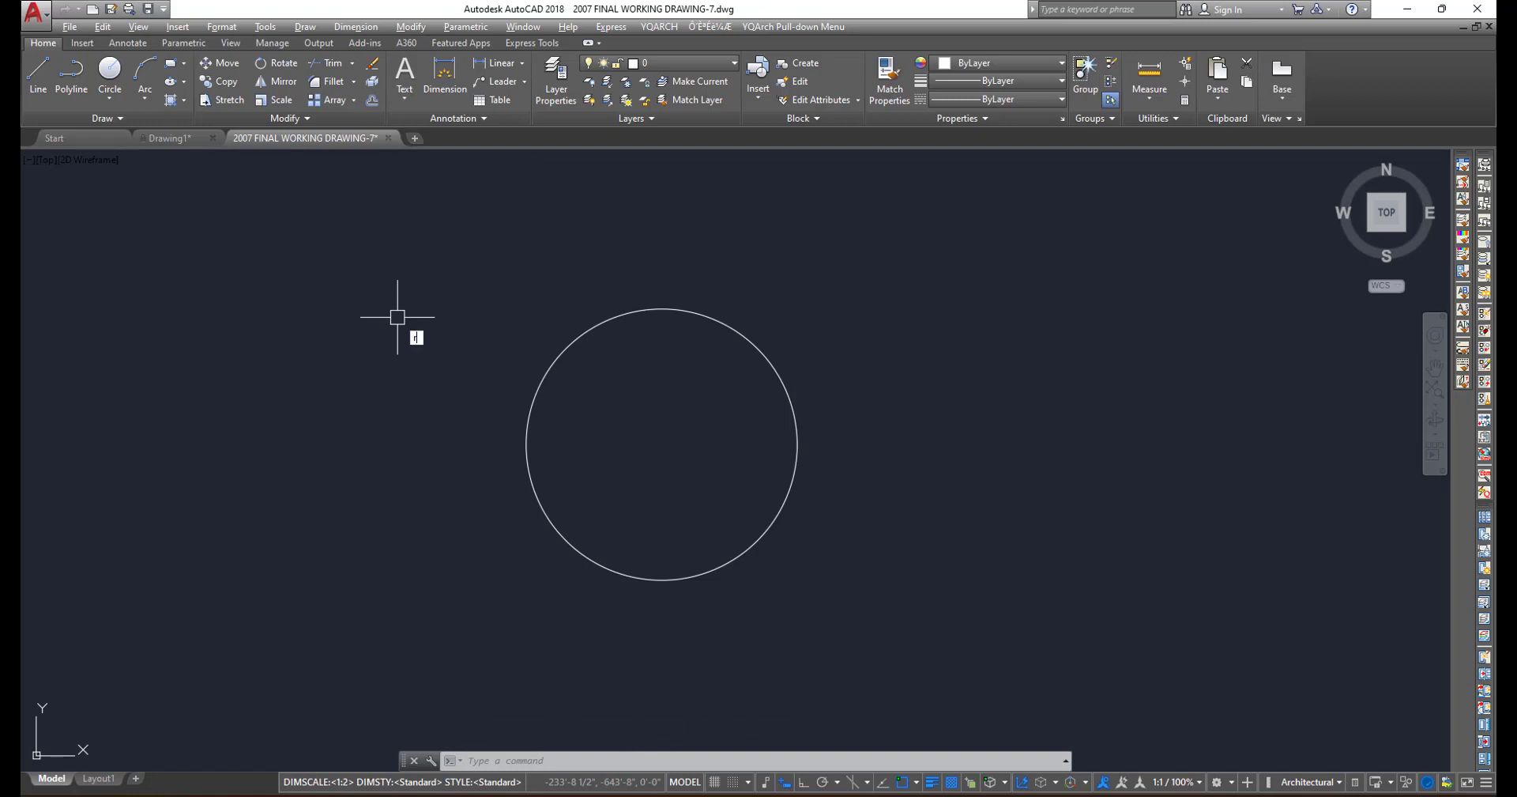
- Draw four rays from the circle's center, pointing up, right, down and left, with Ortho on
text(y)
key(Return)
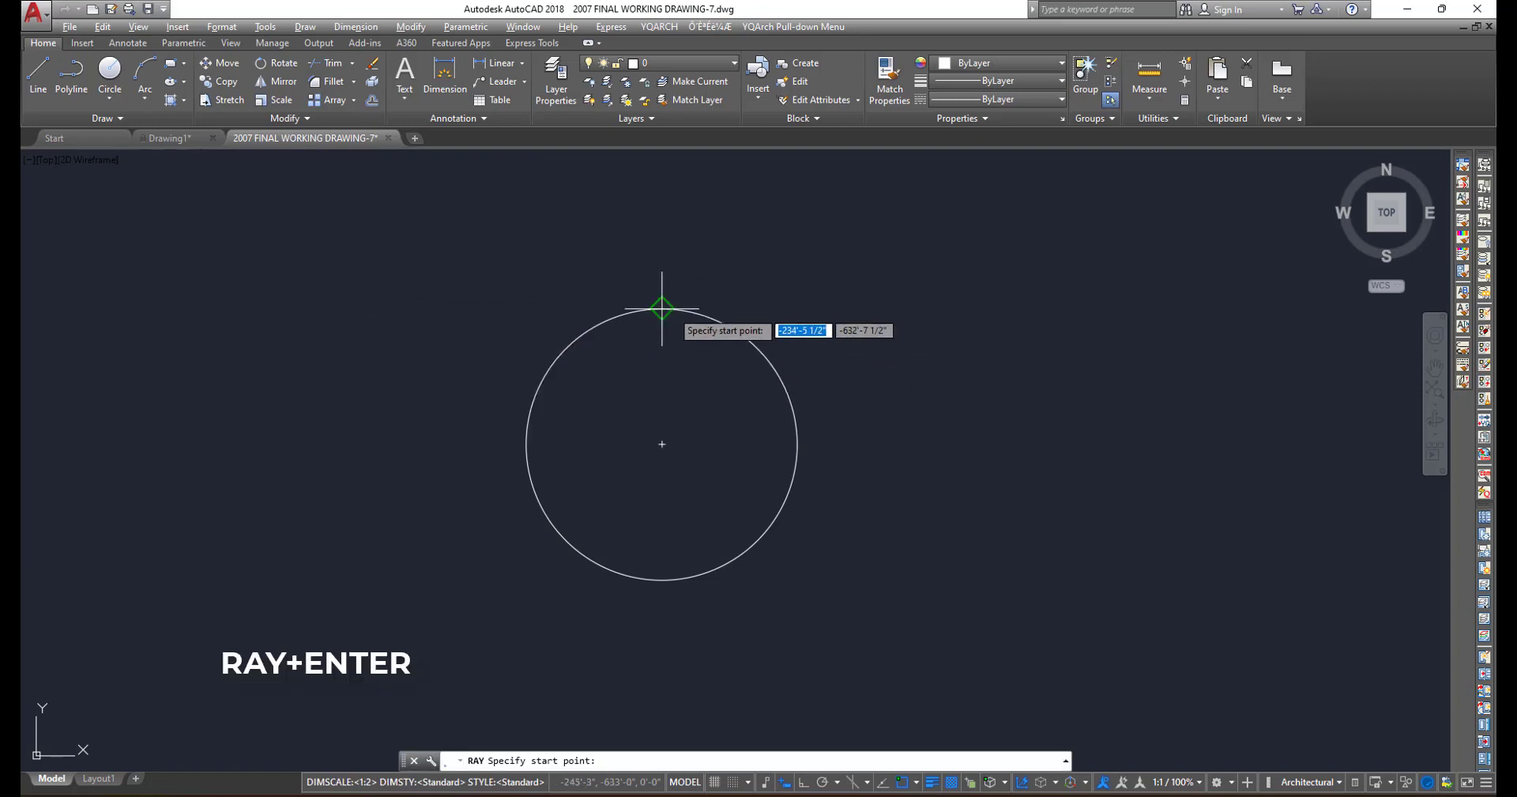
click(677, 452)
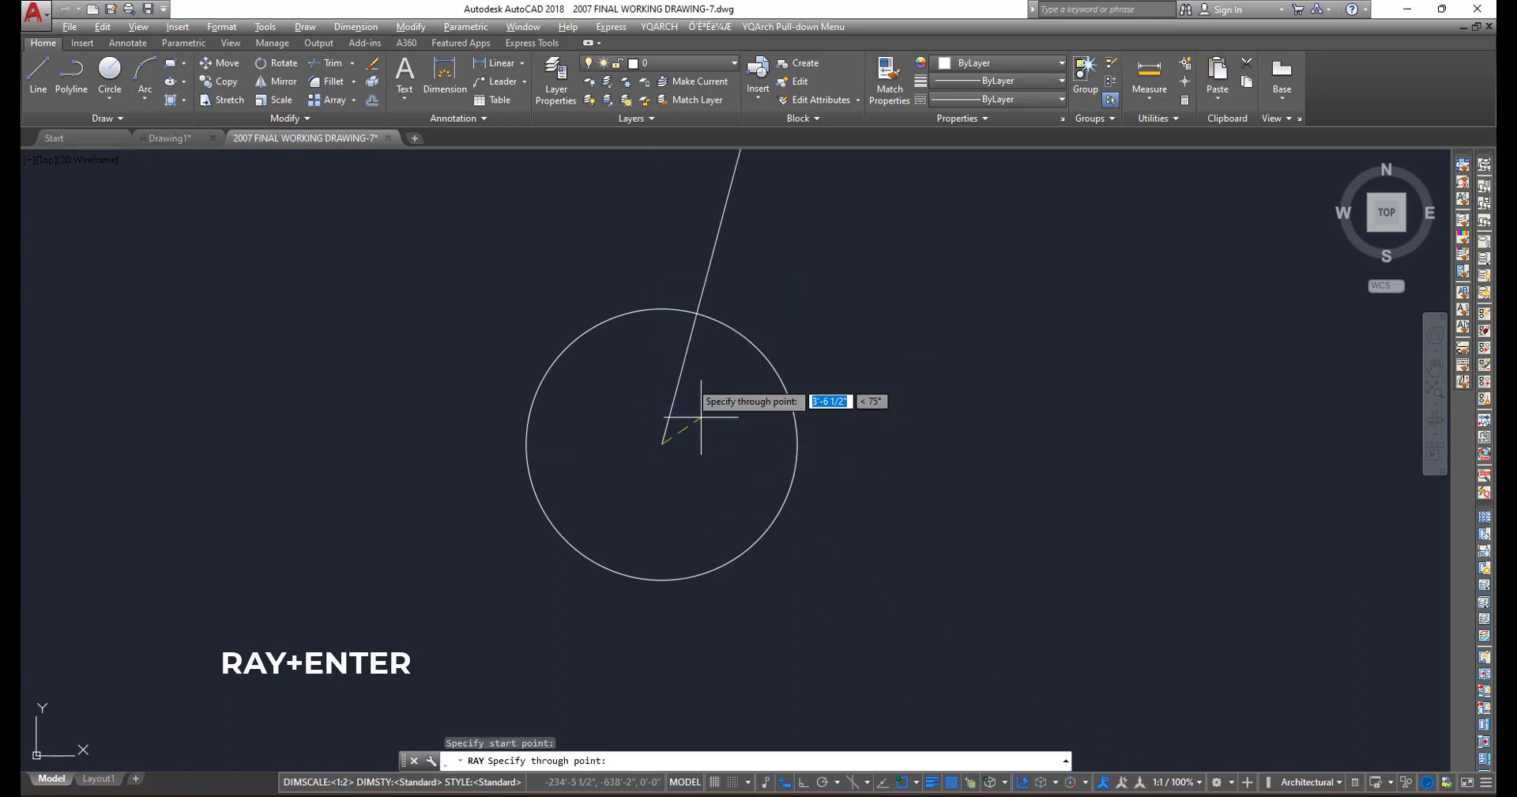
key(F8)
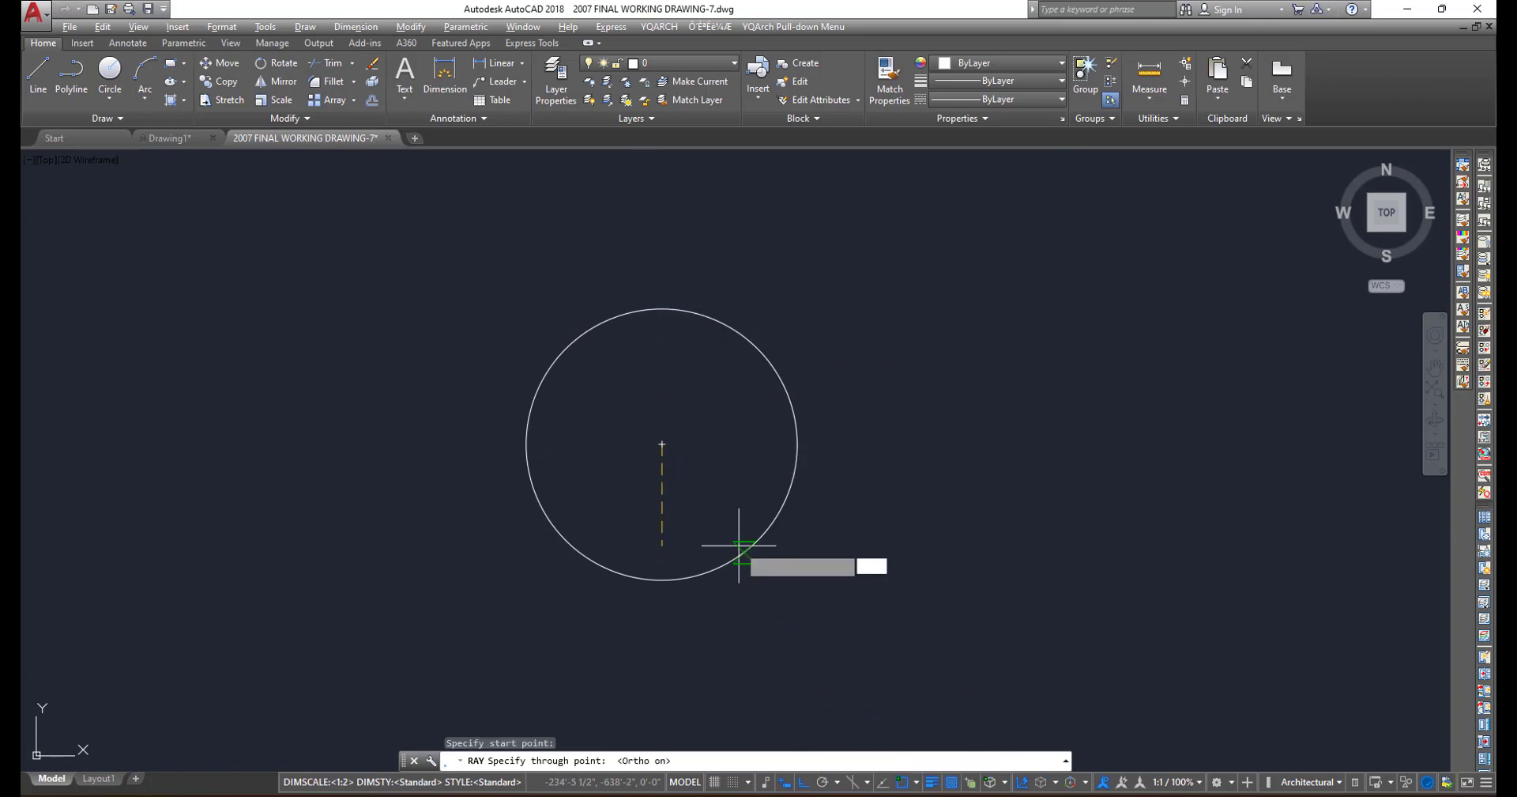
click(627, 231)
click(877, 292)
click(705, 630)
click(305, 440)
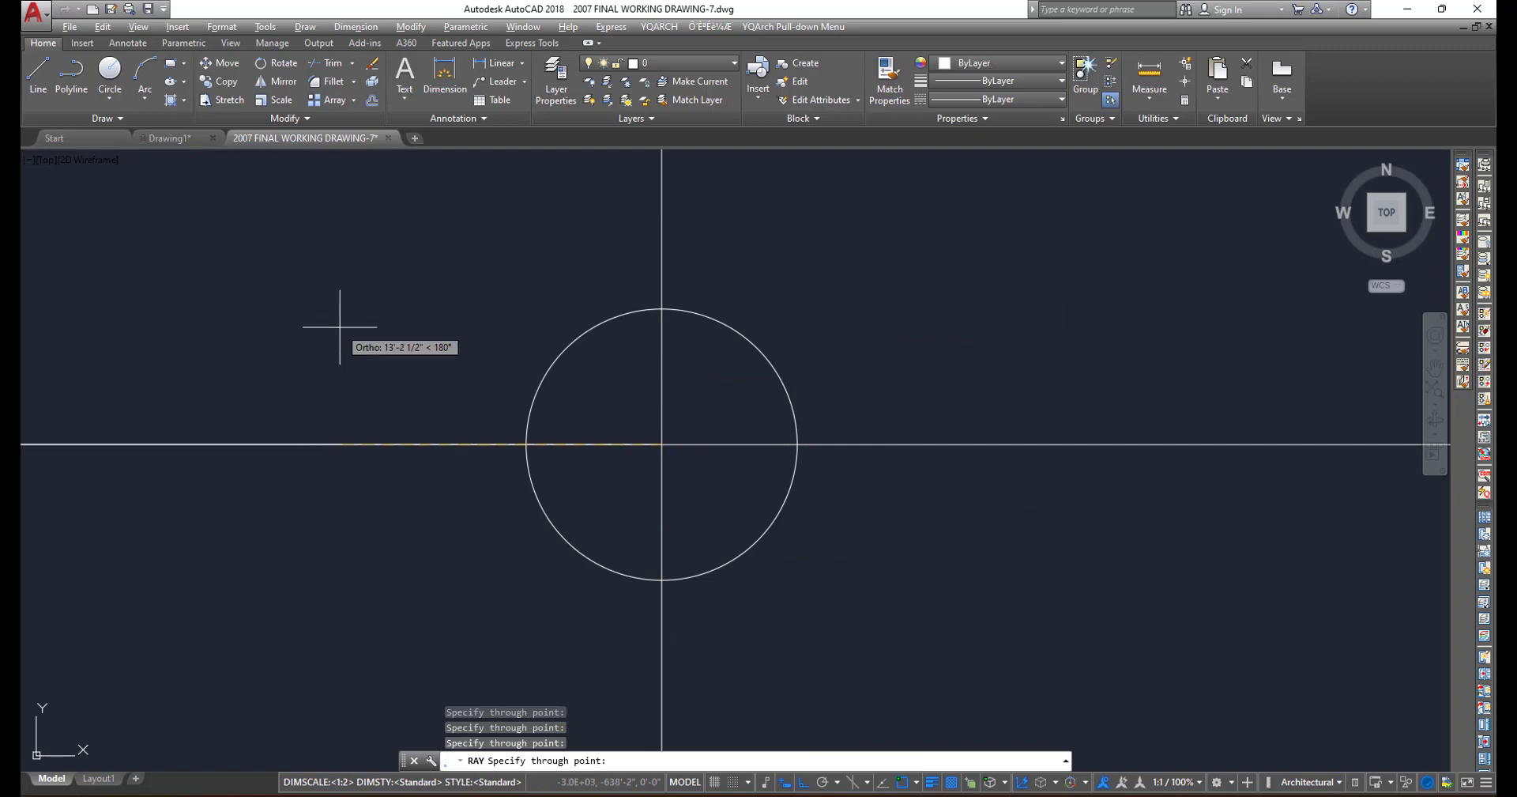
key(Return)
- Trim away the parts of all four rays that extend outside the circle, using all objects as cutting edges
scroll(477, 490, down, 8)
middle_drag(477, 490, 678, 495)
scroll(712, 478, up, 6)
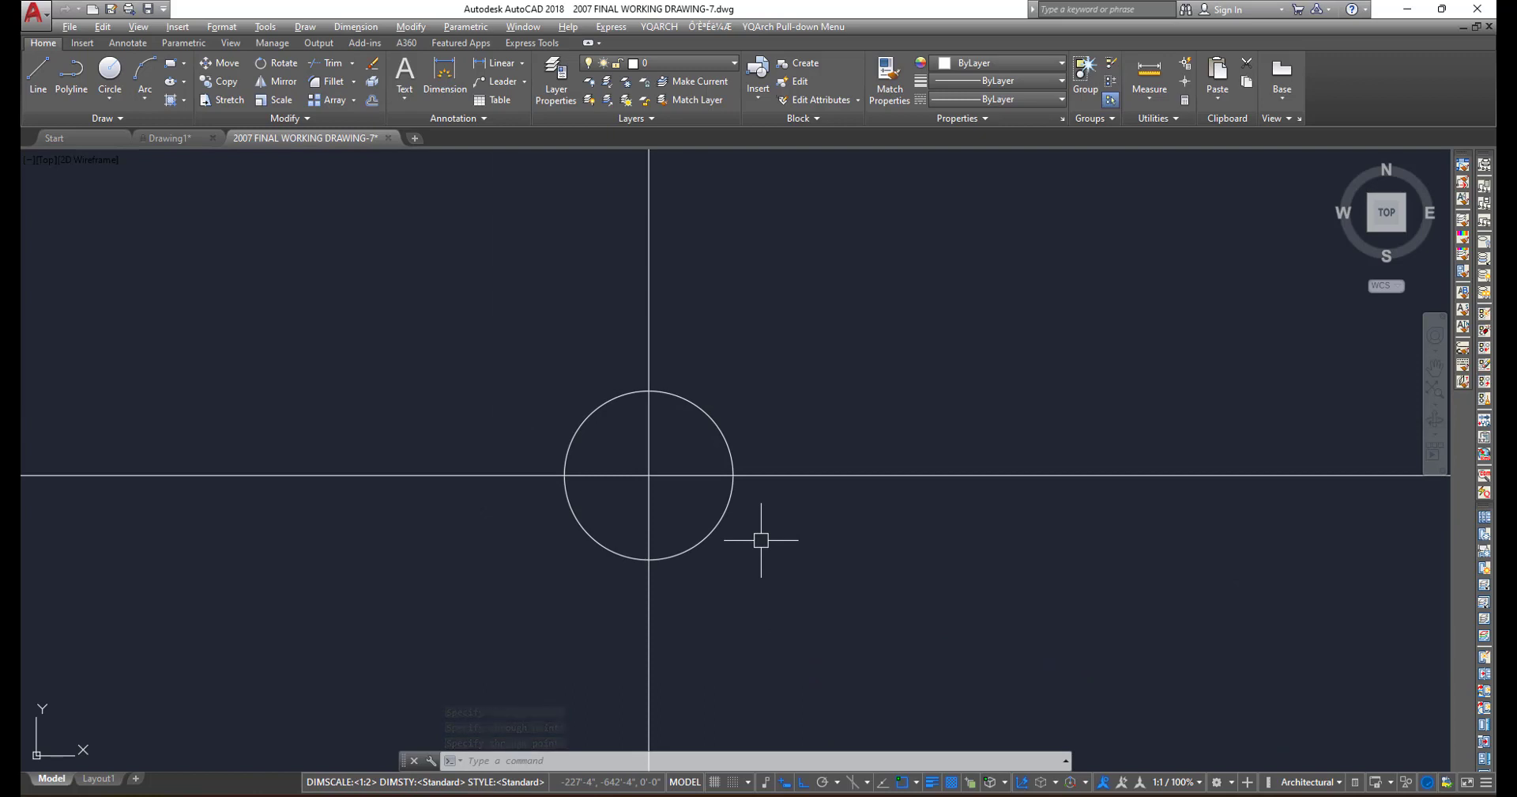
text(tr)
key(Return)
key(Return)
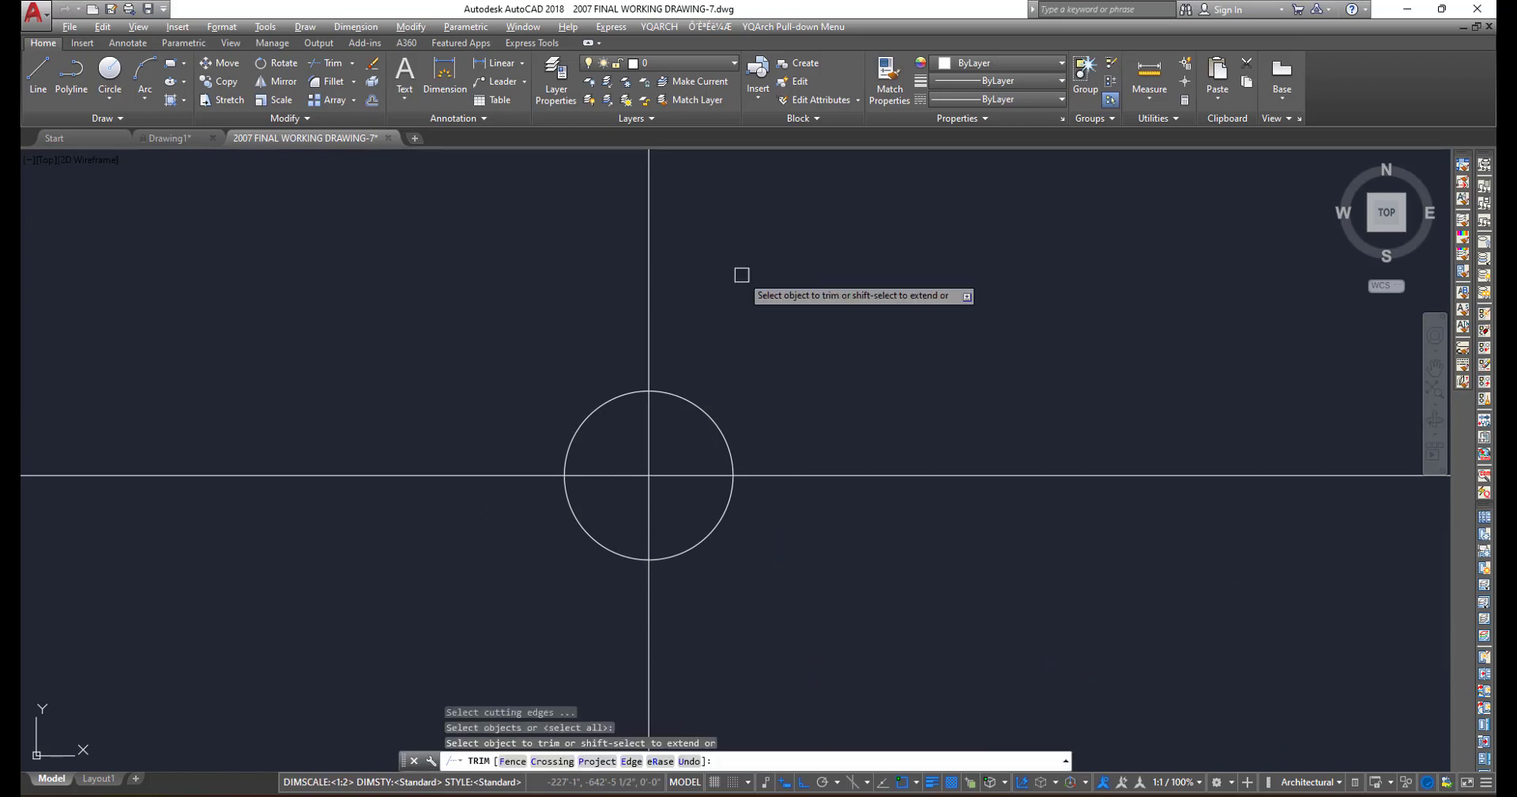
click(744, 234)
click(518, 332)
click(474, 362)
click(410, 519)
click(993, 550)
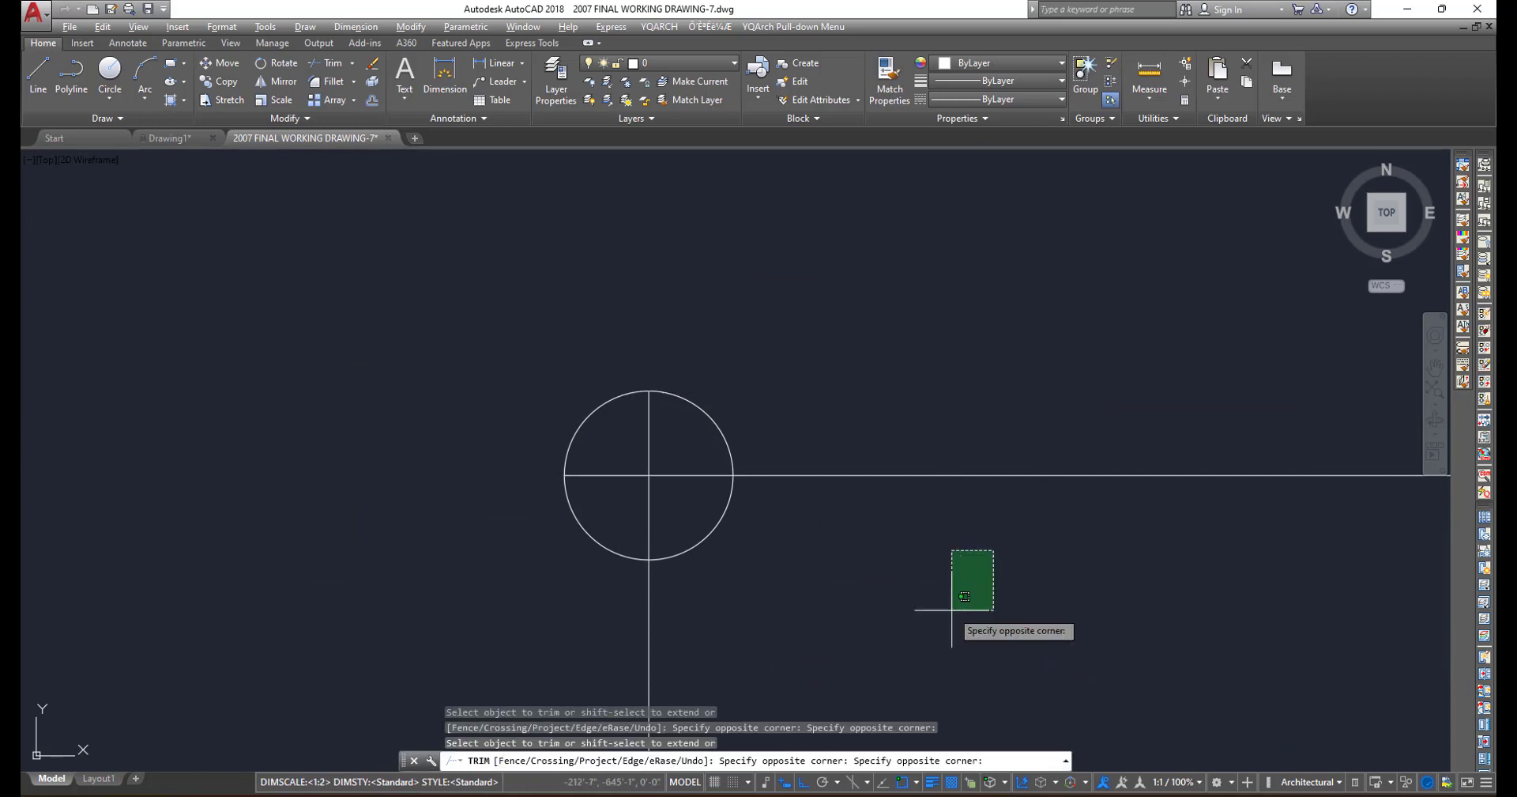
click(952, 609)
click(962, 389)
click(925, 589)
click(894, 613)
click(515, 637)
right_click(915, 418)
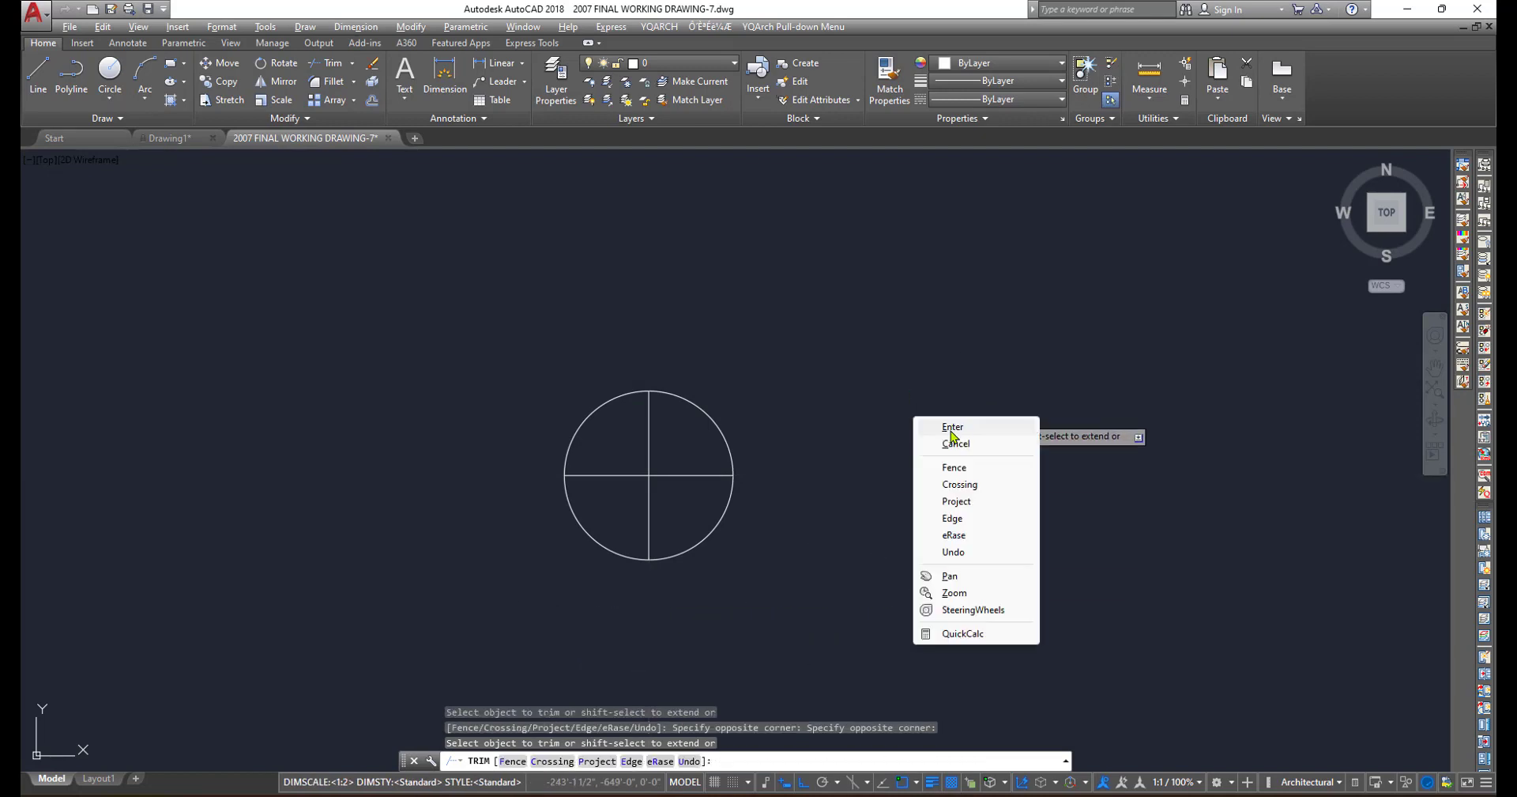
click(962, 430)
- Switch to the Drawing1 floor plan drawing
key(ctrl+Tab)
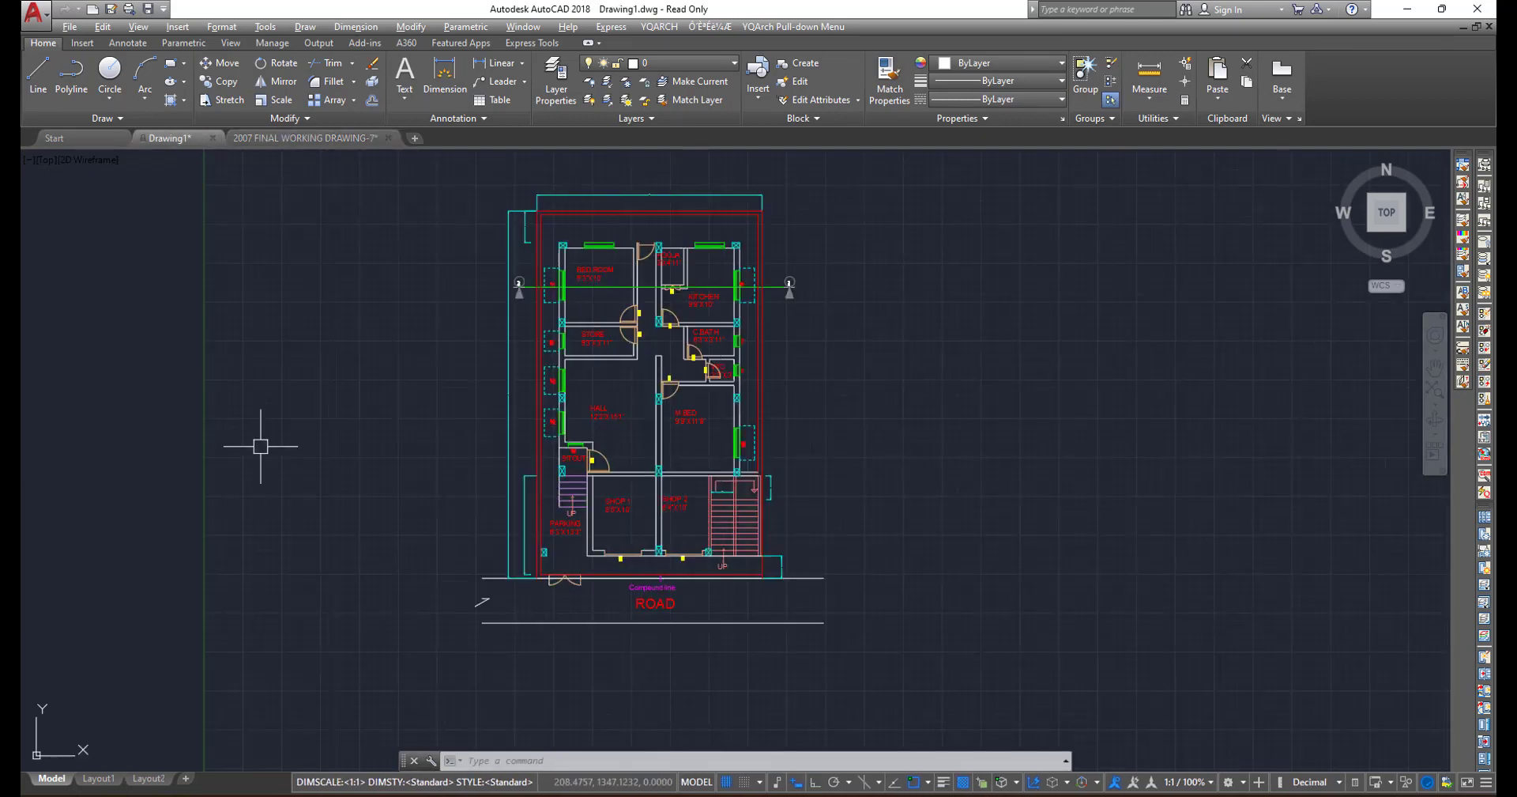
click(123, 123)
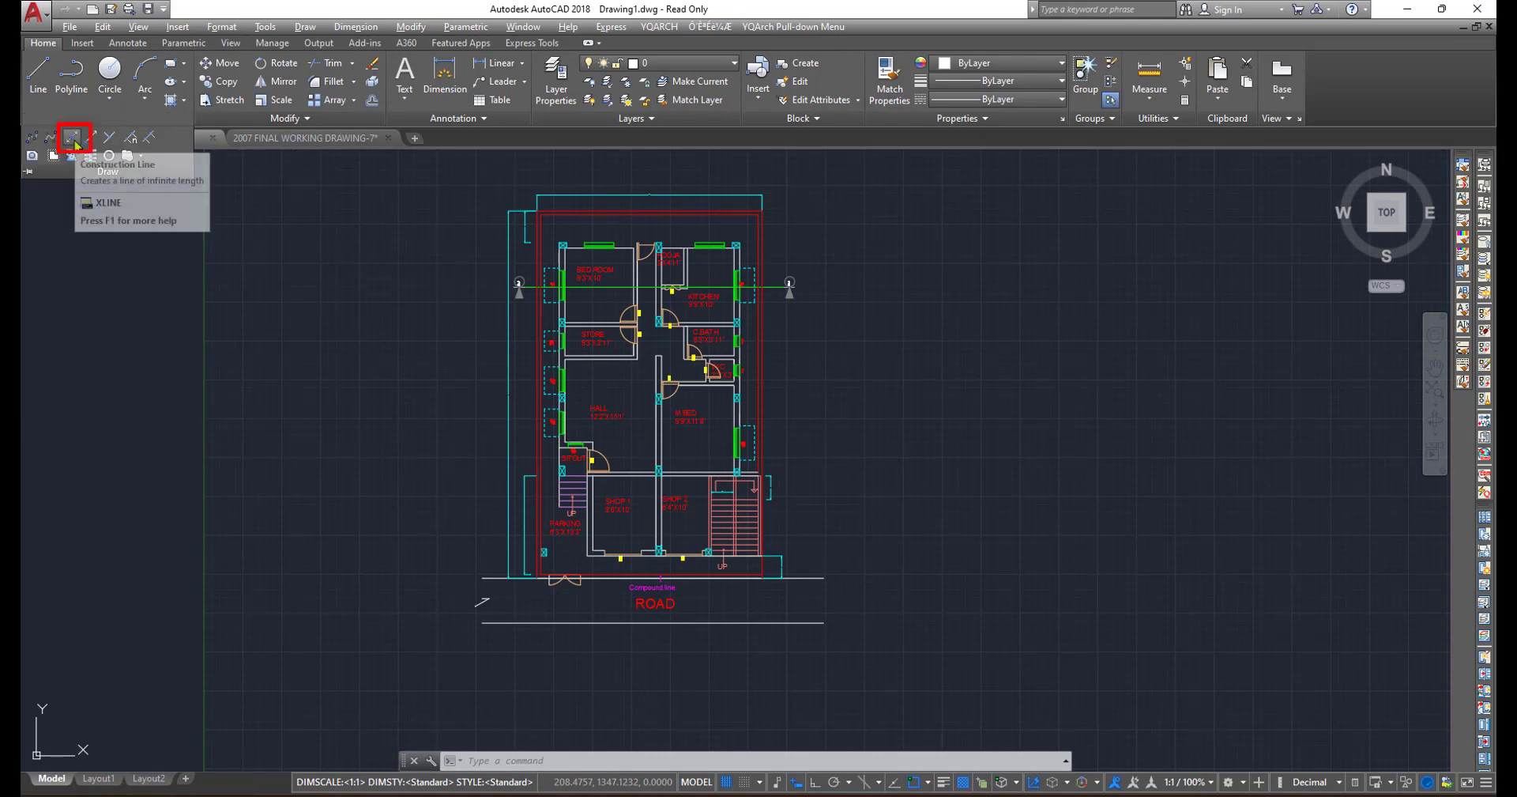
click(340, 244)
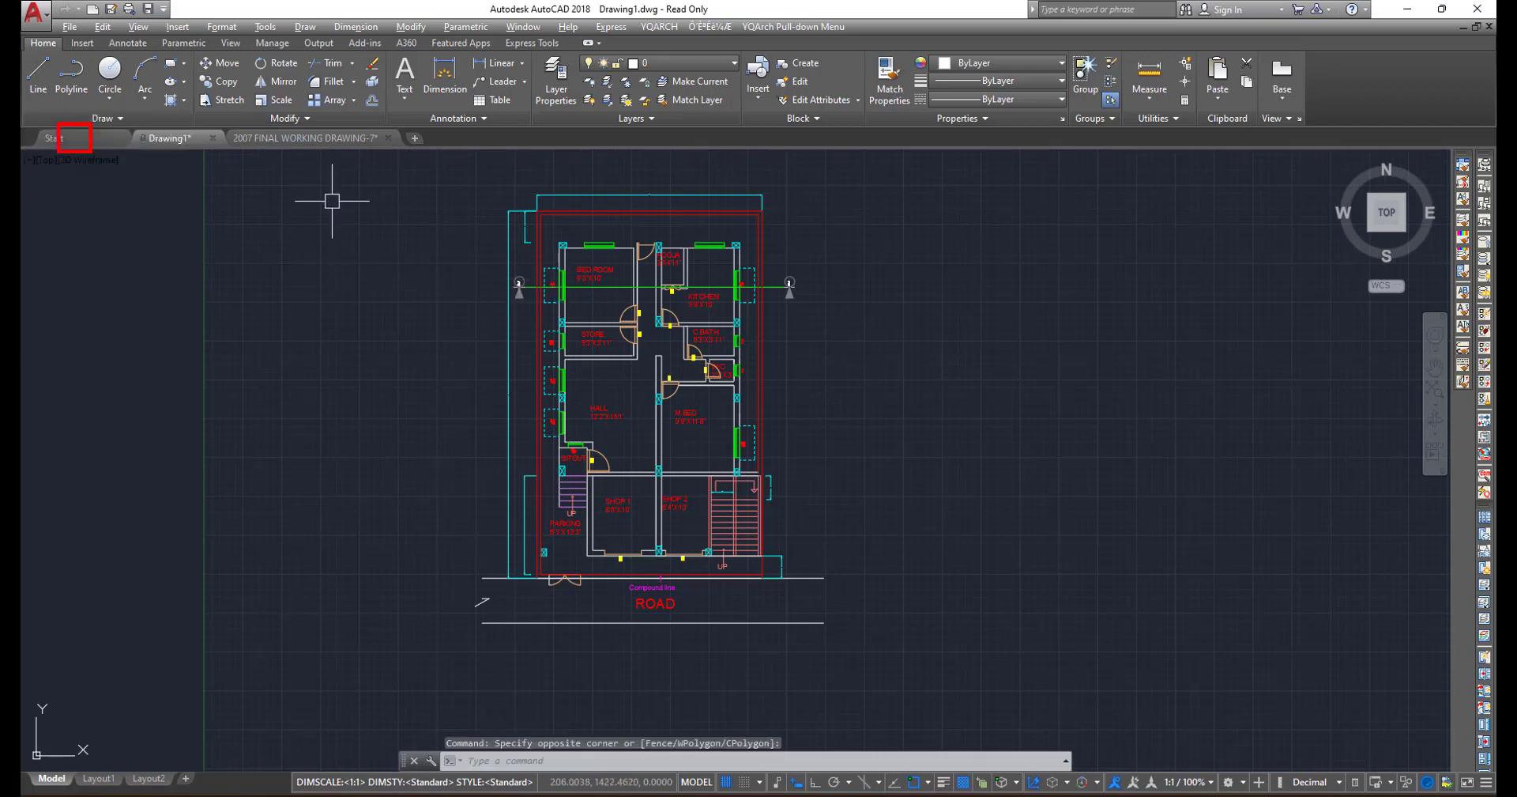
click(305, 29)
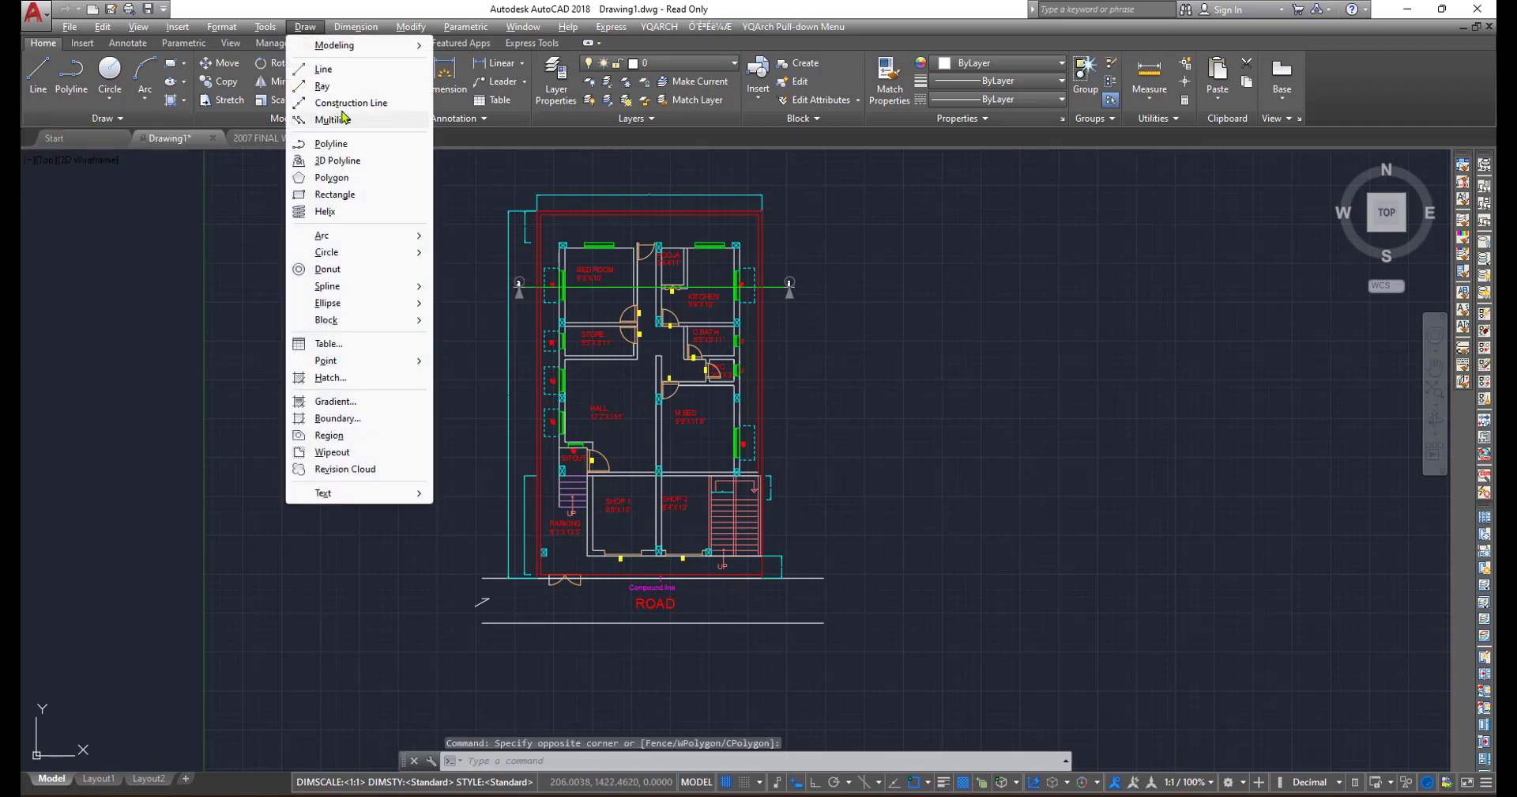
click(1048, 465)
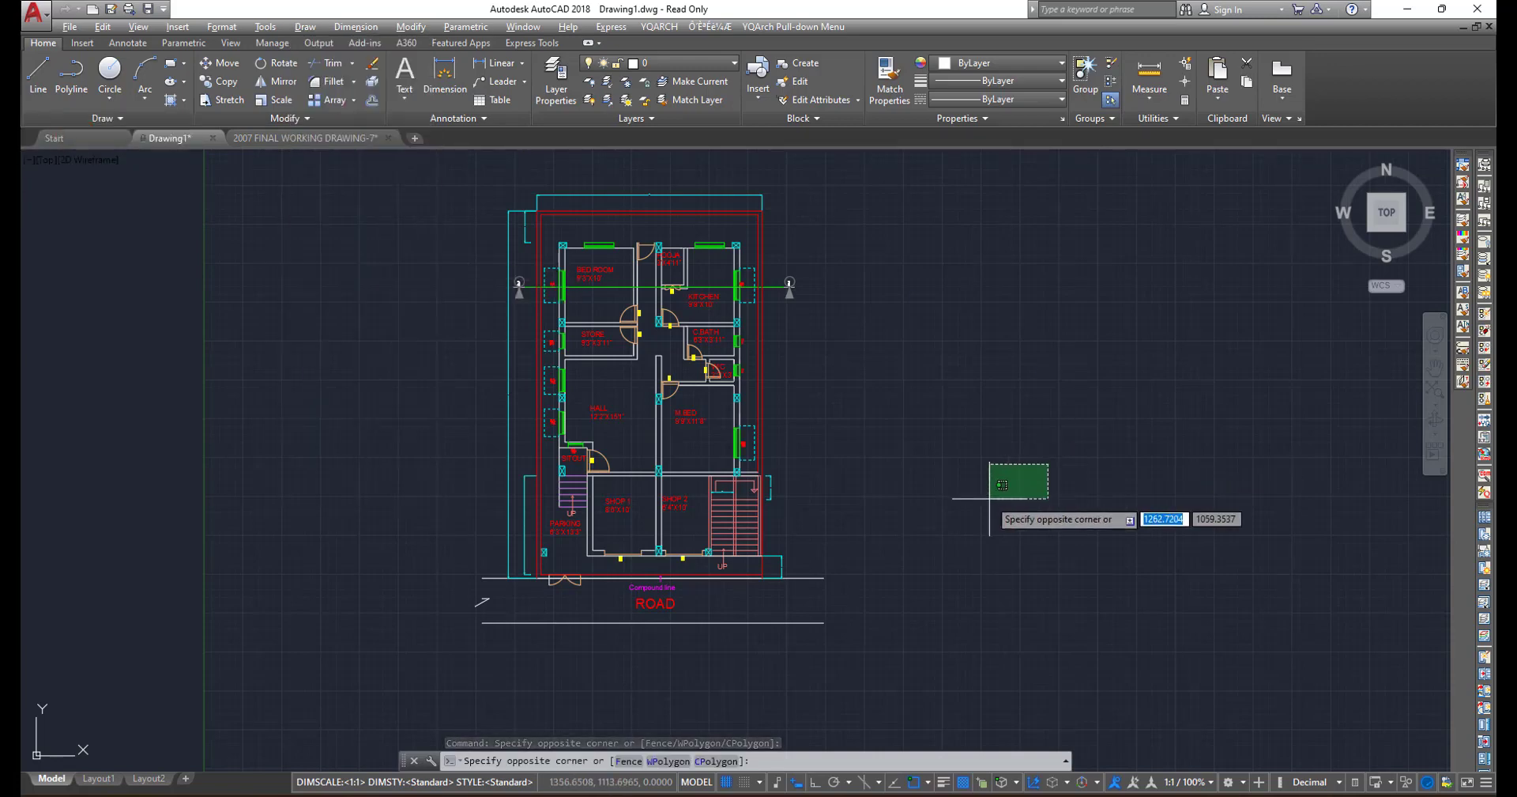
click(990, 498)
text(XL)
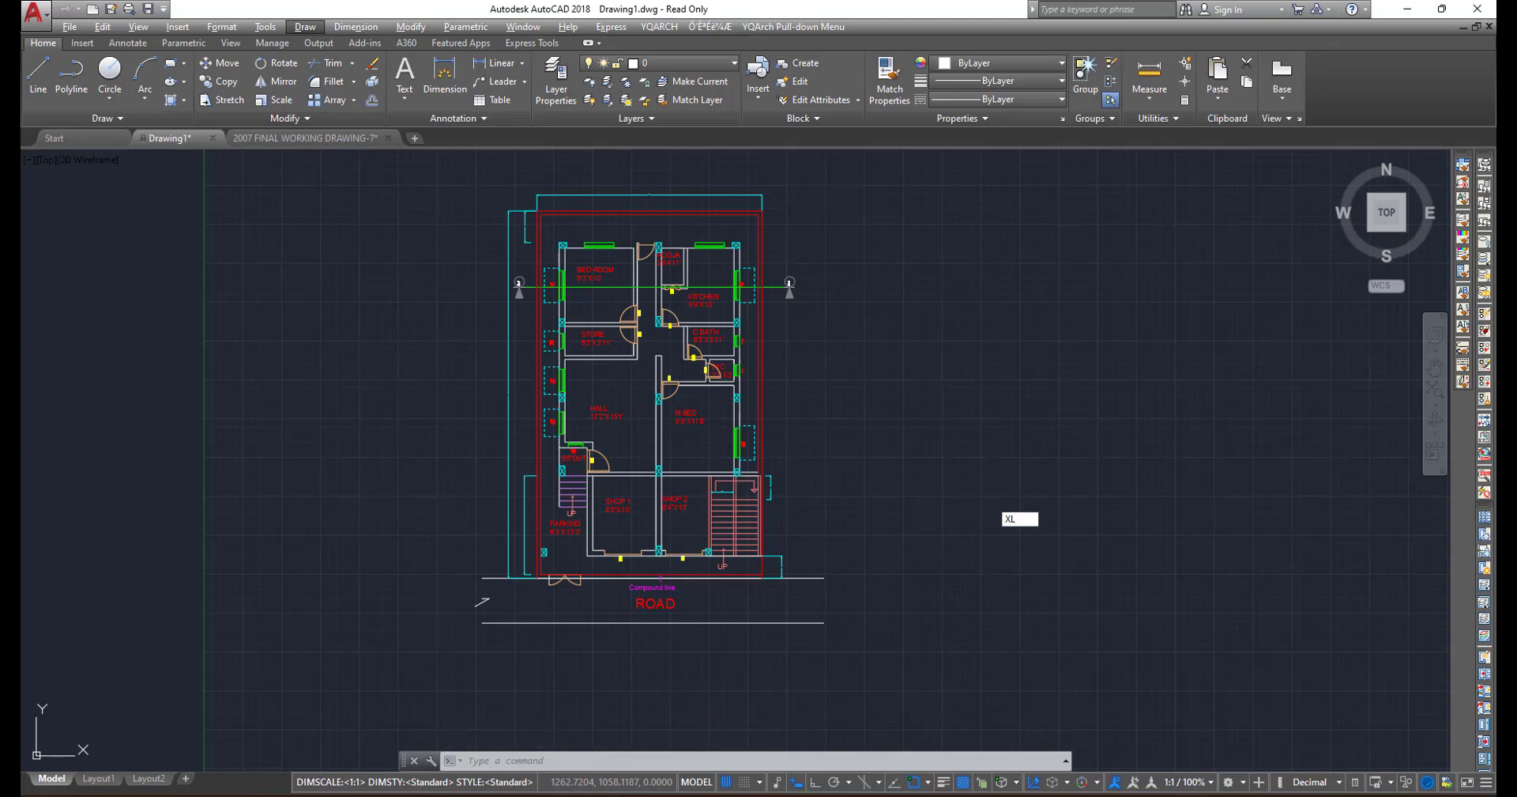
click(972, 498)
key(Escape)
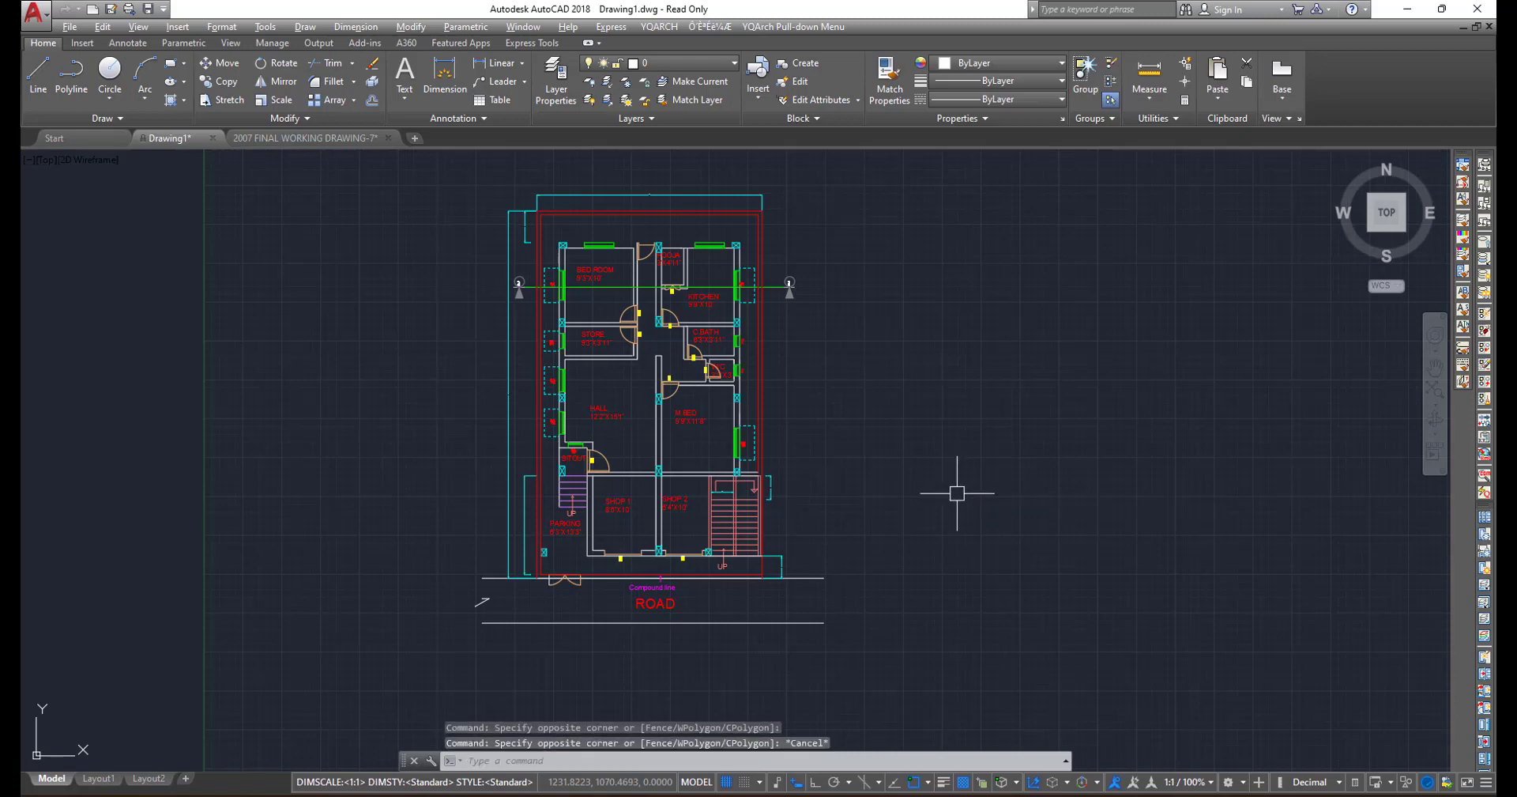
- Draw a vertical construction line through the outer left corner of the sitout, with Ortho on
middle_drag(950, 505, 950, 504)
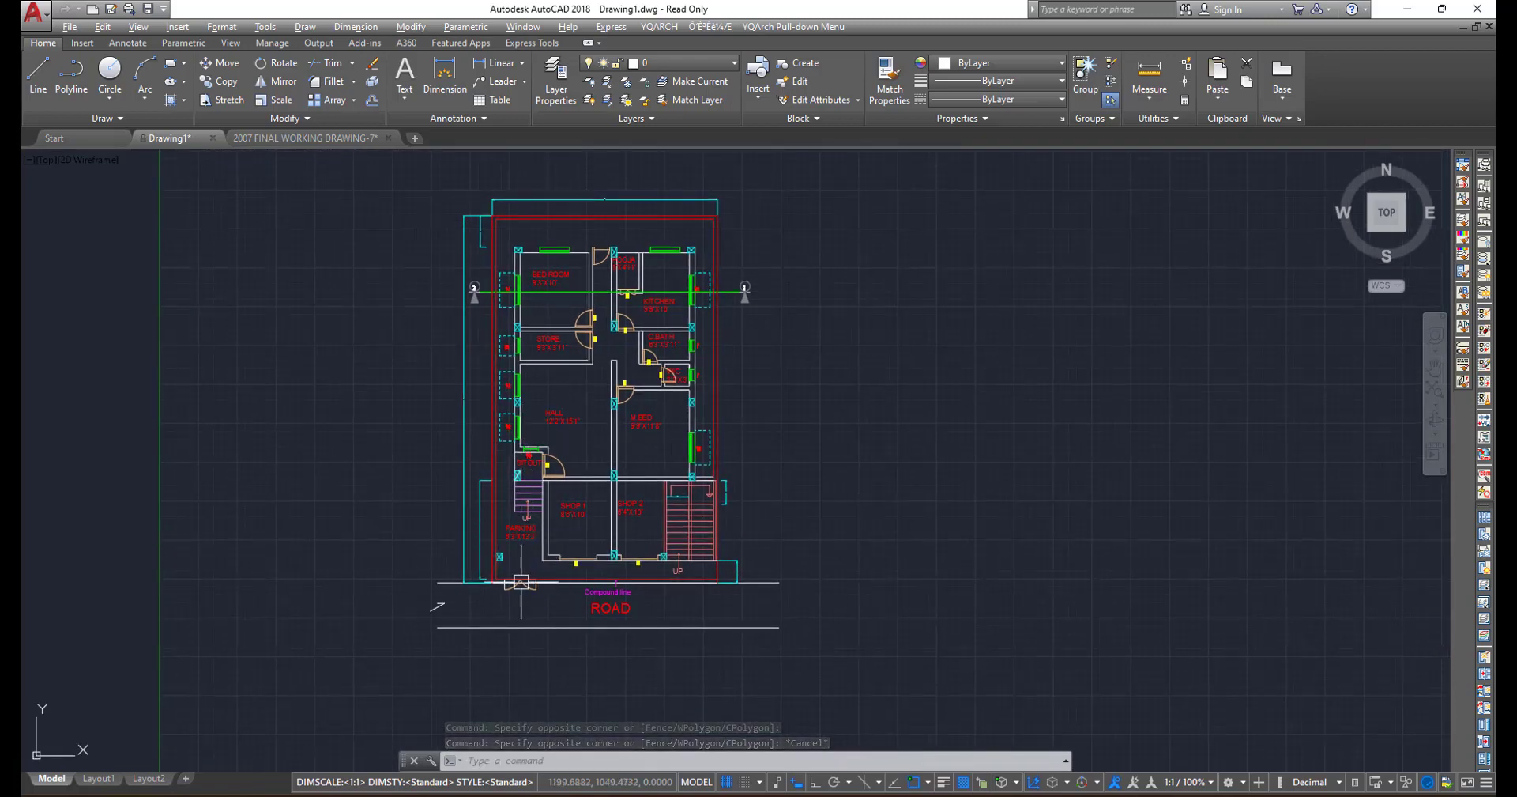
middle_drag(778, 565, 778, 513)
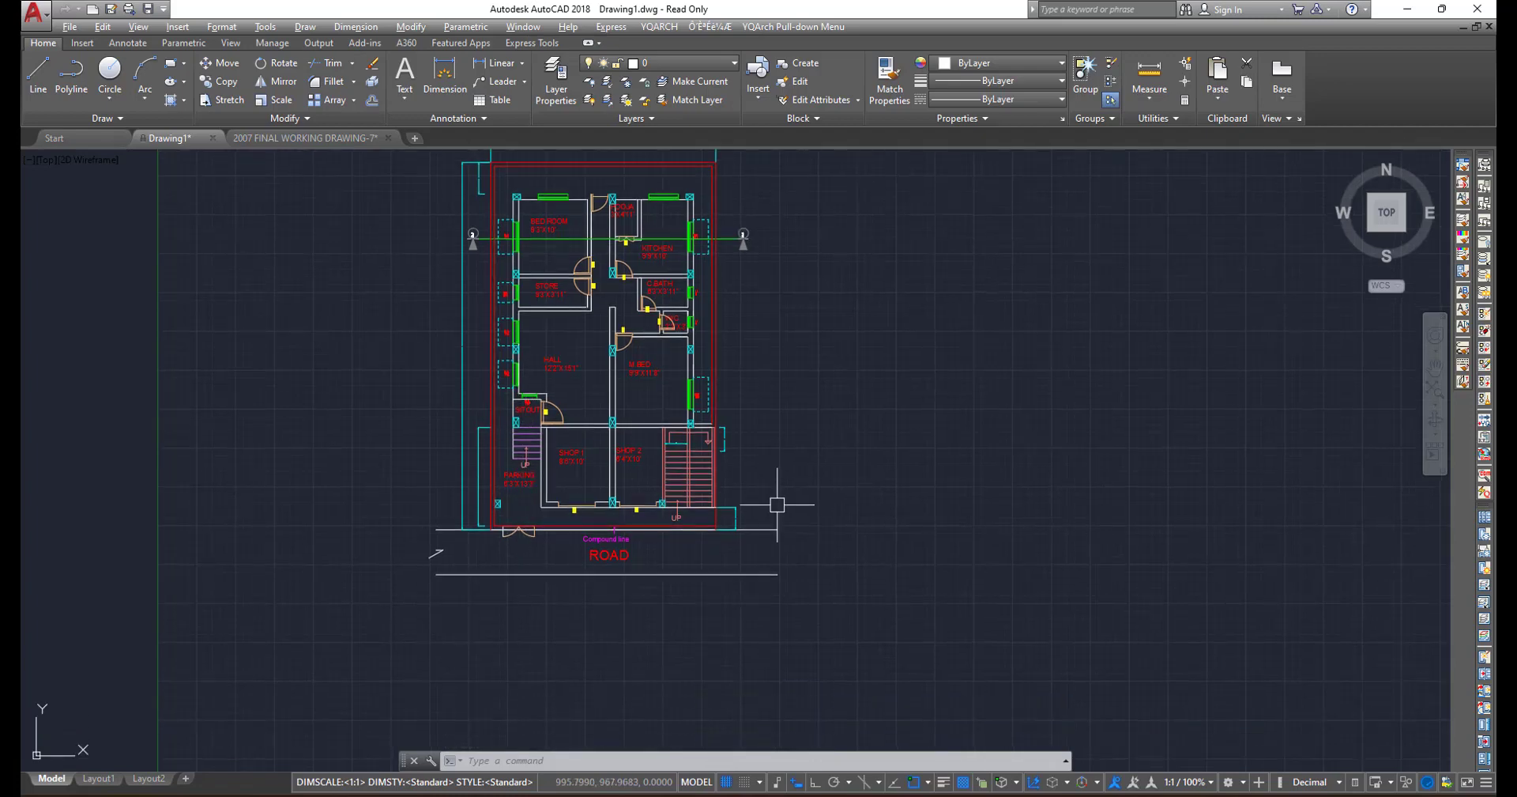
text(xl)
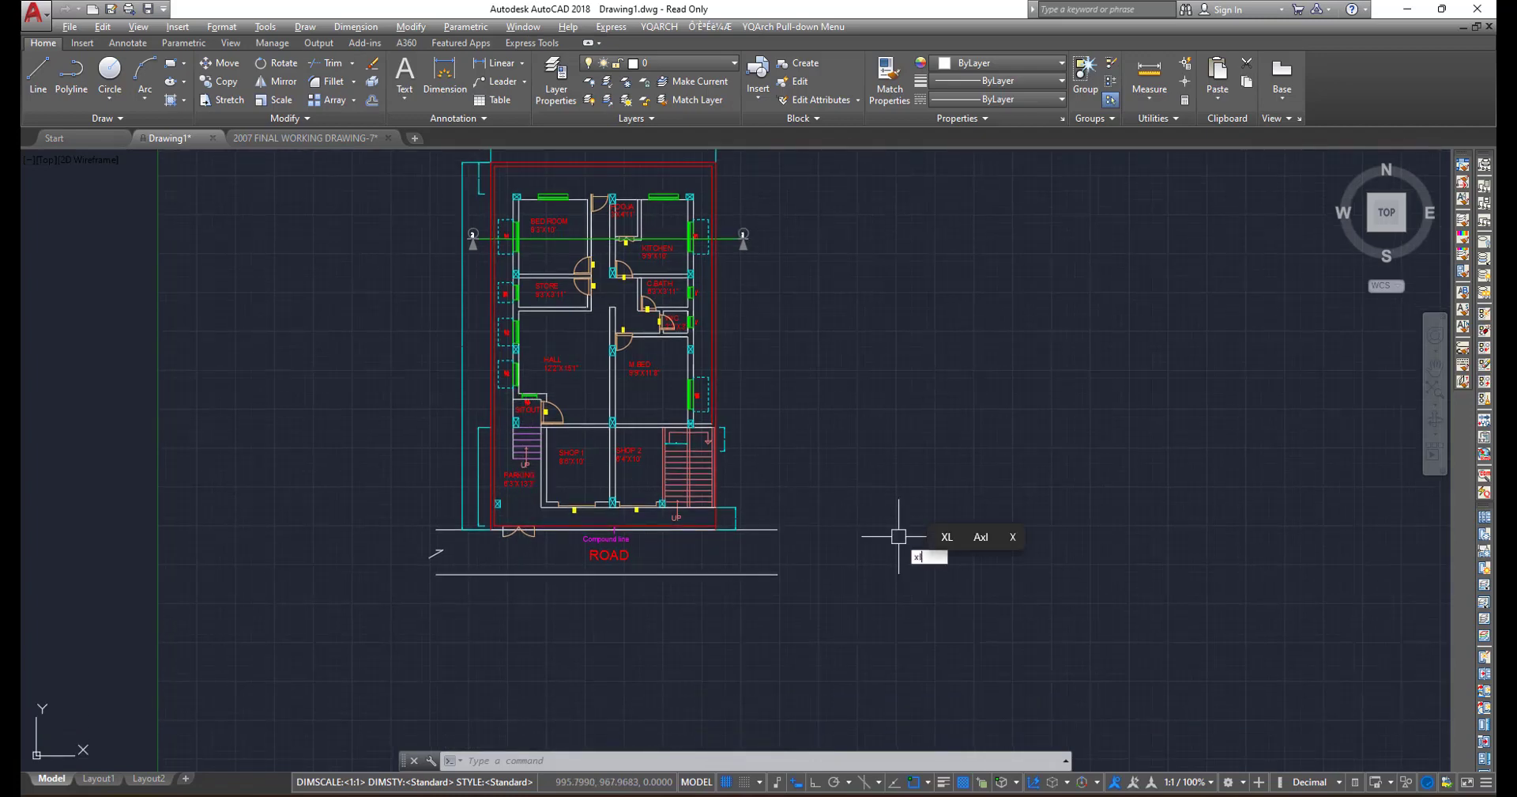
key(Return)
scroll(632, 448, up, 4)
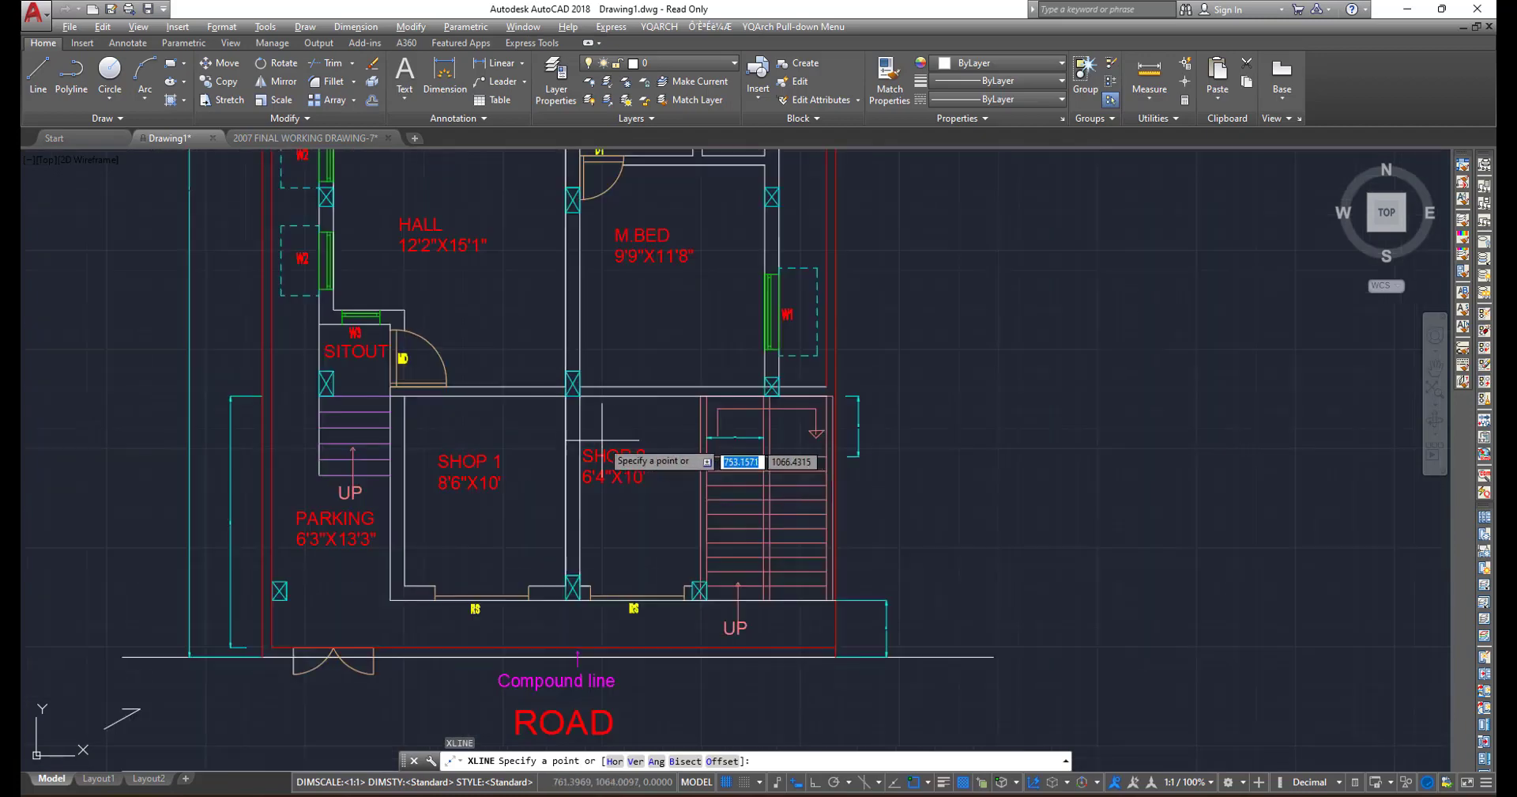
click(319, 324)
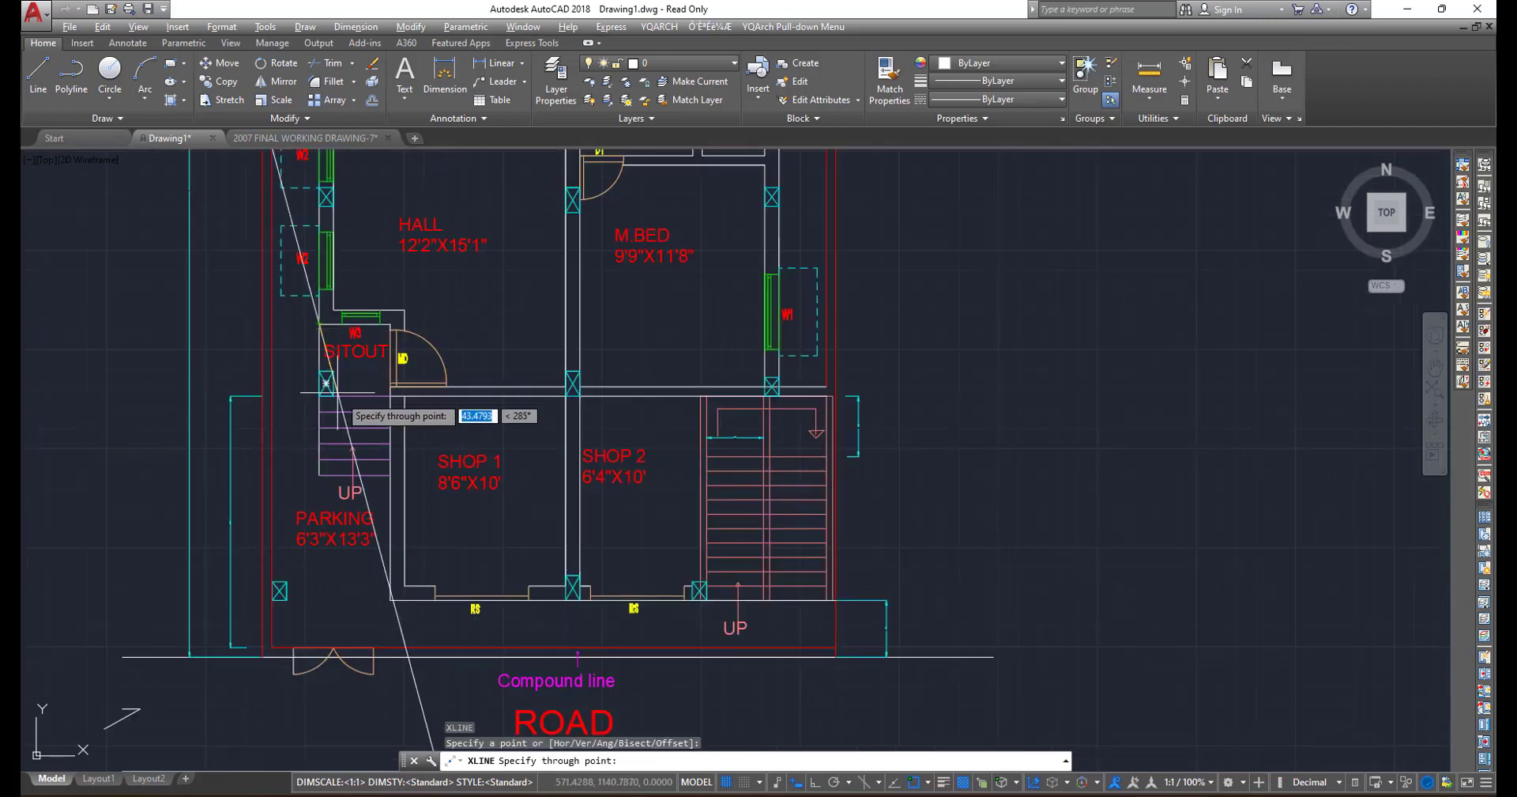
scroll(355, 600, down, 5)
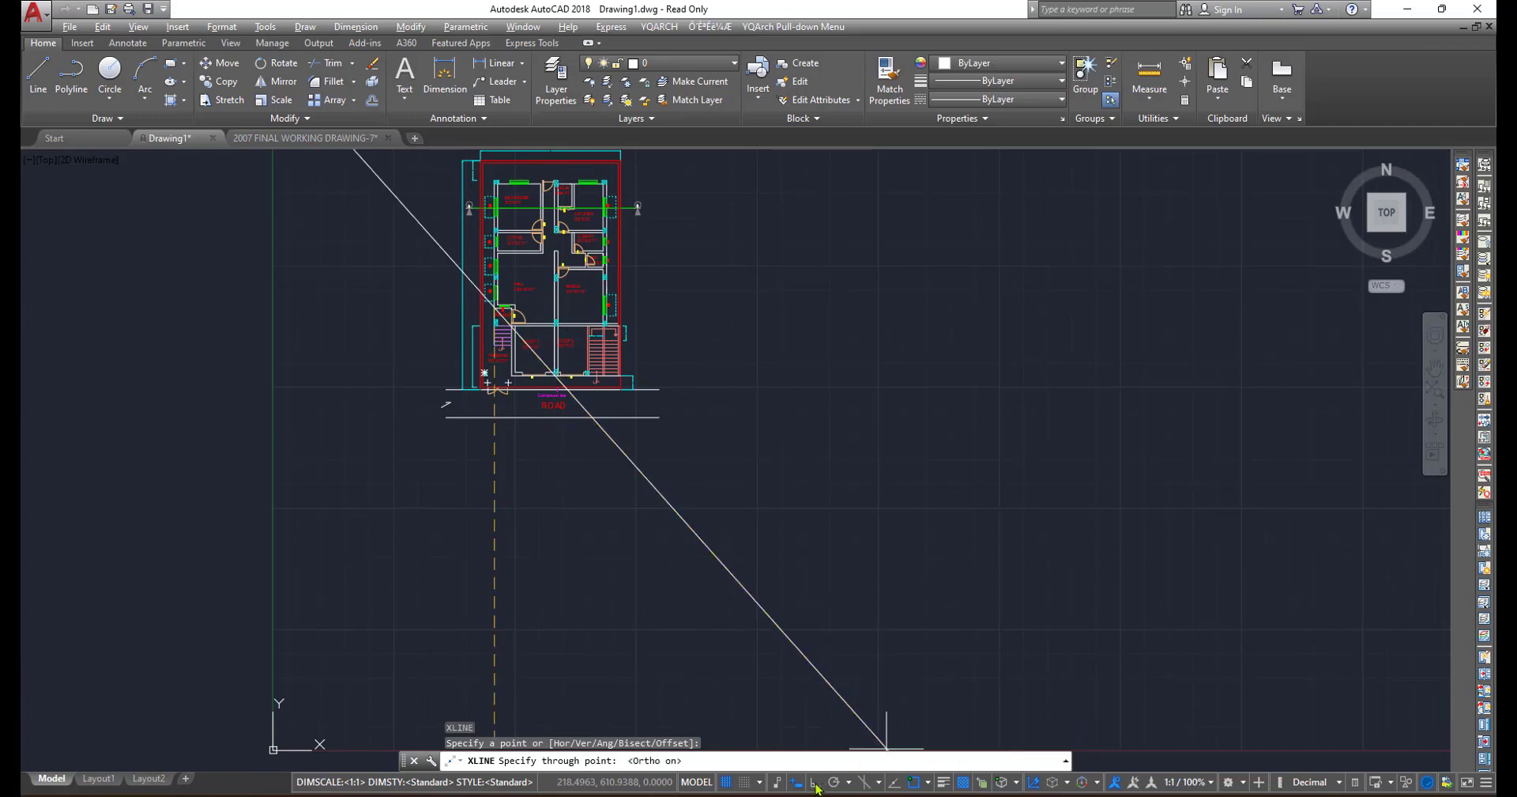
middle_drag(495, 381, 506, 512)
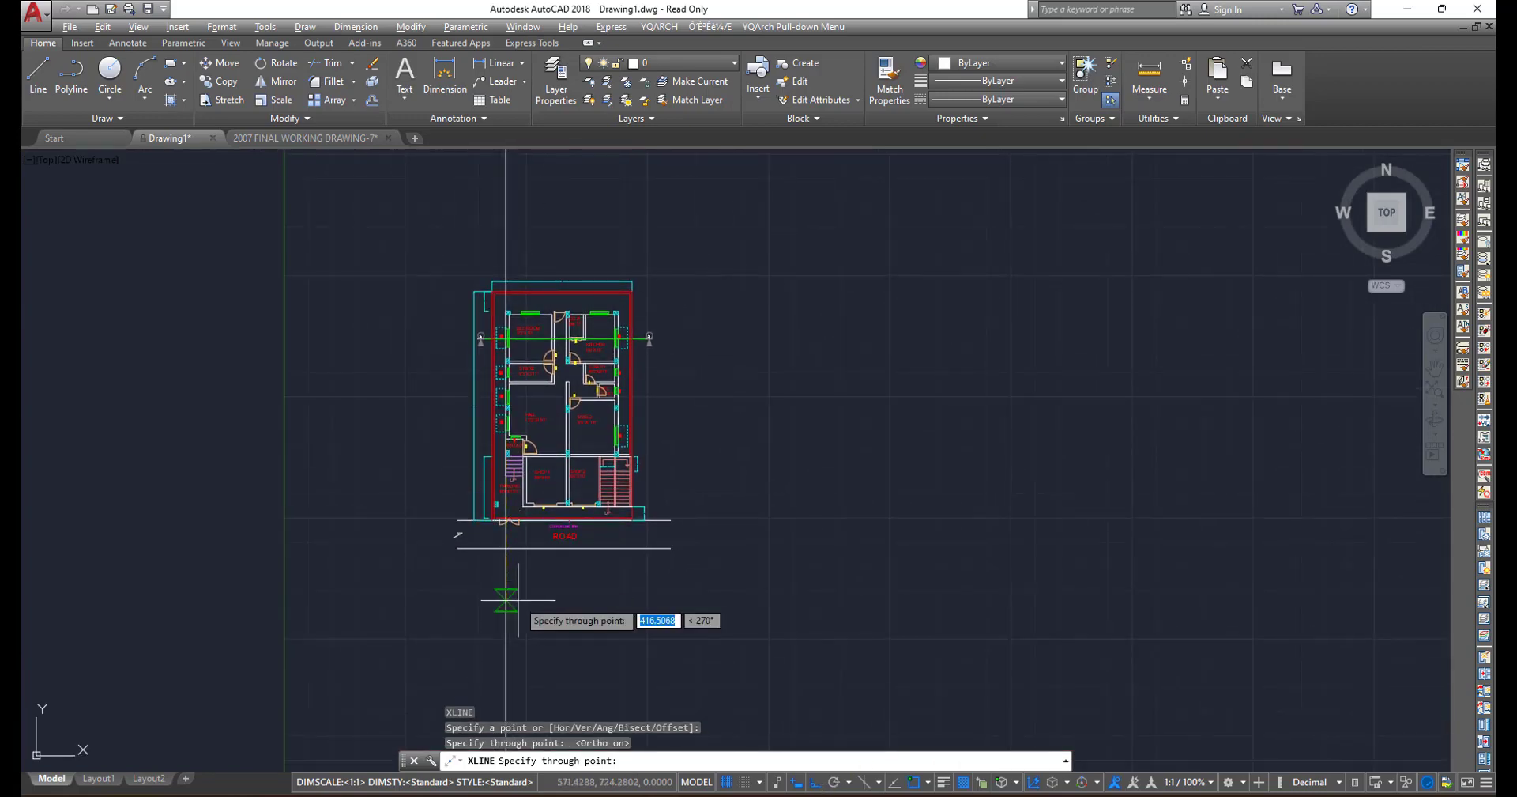
click(507, 600)
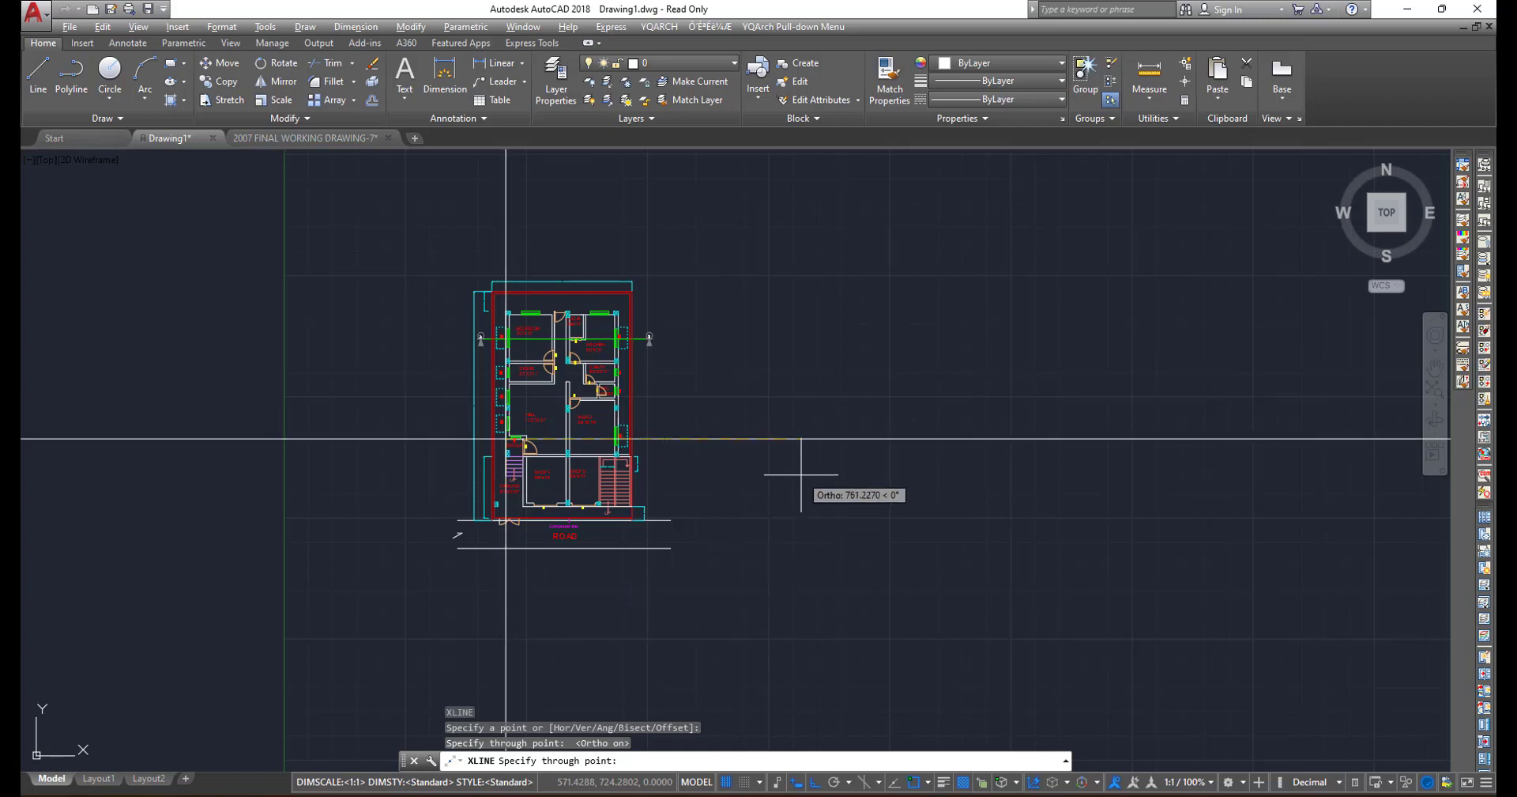
key(Escape)
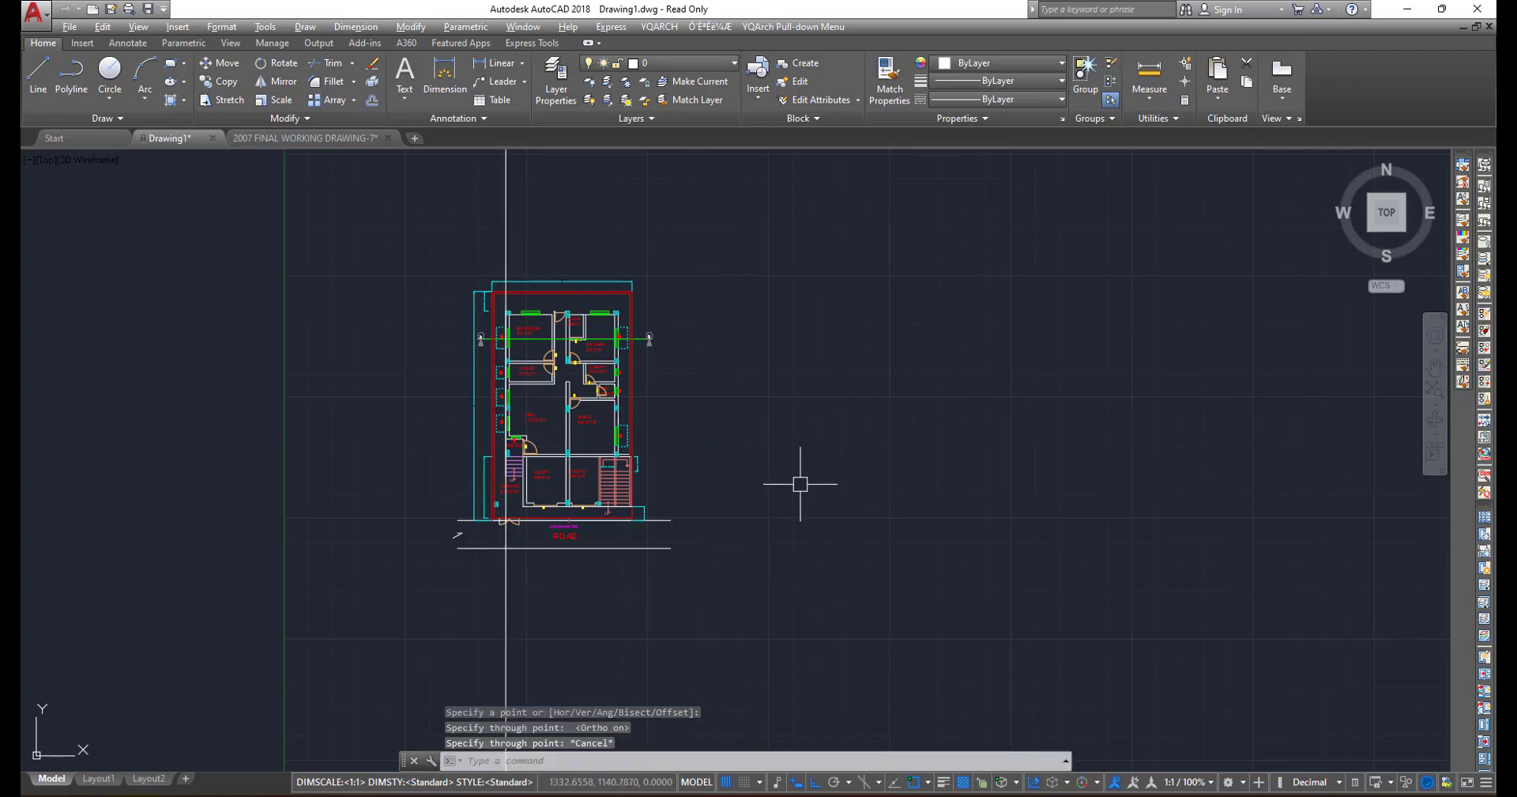
- Draw four vertical construction lines along both faces of the middle wall and of the right outer wall of the plan
text(xl)
key(Return)
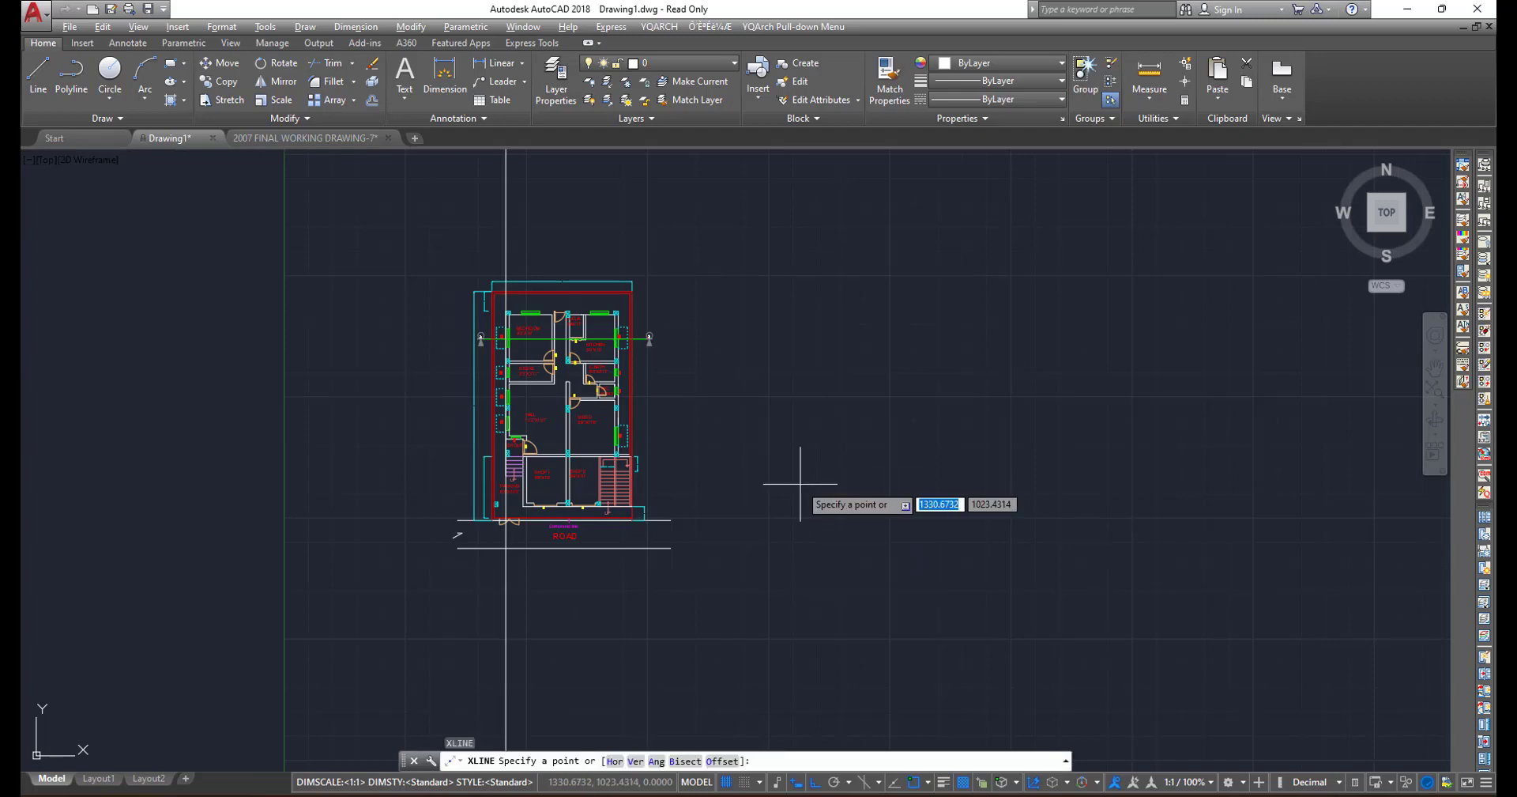
click(636, 761)
scroll(616, 592, up, 3)
scroll(695, 617, down, 1)
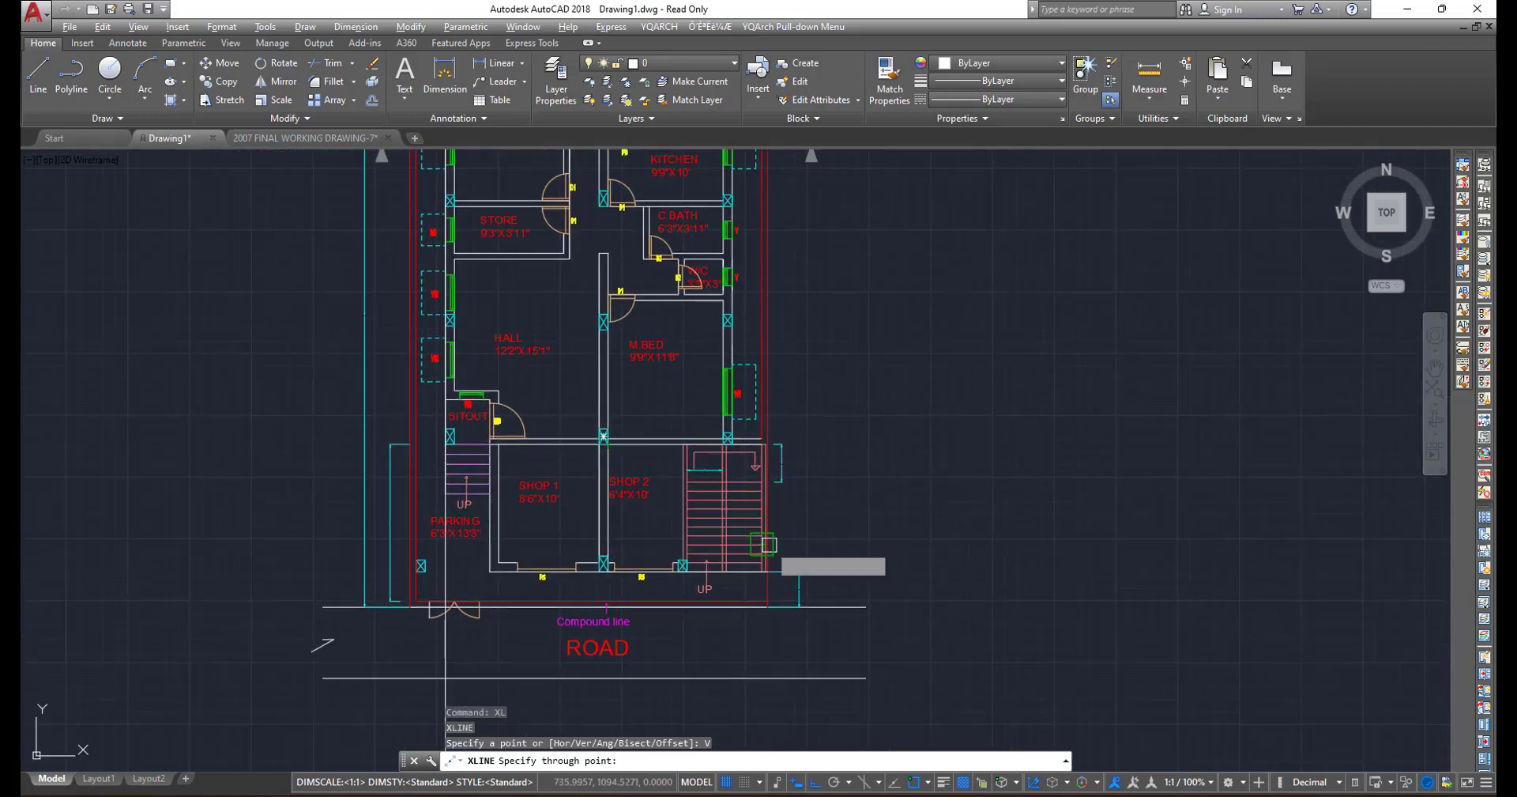
scroll(733, 433, up, 2)
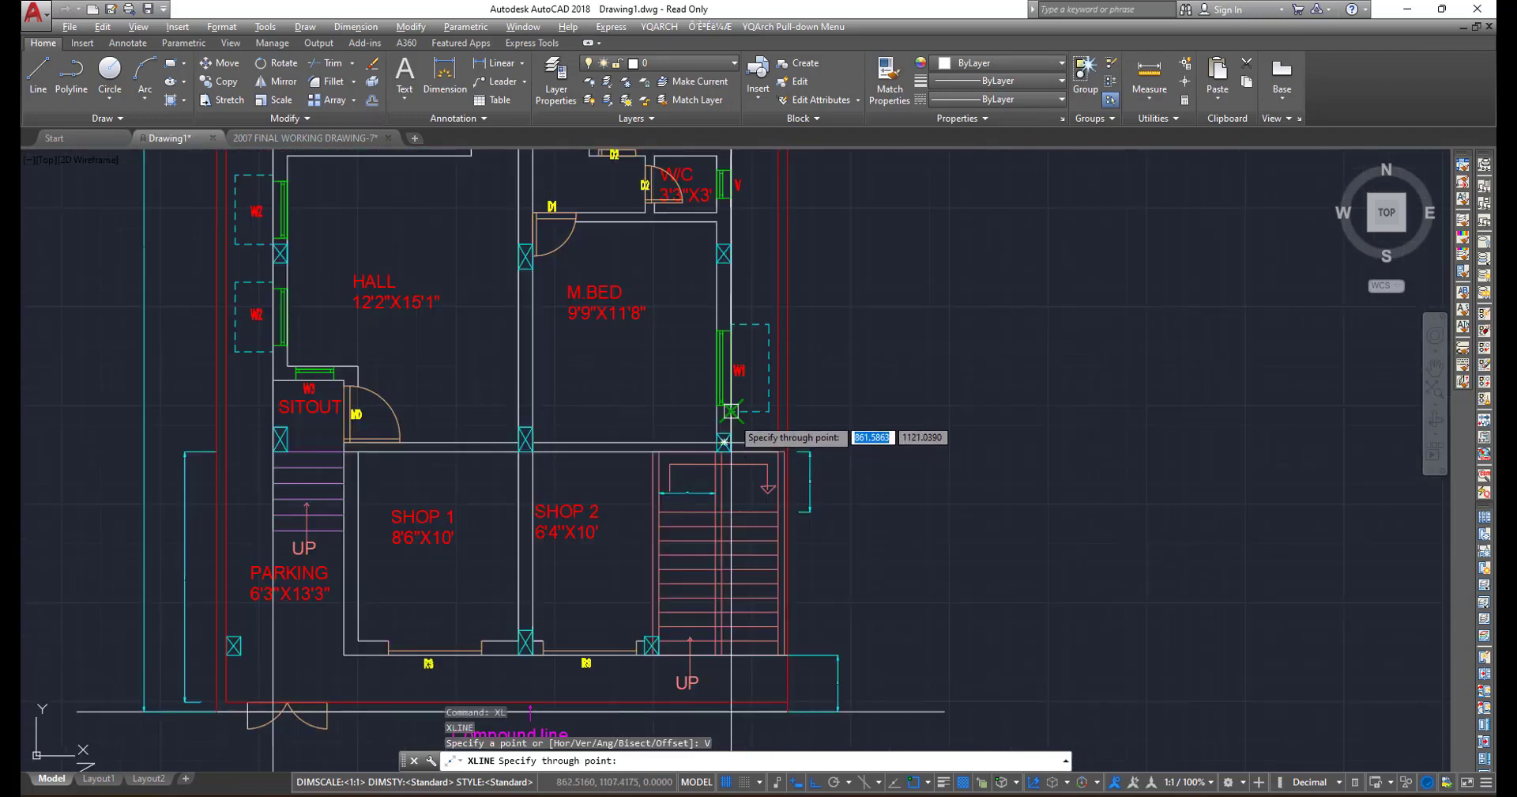
click(723, 441)
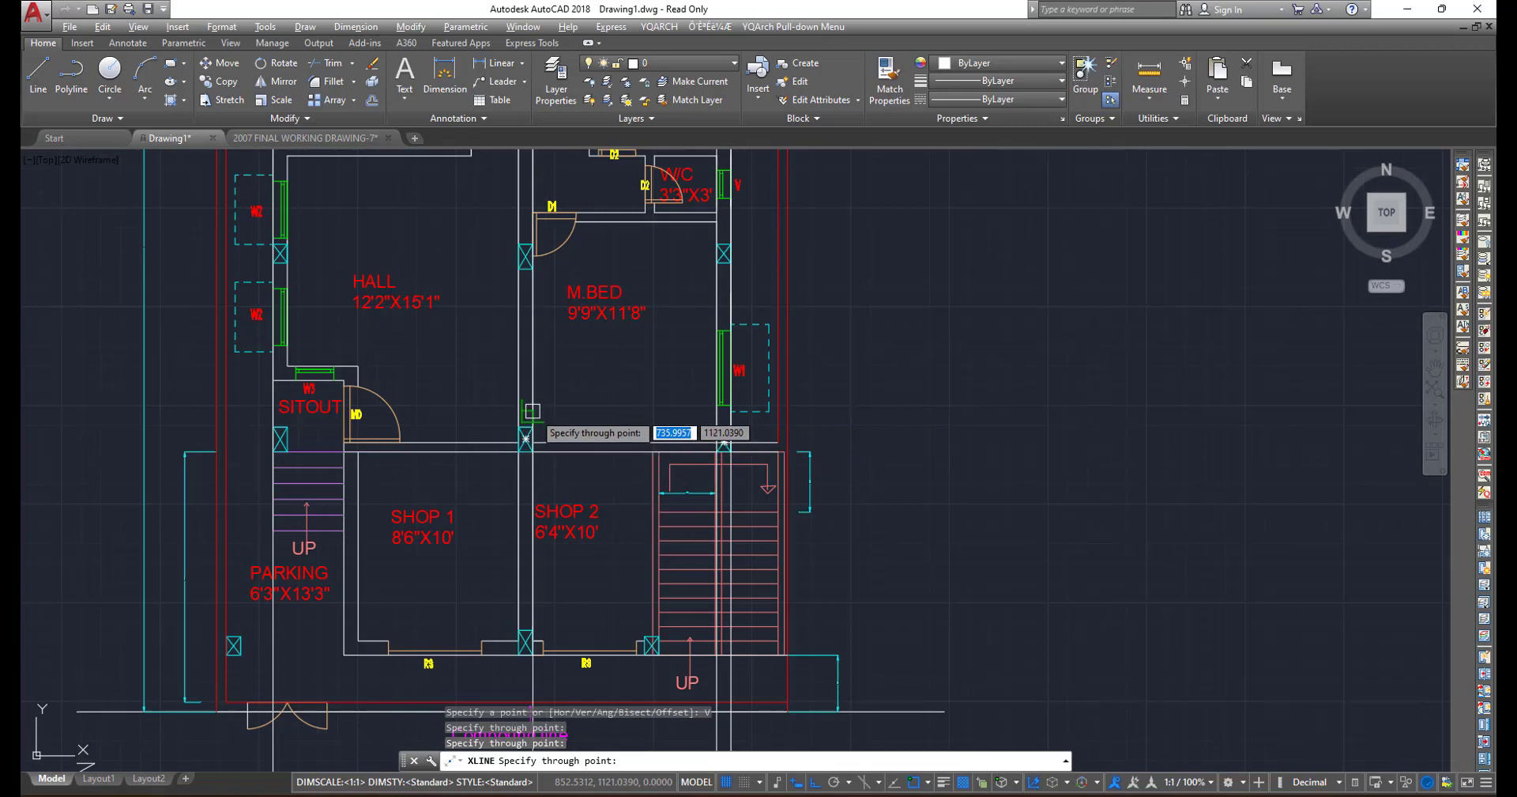
key(Escape)
scroll(559, 559, down, 4)
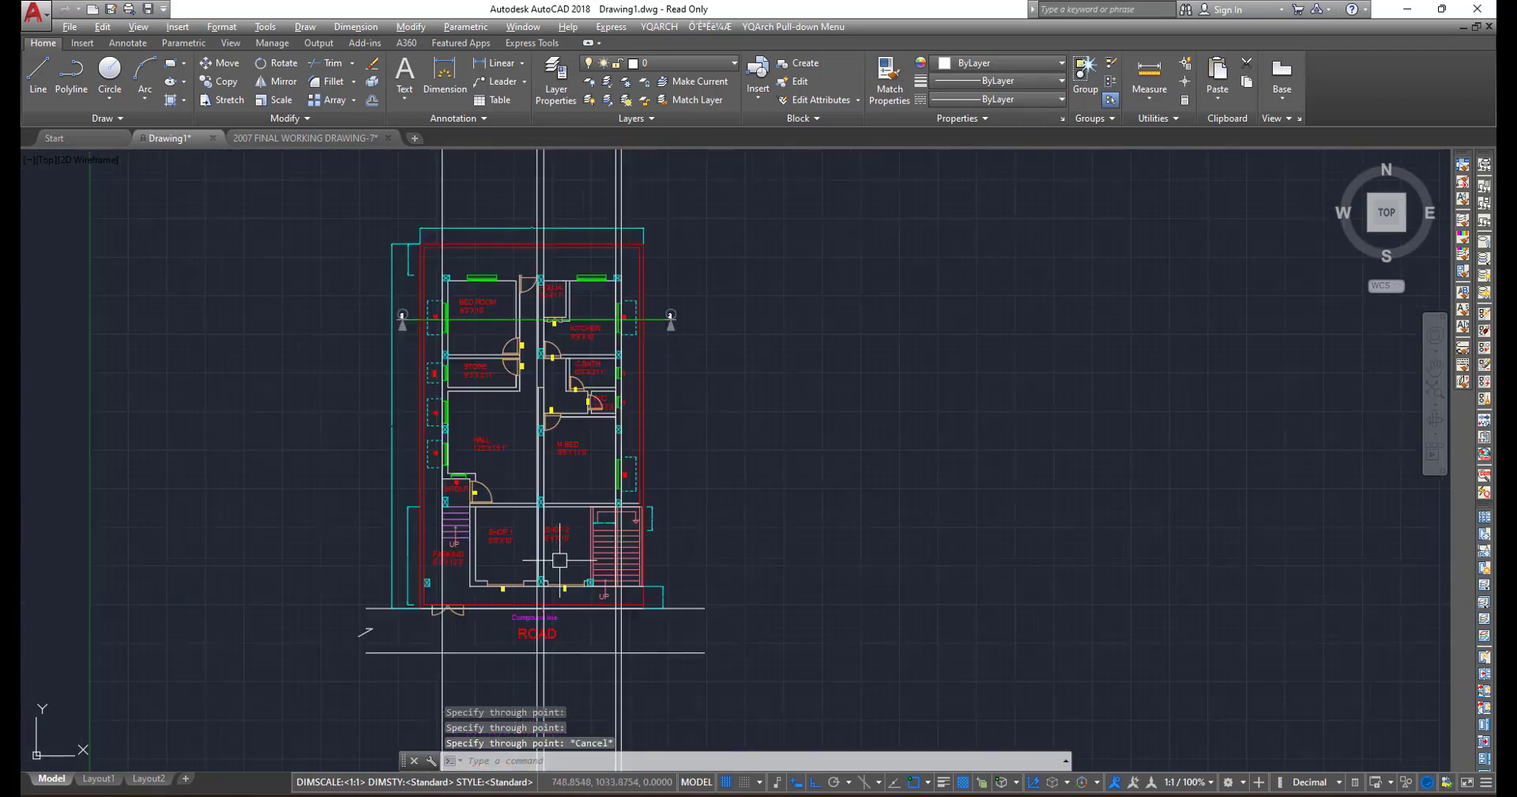
- Draw a rectangle below the road between the two outermost construction lines, and select the construction lines beneath it
middle_drag(560, 560, 664, 474)
scroll(585, 562, up, 2)
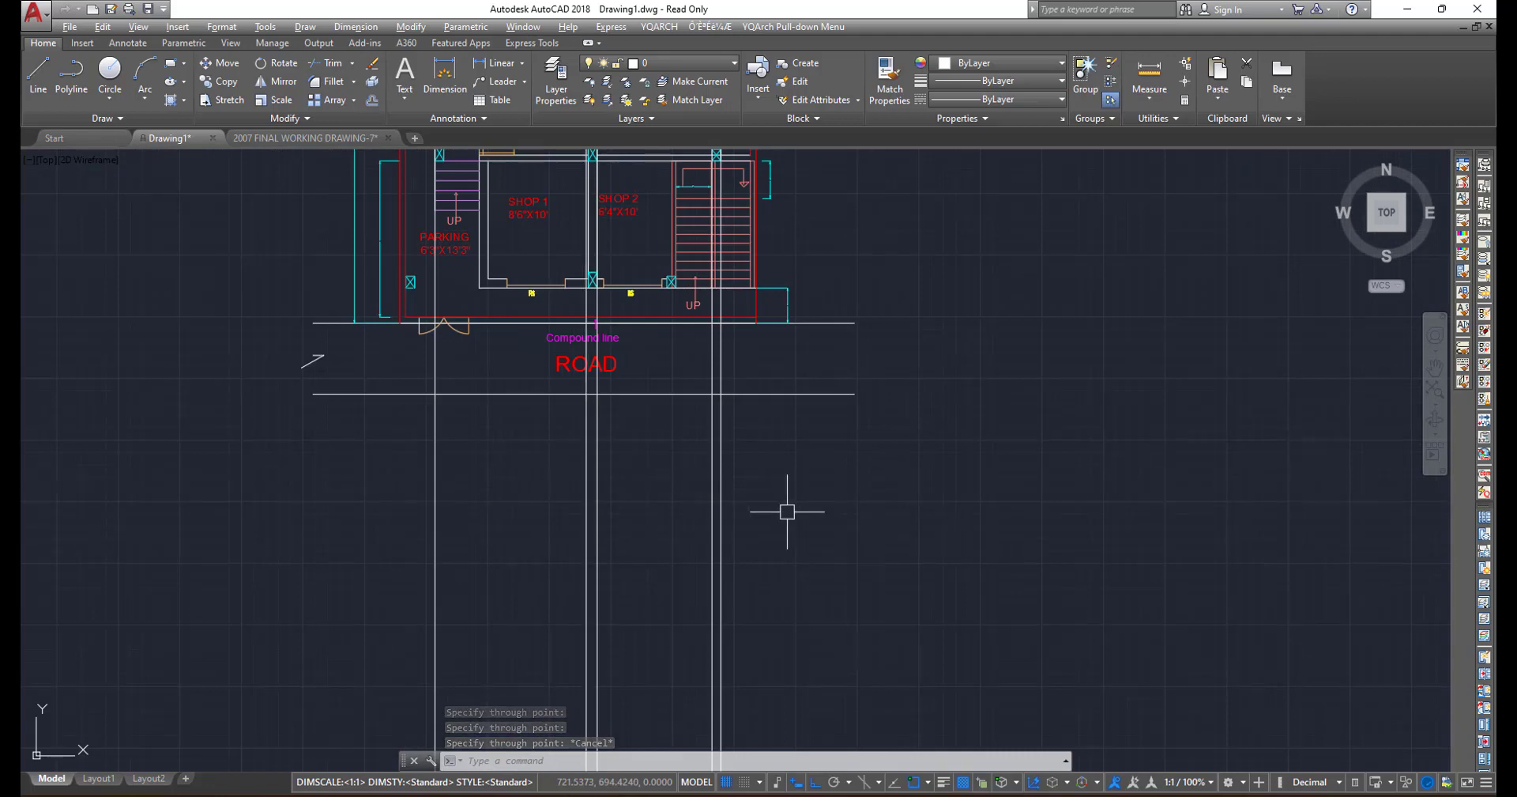
scroll(786, 515, down, 5)
scroll(796, 535, up, 4)
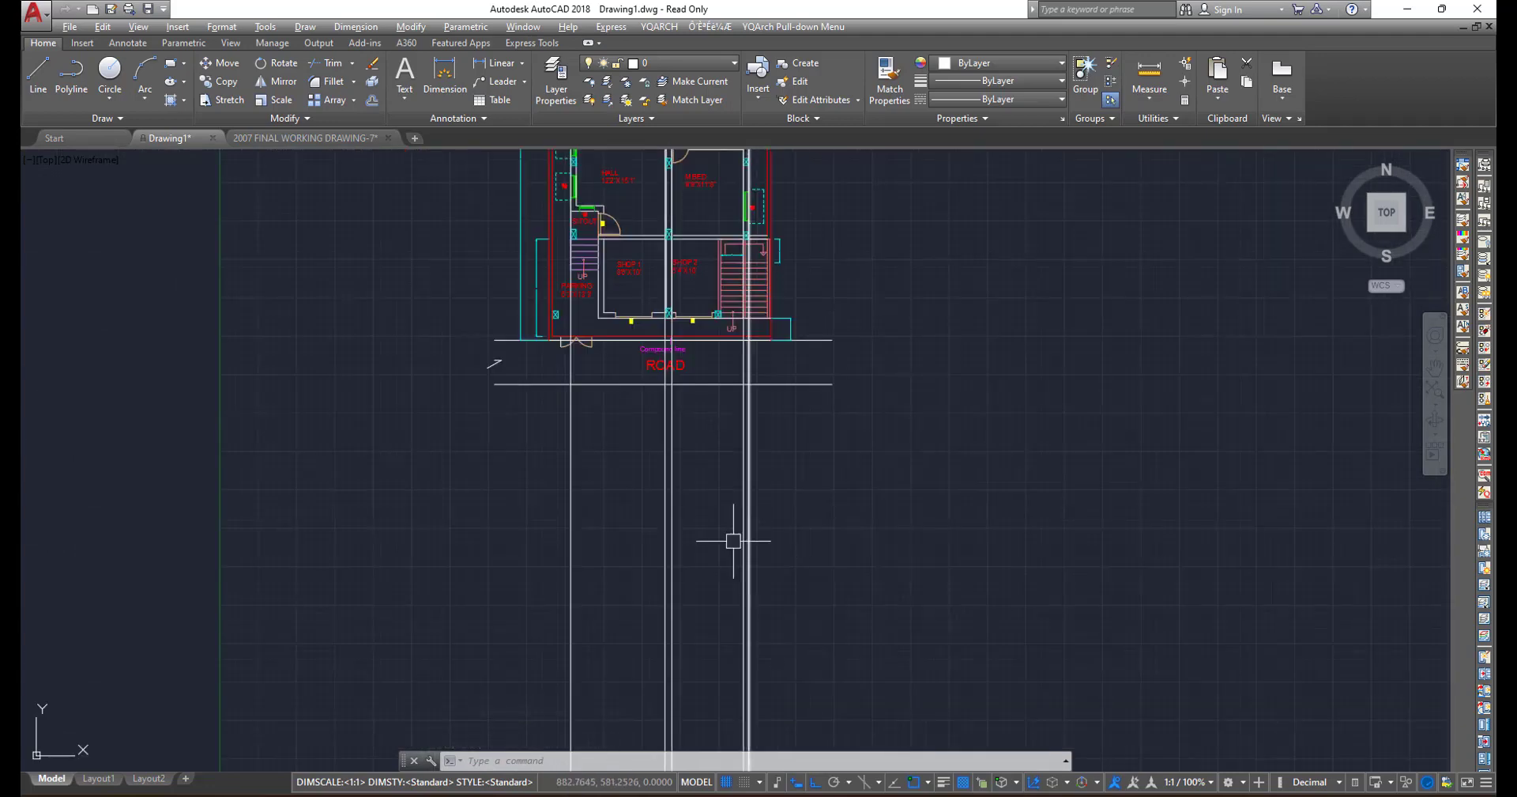
click(170, 63)
click(571, 464)
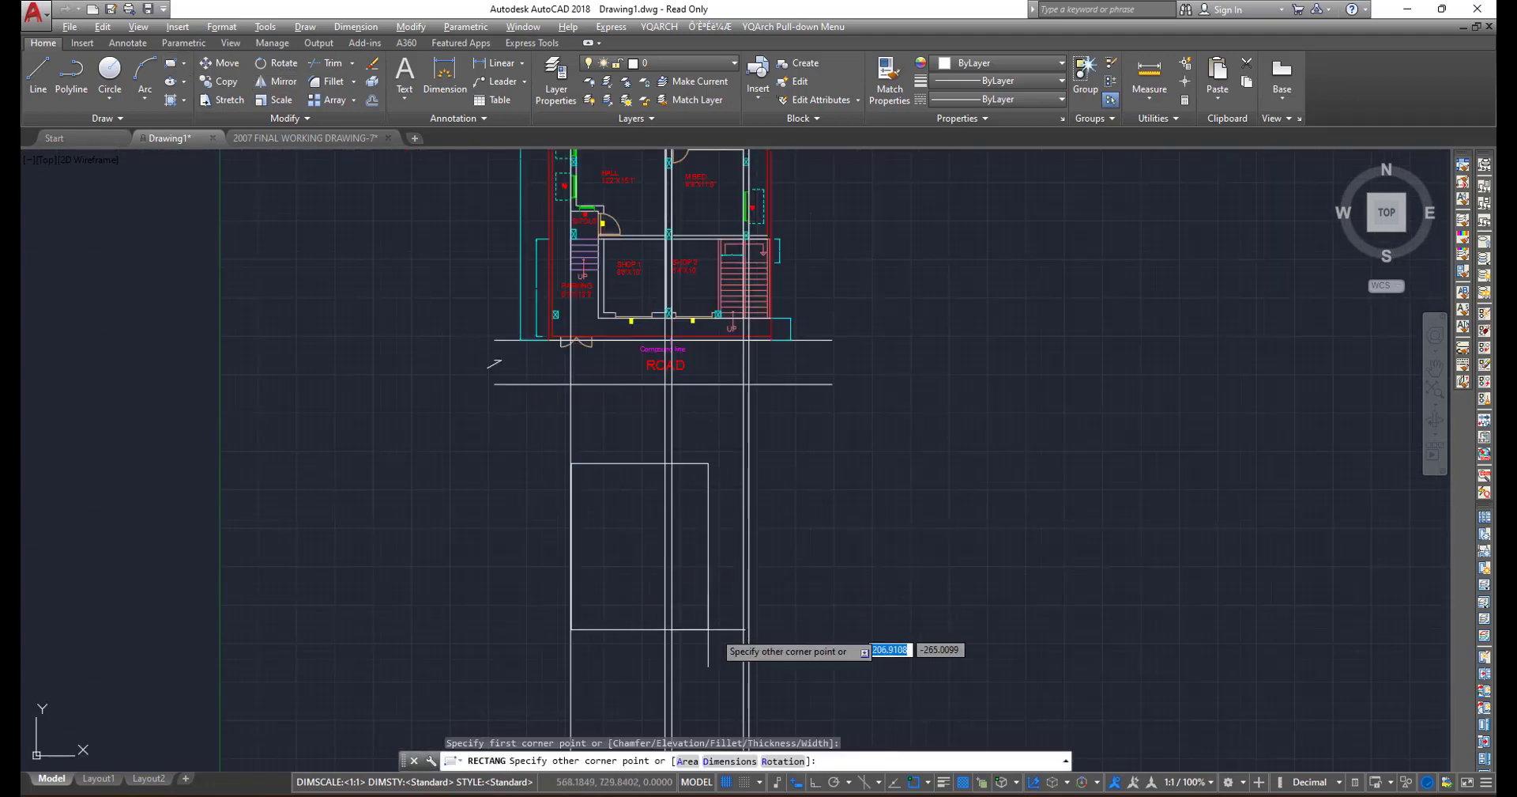
click(748, 621)
click(821, 683)
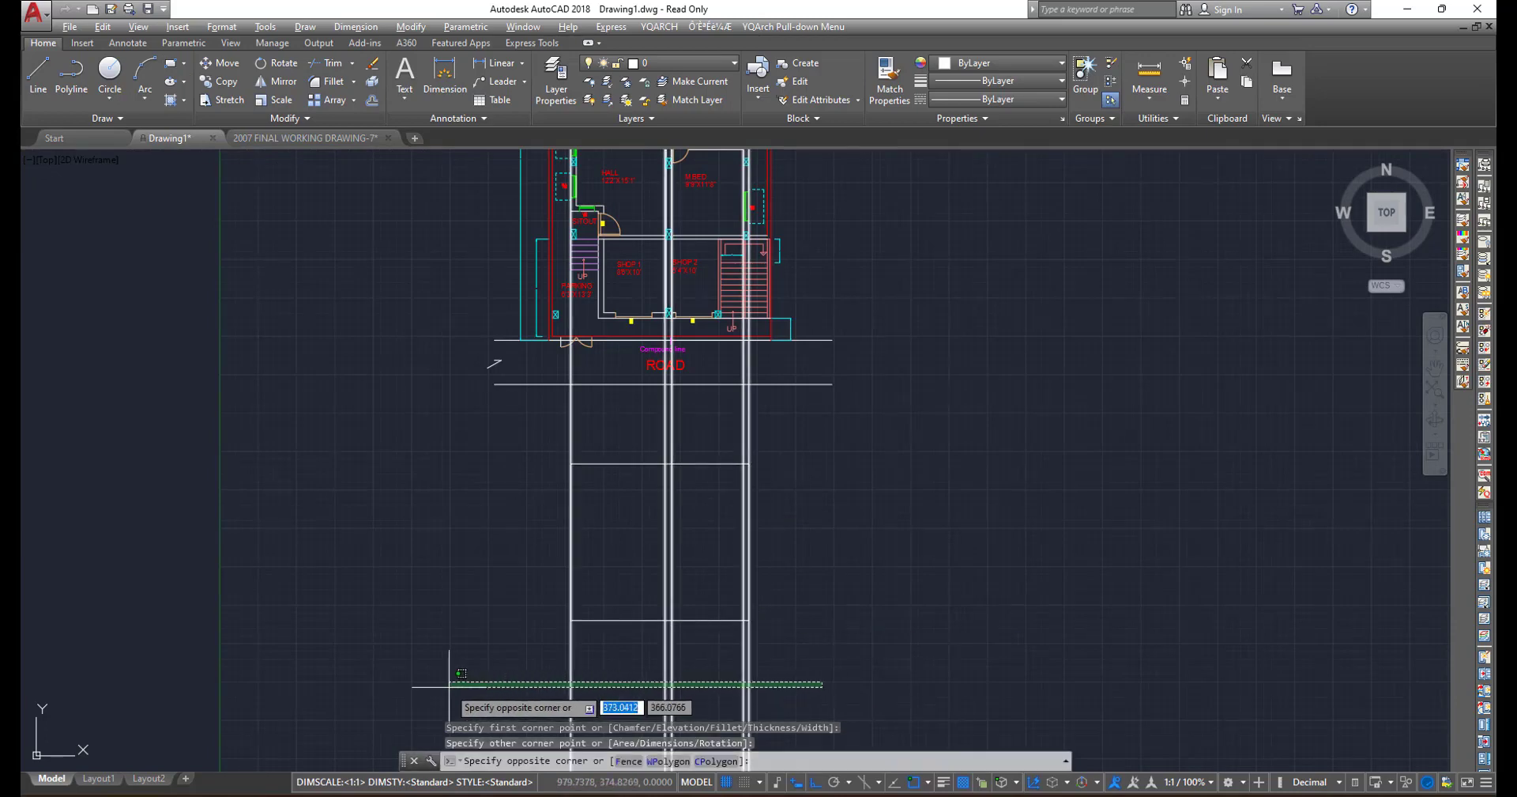
click(449, 686)
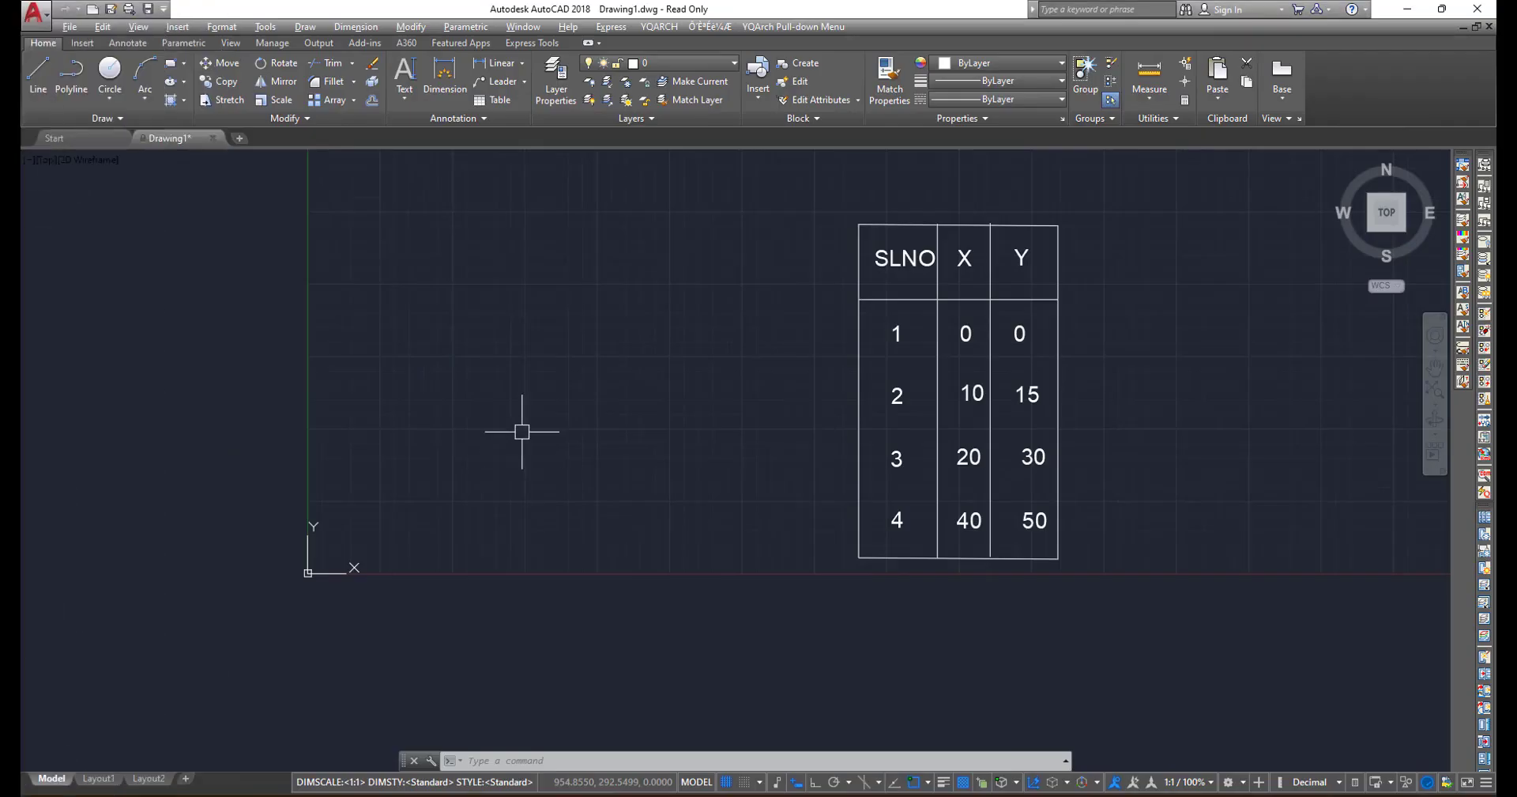
middle_drag(525, 431, 536, 453)
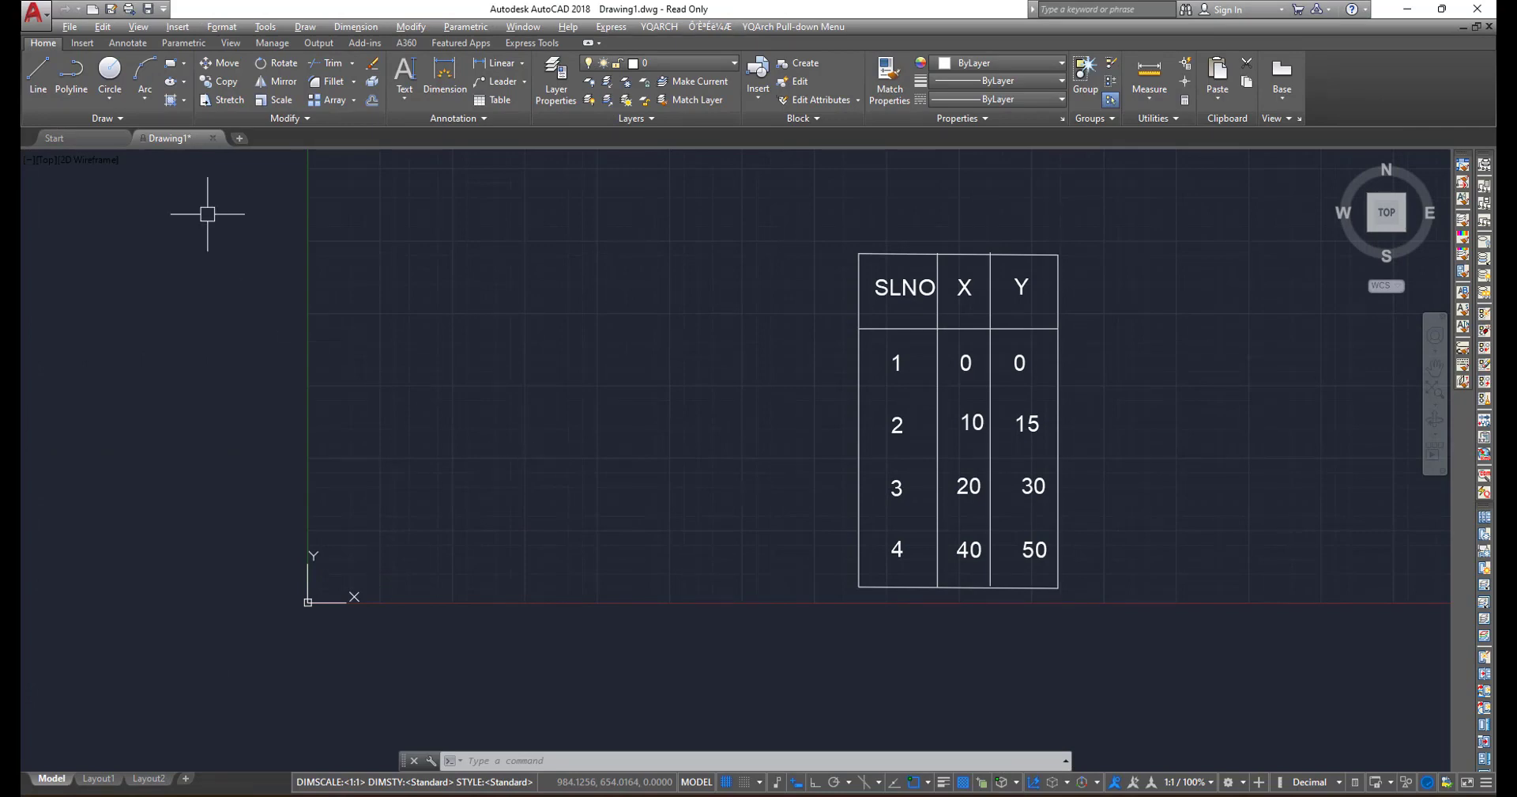
click(305, 26)
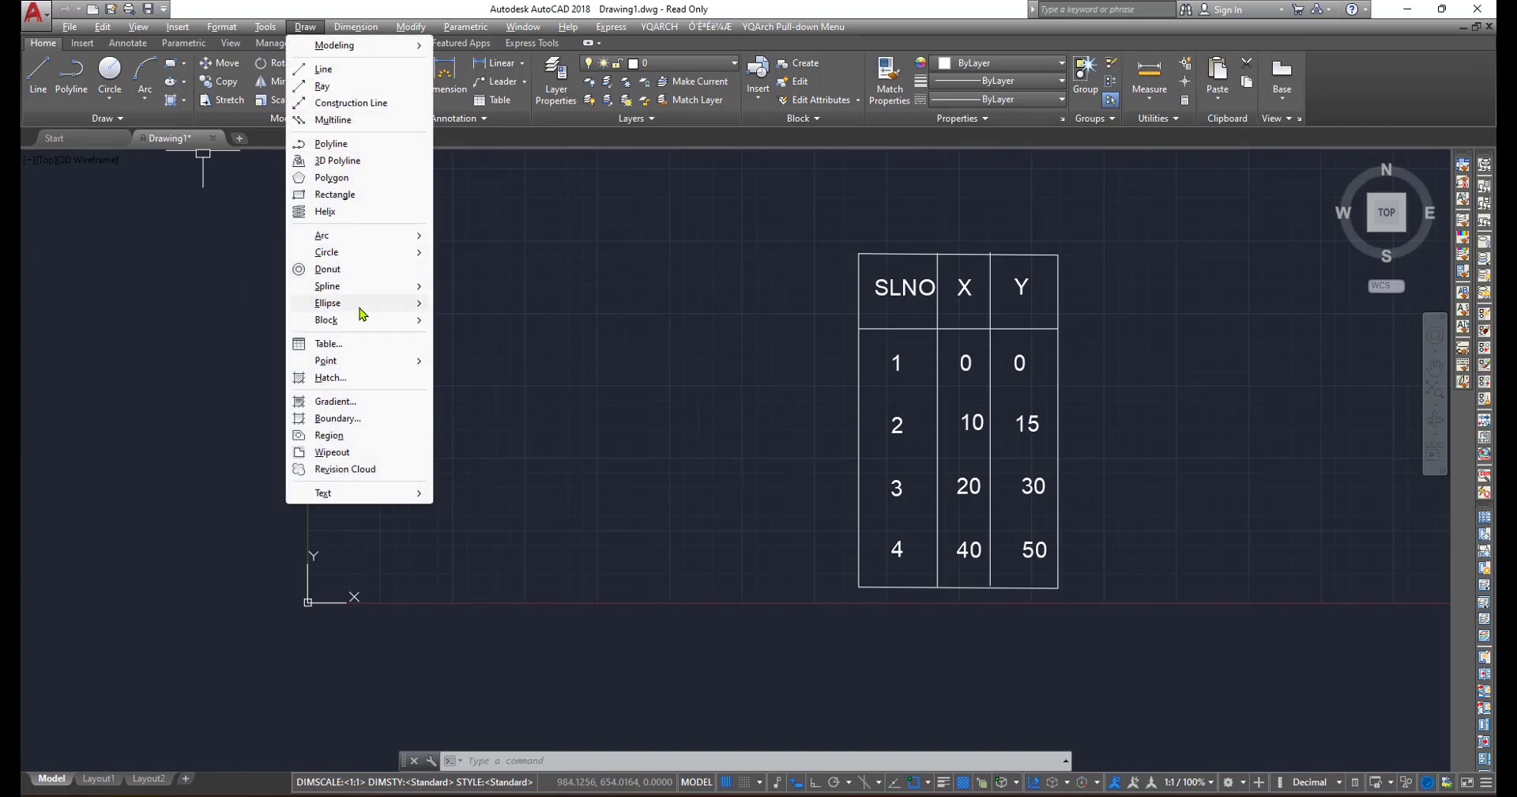
mouse_move(366, 363)
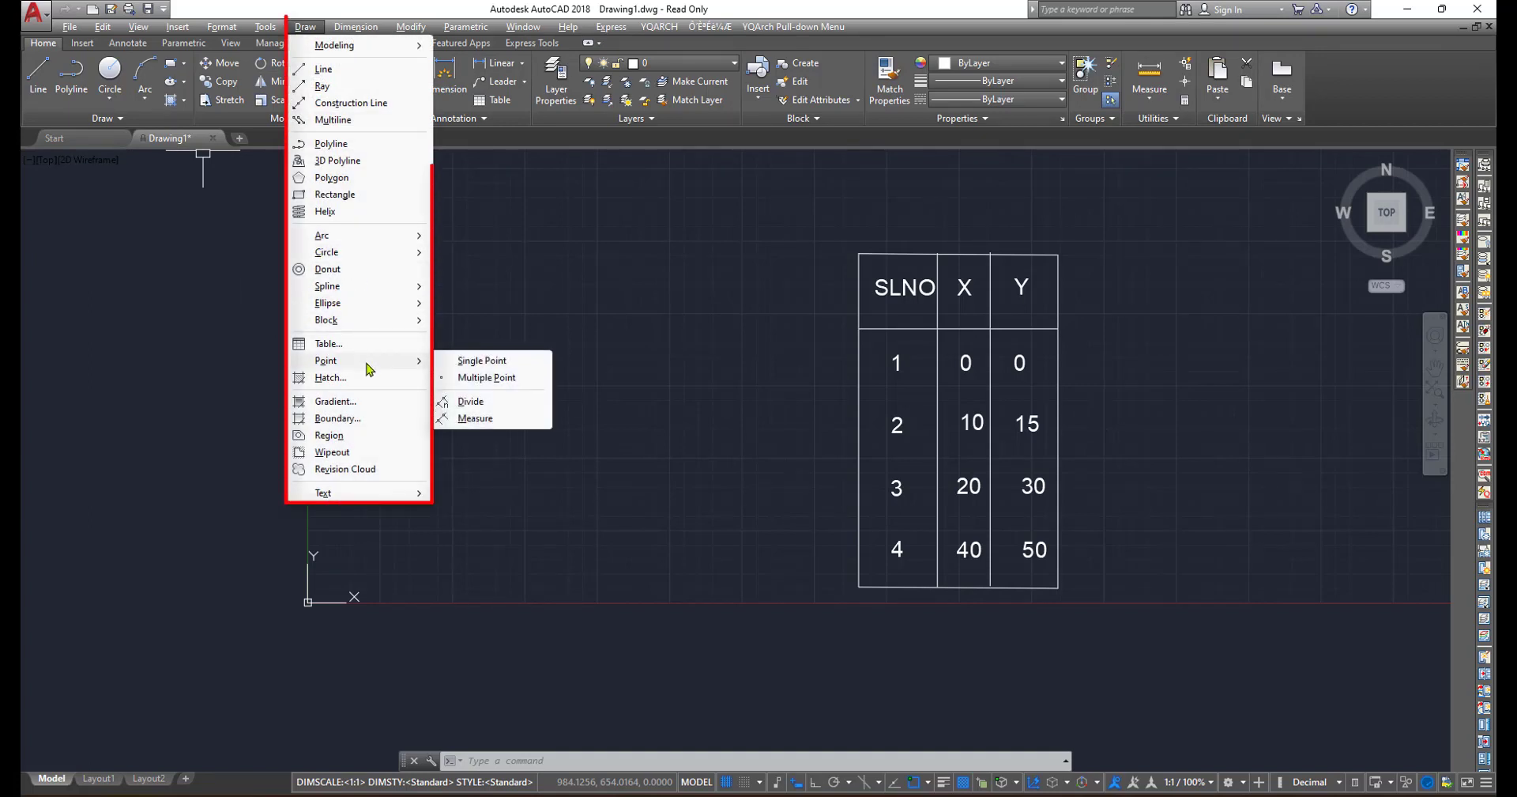
click(692, 349)
click(692, 347)
click(673, 371)
click(101, 119)
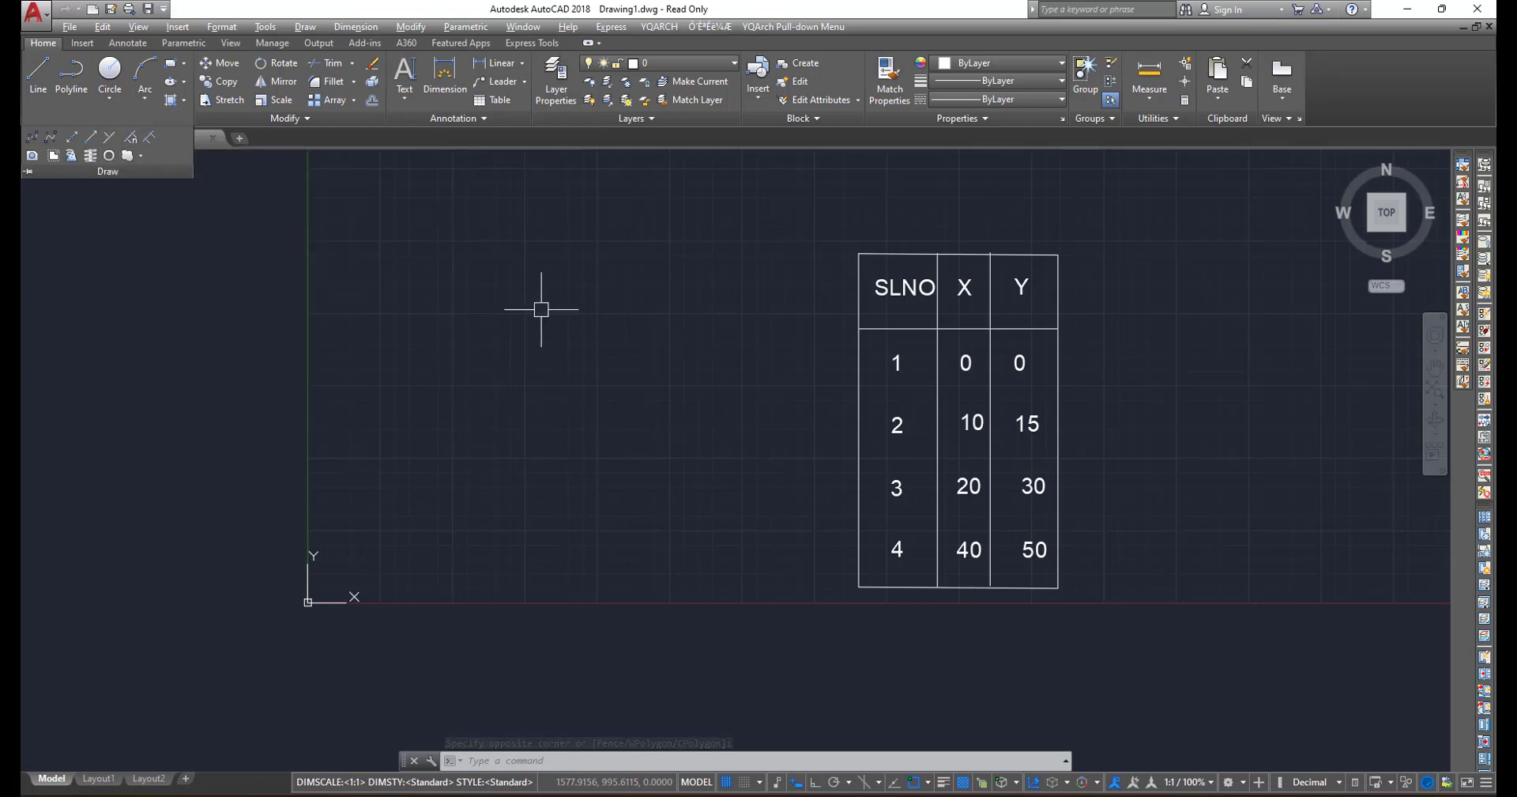
click(525, 338)
click(542, 347)
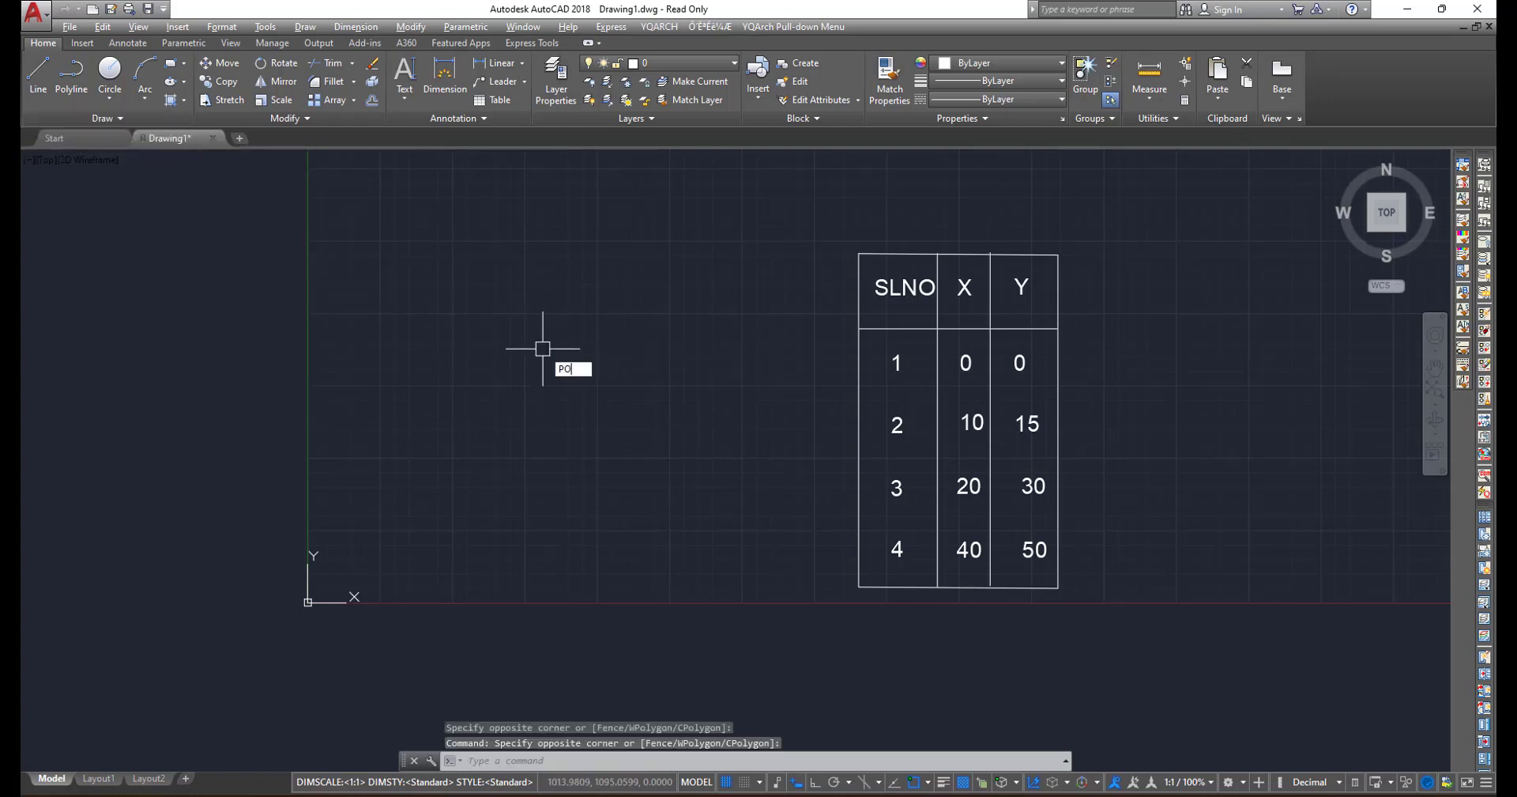
key(Return)
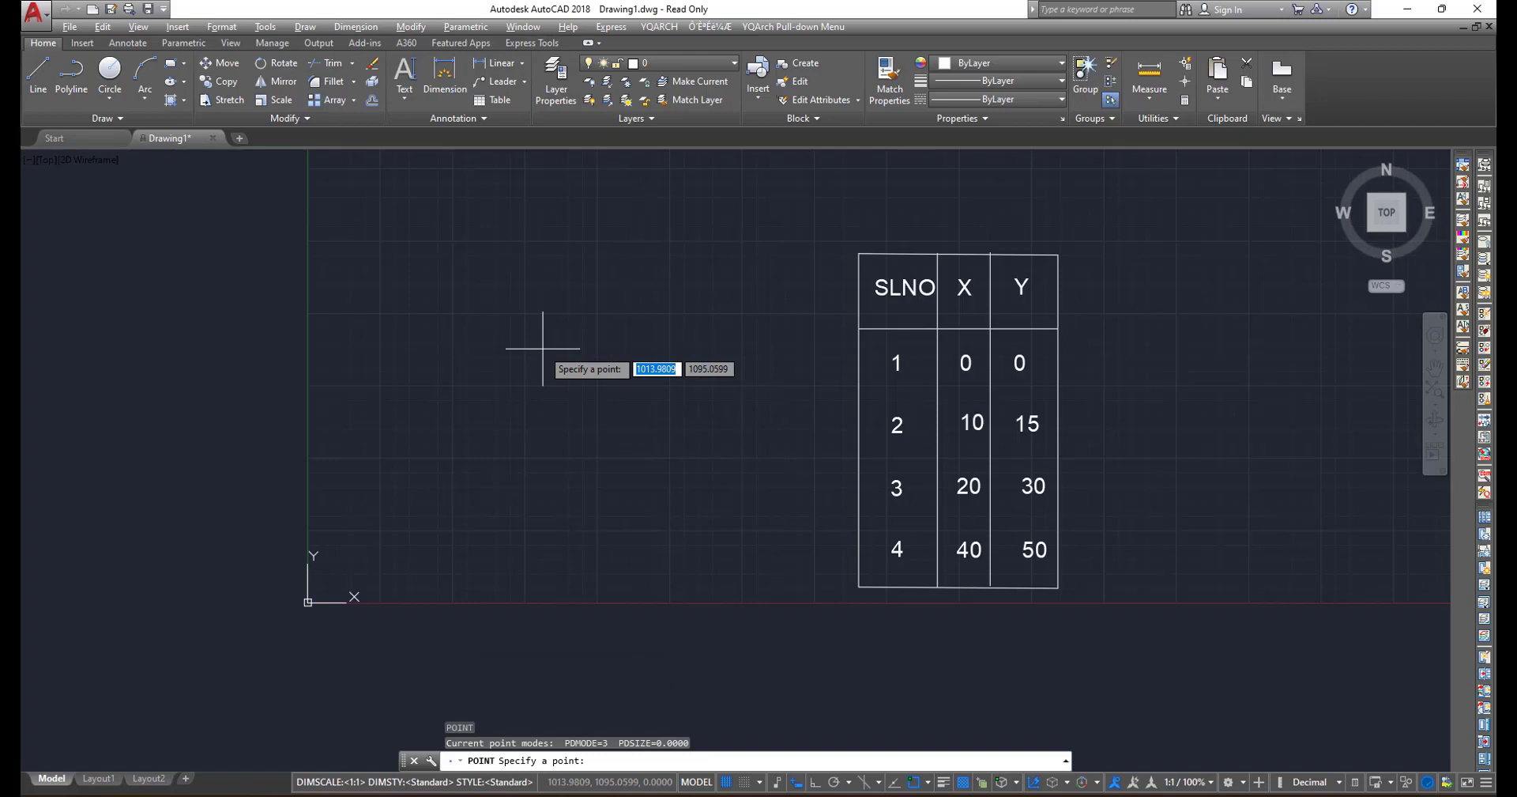
key(Escape)
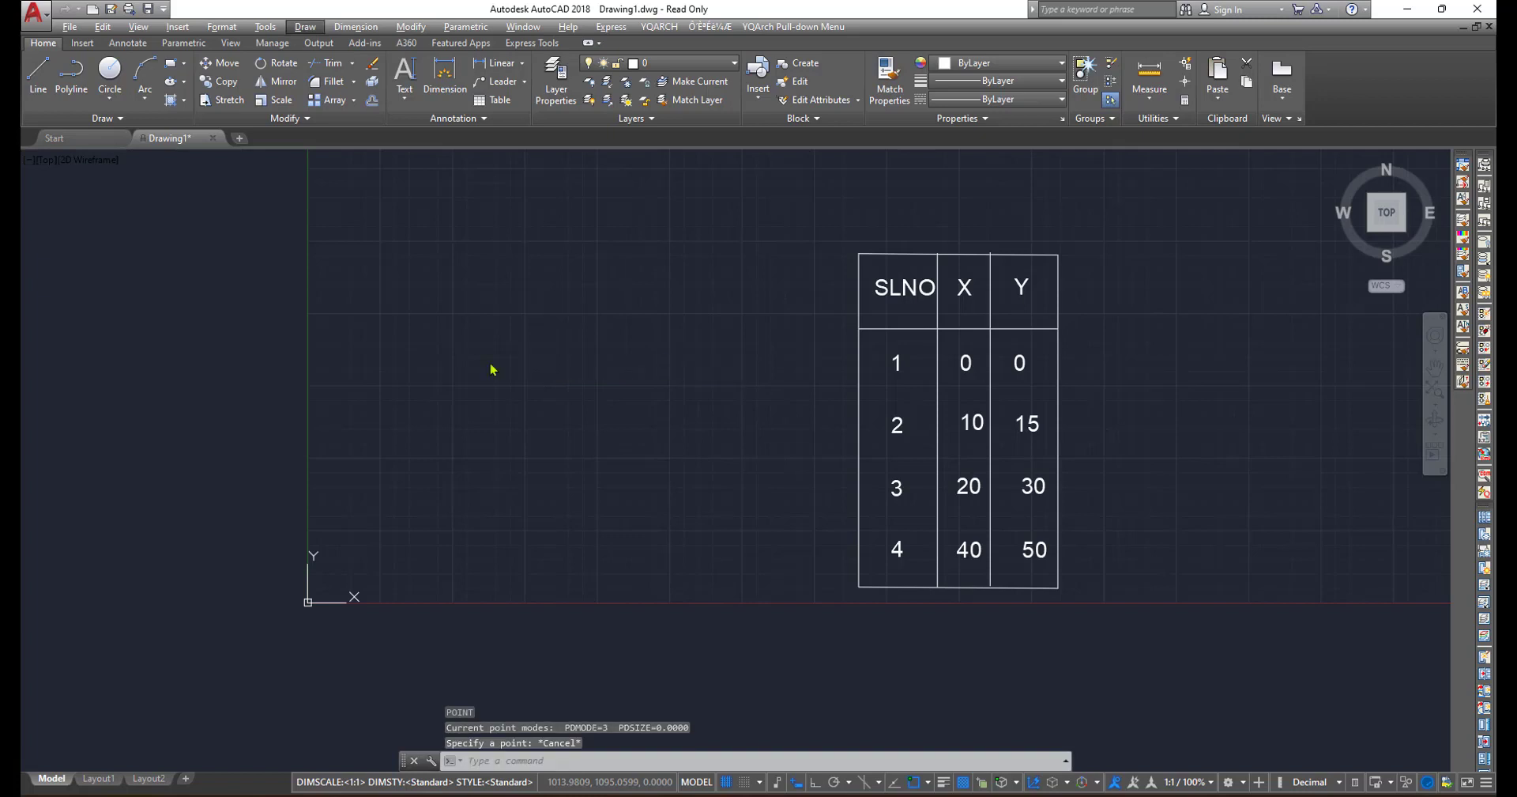
click(457, 374)
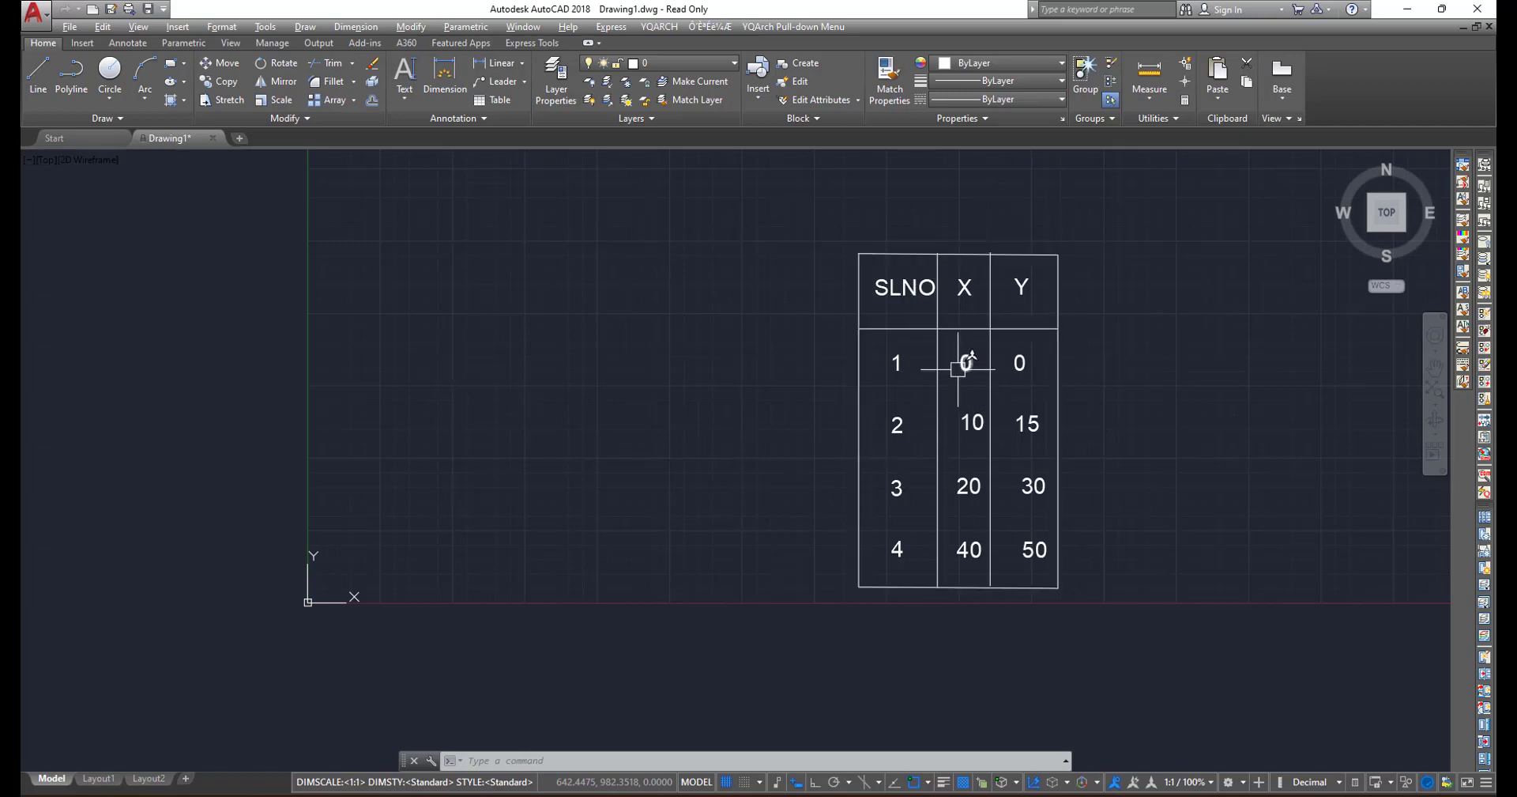
scroll(958, 368, up, 2)
scroll(889, 349, down, 2)
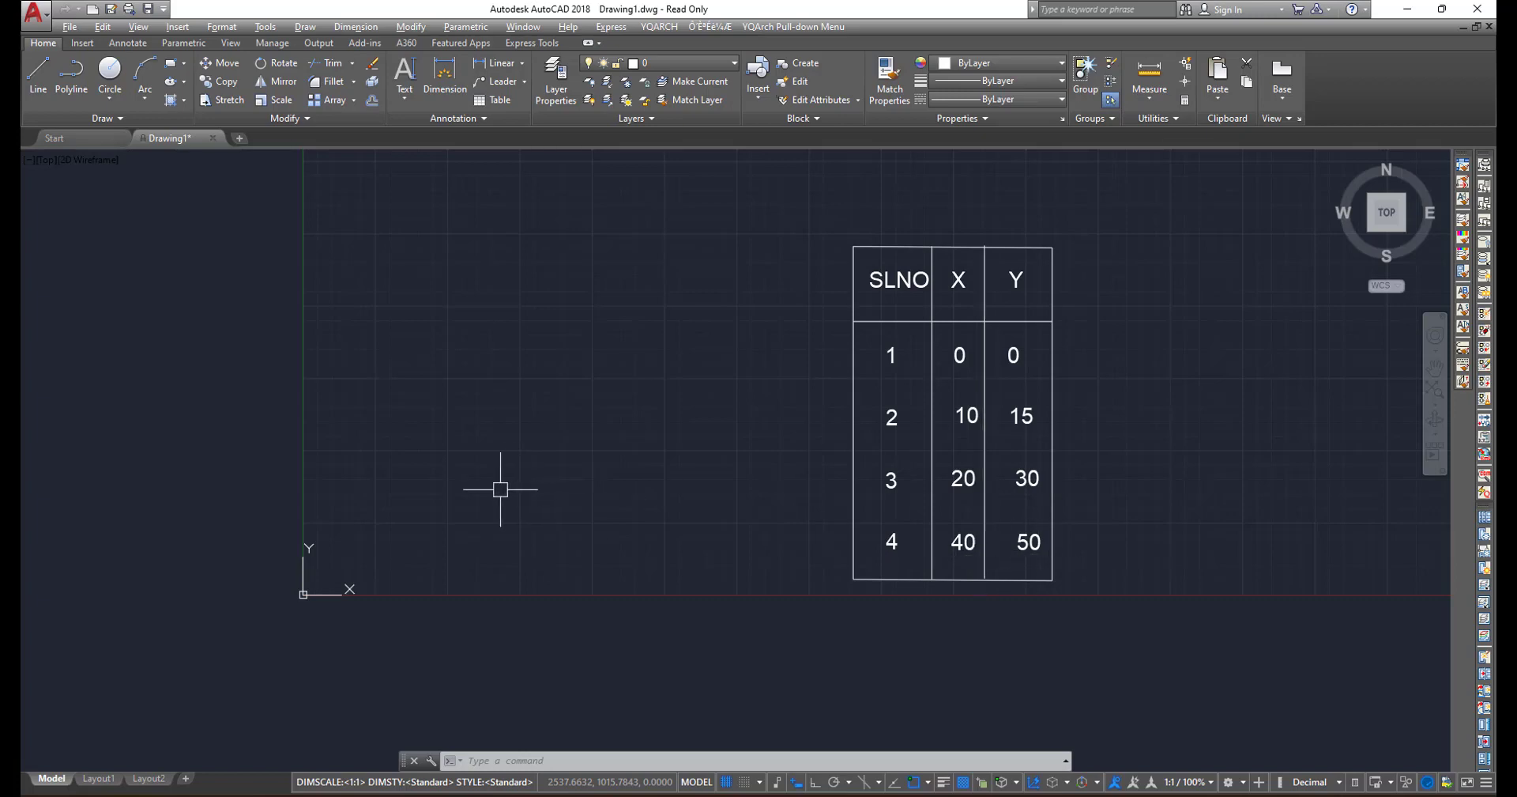
- Place the table's first point at coordinates 0,0 with the Point command
text(po)
key(Return)
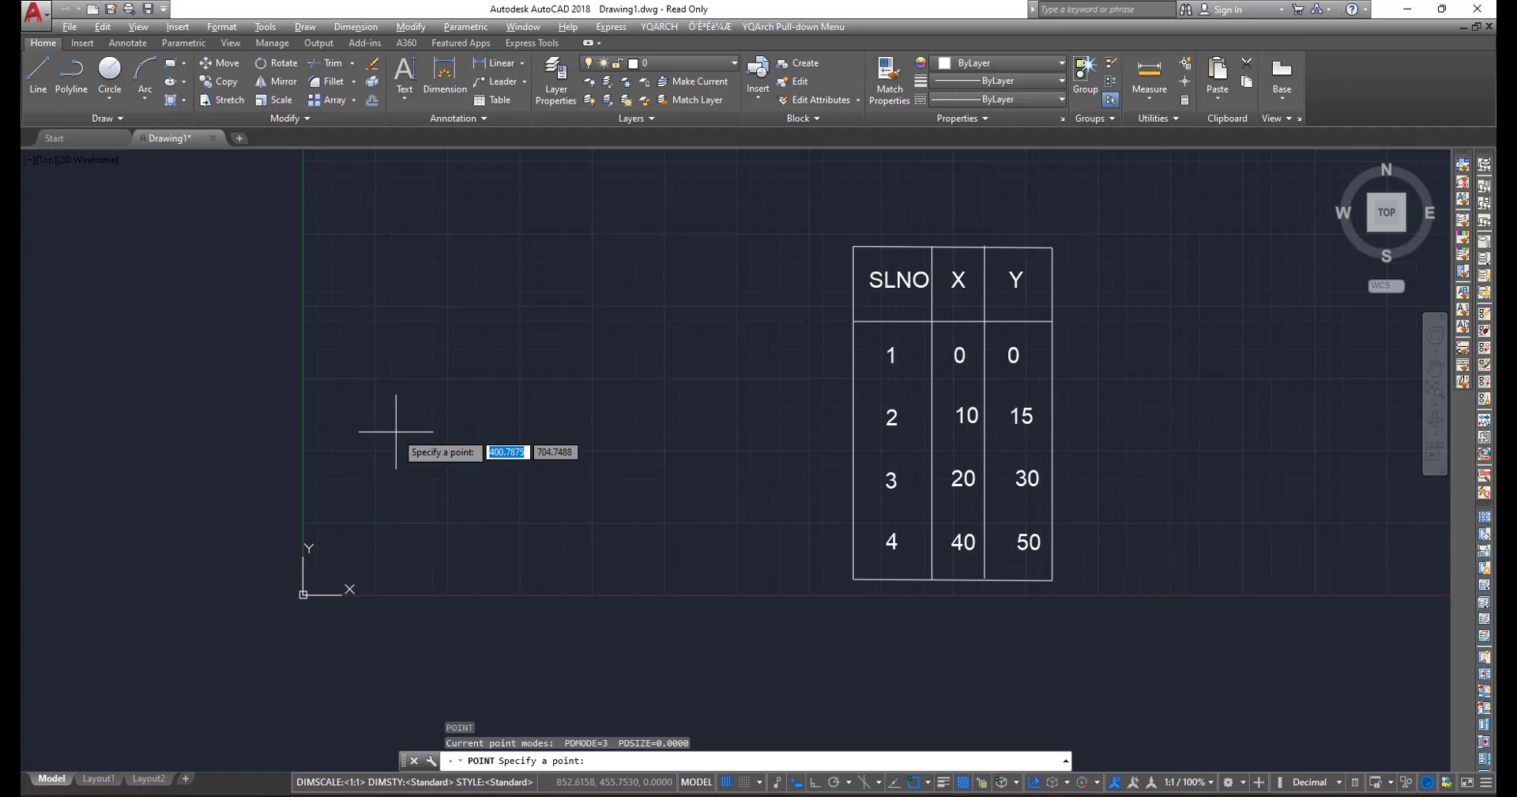
text(0)
key(Tab)
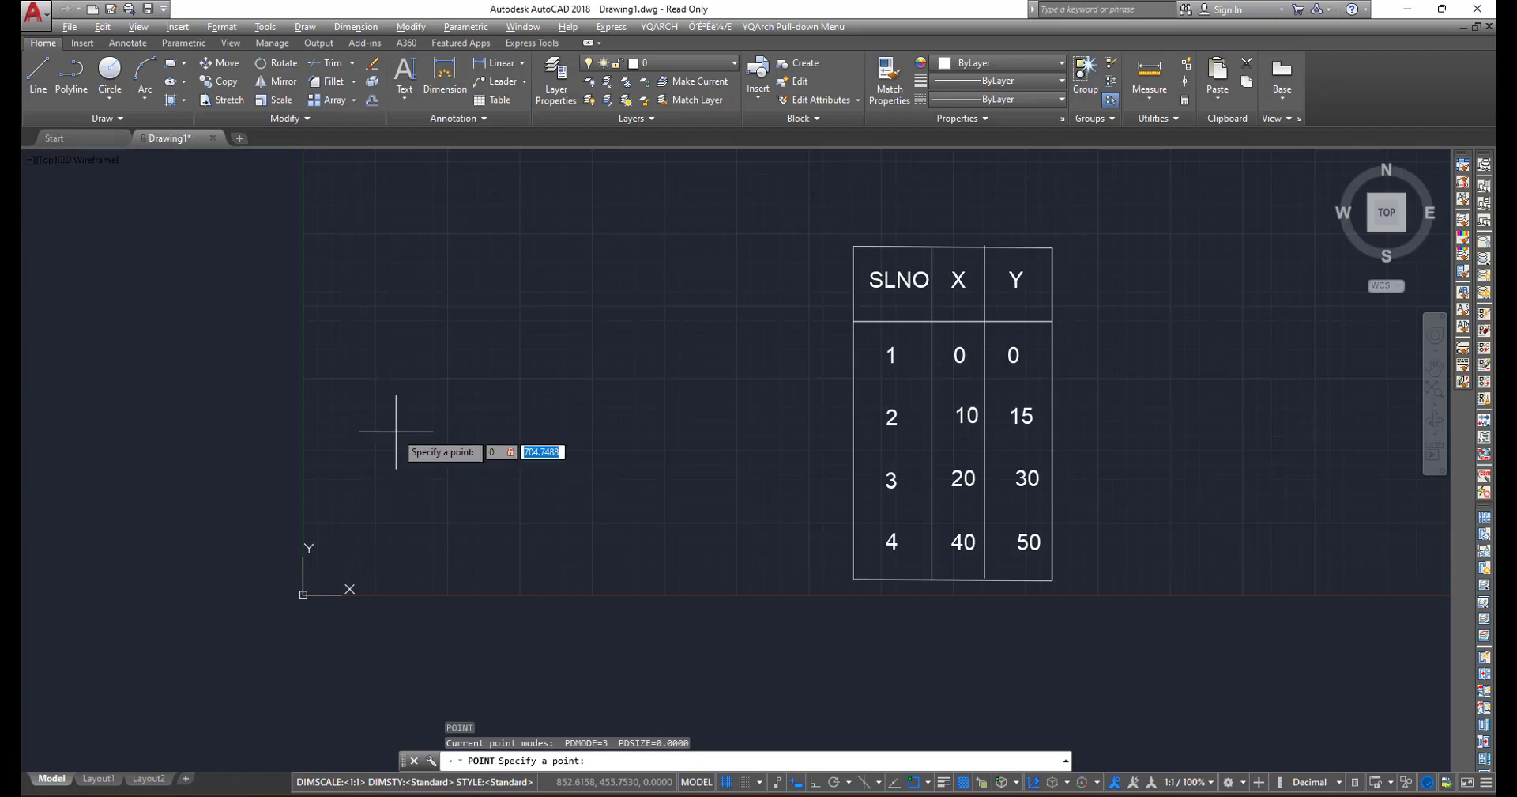
text(0)
key(Return)
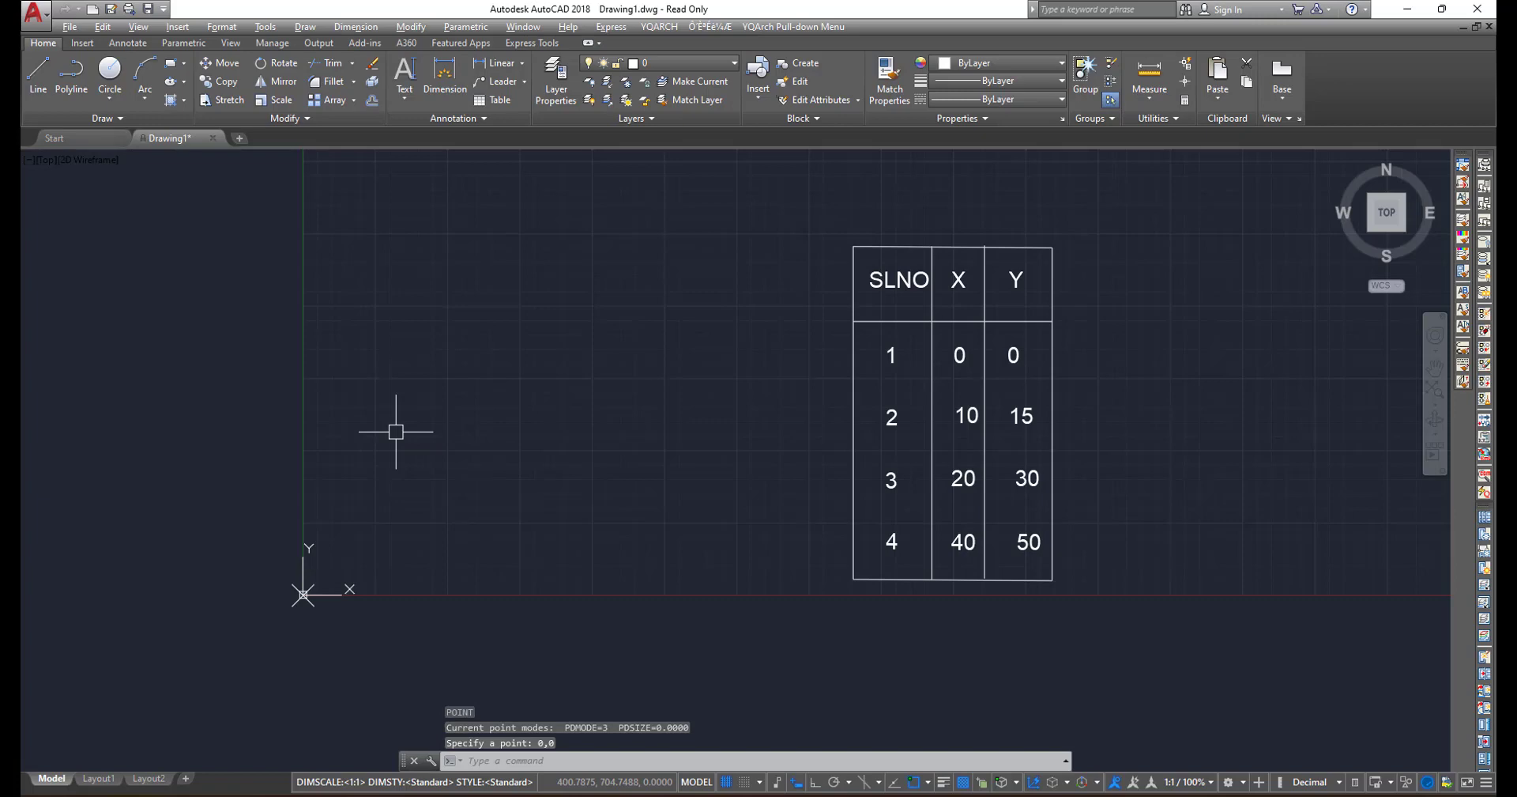
- Place the table's second point at coordinates 10,15
text(PO)
key(Return)
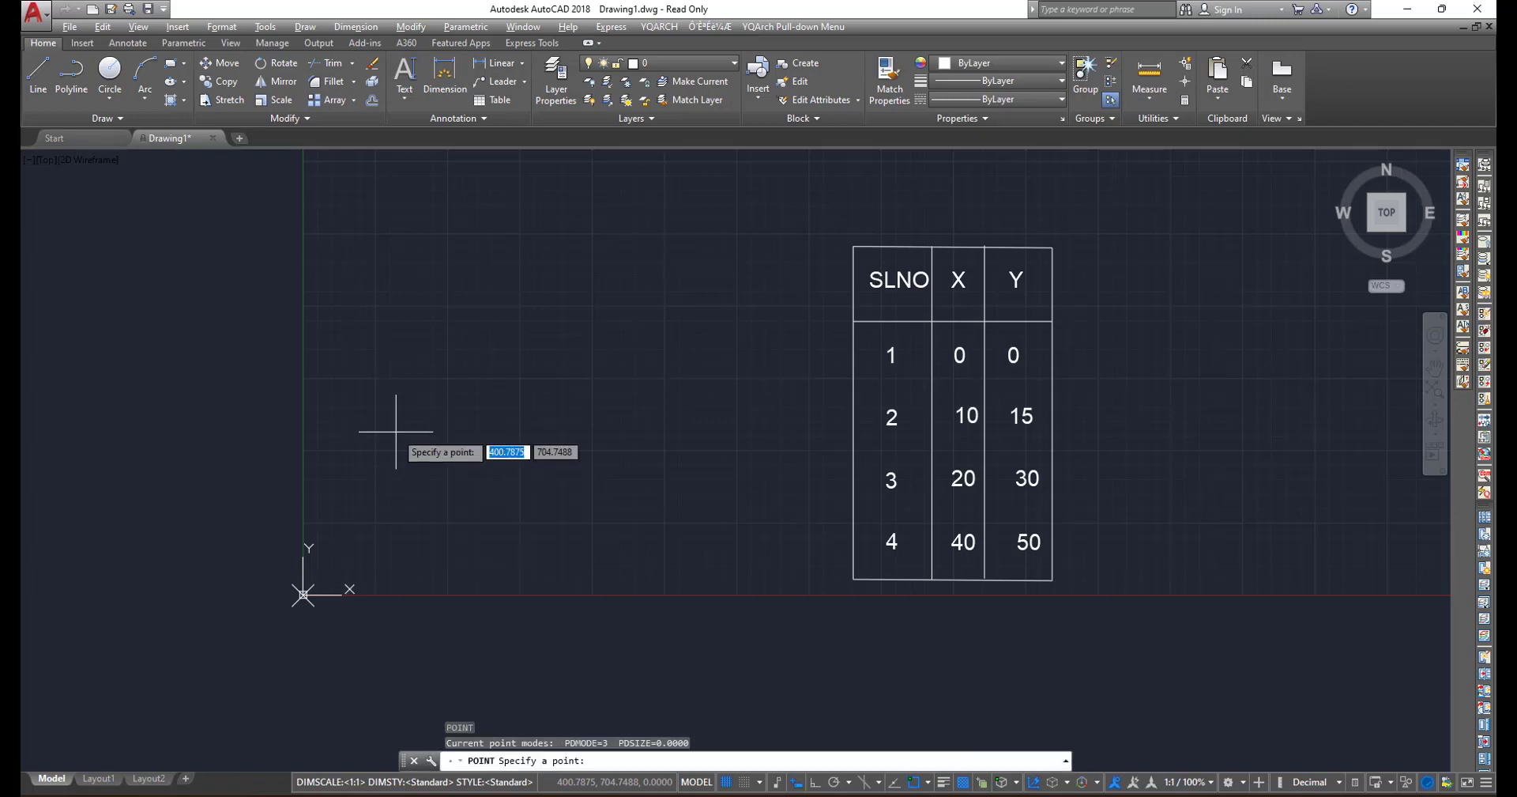
text(10)
key(Tab)
text(15)
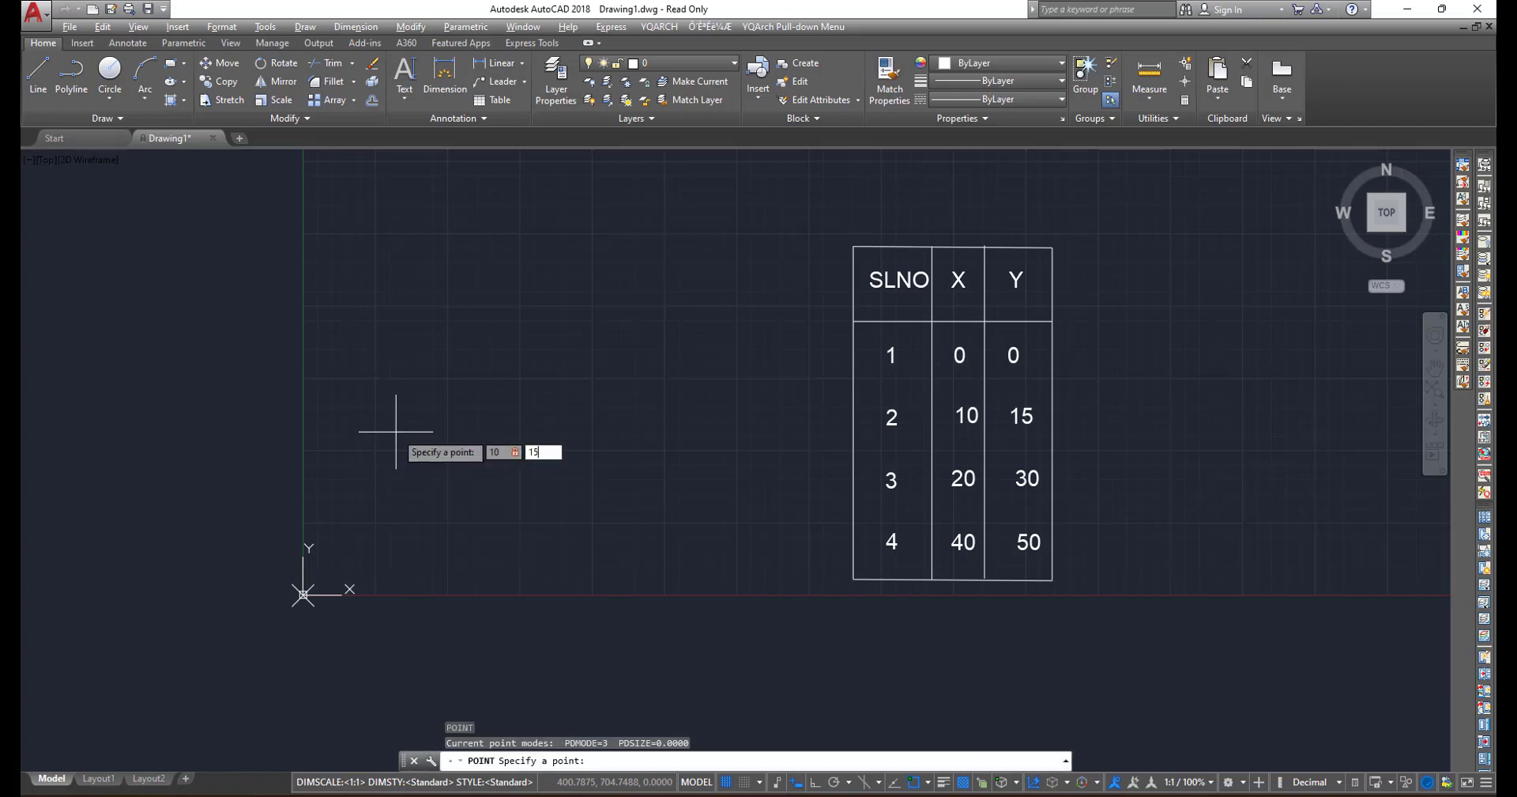
key(Return)
- Place the table's third point at coordinates 20,30 with the Point command
text(P)
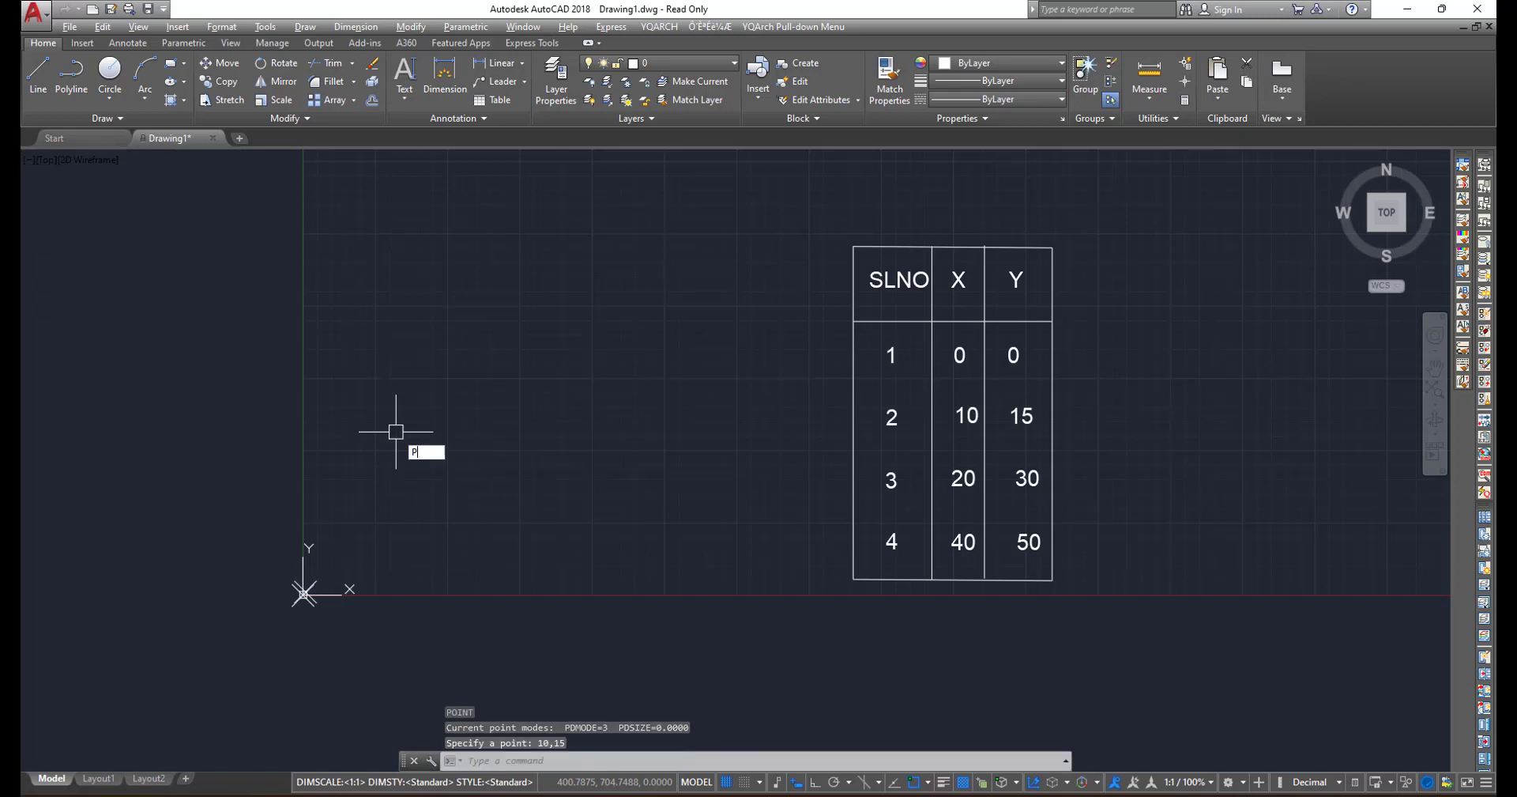
text(O)
key(Return)
text(20)
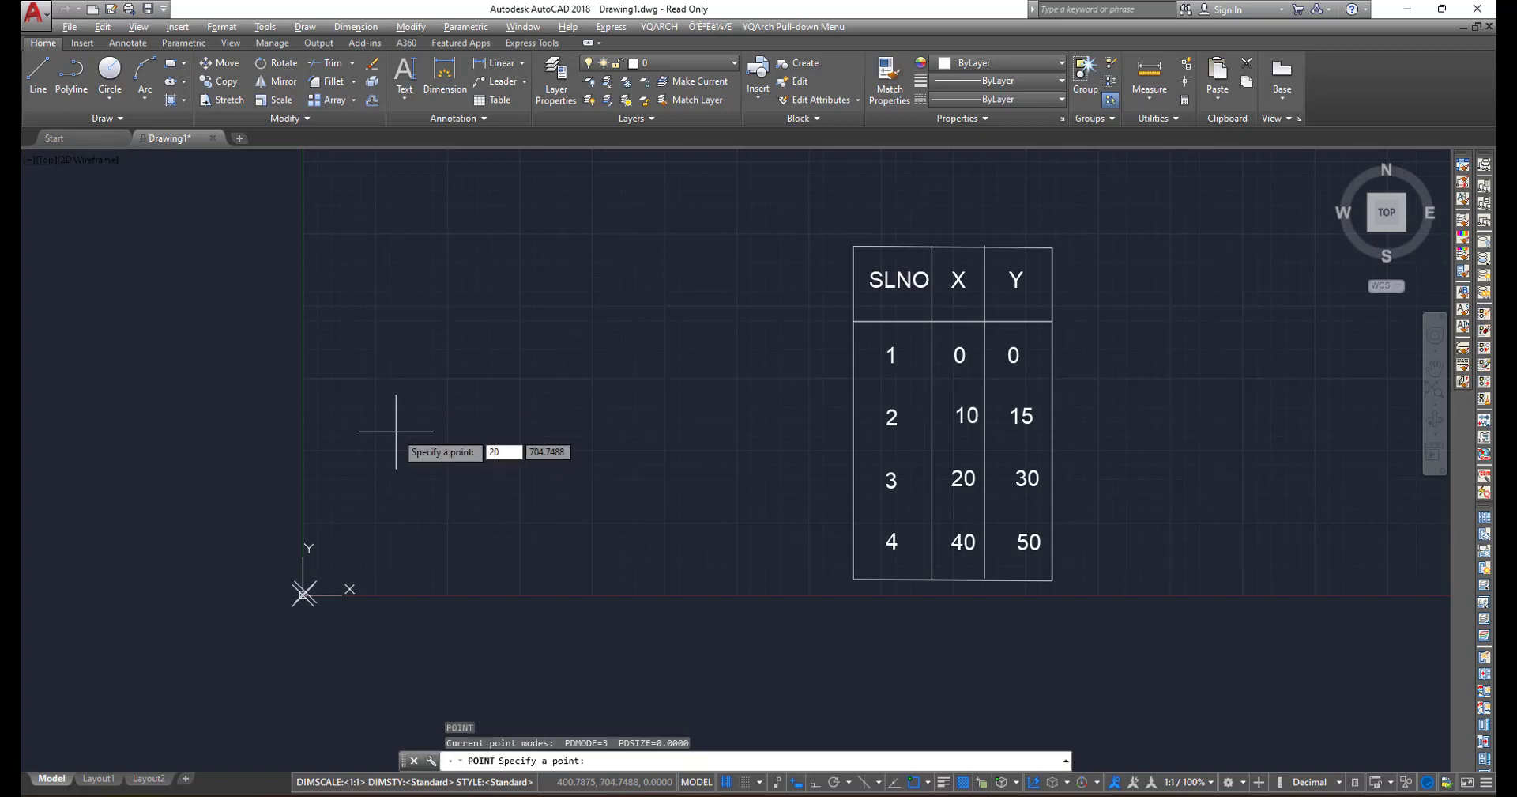
key(Tab)
text(30)
key(Return)
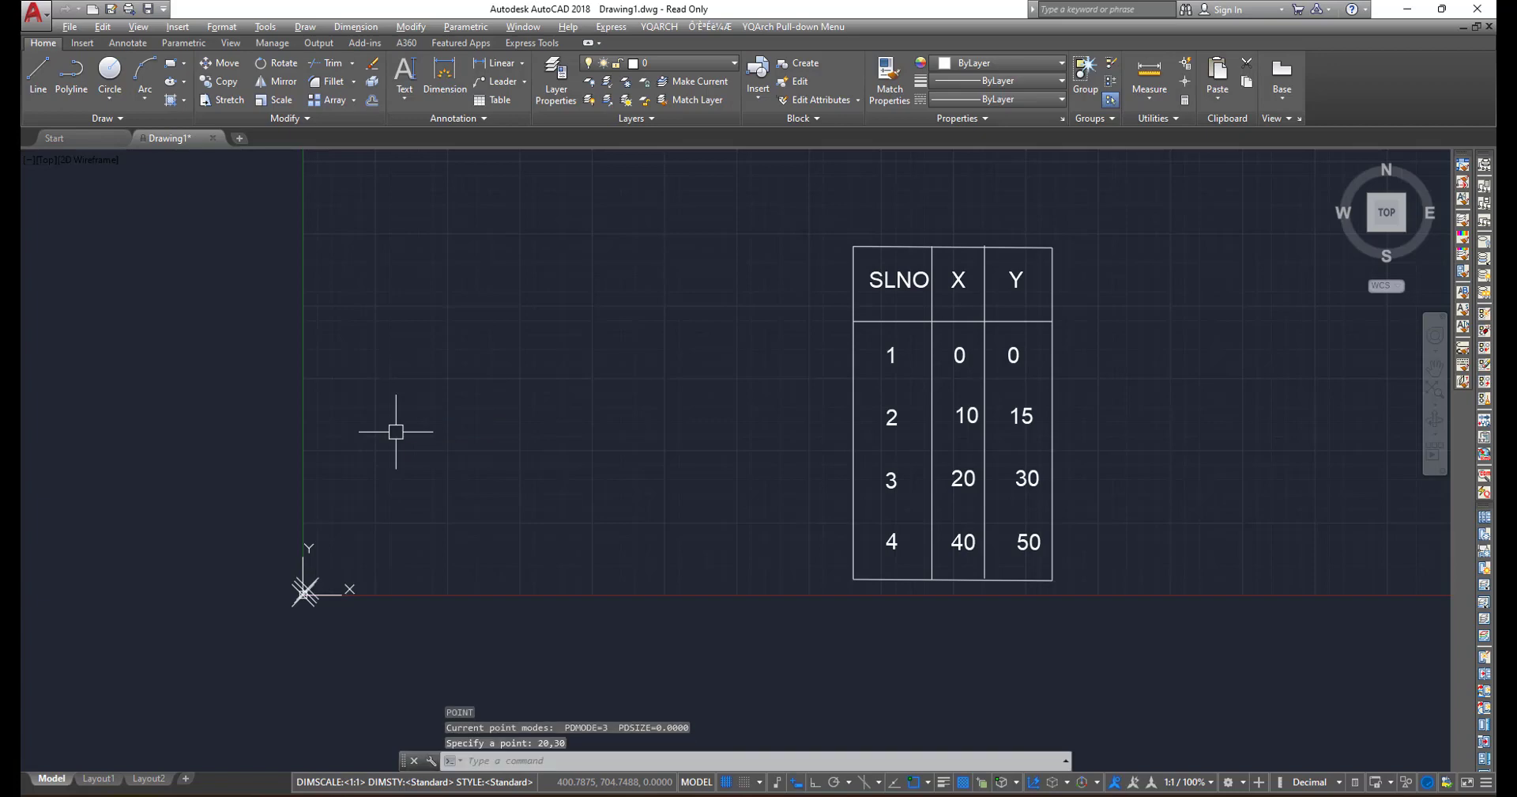
- Place the table's fourth point at coordinates 40,50 with the Point command
text(PO)
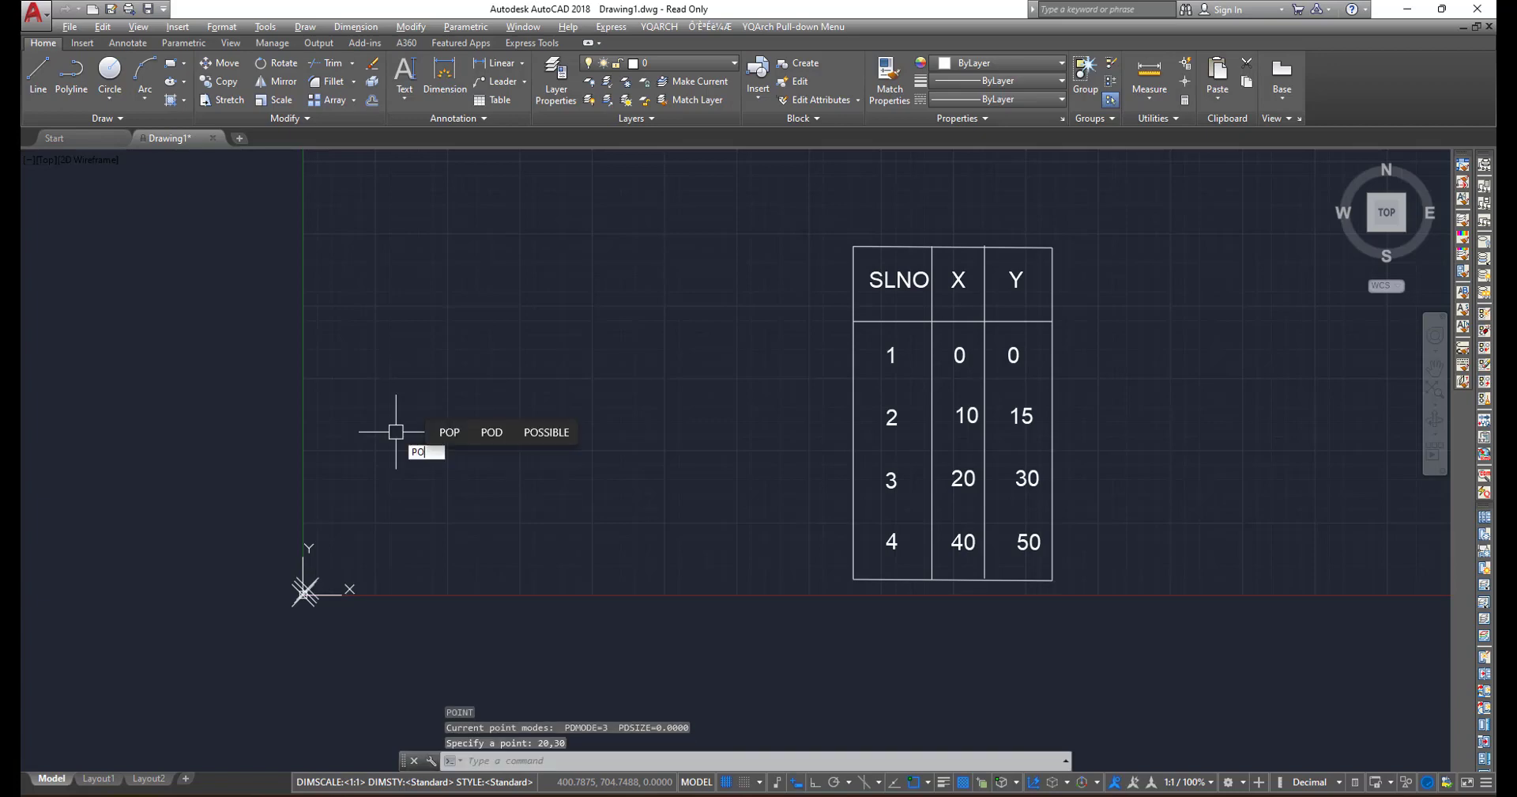
key(Return)
text(40)
key(Tab)
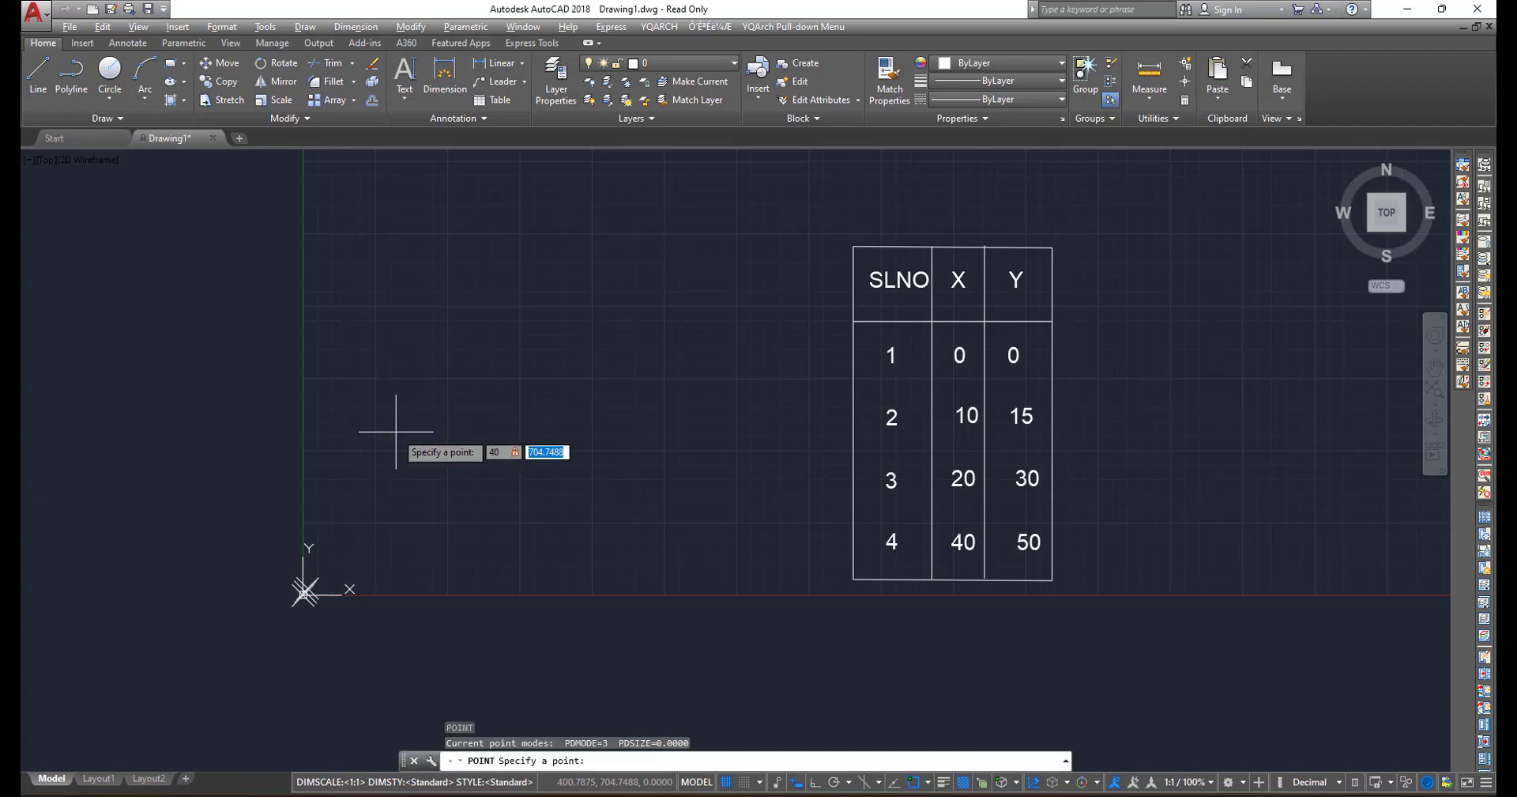
key(Return)
- Change the point style to the plain circle without a centre mark, keeping the size relative to the screen
scroll(286, 604, up, 6)
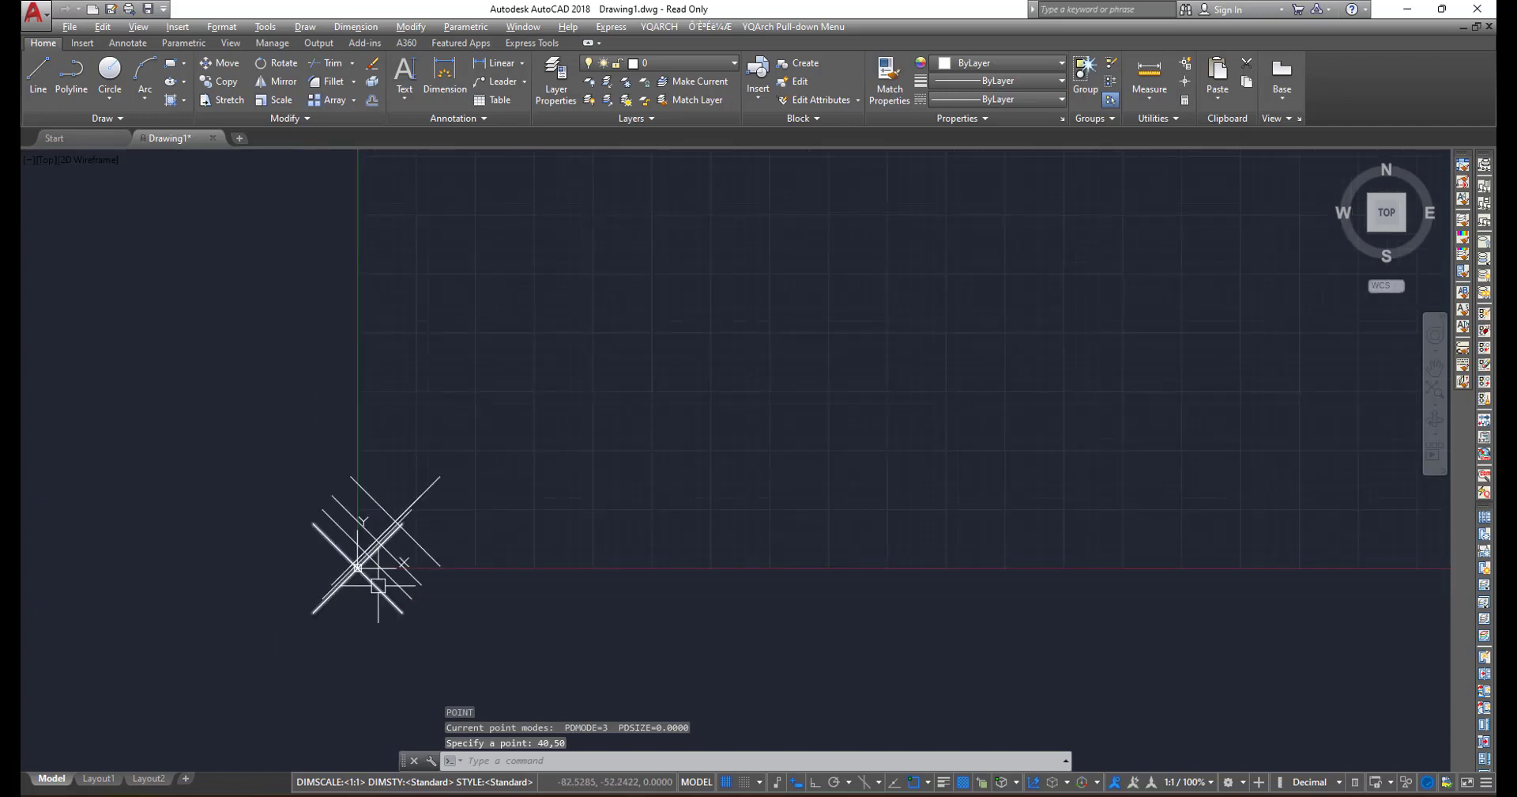
scroll(380, 561, up, 6)
middle_drag(510, 359, 526, 421)
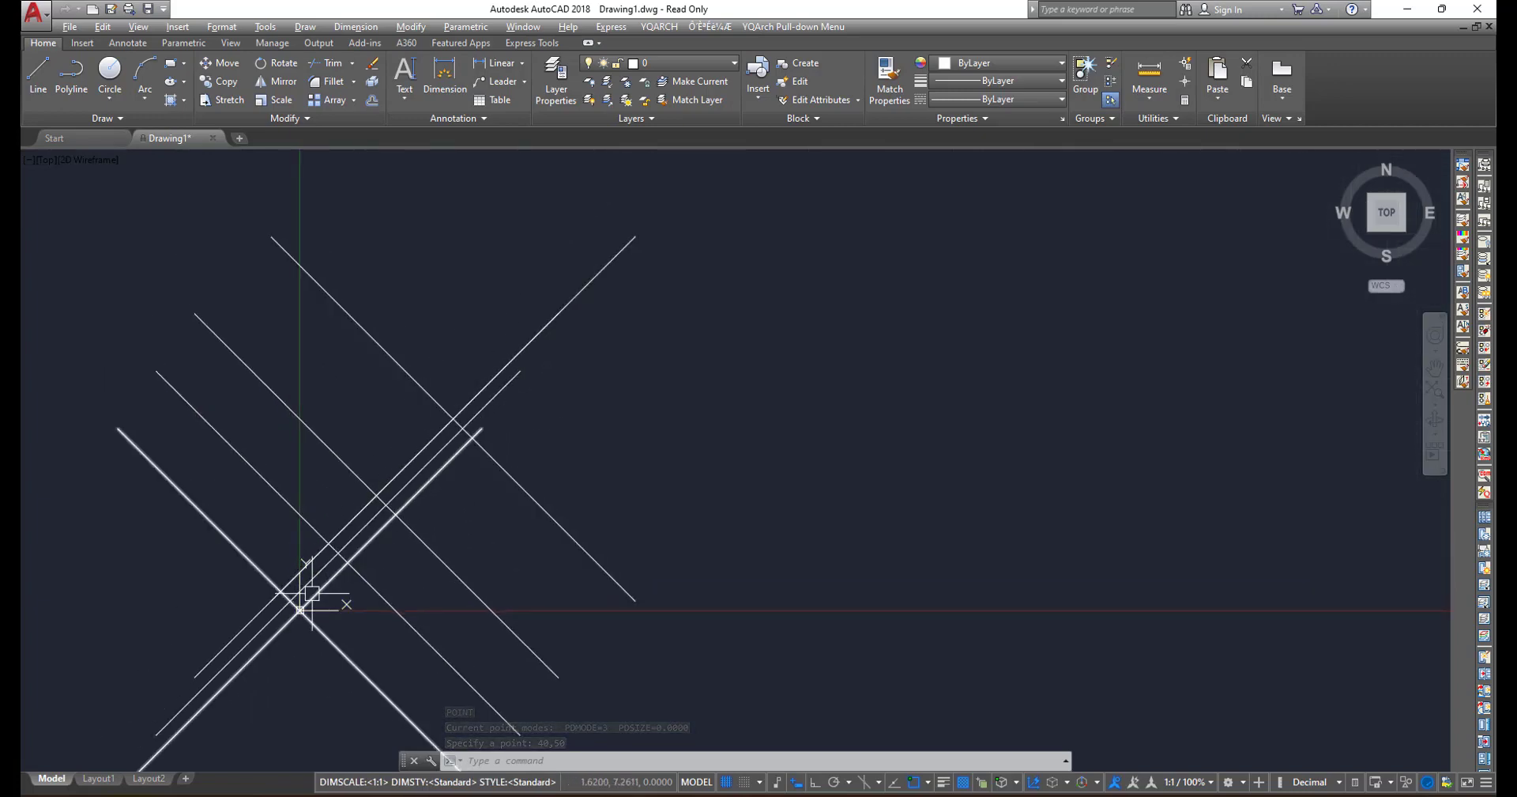
click(1176, 119)
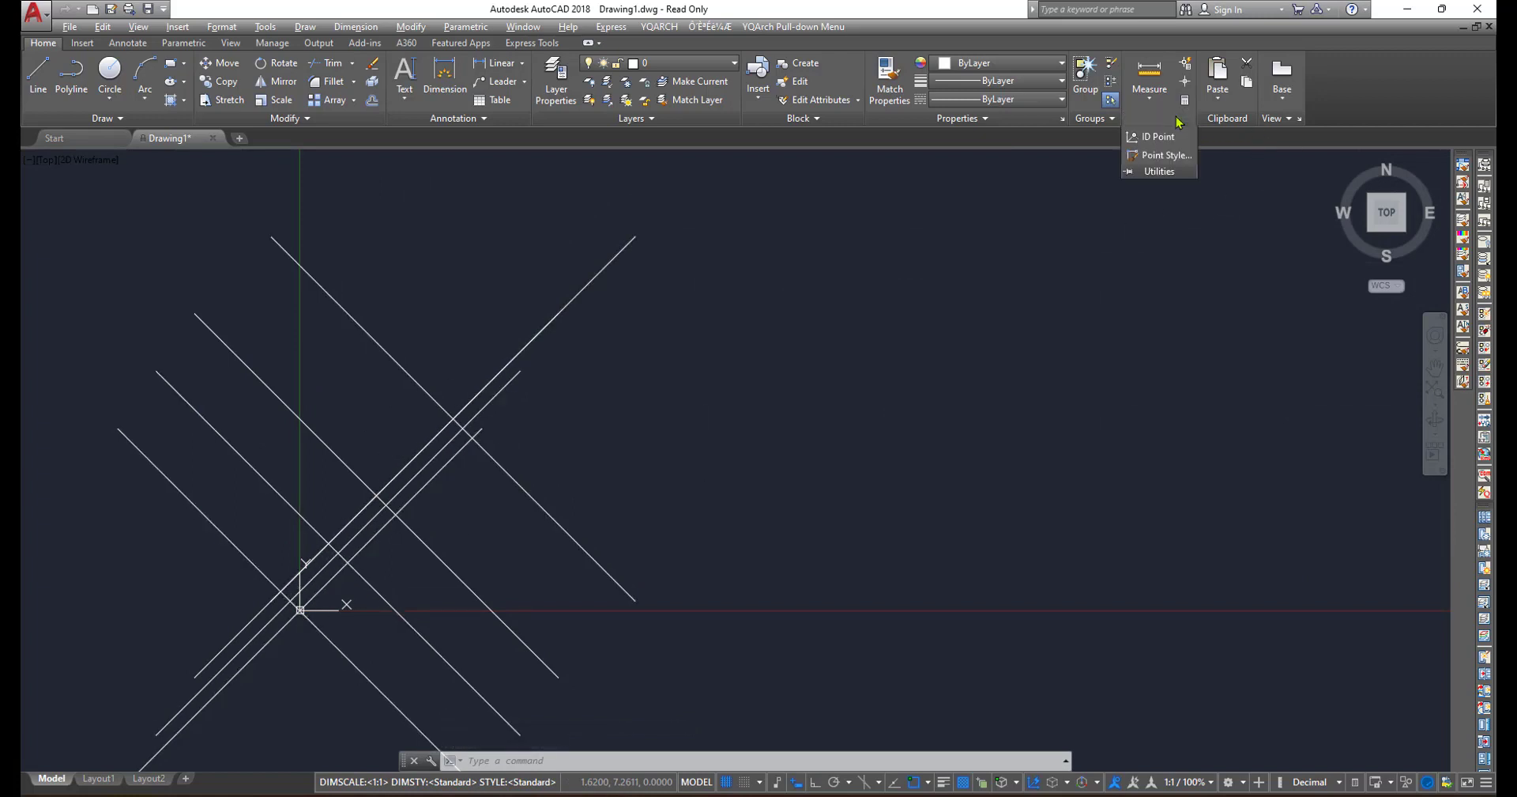
click(1165, 154)
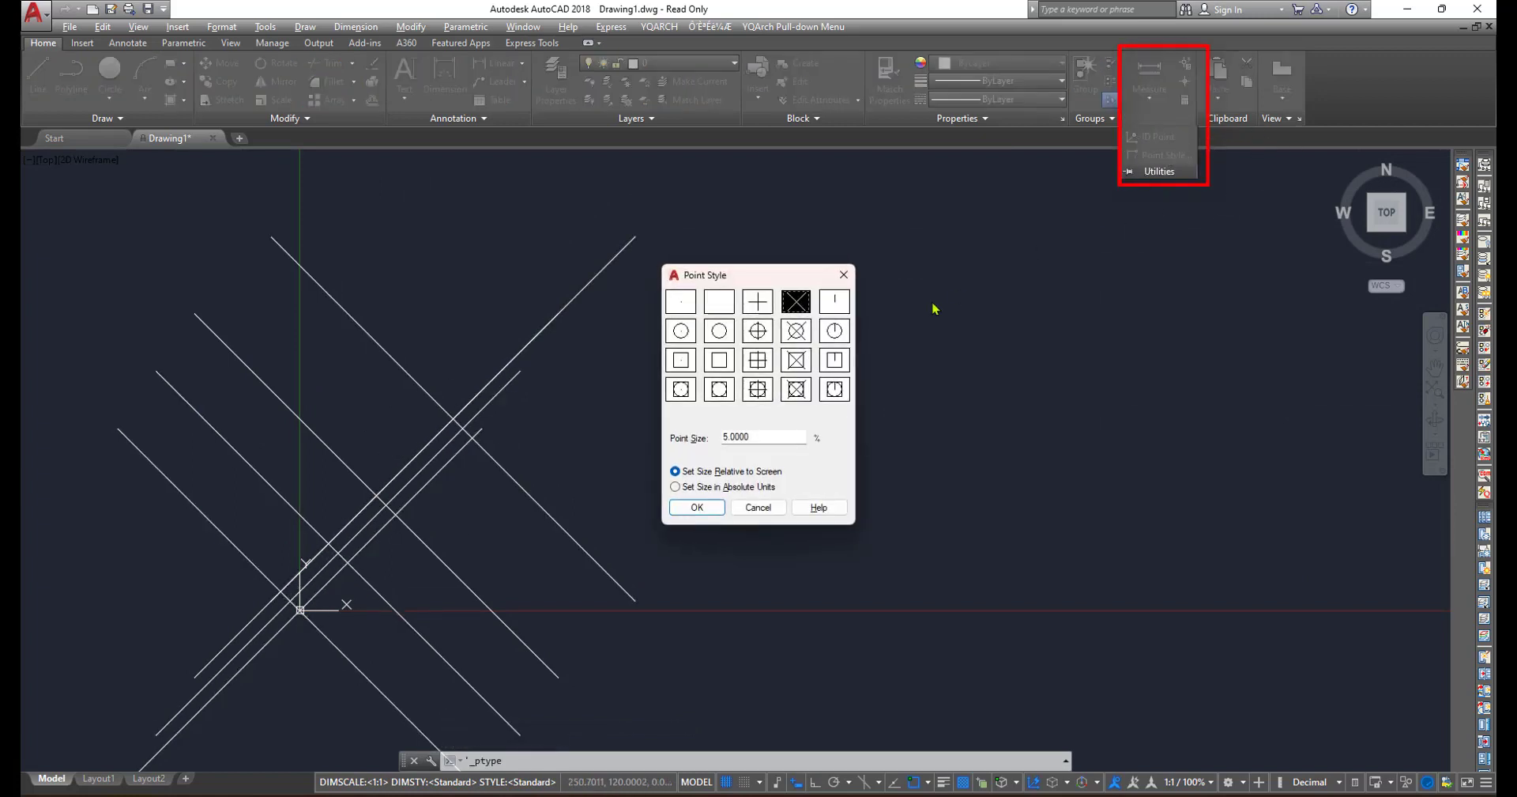
click(719, 332)
click(697, 507)
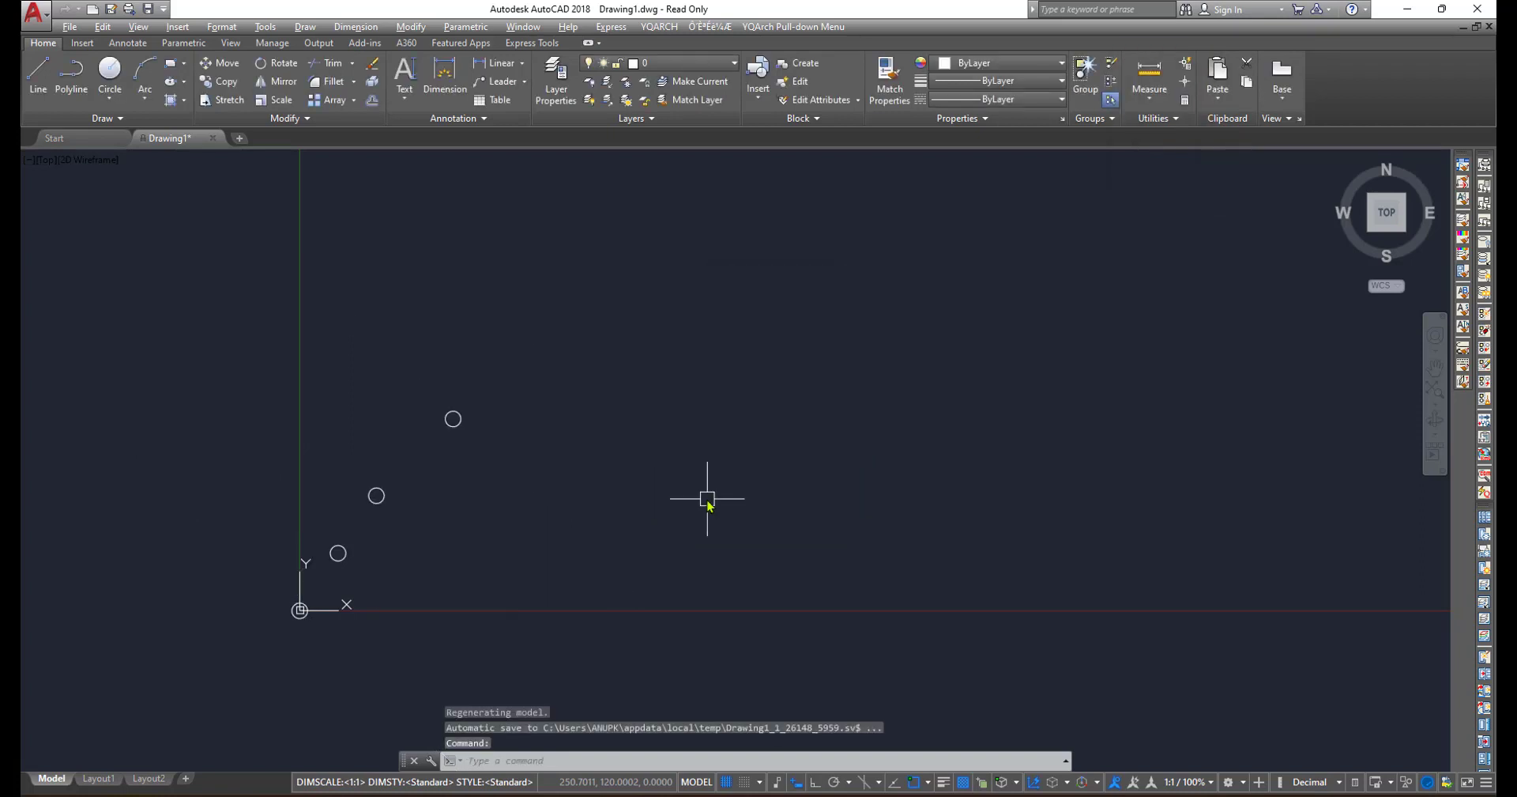
- Change the point style to the circle with a plus-shaped cross through it
scroll(511, 526, up, 5)
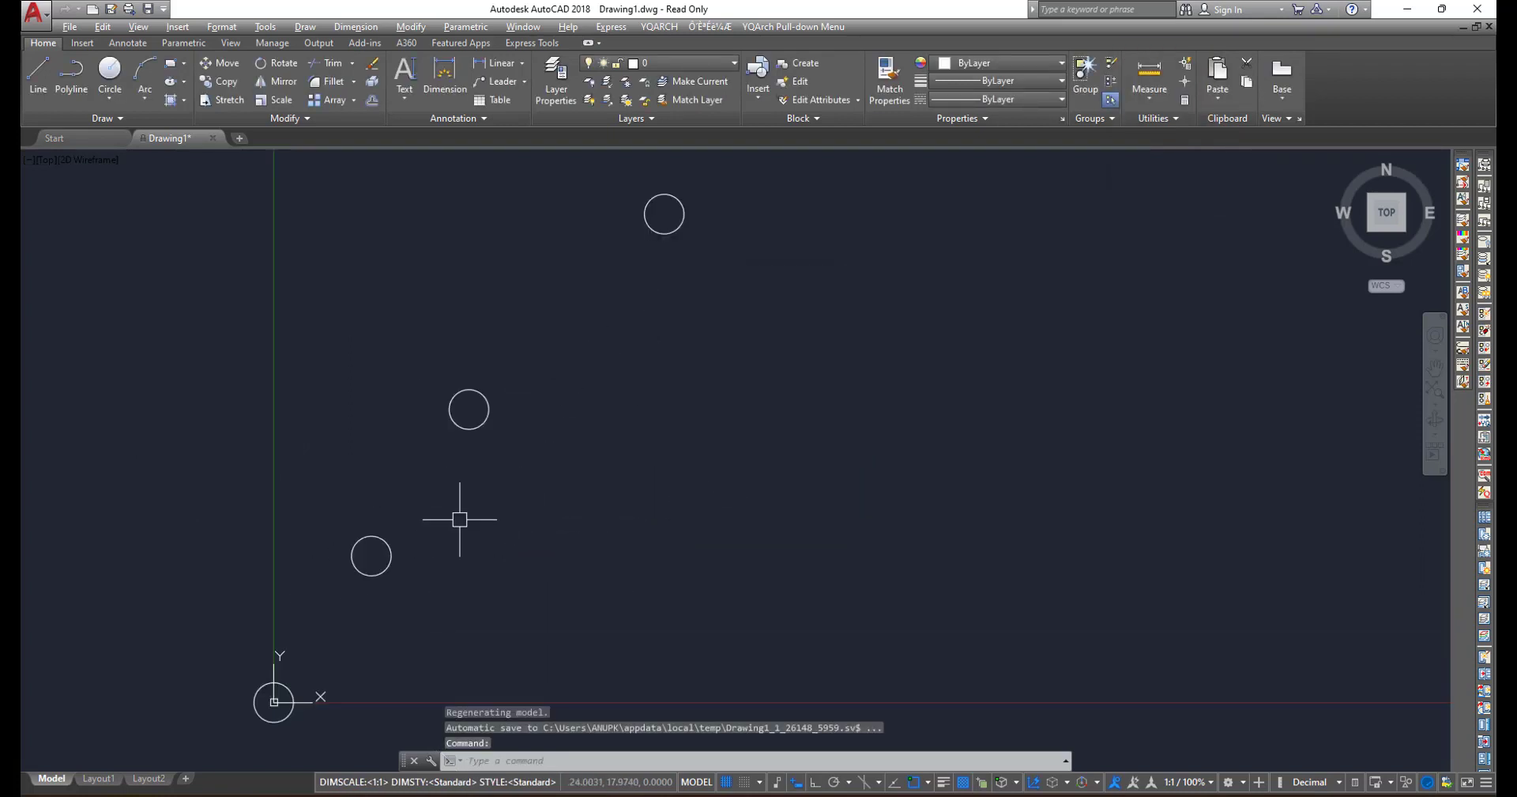
click(222, 26)
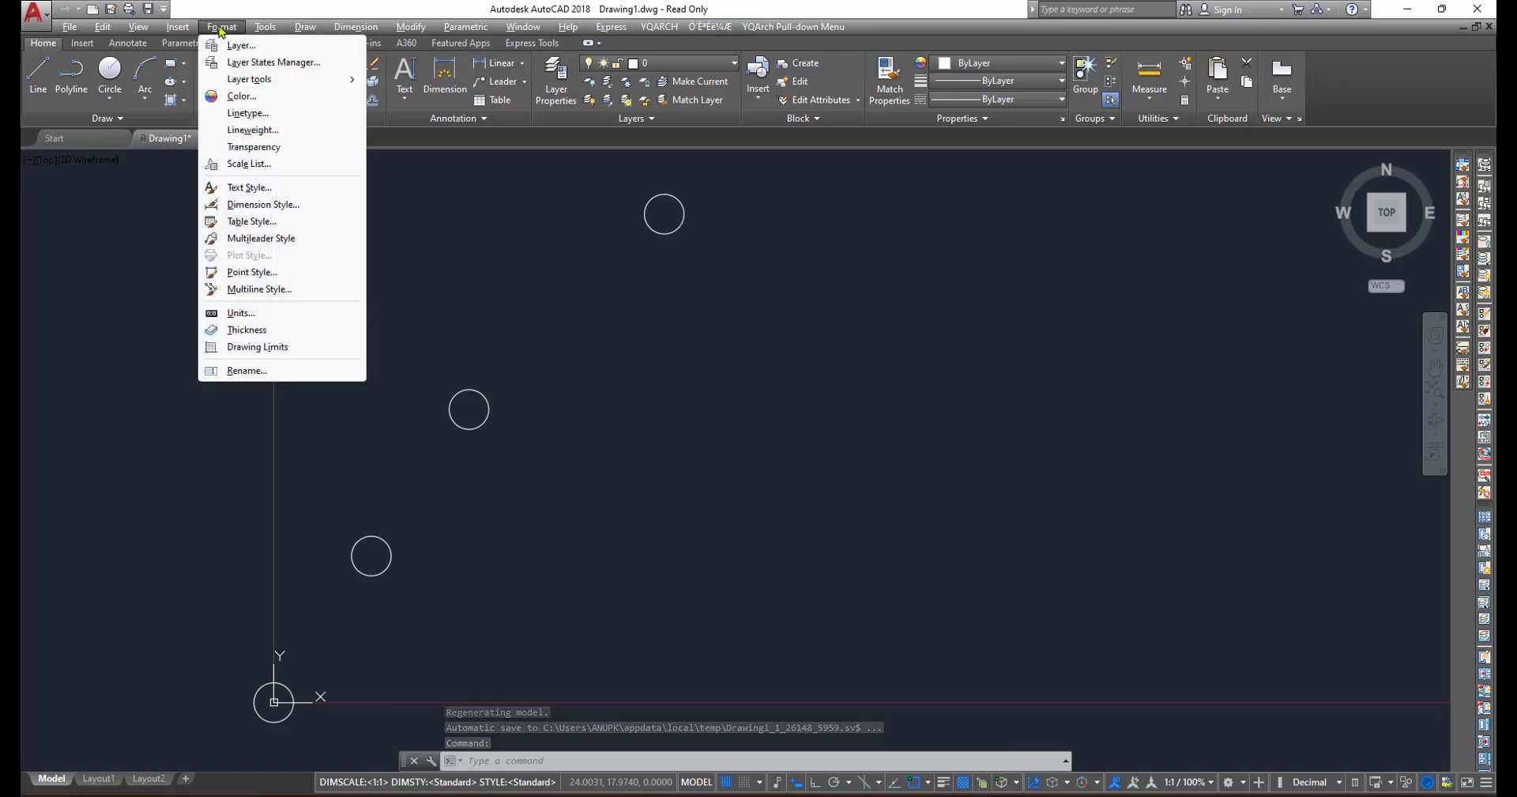
click(252, 272)
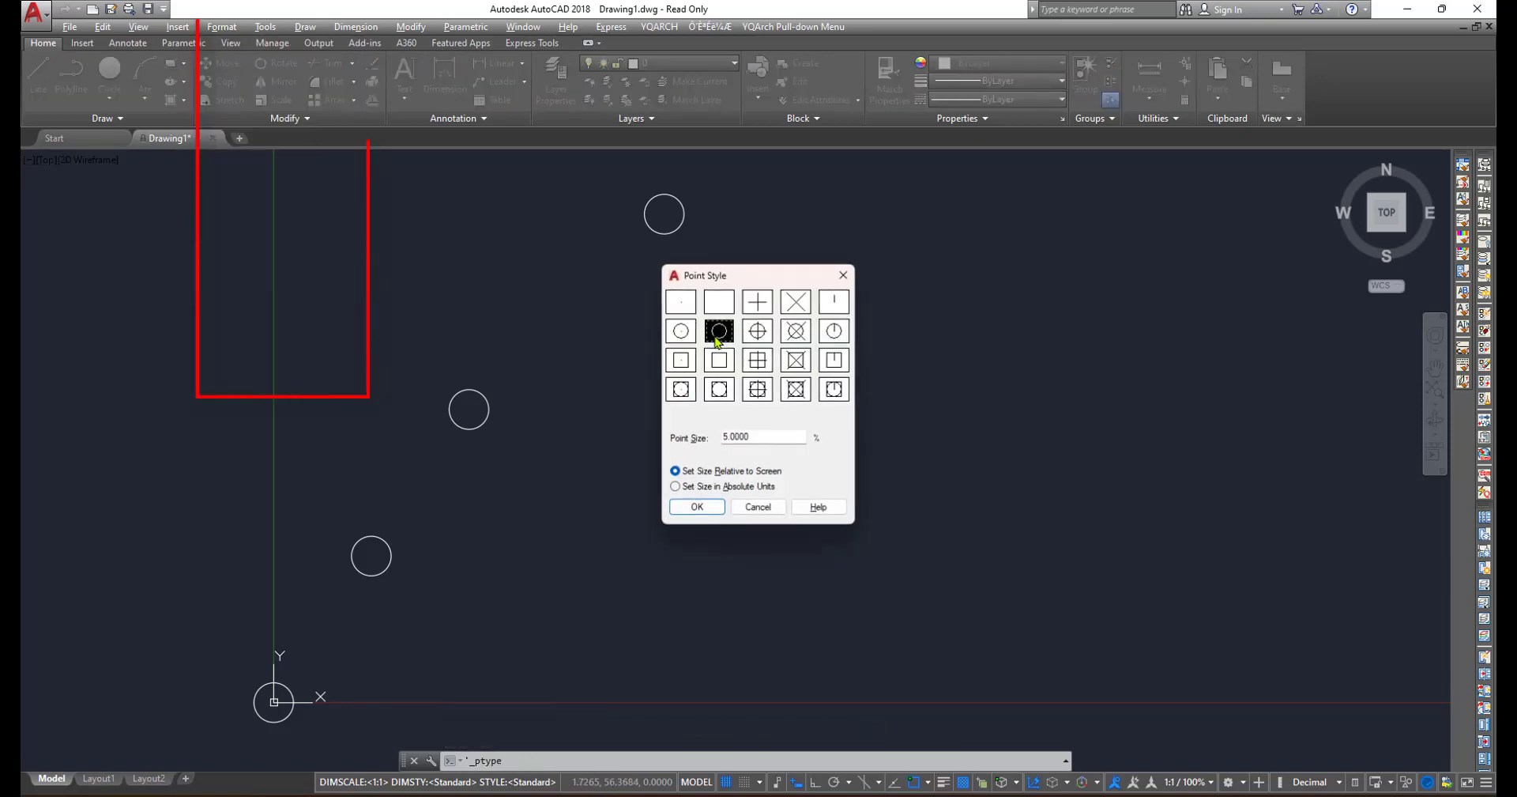
click(759, 337)
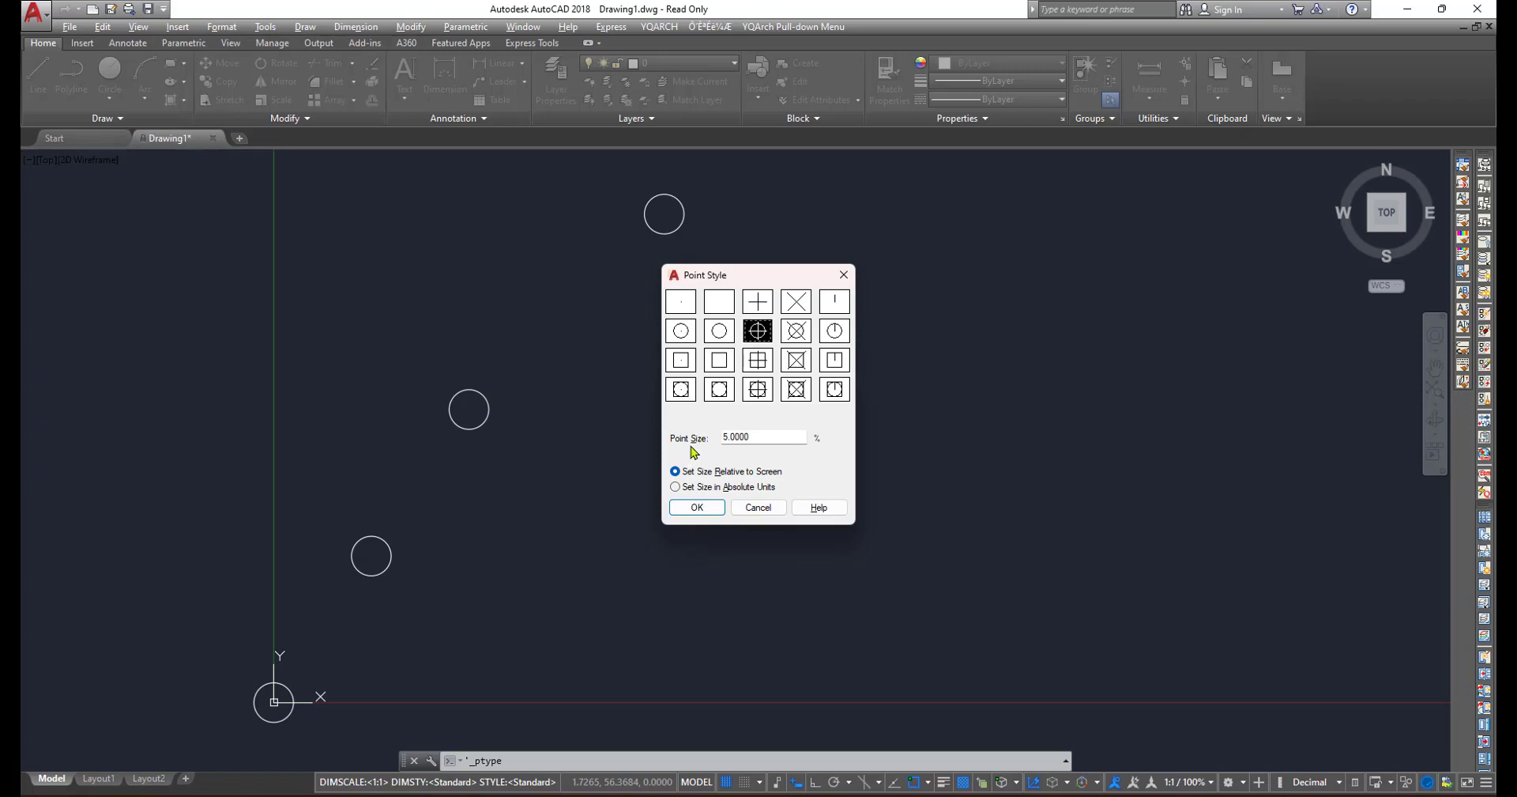
click(699, 508)
scroll(698, 508, down, 2)
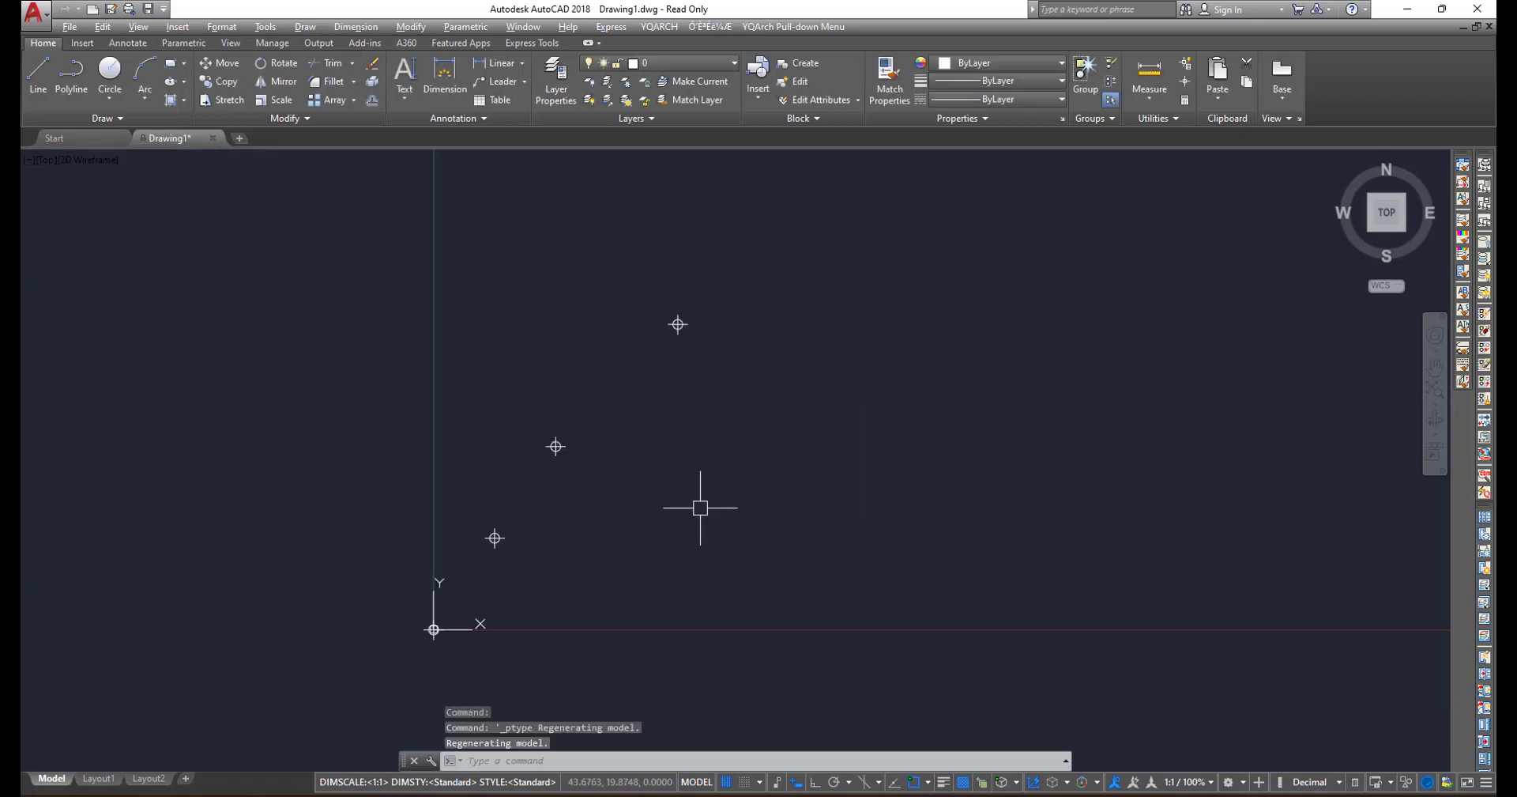
- Draw connected line segments from the origin point through the second and third points to the fourth point
middle_drag(678, 502, 628, 514)
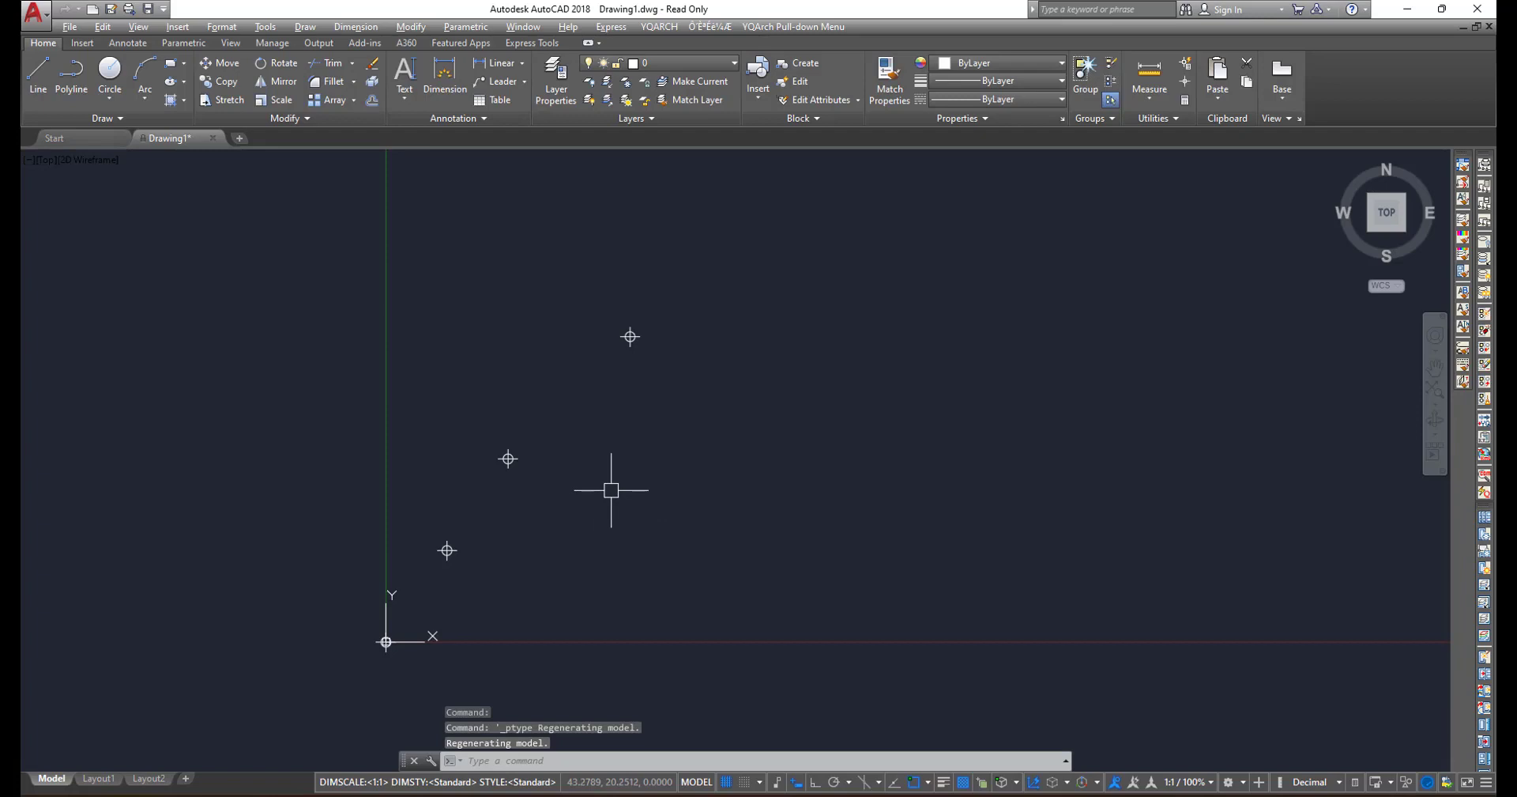
click(36, 79)
click(385, 641)
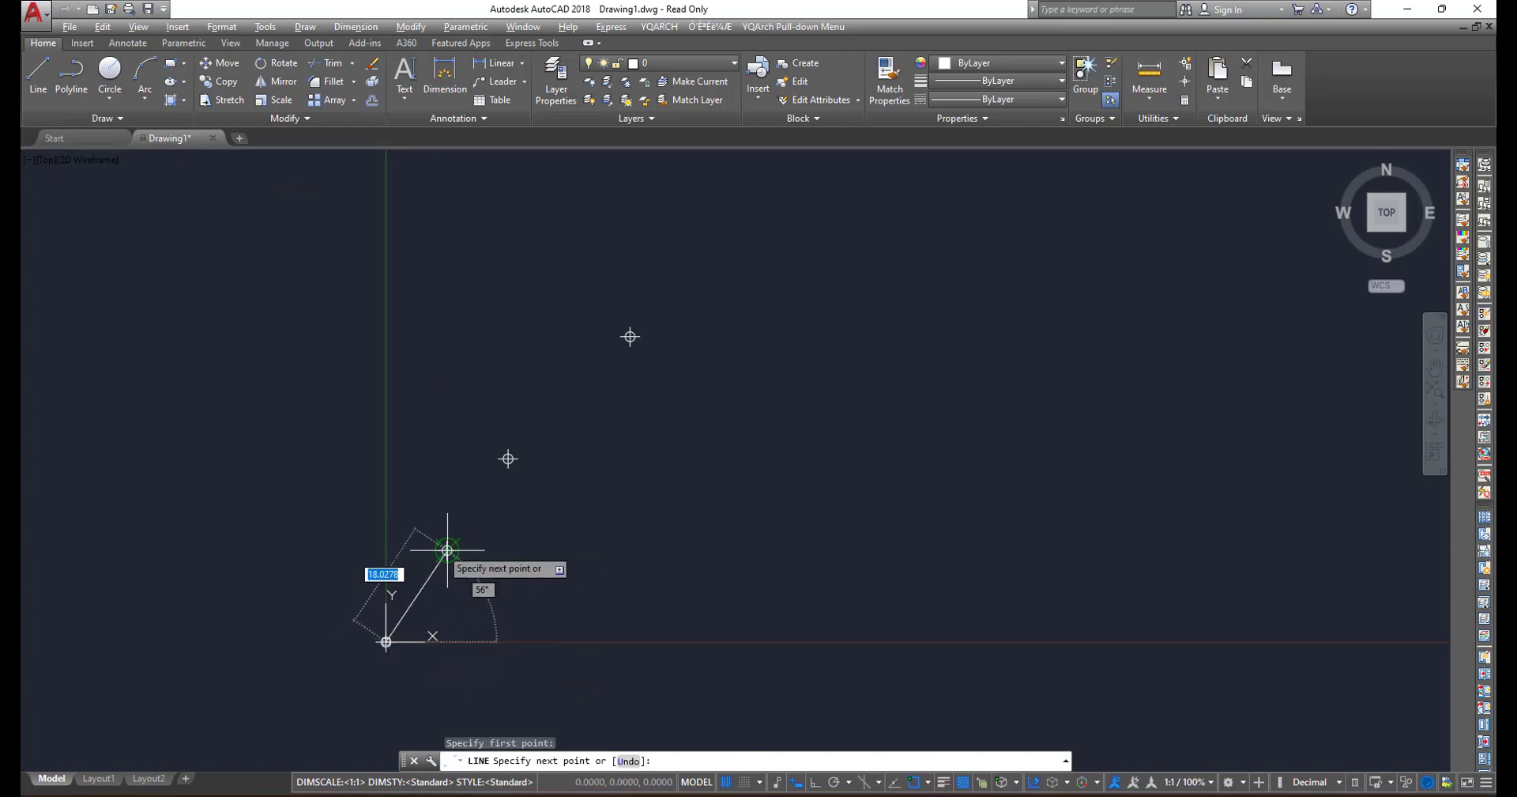
click(446, 549)
click(508, 459)
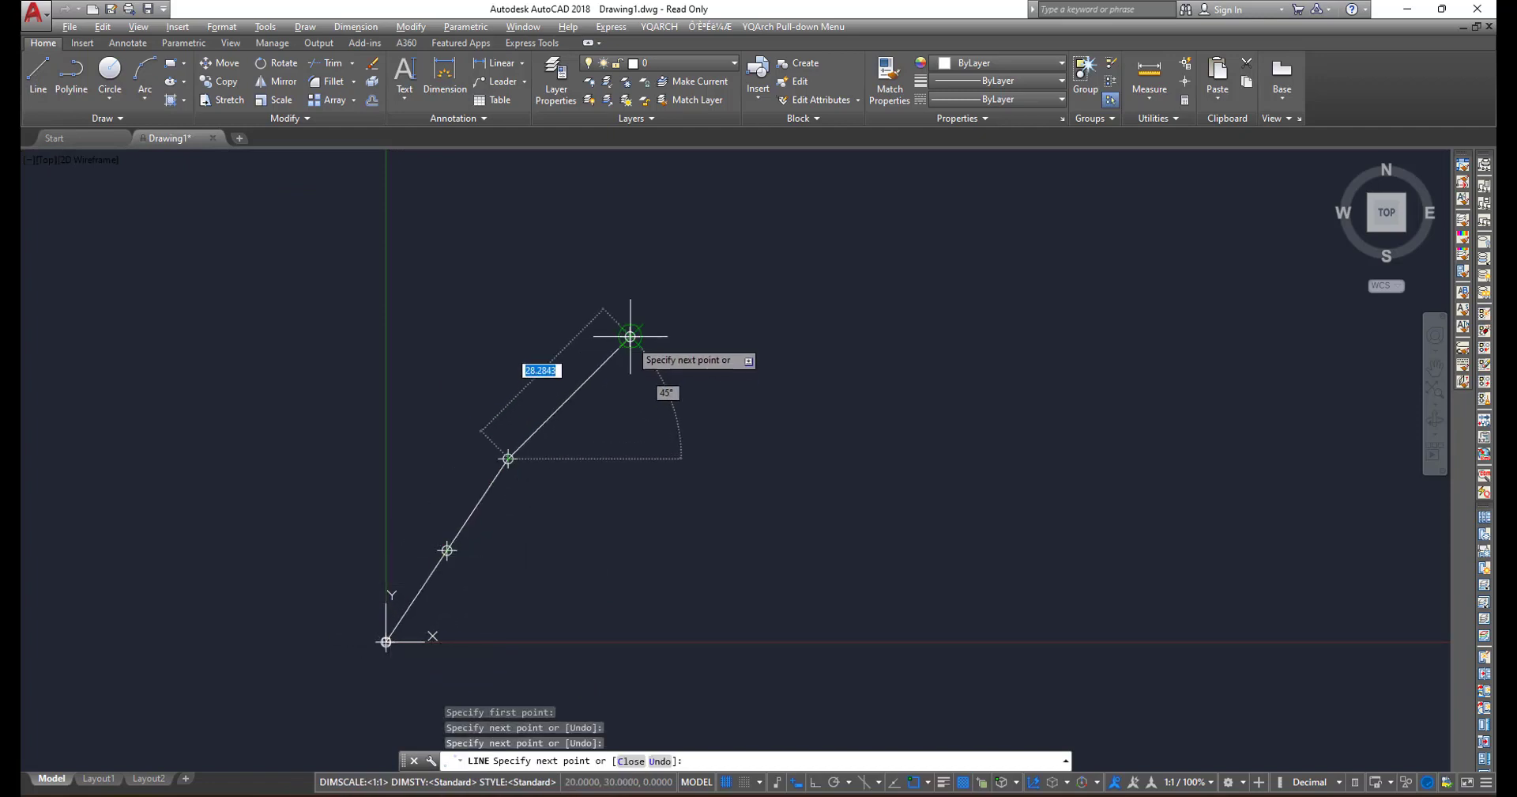
right_click(630, 336)
click(648, 341)
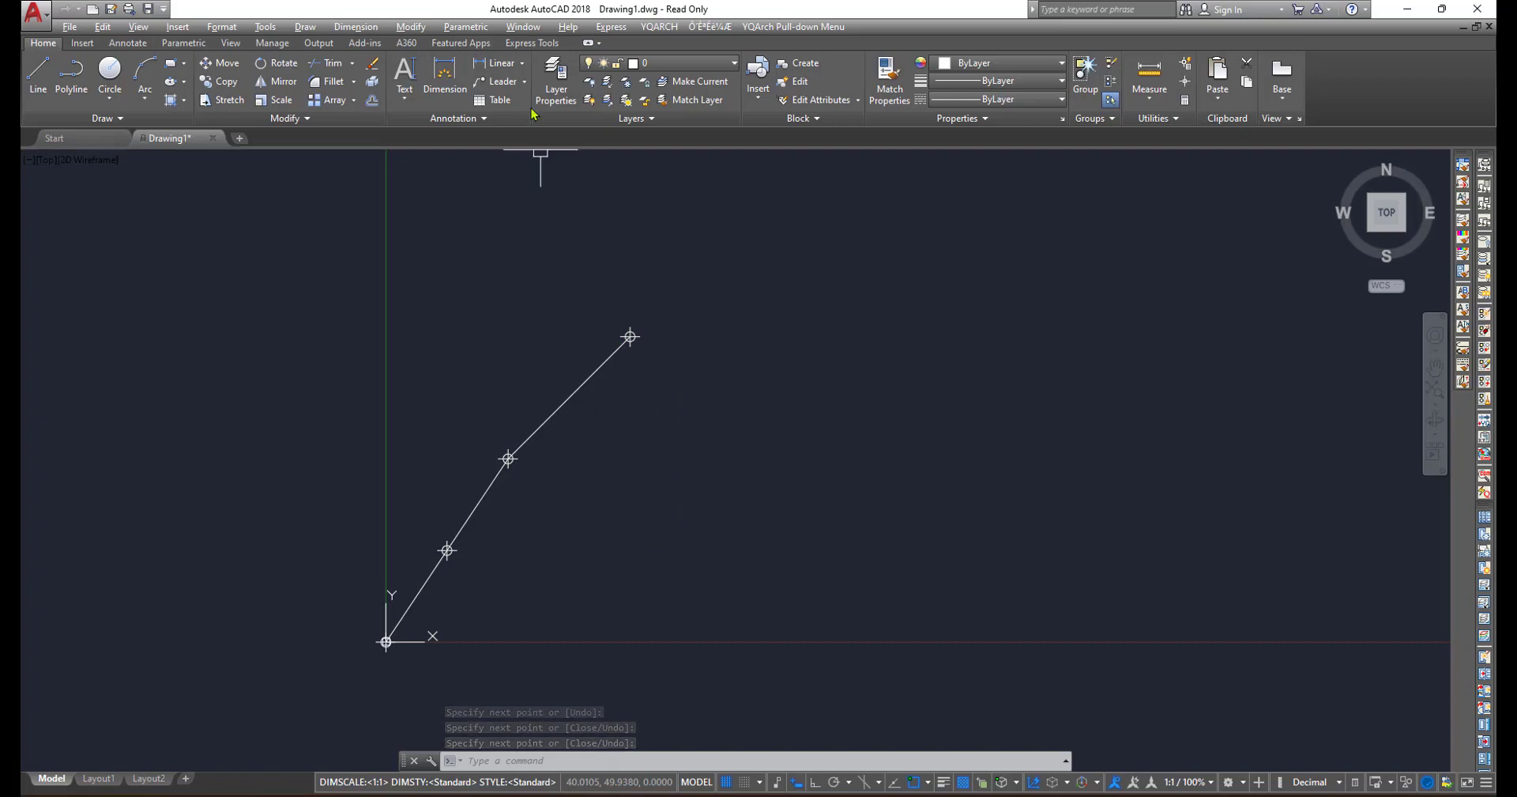
- Add an ordinate dimension for the Y coordinate of the origin point, with its leader running out to the left
click(522, 65)
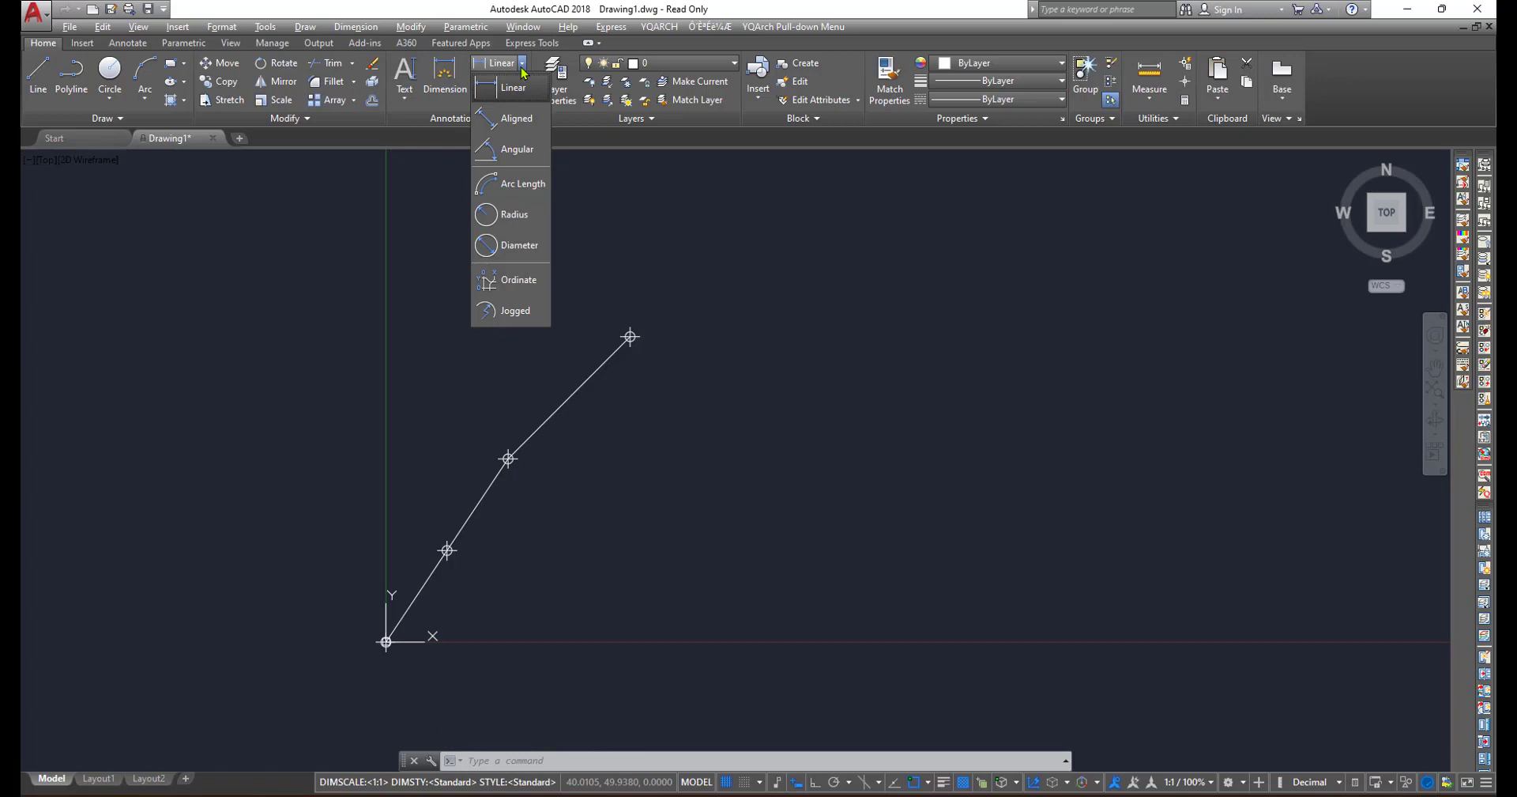
click(514, 282)
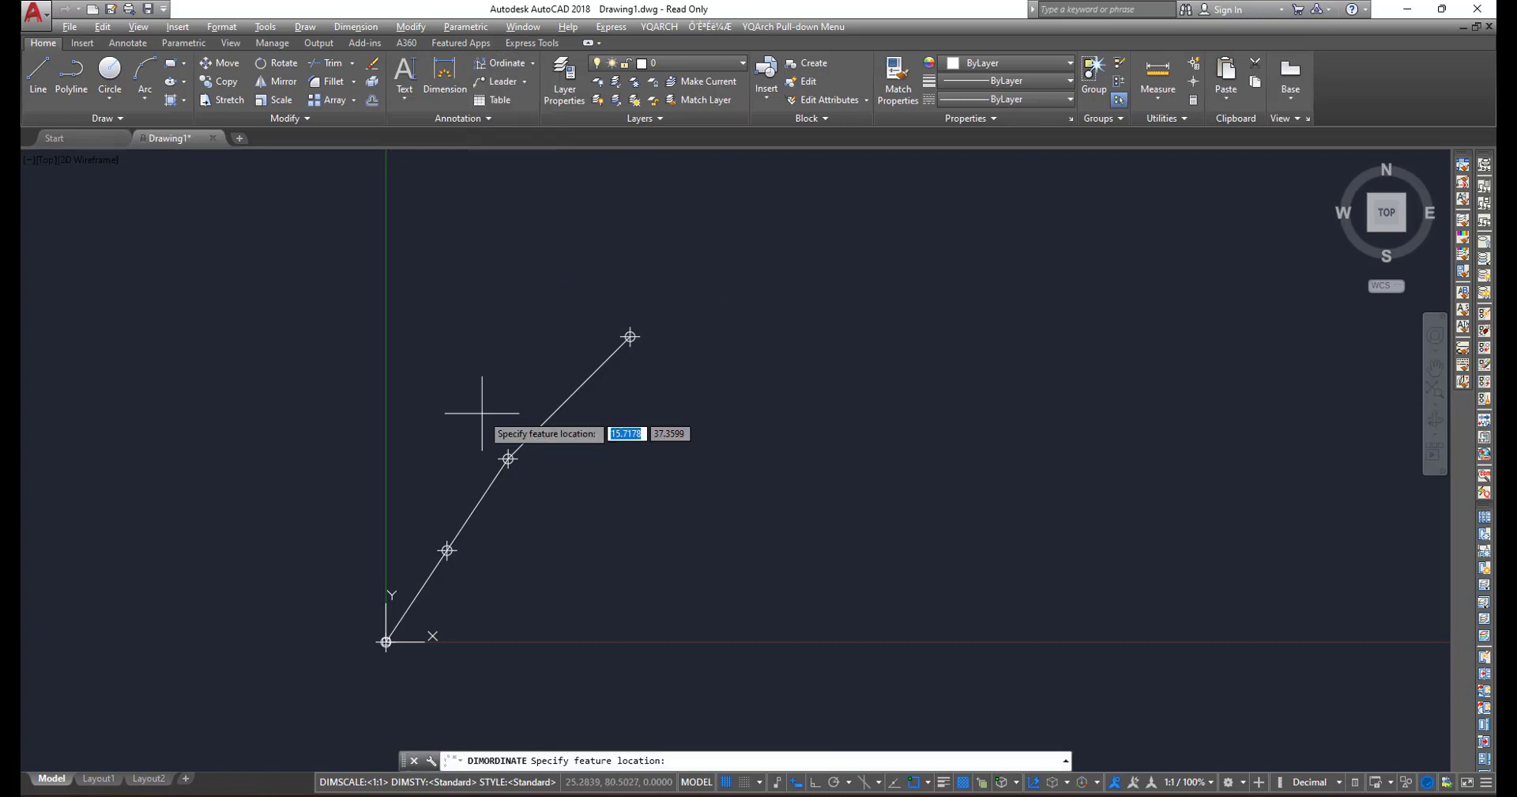
click(385, 642)
click(385, 642)
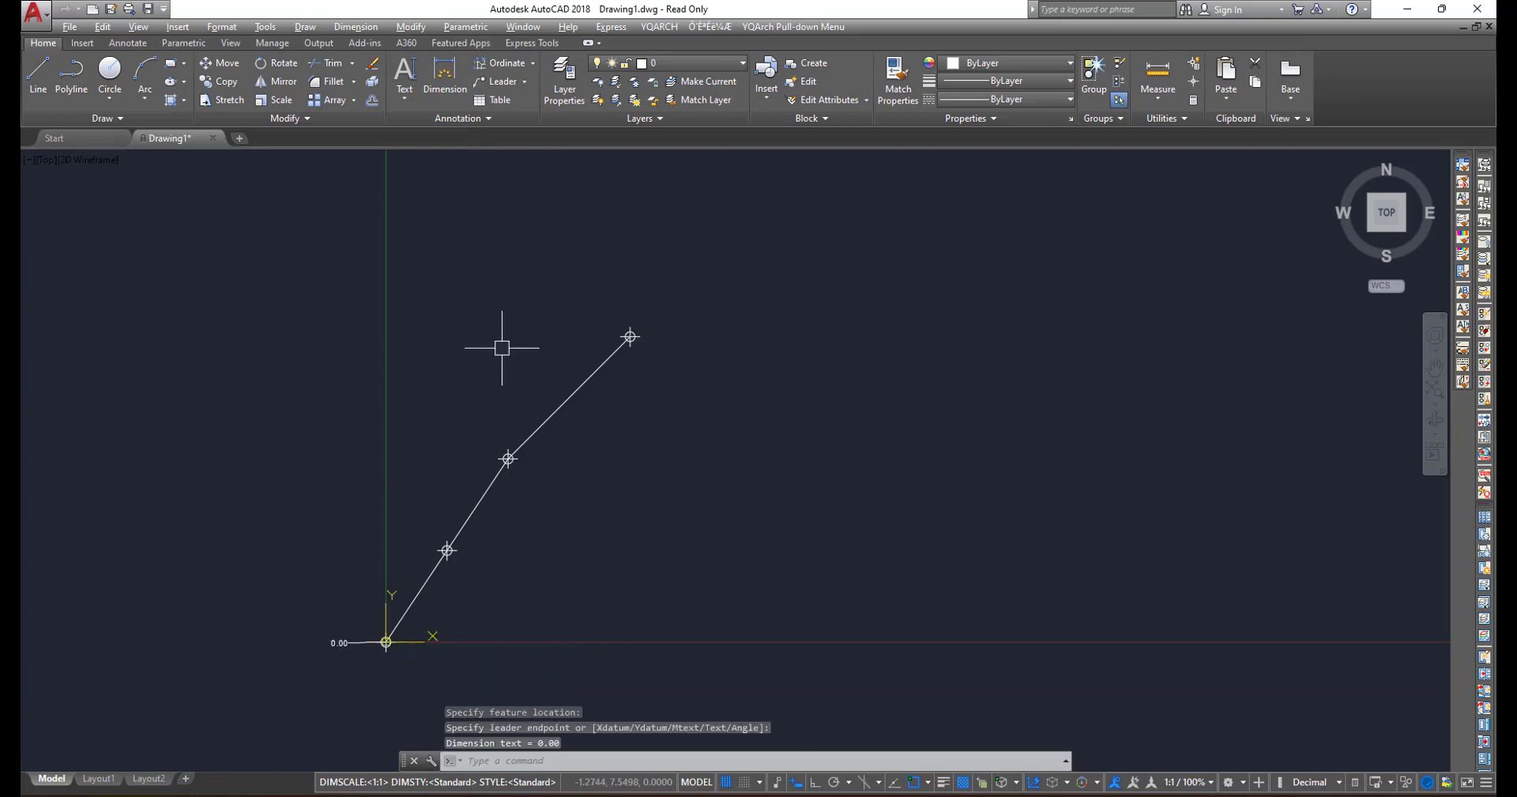
- Add an ordinate dimension for the X coordinate of the origin point, with its leader running downward
click(533, 63)
click(515, 281)
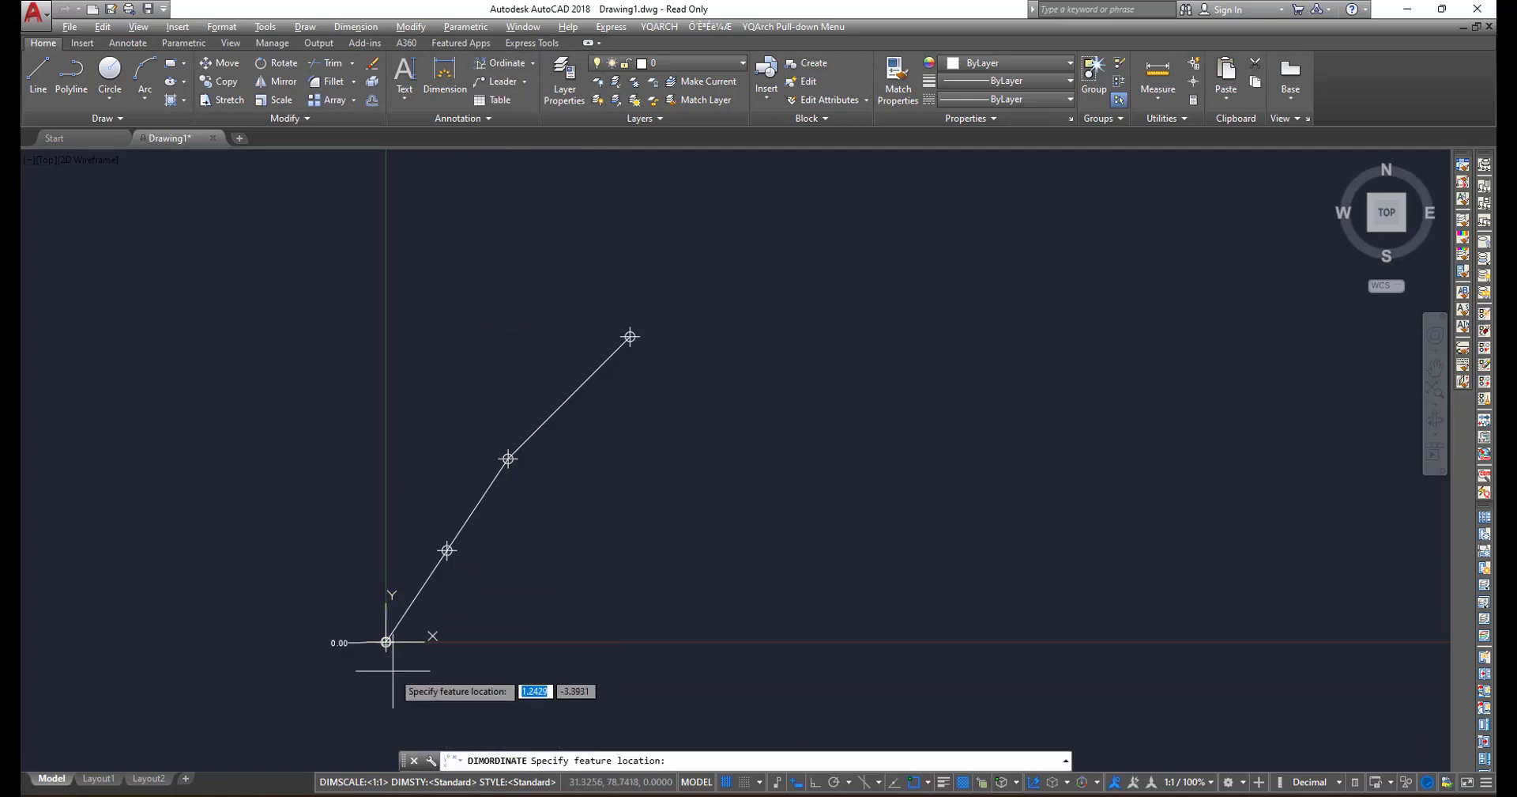
click(386, 642)
click(386, 681)
- Check the coordinates of the second plotted point with the ID Point command
scroll(386, 677, up, 2)
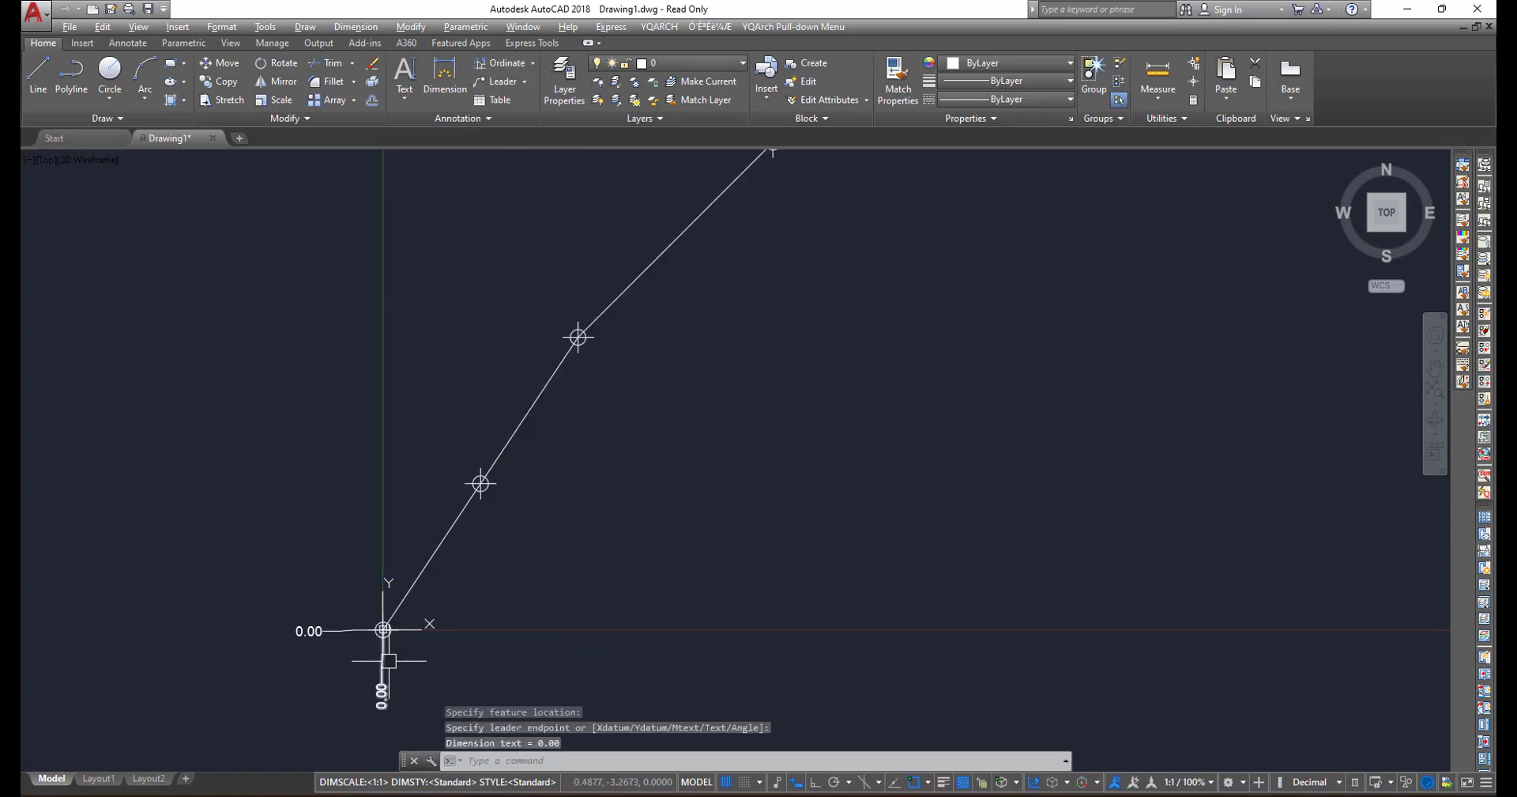
middle_drag(606, 553, 588, 592)
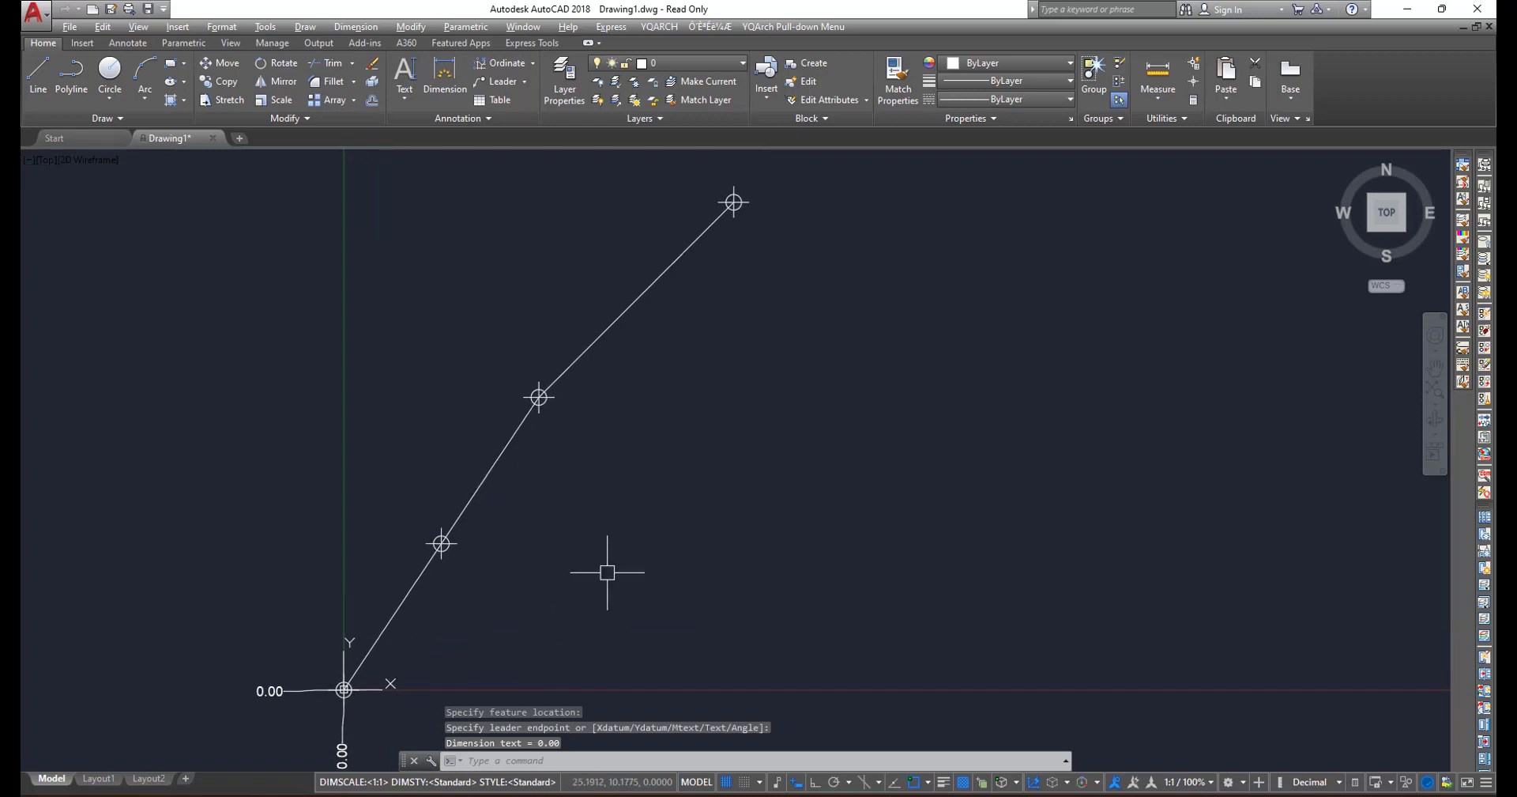
click(1182, 118)
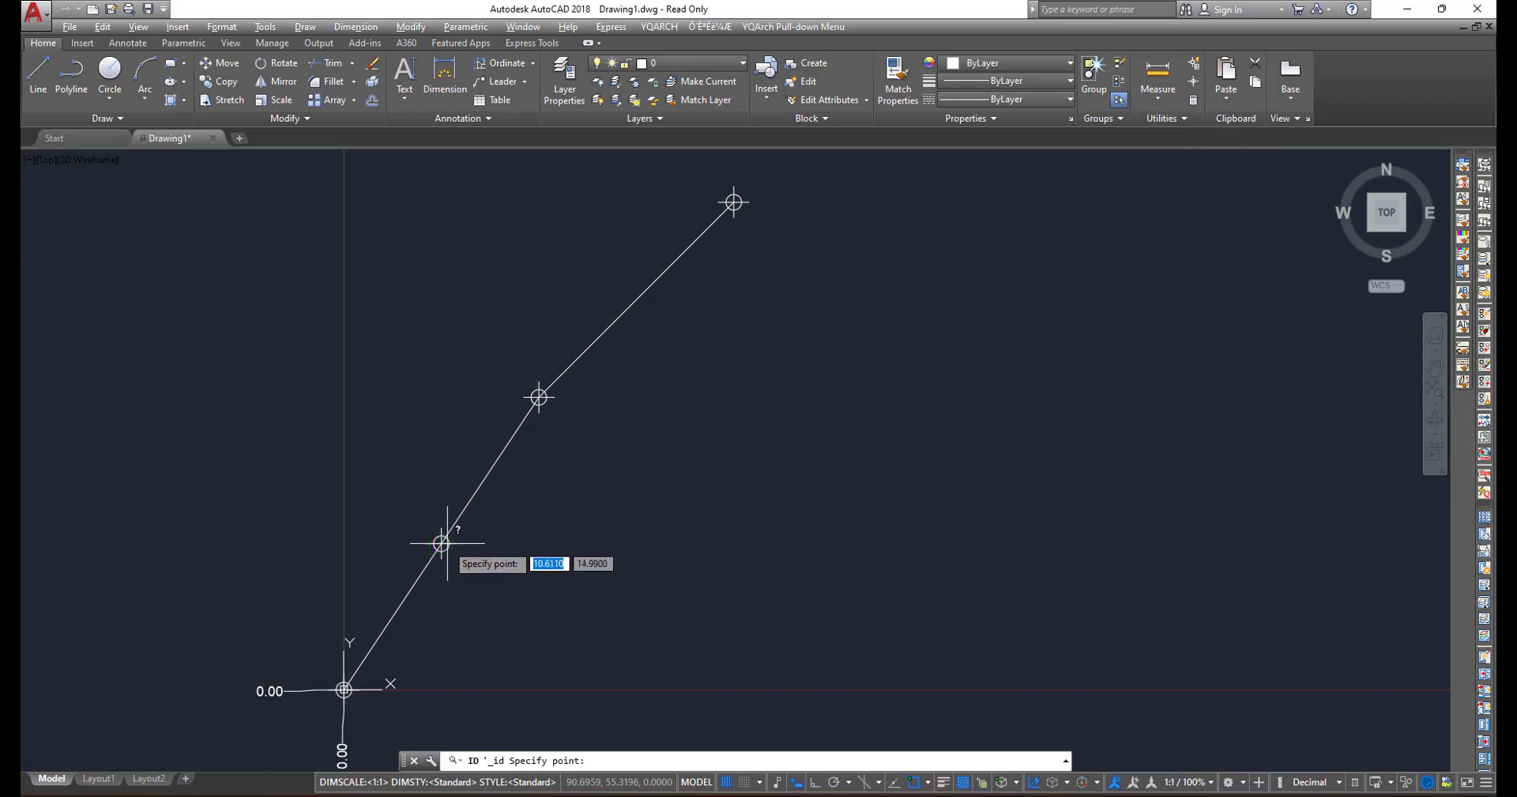
click(441, 543)
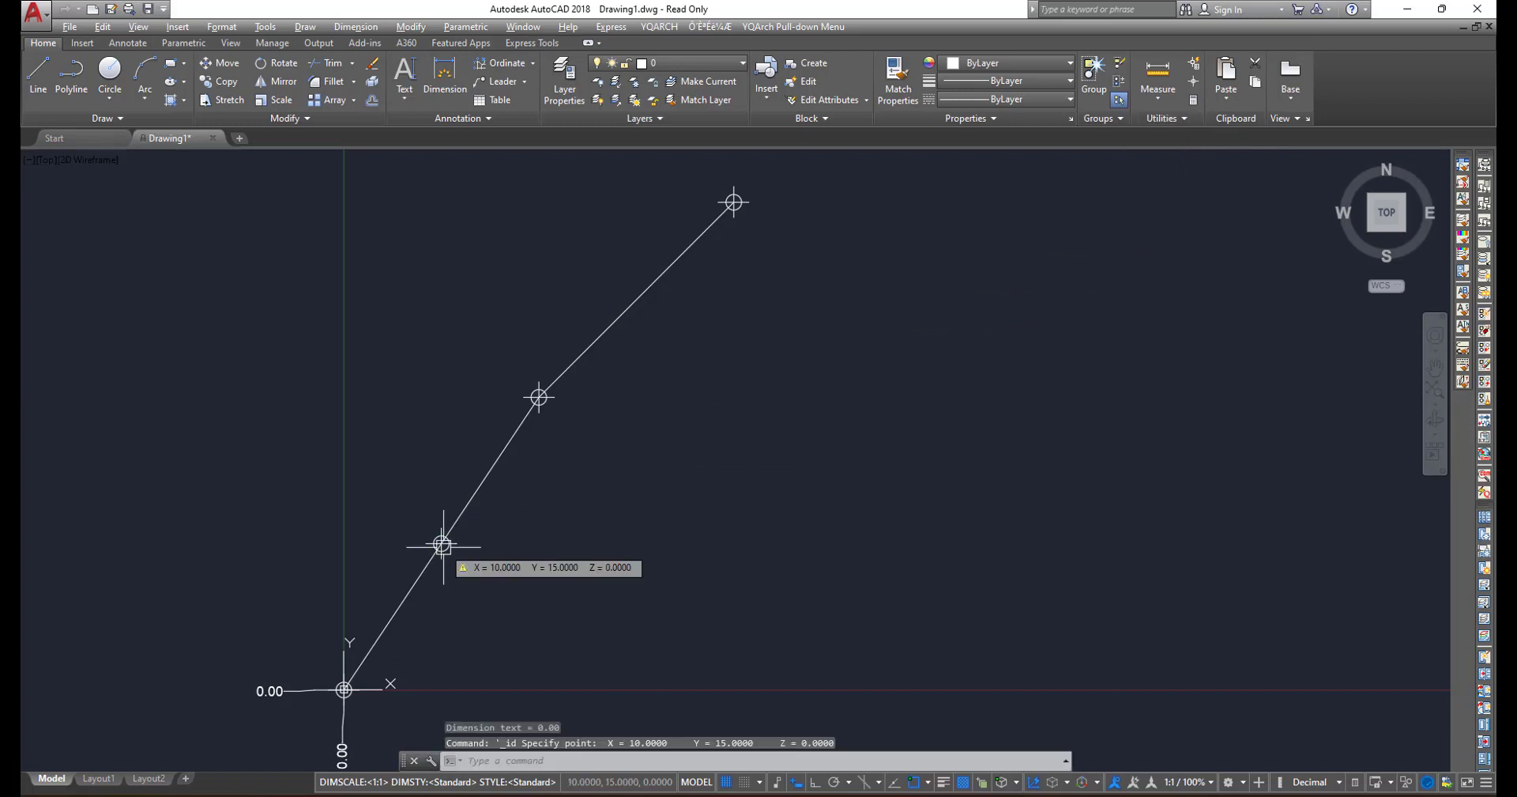